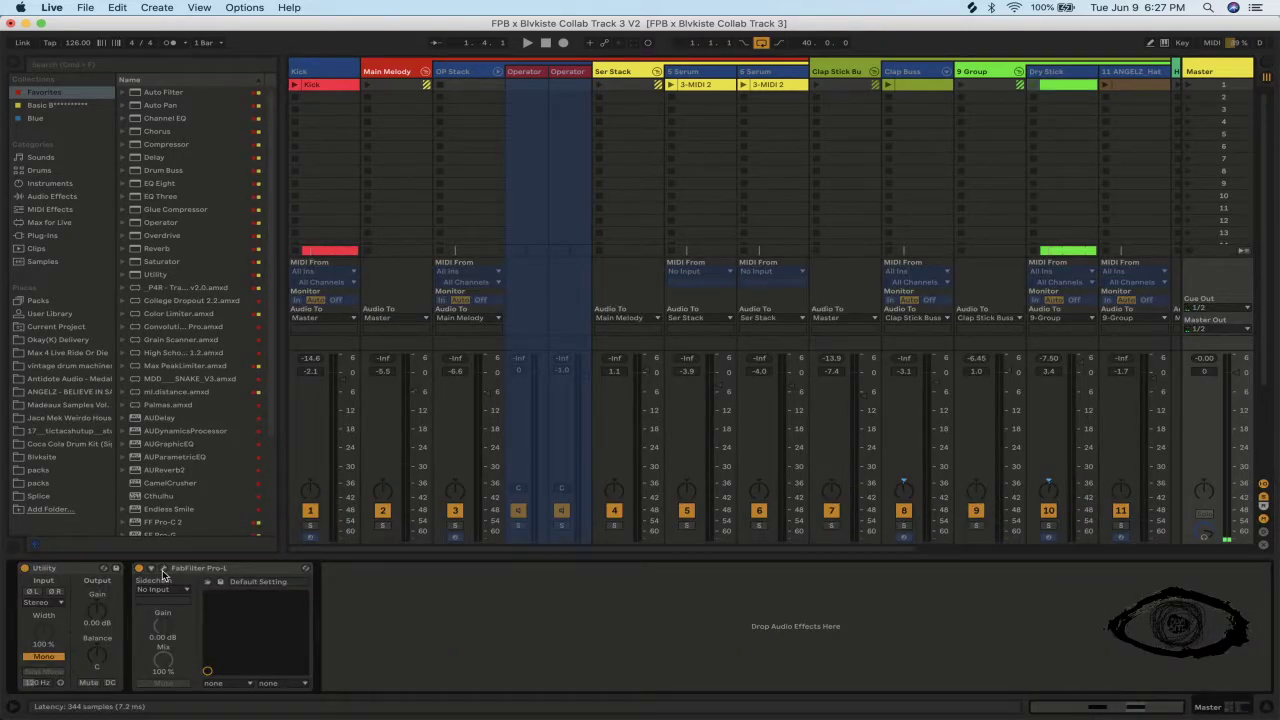
- Take the master's Utility out of mono and reset the master's FabFilter Pro-L gain to 0 dB
{"action": "key", "text": "super+z"}
{"action": "left_click", "coordinate": [166, 570]}
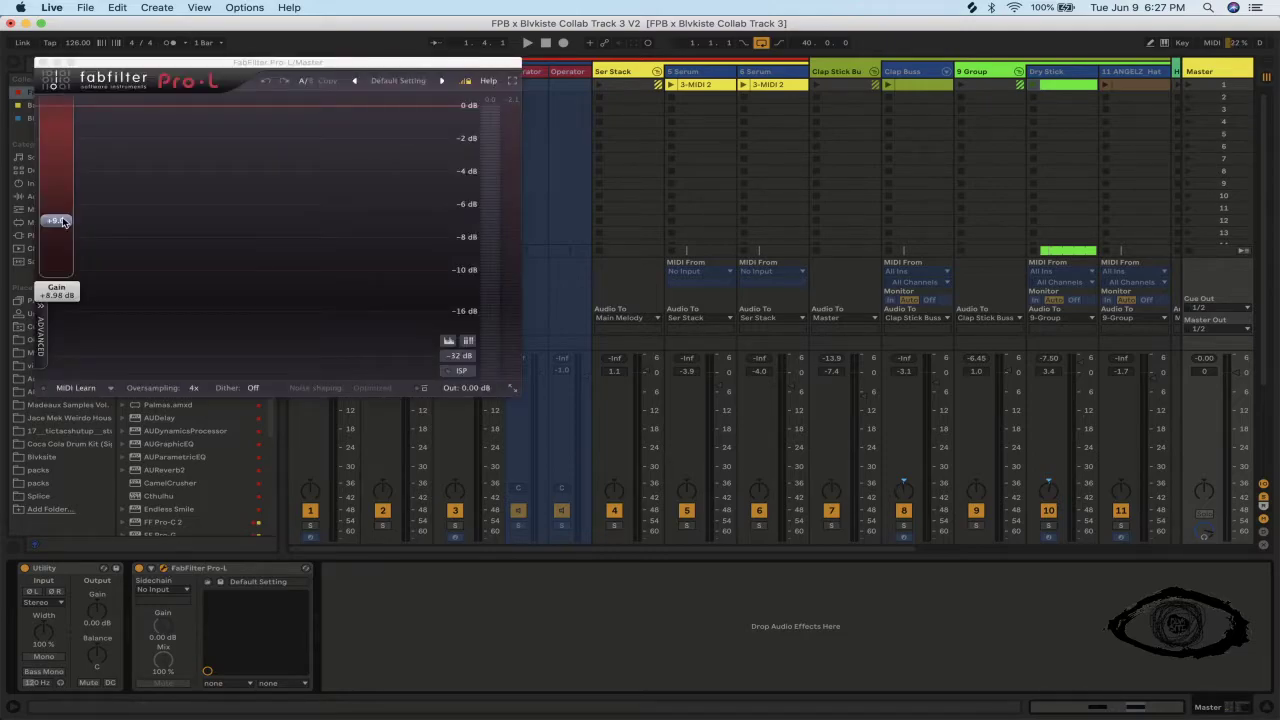
{"action": "double_click", "coordinate": [62, 221]}
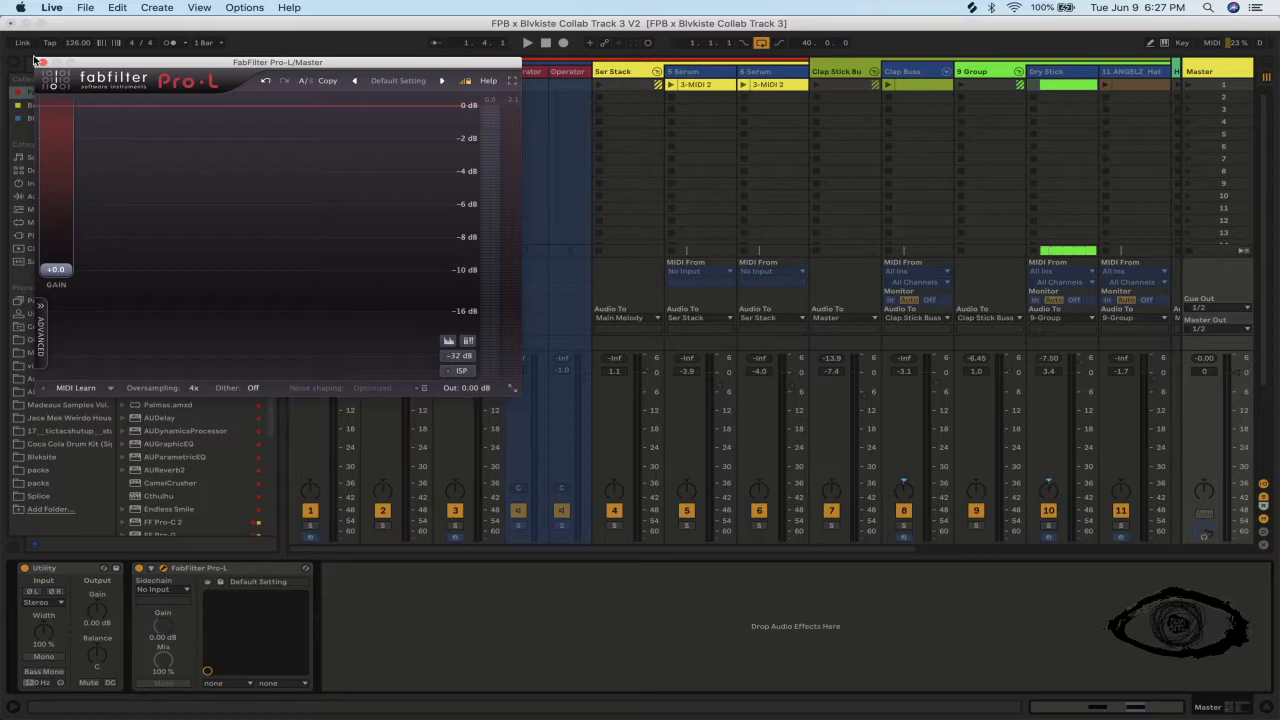
{"action": "left_click", "coordinate": [40, 62]}
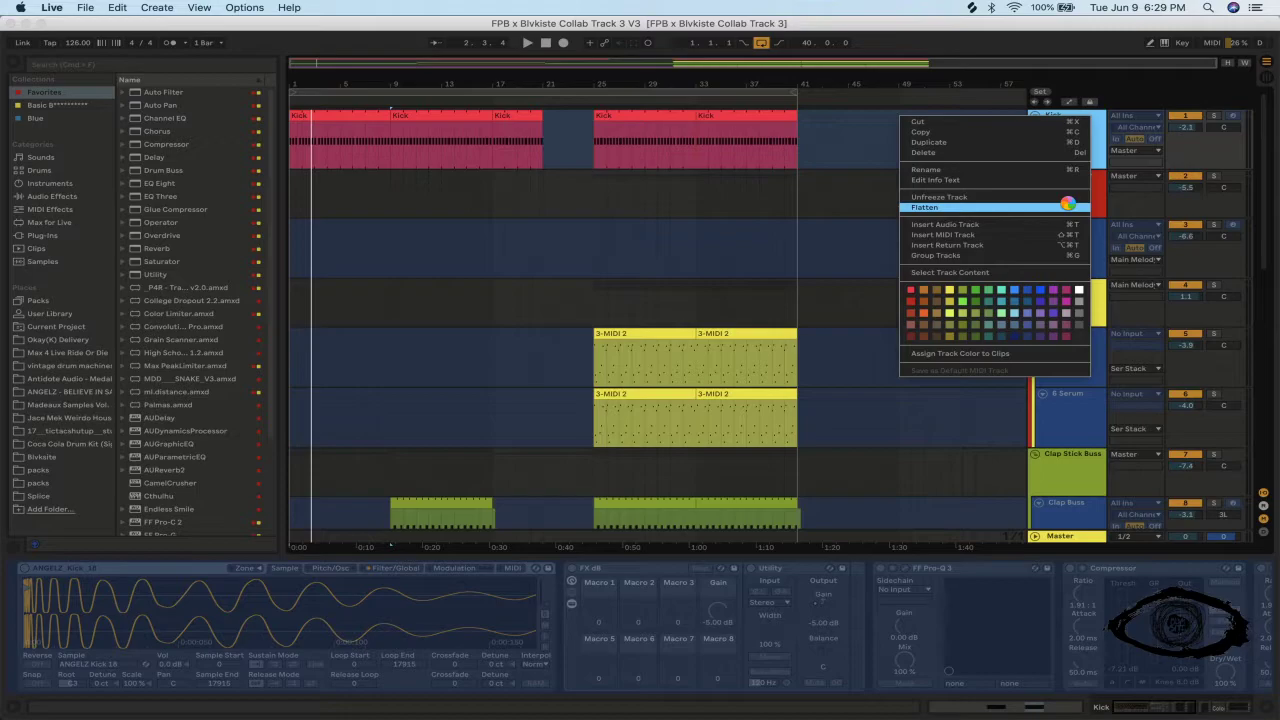
- Flatten the frozen Kick track, and freeze and flatten the Serum, clap, stick and hat tracks
{"action": "left_click", "coordinate": [1068, 354]}
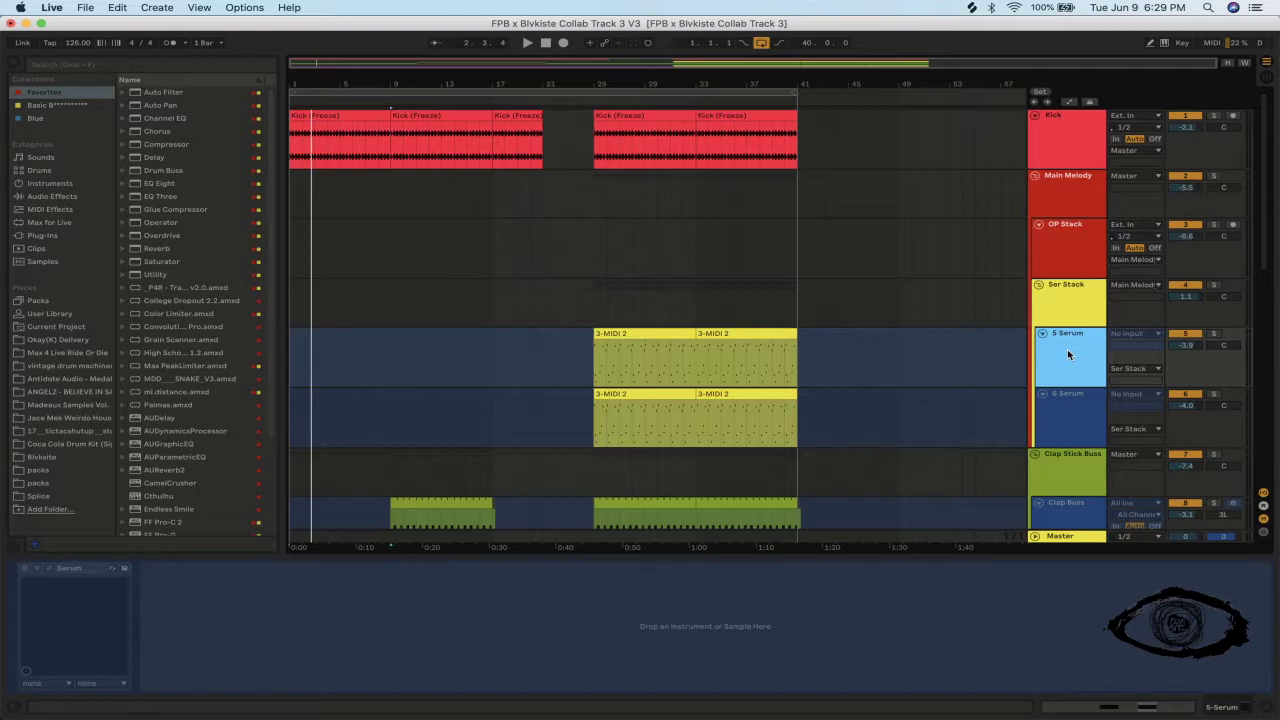
{"action": "right_click", "coordinate": [1078, 408]}
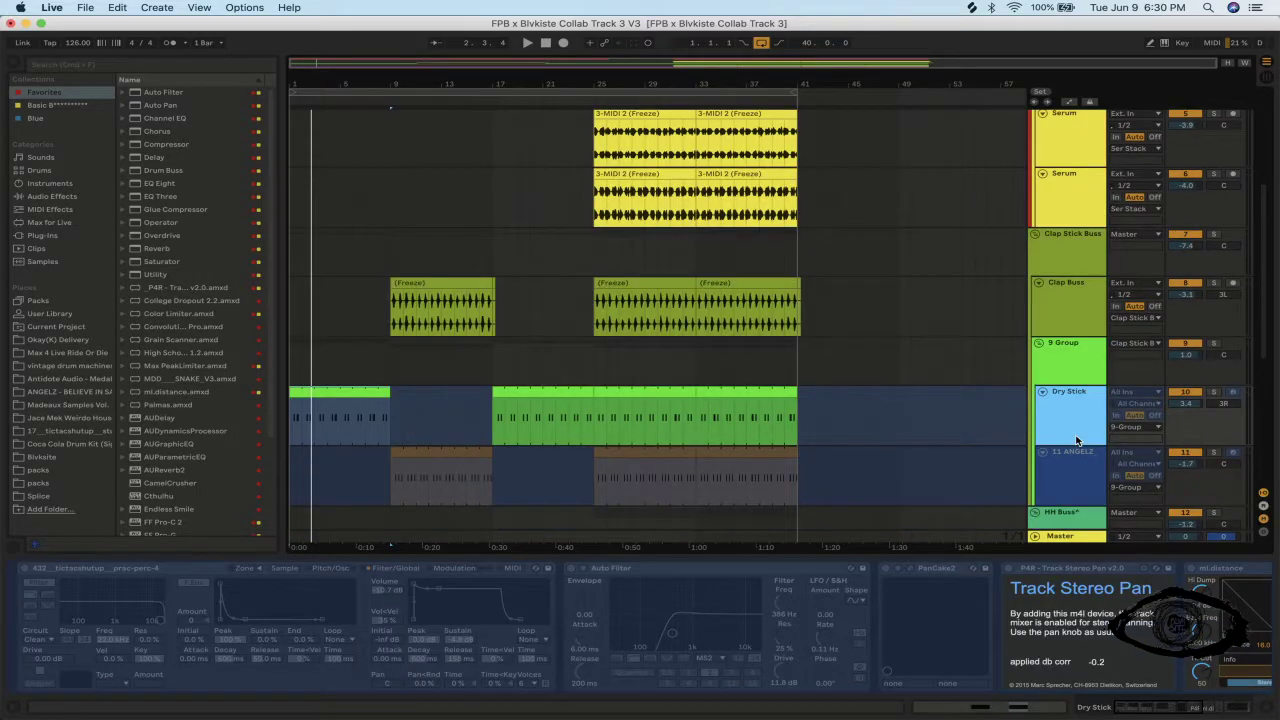
{"action": "right_click", "coordinate": [1077, 441]}
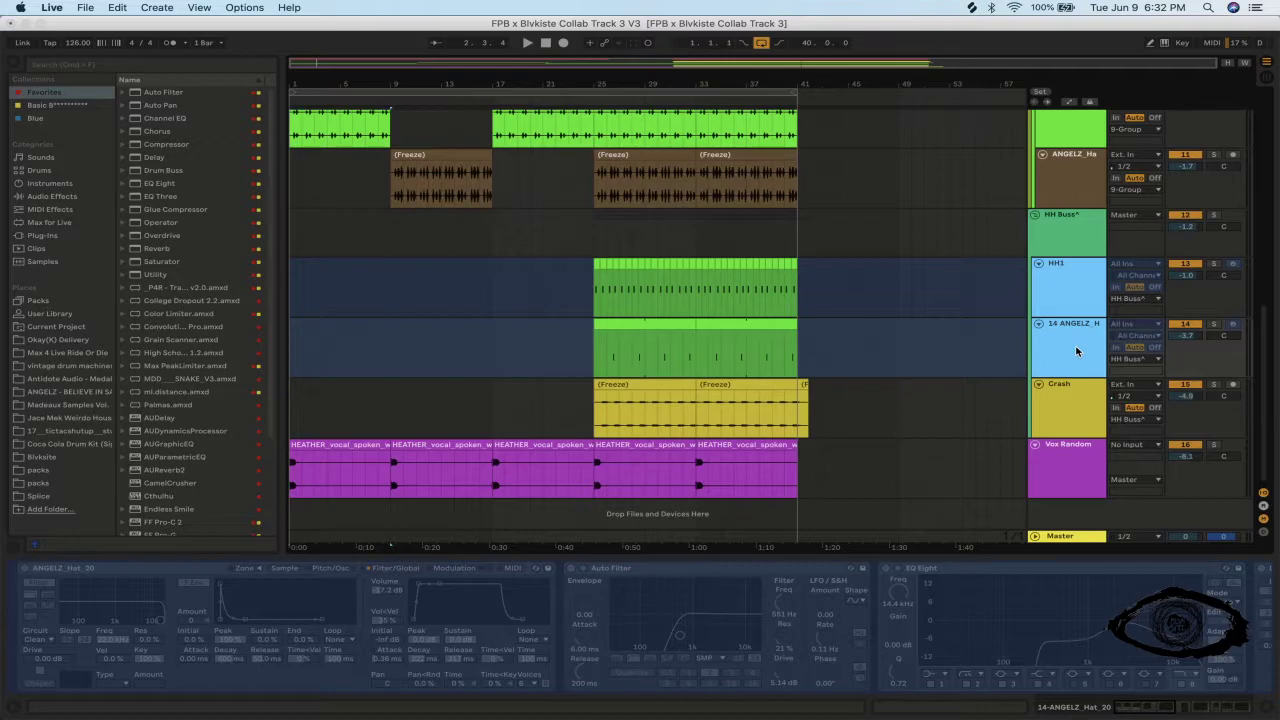
- Freeze the Vox Random track
{"action": "right_click", "coordinate": [1054, 469]}
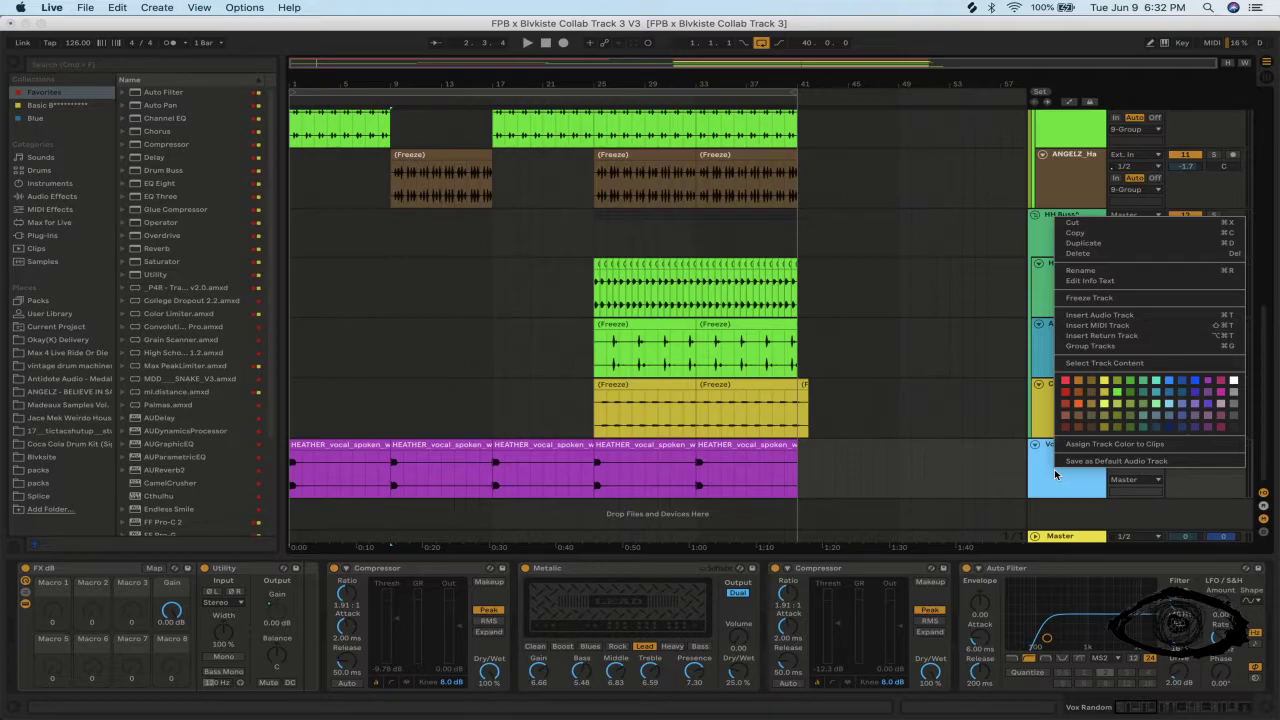
{"action": "left_click", "coordinate": [1117, 298]}
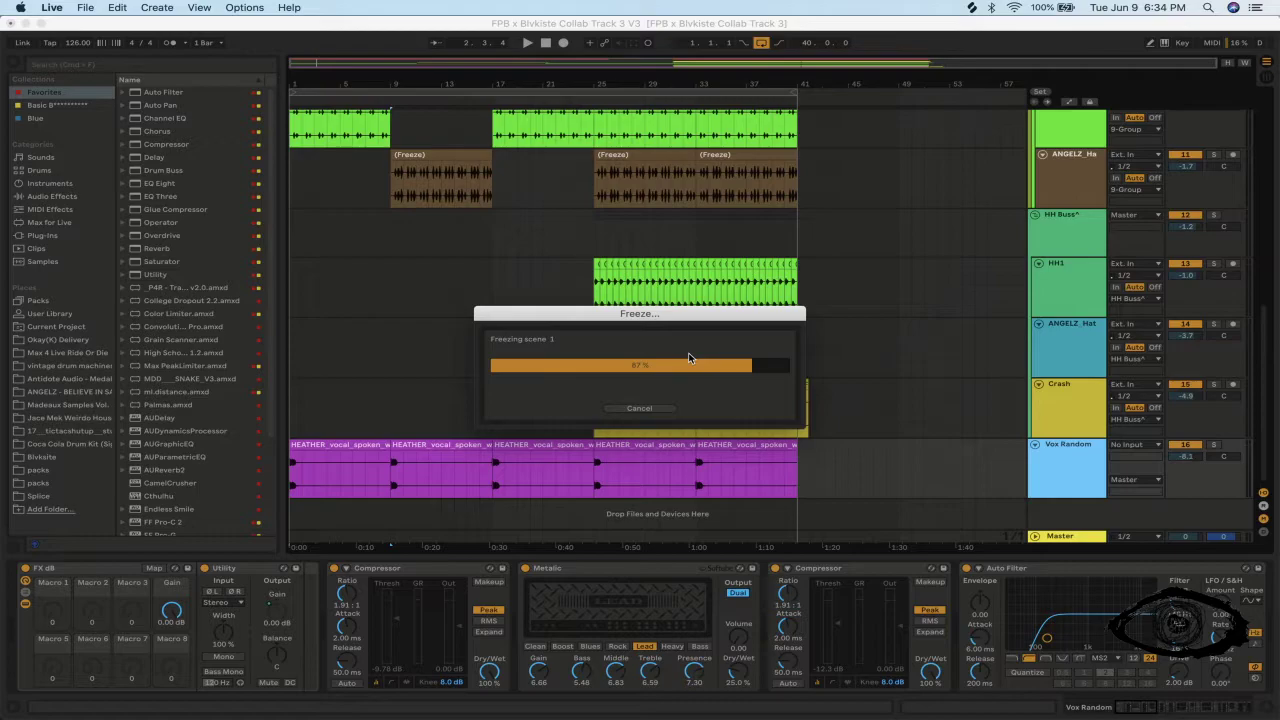
{"action": "left_click_drag", "start_coordinate": [698, 315], "coordinate": [753, 263]}
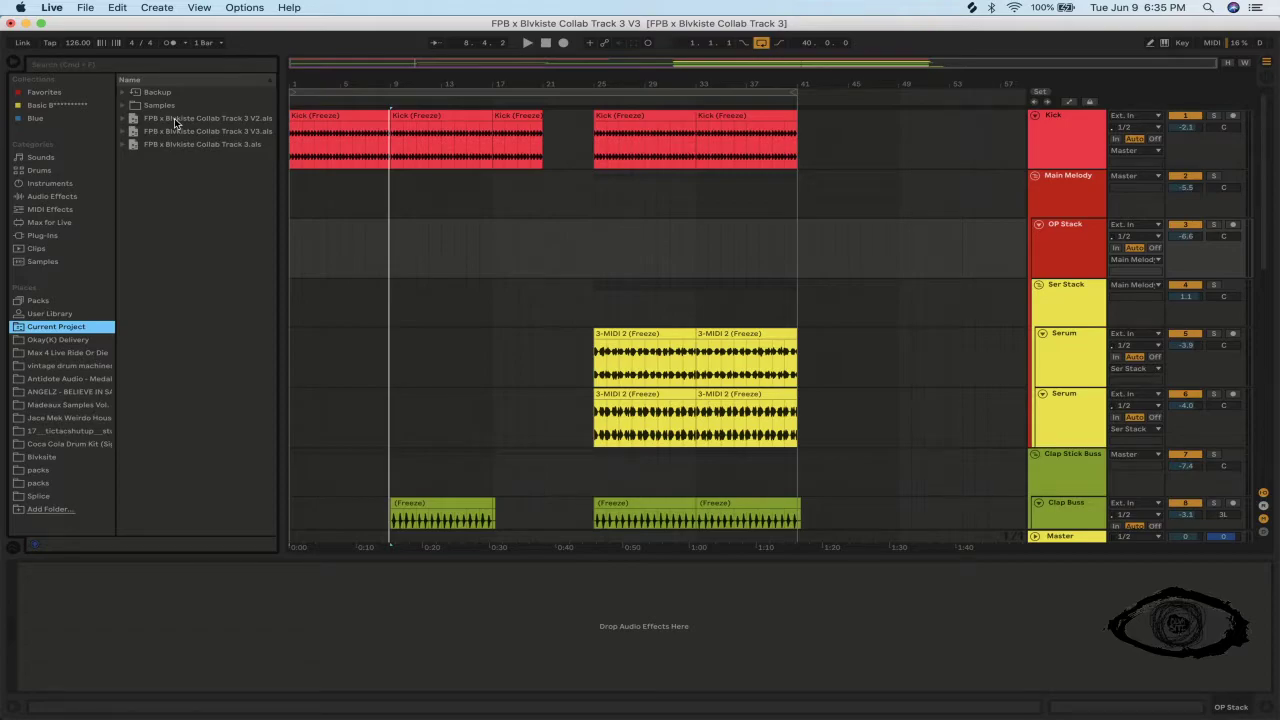
- Import the OP Stack track from the project's V2 set and delete the flattened OP Stack track
{"action": "left_click", "coordinate": [184, 121]}
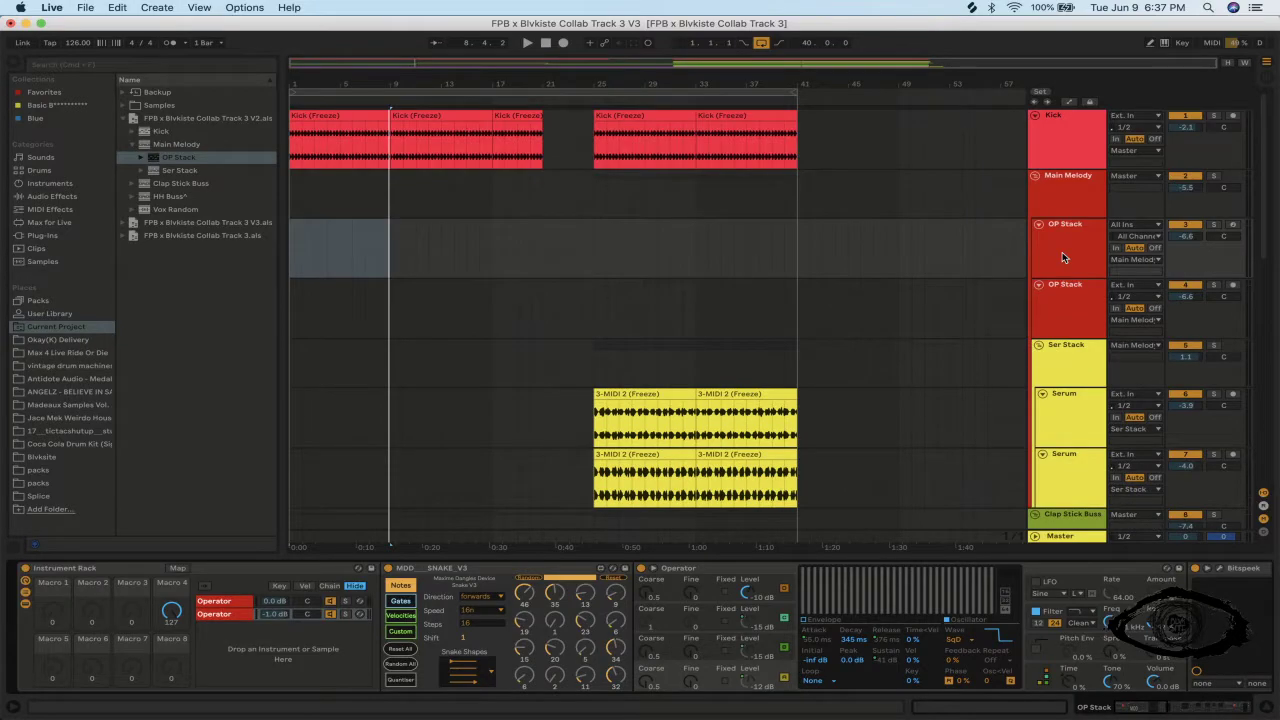
{"action": "left_click", "coordinate": [1065, 306]}
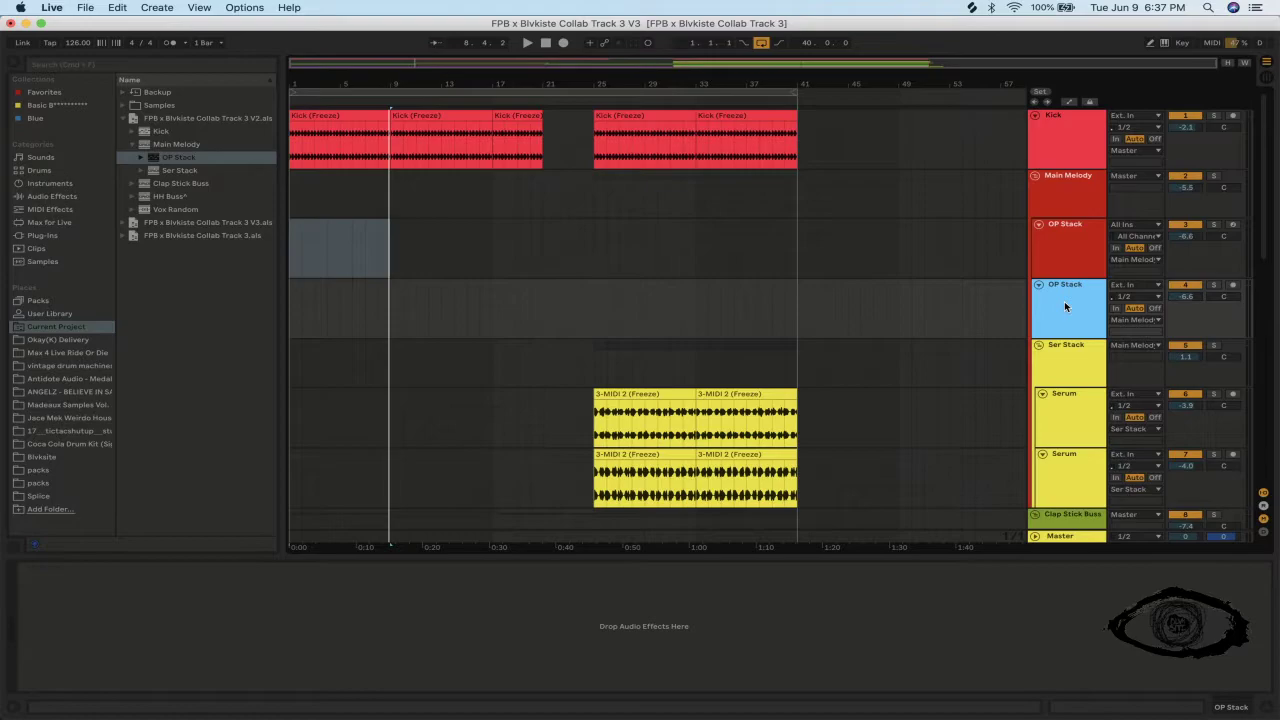
{"action": "key", "text": "Delete"}
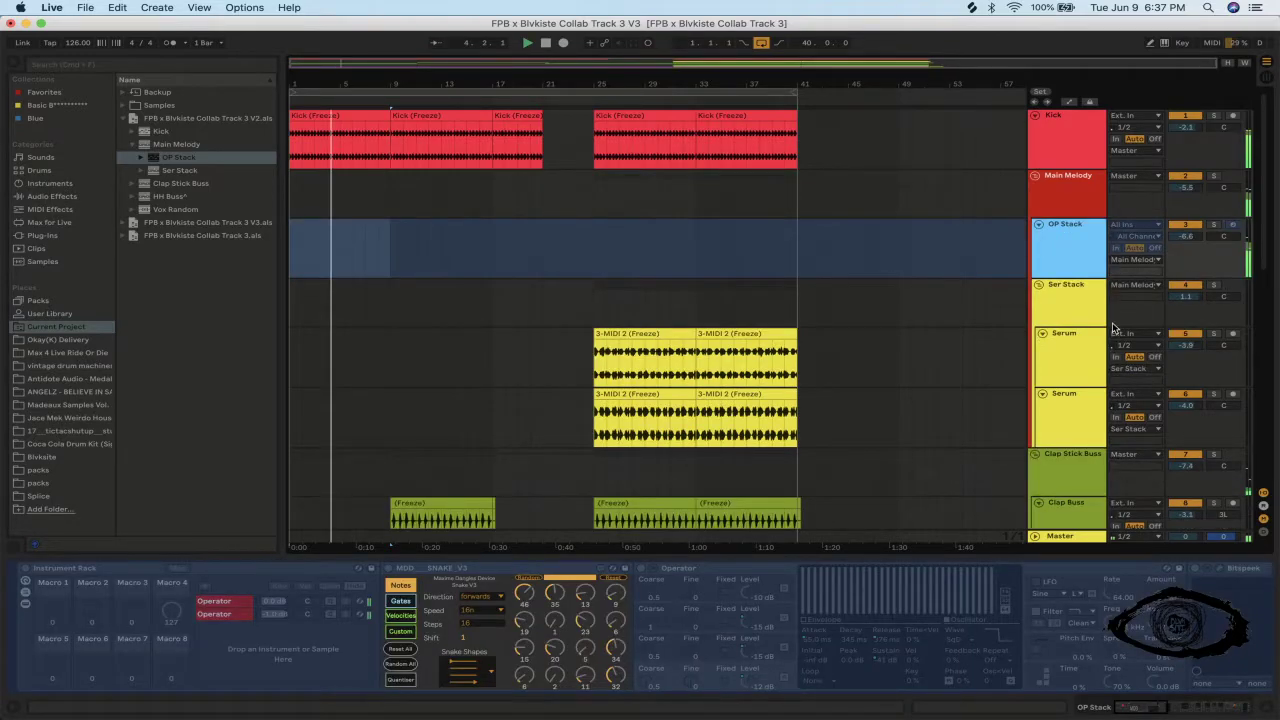
- Record the OP Stack's Post Mixer output onto a new, deactivated audio track in the Main Melody group with looping off
{"action": "left_click", "coordinate": [1082, 261]}
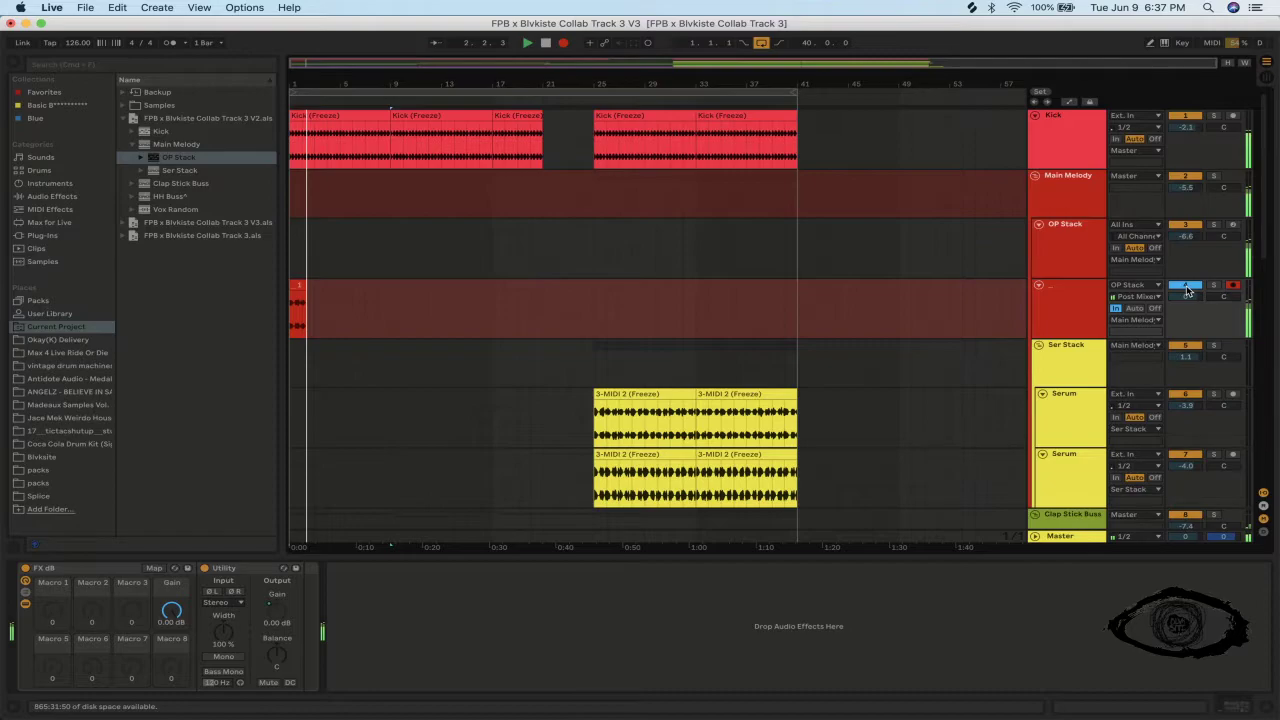
{"action": "left_click", "coordinate": [1187, 287]}
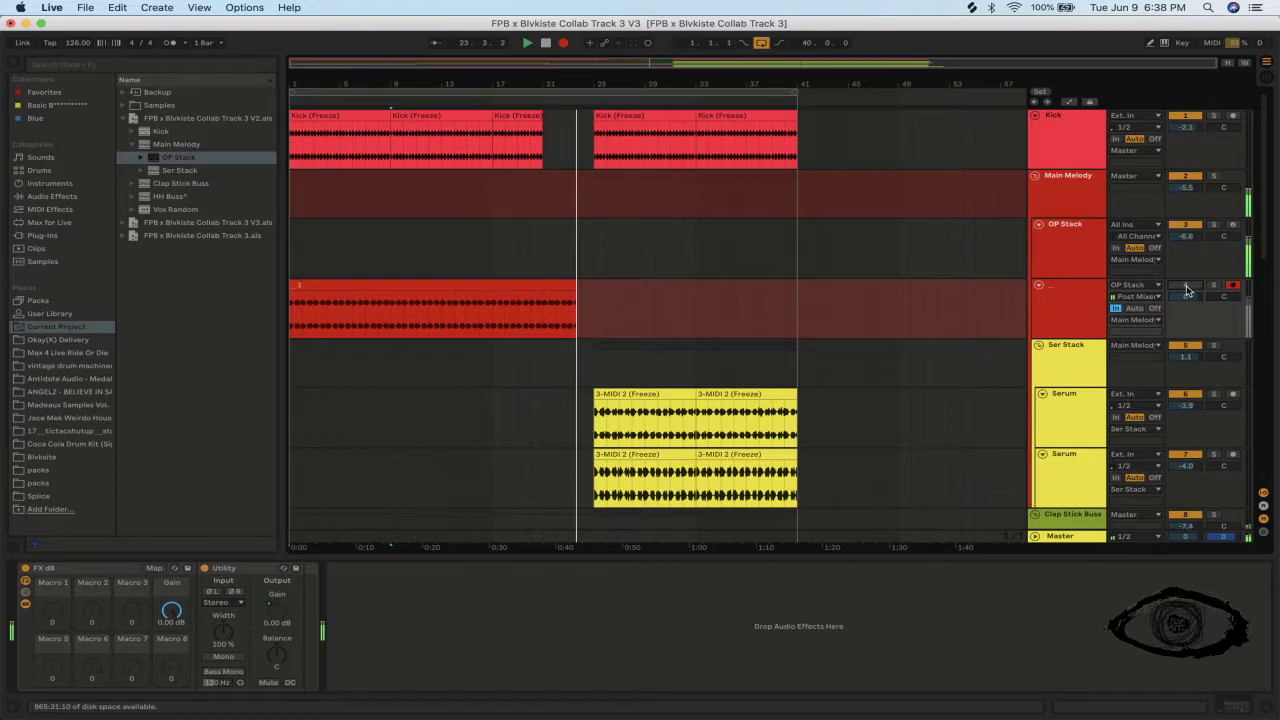
{"action": "left_click", "coordinate": [761, 43]}
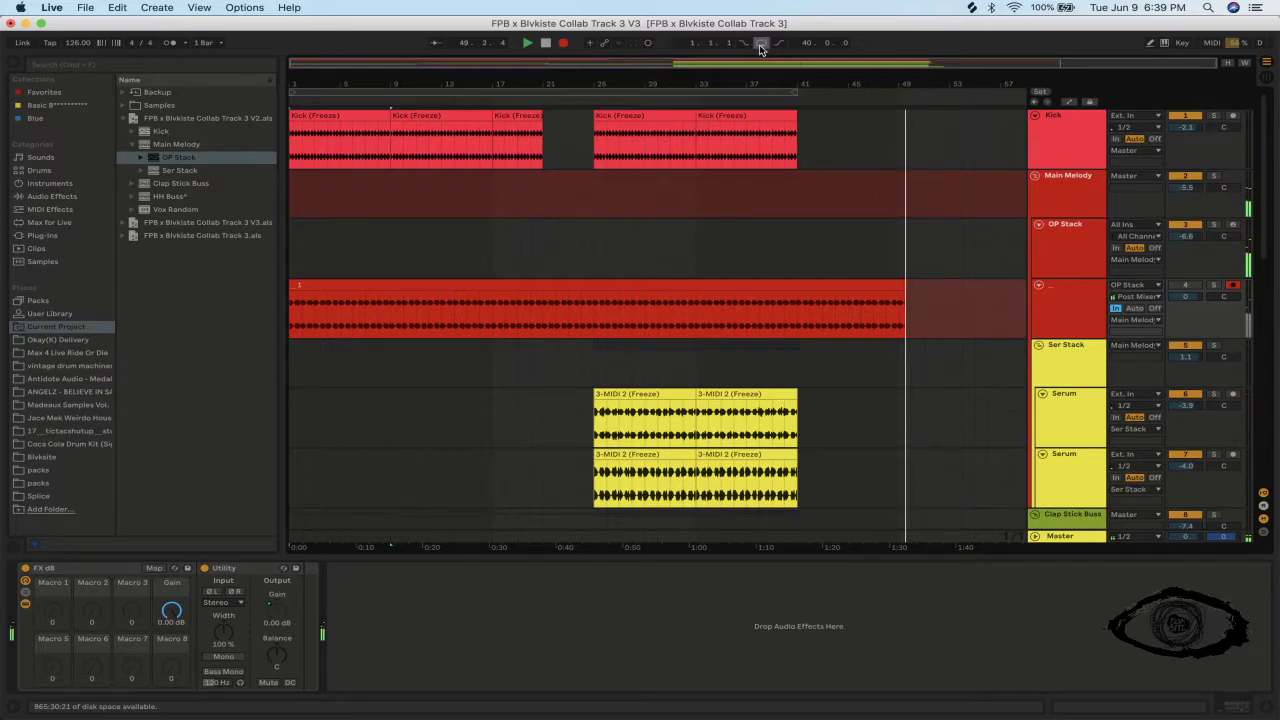
{"action": "key", "text": "space"}
- Delete the original OP Stack track and open the recorded clip for inspection
{"action": "left_click", "coordinate": [1081, 242]}
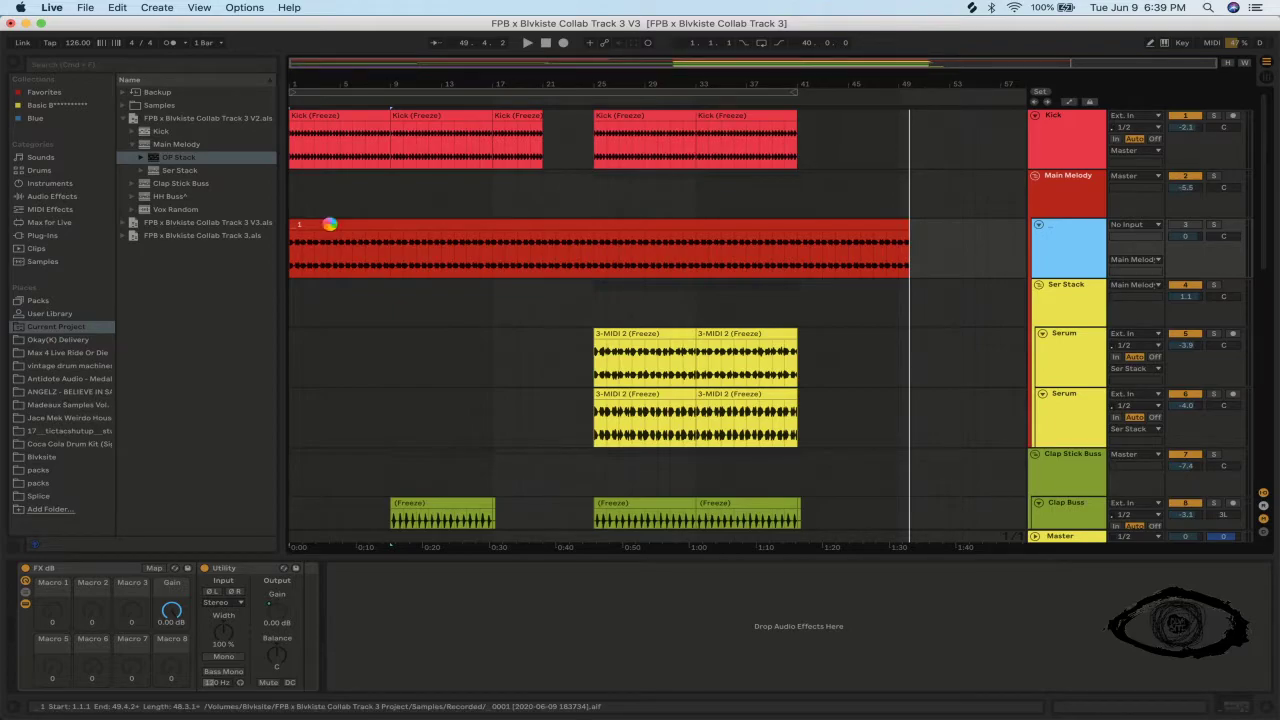
{"action": "key", "text": "space"}
{"action": "double_click", "coordinate": [330, 224]}
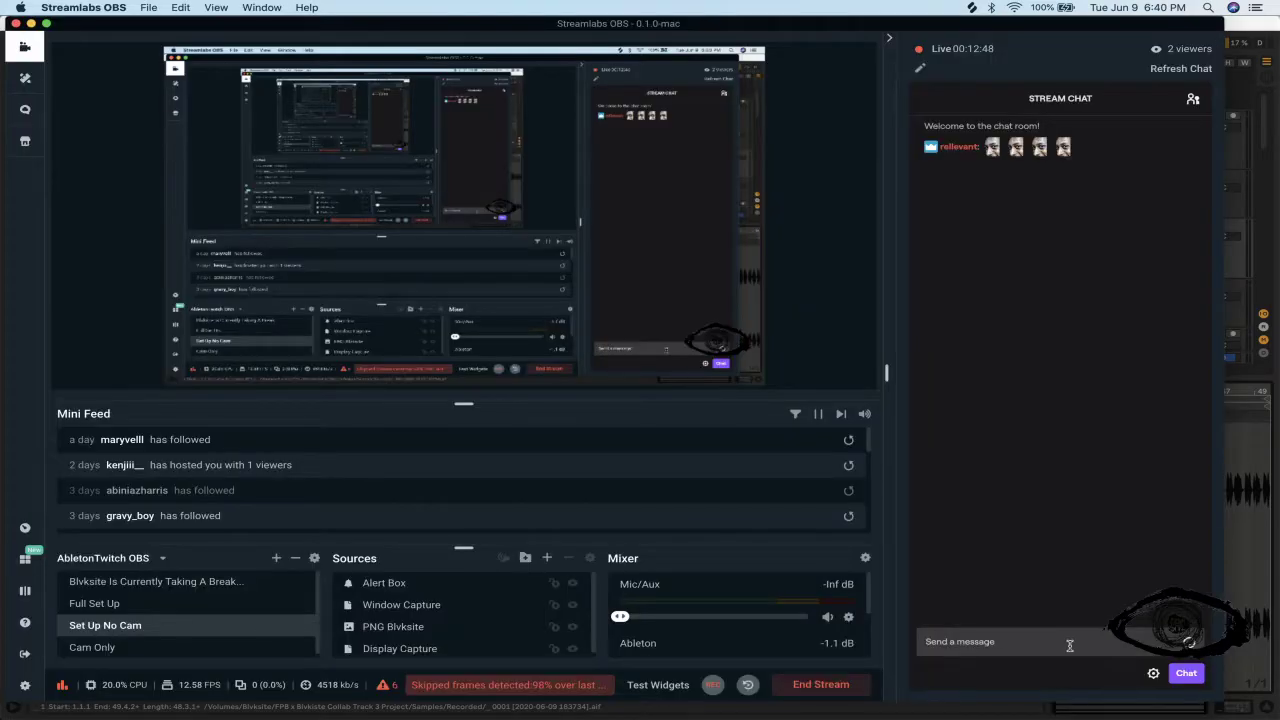
- Switch to Streamlabs OBS and send the stream chat message "what up???????" mentioning the viewer who posted
{"action": "left_click", "coordinate": [1069, 645]}
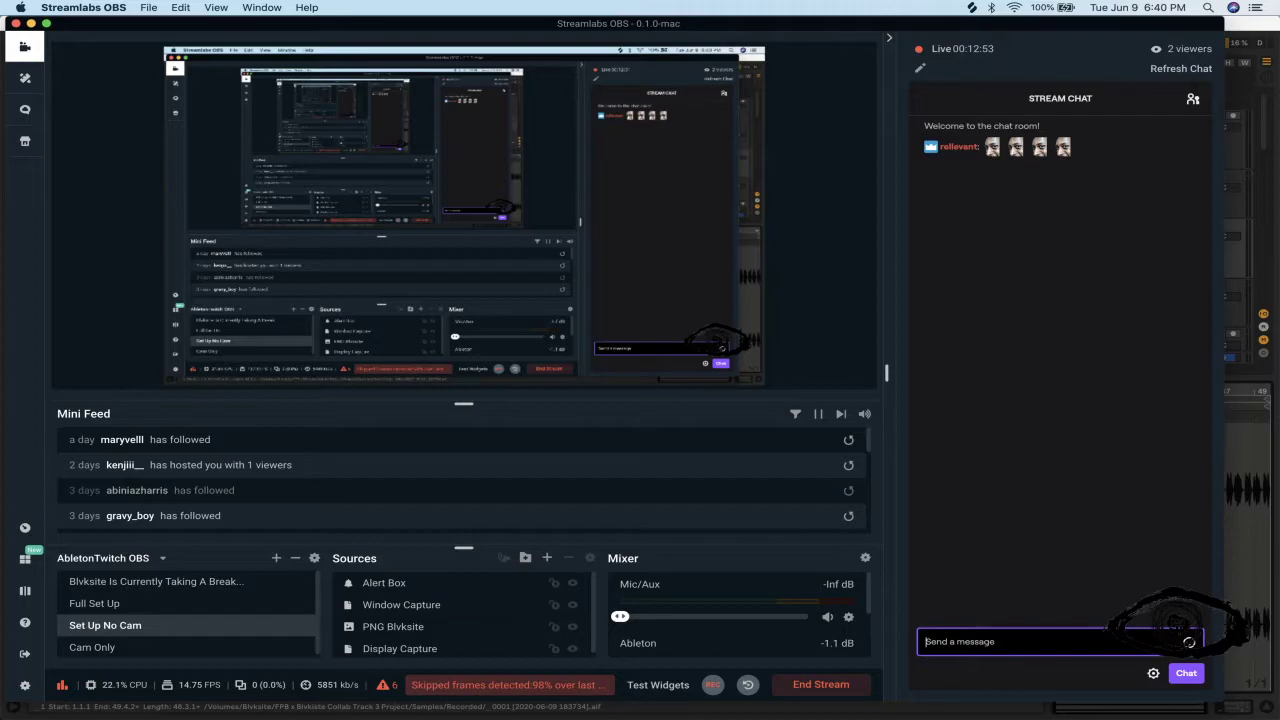
{"action": "type", "text": "@r"}
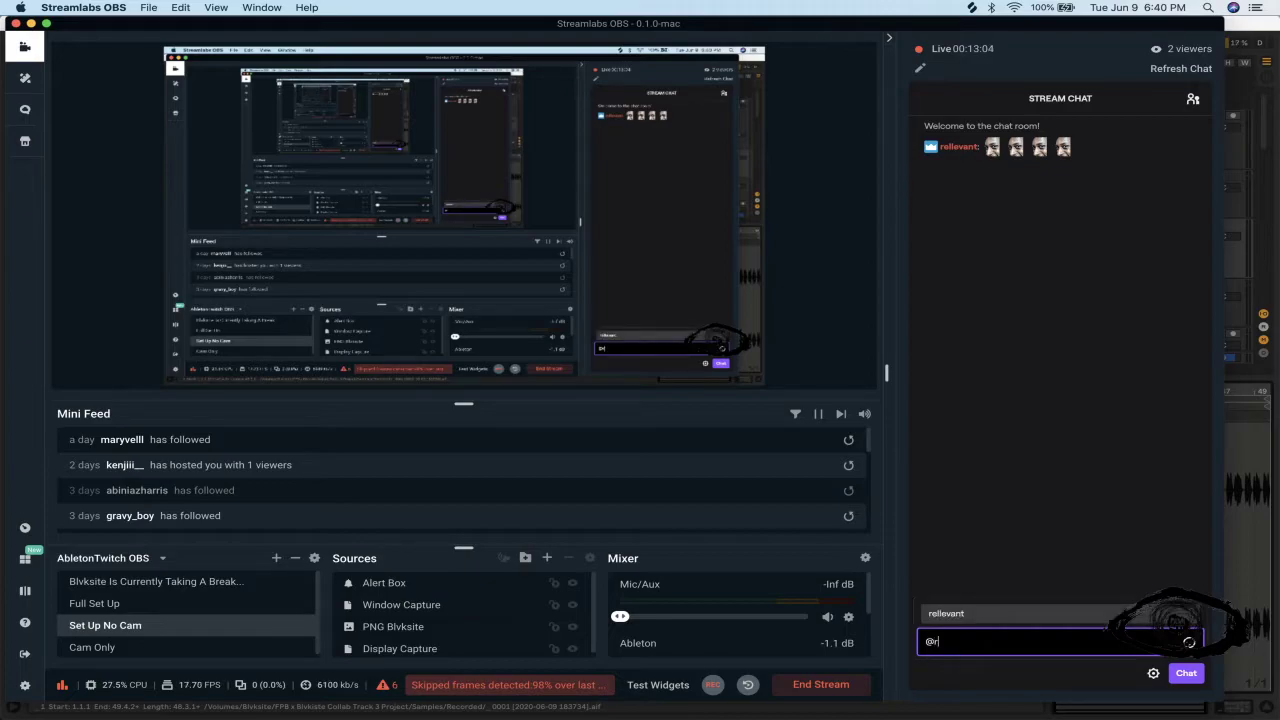
{"action": "key", "text": "Tab"}
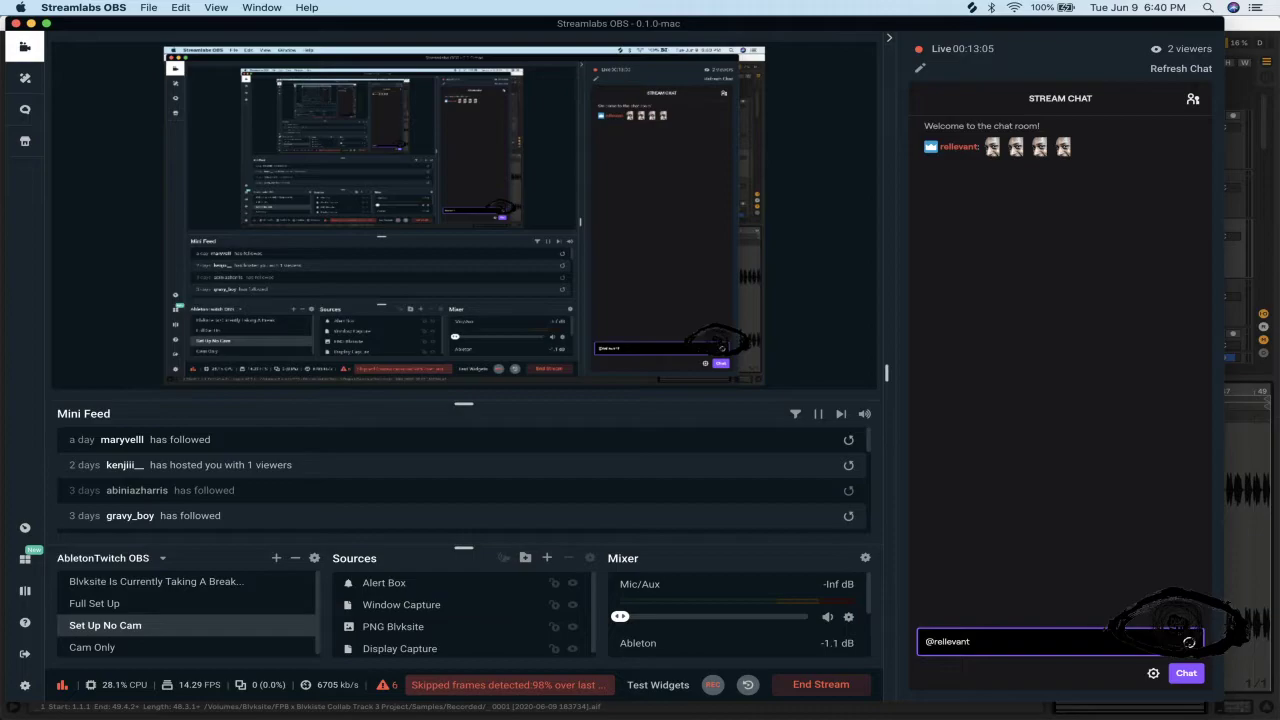
{"action": "type", "text": "what up???????"}
{"action": "left_click", "coordinate": [1192, 677]}
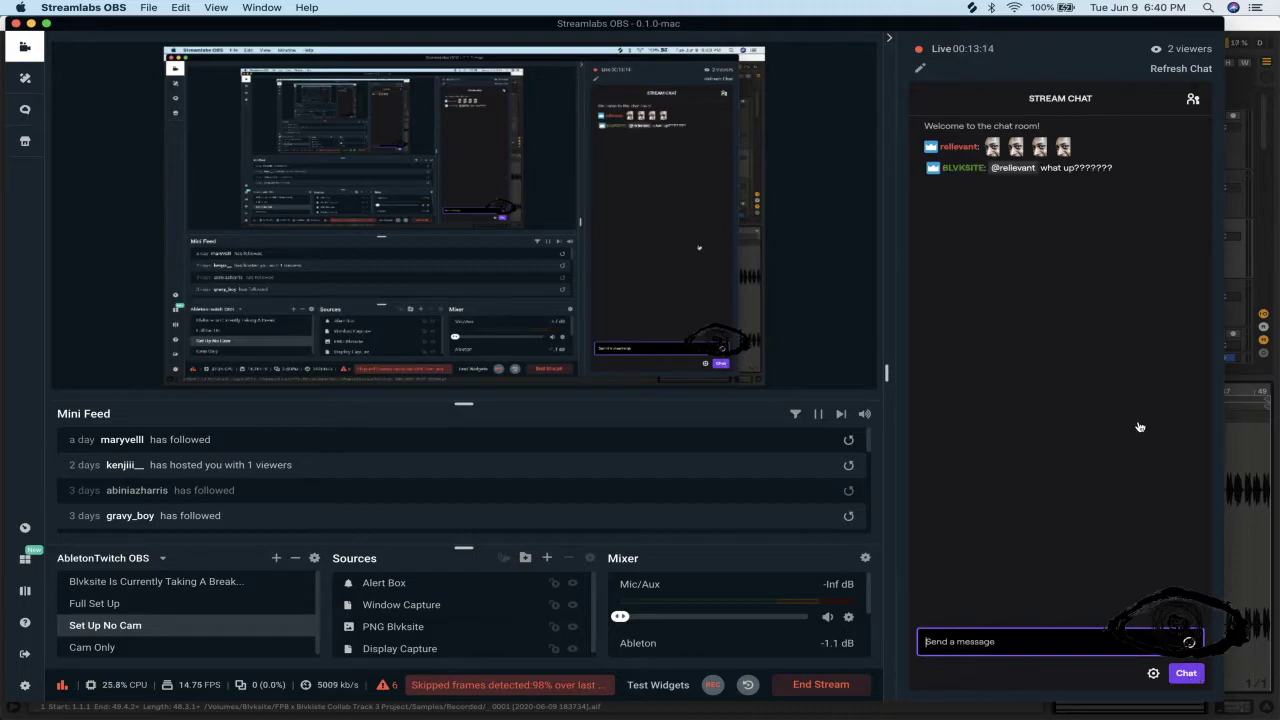
- Return to Ableton Live, rename the recorded track to "OP Stack Bounce" and widen the track headers to fit the name
{"action": "key", "text": "super+Tab"}
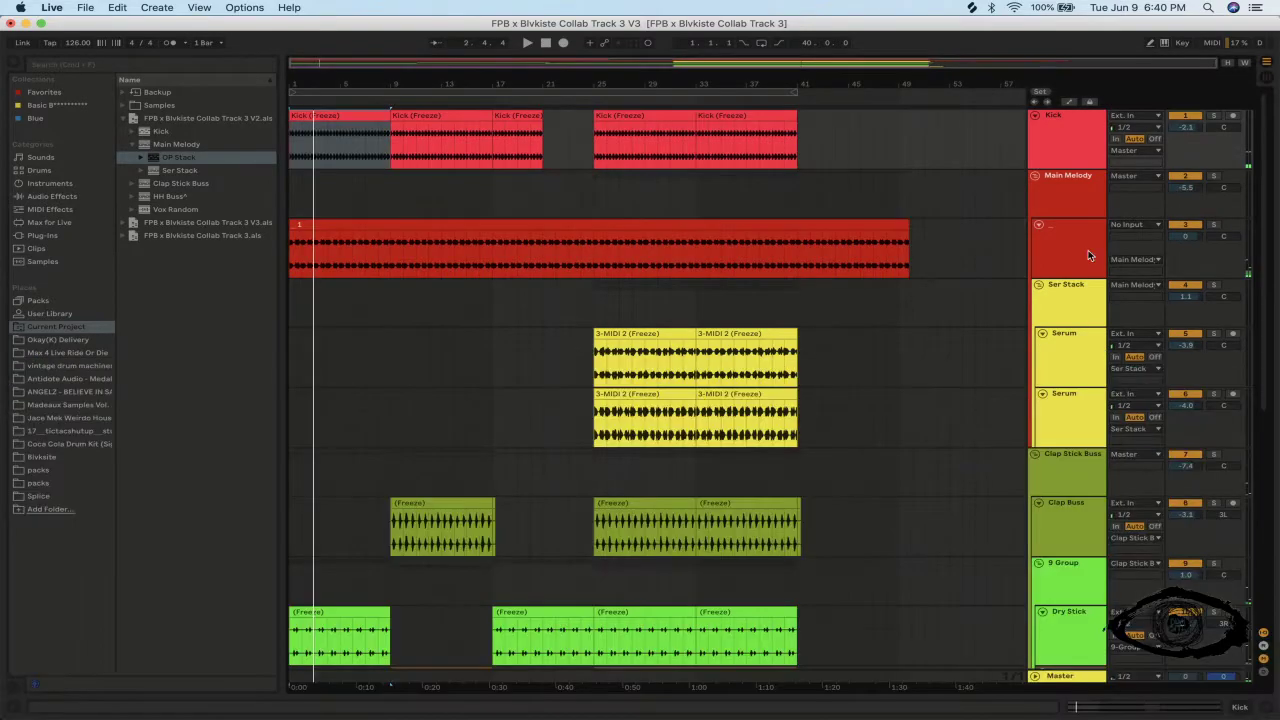
{"action": "left_click", "coordinate": [1089, 256]}
{"action": "key", "text": "super+r"}
{"action": "type", "text": "OP St"}
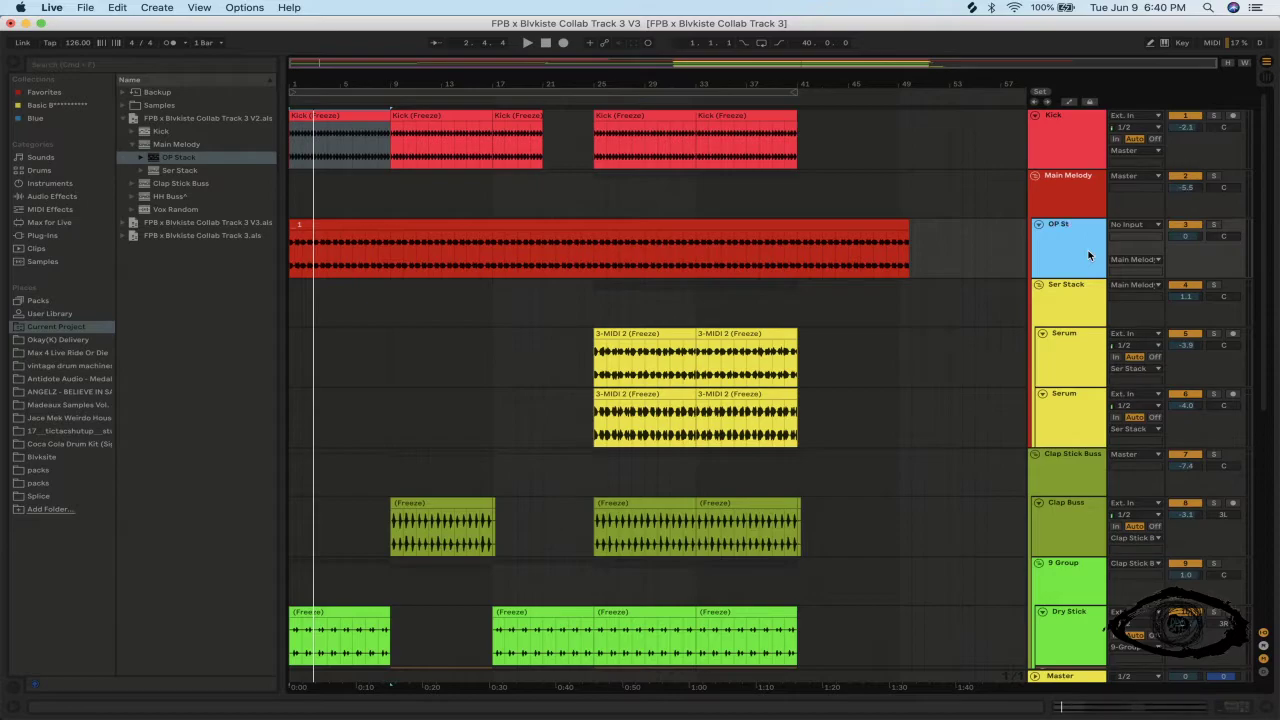
{"action": "type", "text": "ack Bounce"}
{"action": "key", "text": "Return"}
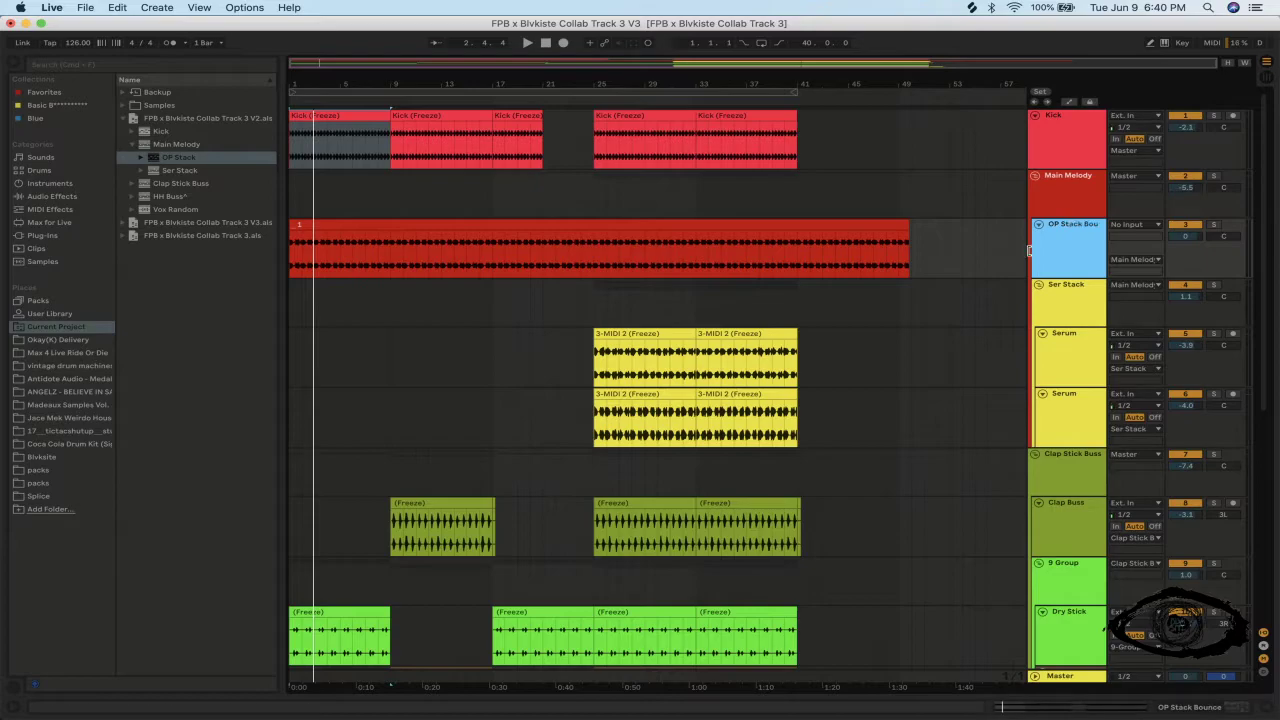
{"action": "left_click_drag", "start_coordinate": [1029, 250], "coordinate": [965, 250]}
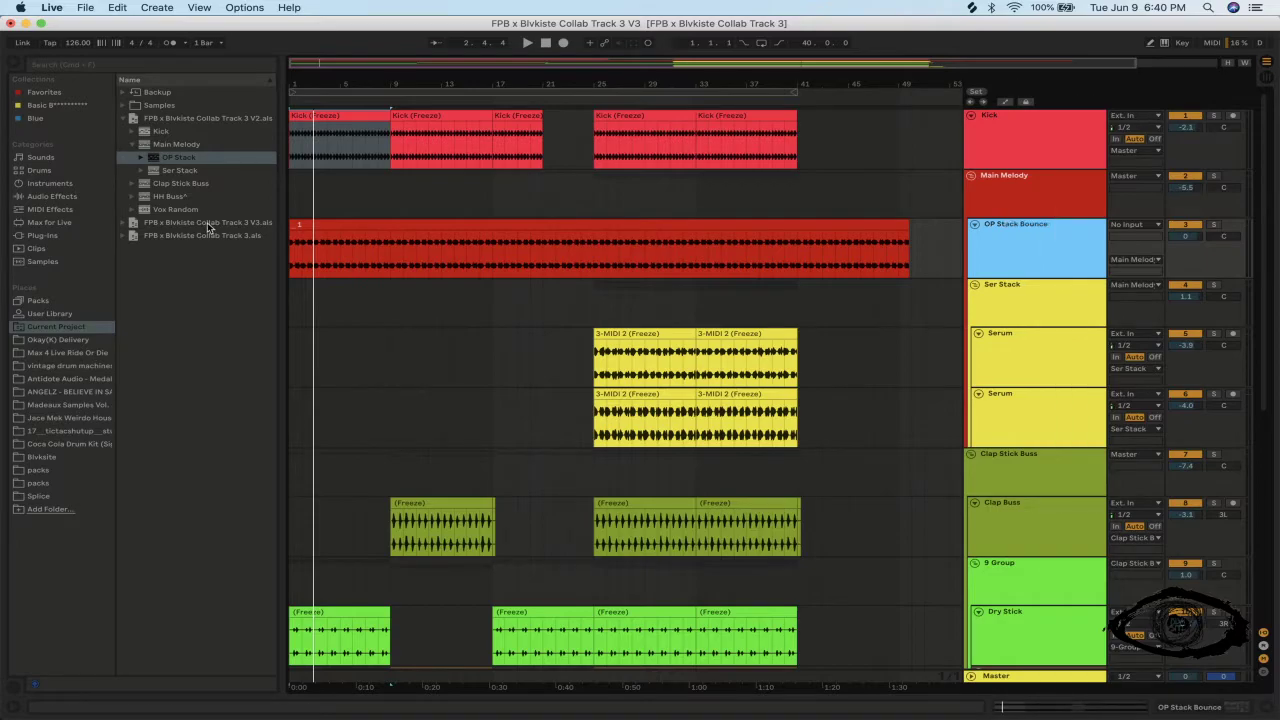
- Inspect the first Kick clip's waveform and fit all tracks into the arrangement's height
{"action": "double_click", "coordinate": [310, 117]}
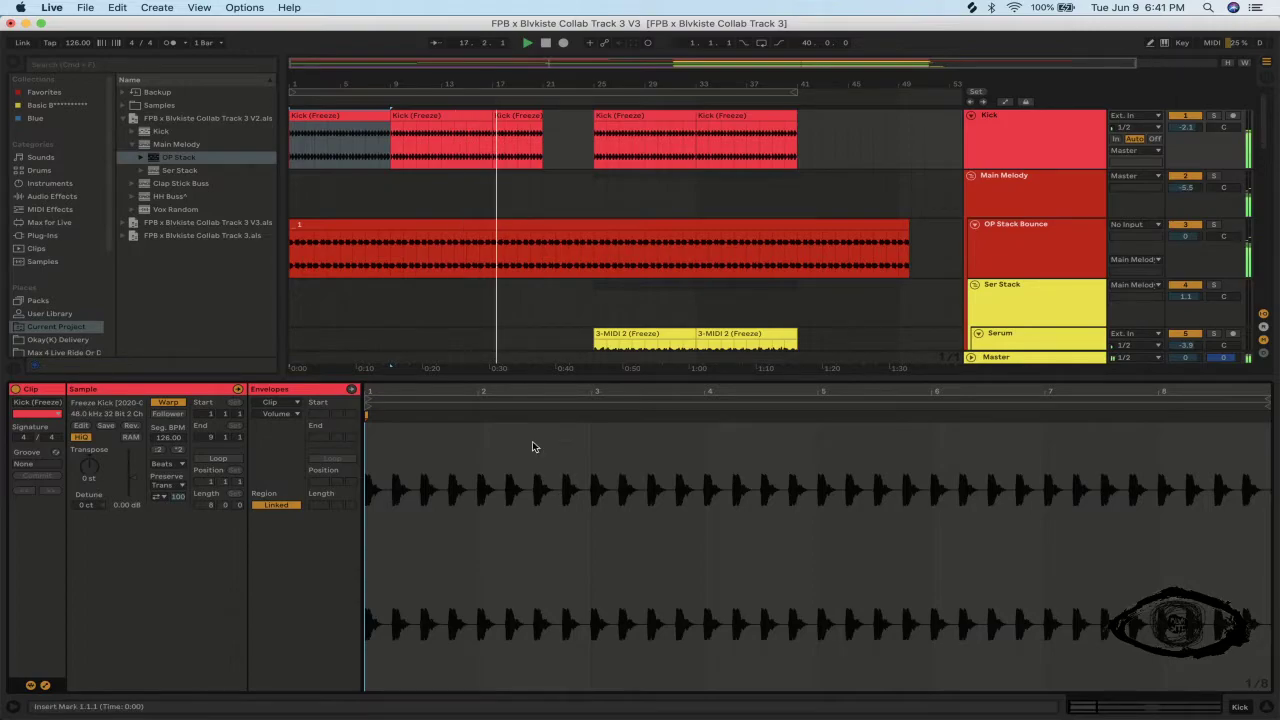
{"action": "key", "text": "super+alt+l"}
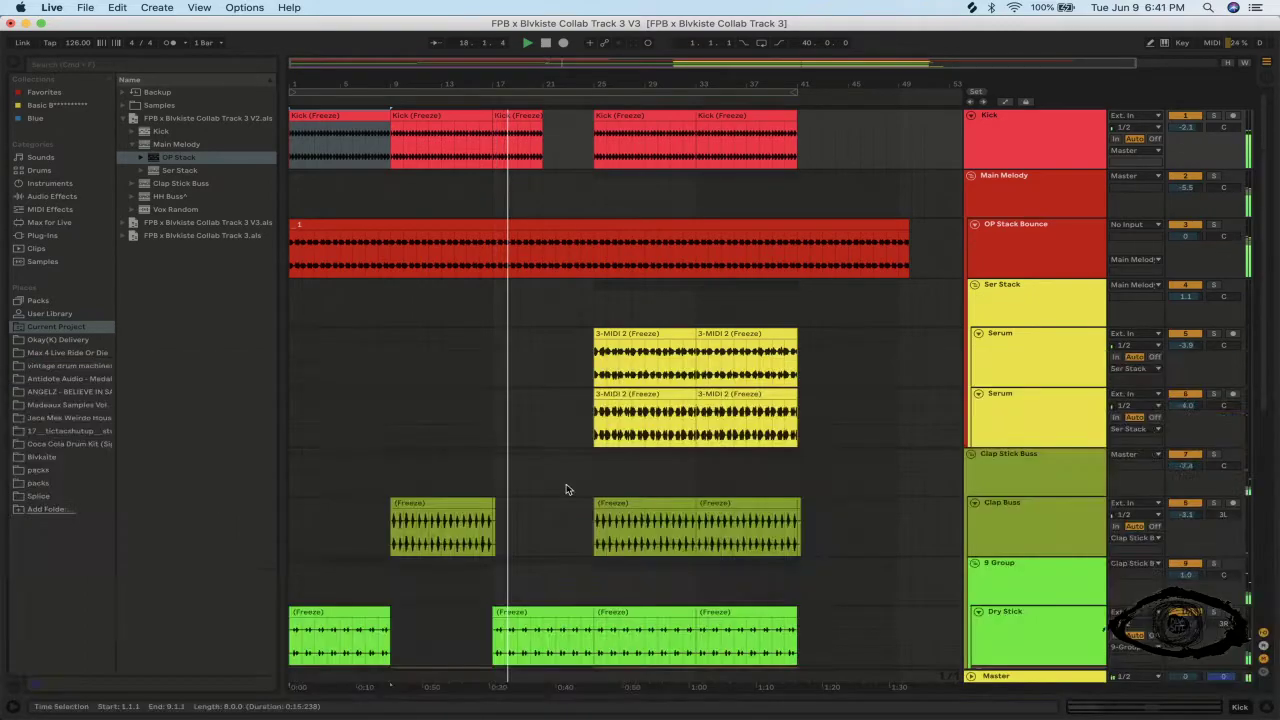
{"action": "scroll", "coordinate": [566, 489], "scroll_direction": "down", "scroll_amount": 3}
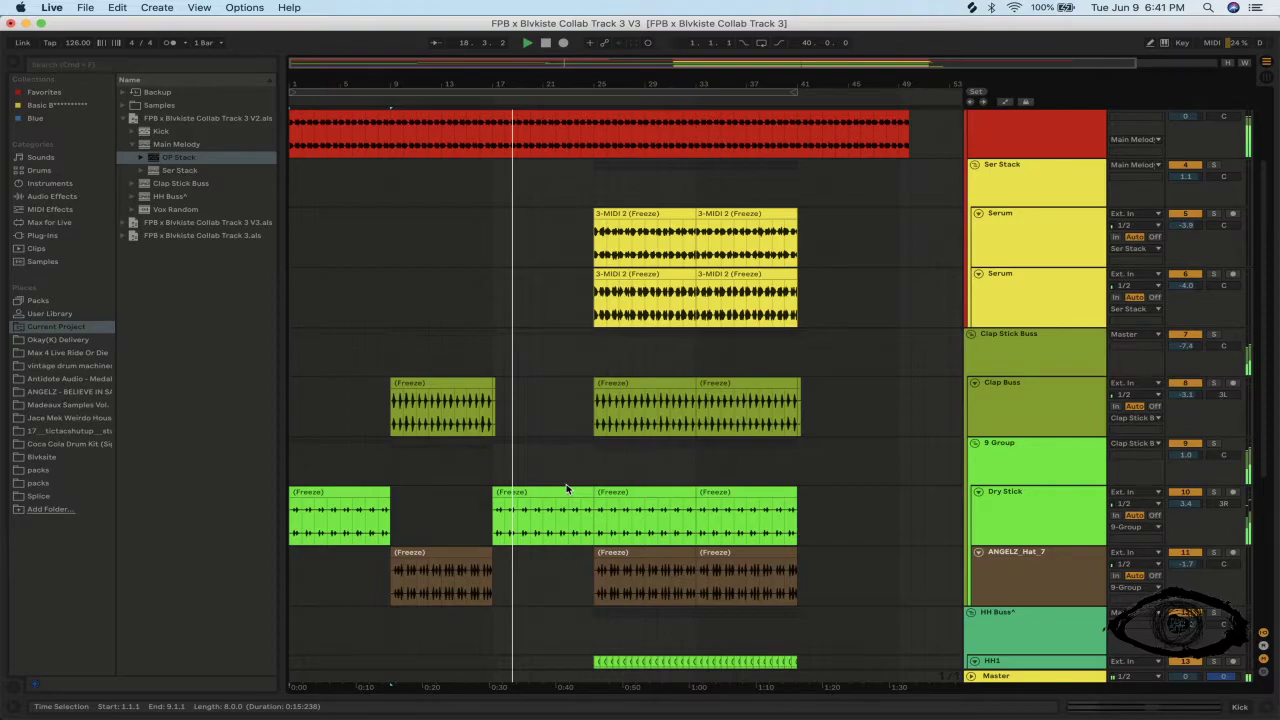
{"action": "key", "text": "h"}
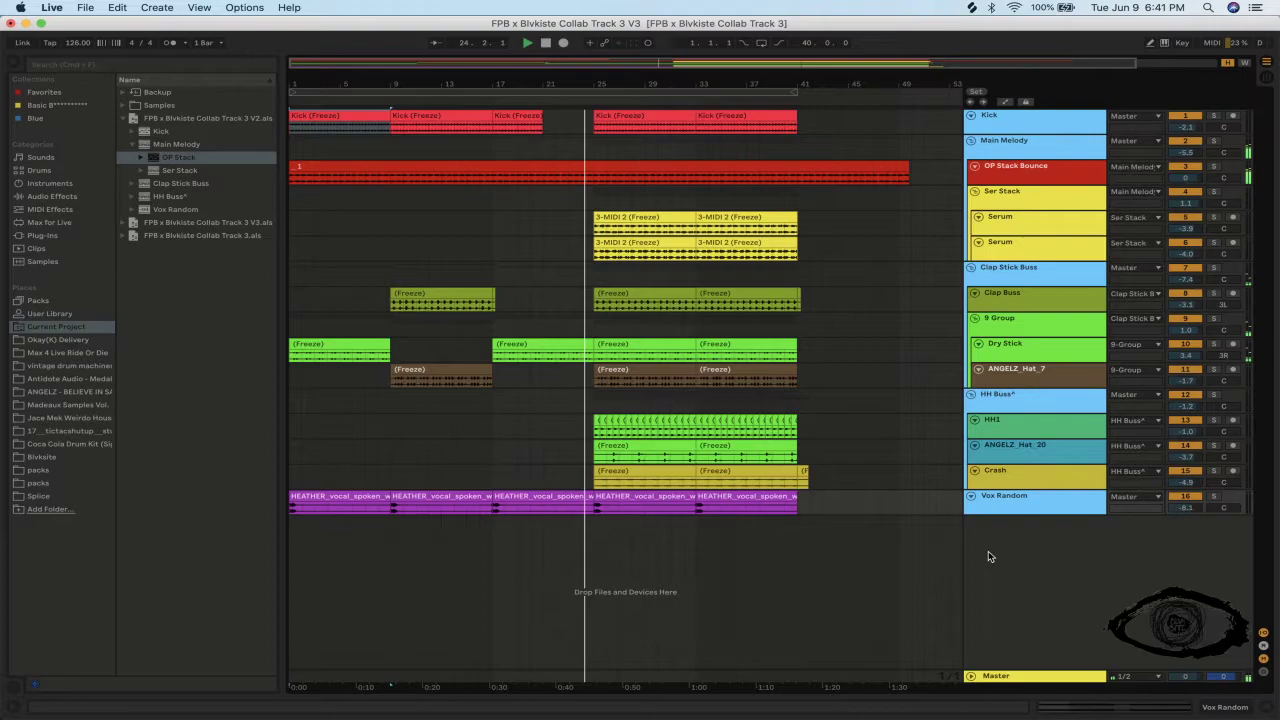
- Duplicate the bar 25 to 49 section twice across all tracks and set the arrangement loop to bars 25 to 73
{"action": "left_click", "coordinate": [650, 198]}
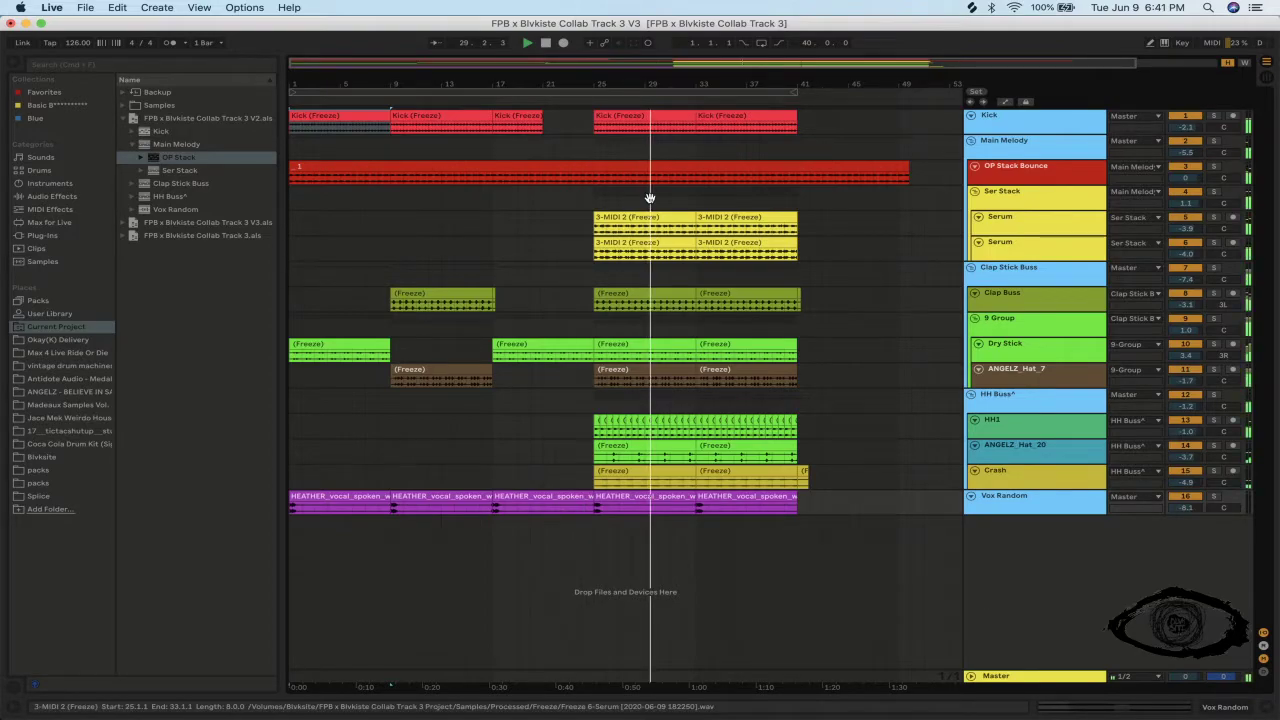
{"action": "left_click", "coordinate": [735, 115]}
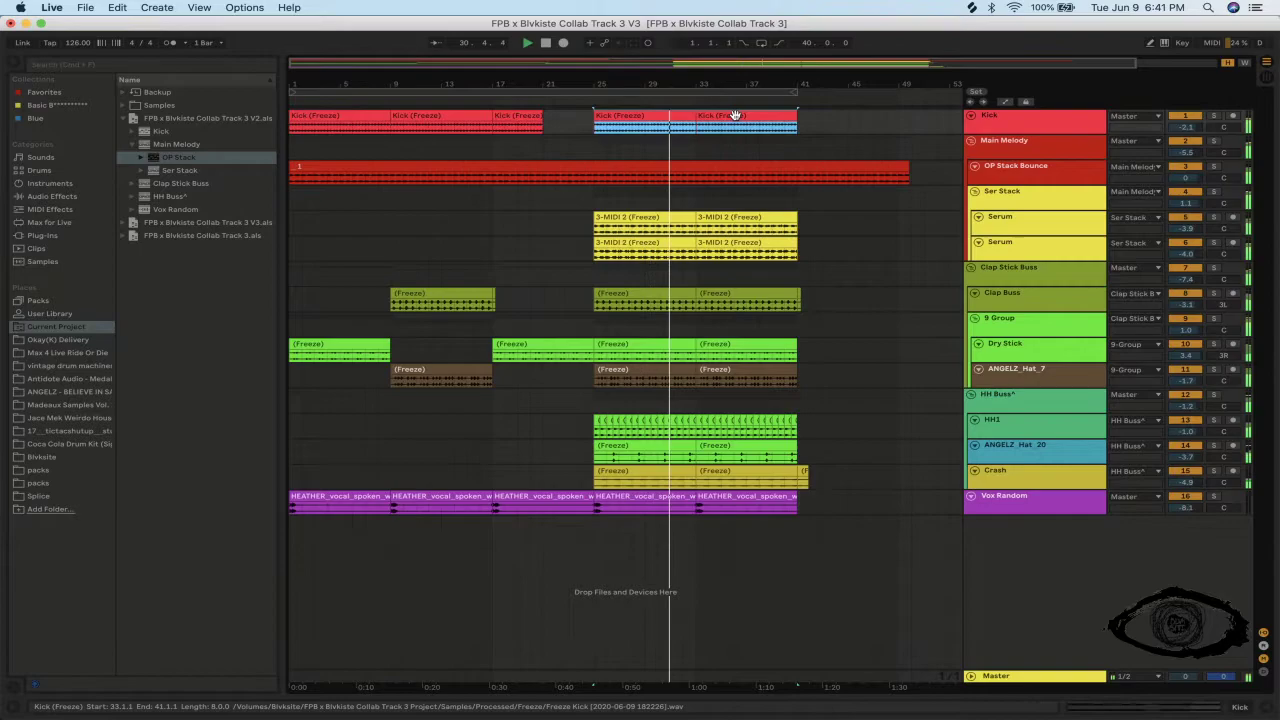
{"action": "key", "text": "super+d"}
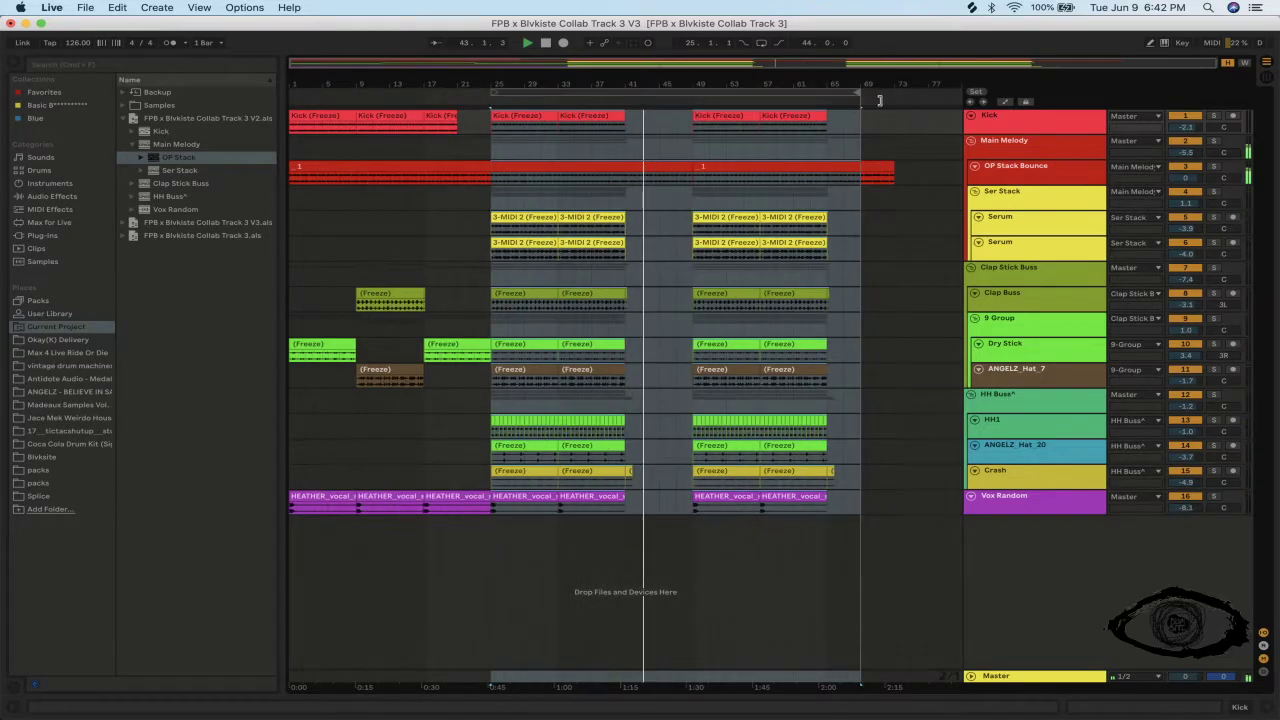
{"action": "left_click_drag", "start_coordinate": [880, 101], "coordinate": [896, 101]}
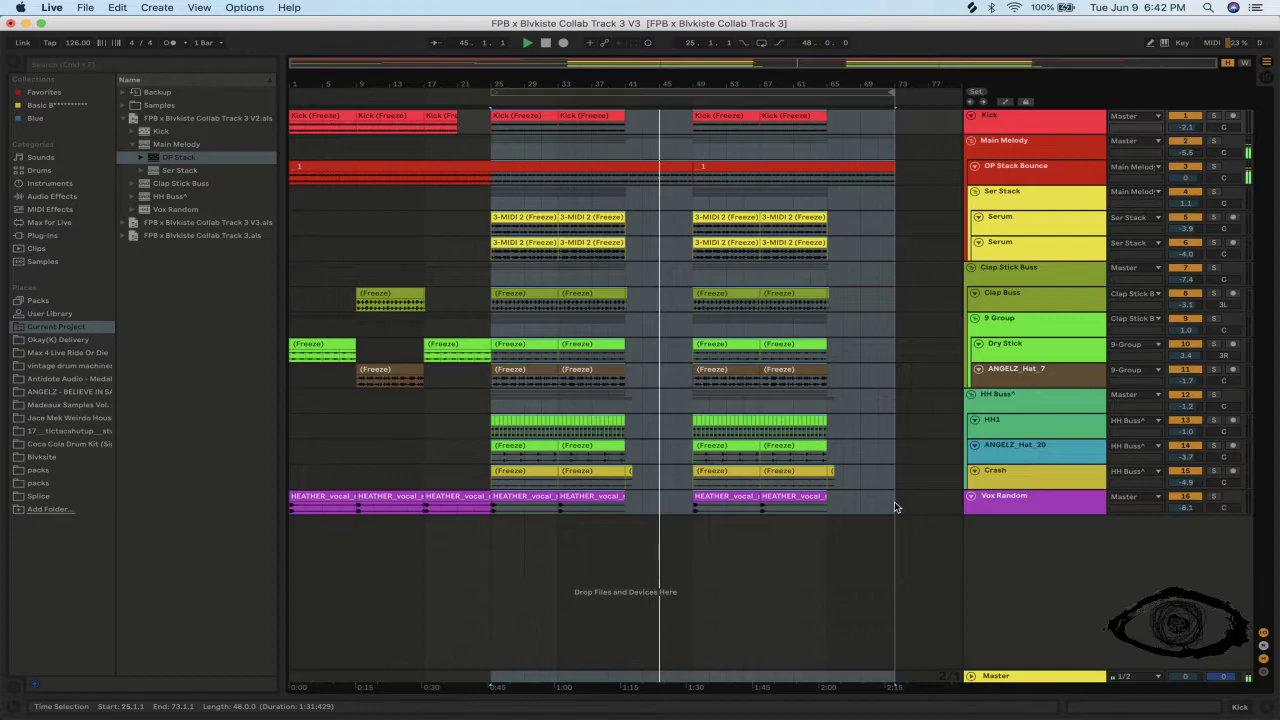
{"action": "key", "text": "super+d"}
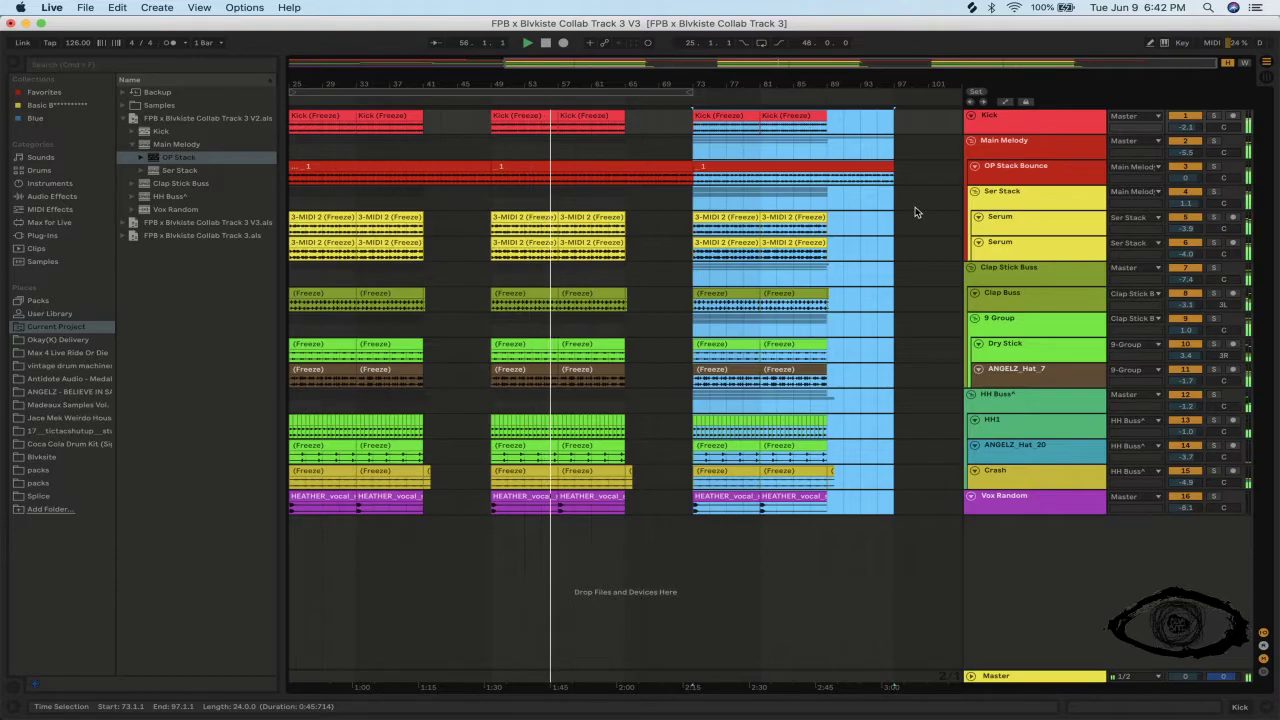
- Switch to Streamlabs OBS, activate the Full Set Up scene and return to Ableton Live
{"action": "key", "text": "super+Tab"}
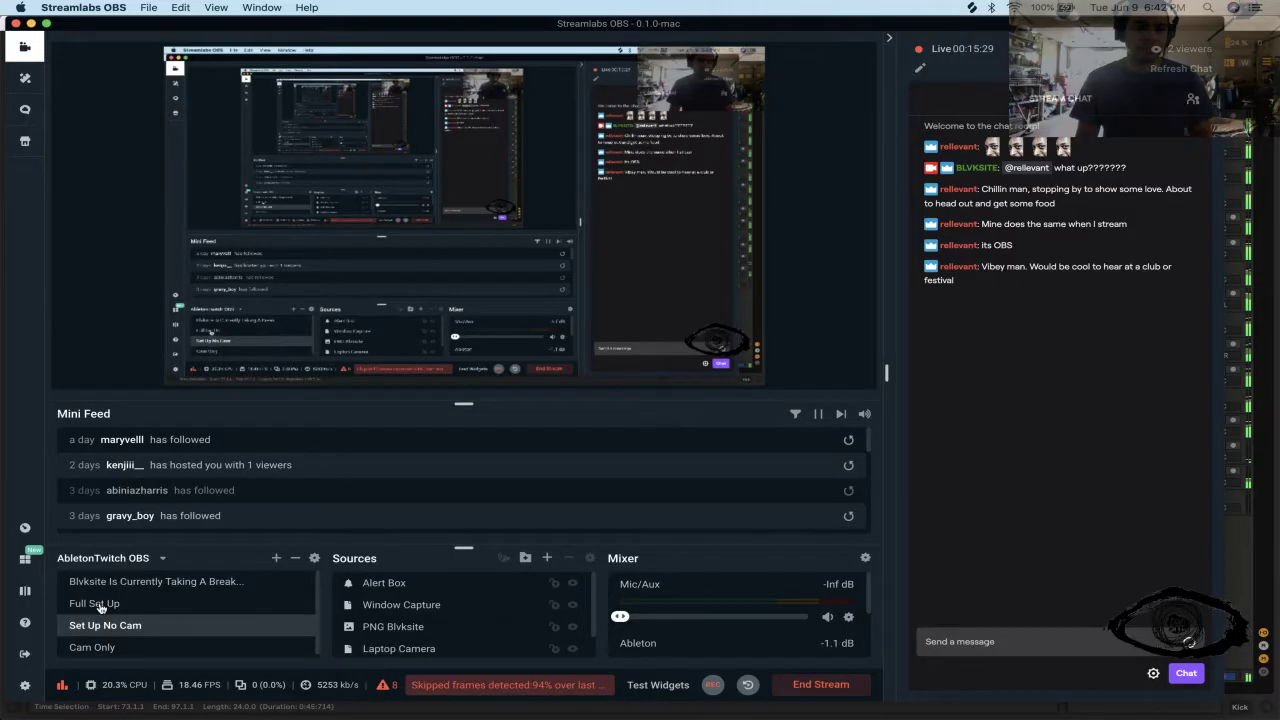
{"action": "key", "text": "super+Tab"}
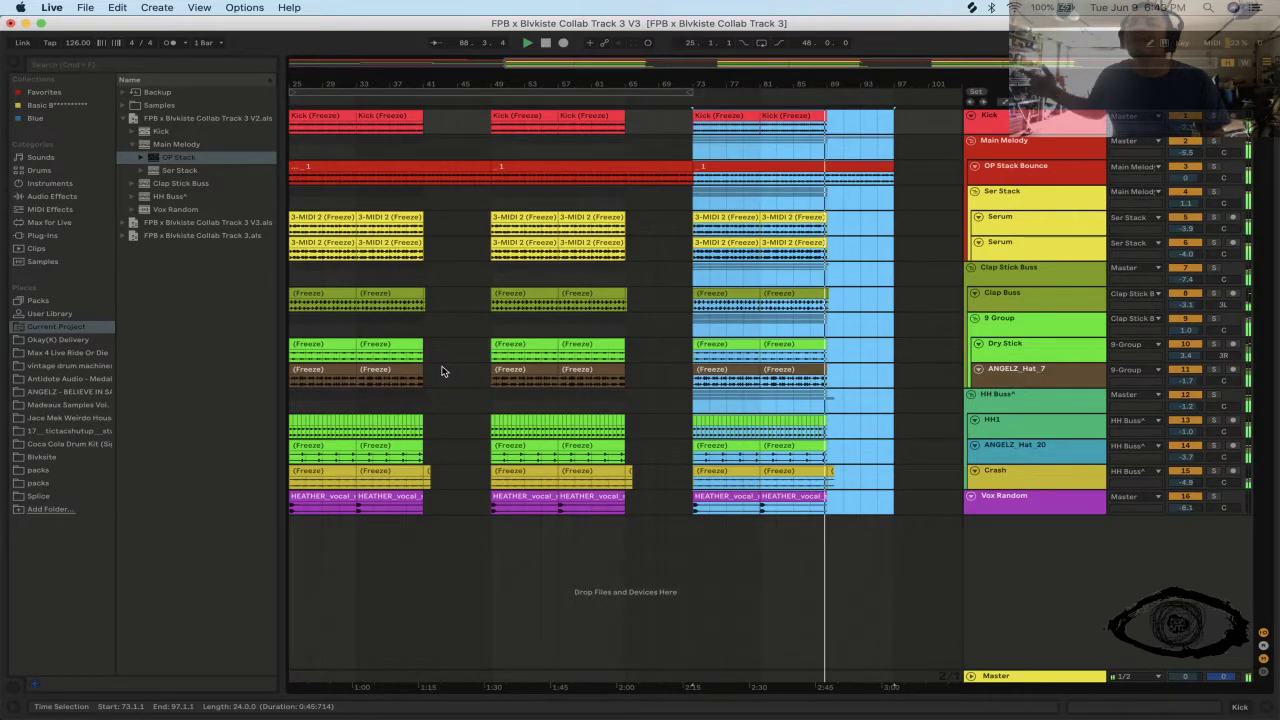
- Play briefly from bar 25 and delete the Crash track's clips between bars 11 and 43
{"action": "left_click", "coordinate": [291, 411]}
{"action": "key", "text": "space"}
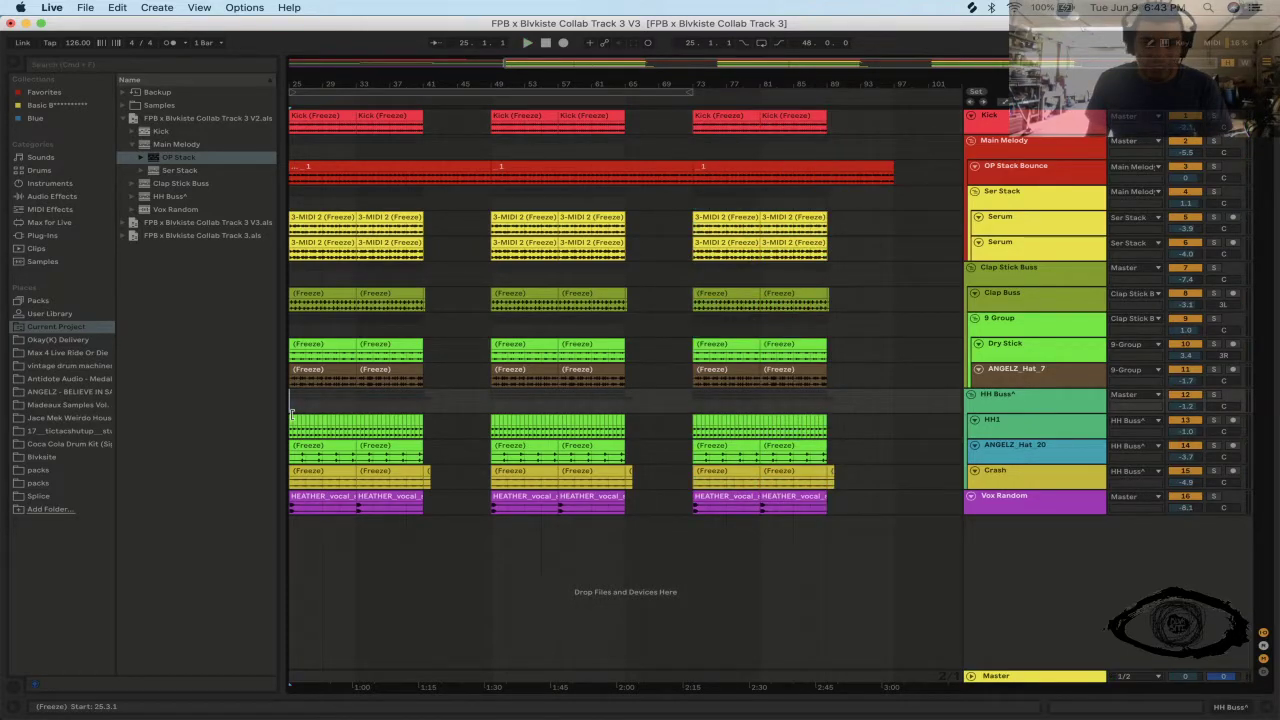
{"action": "key", "text": "space"}
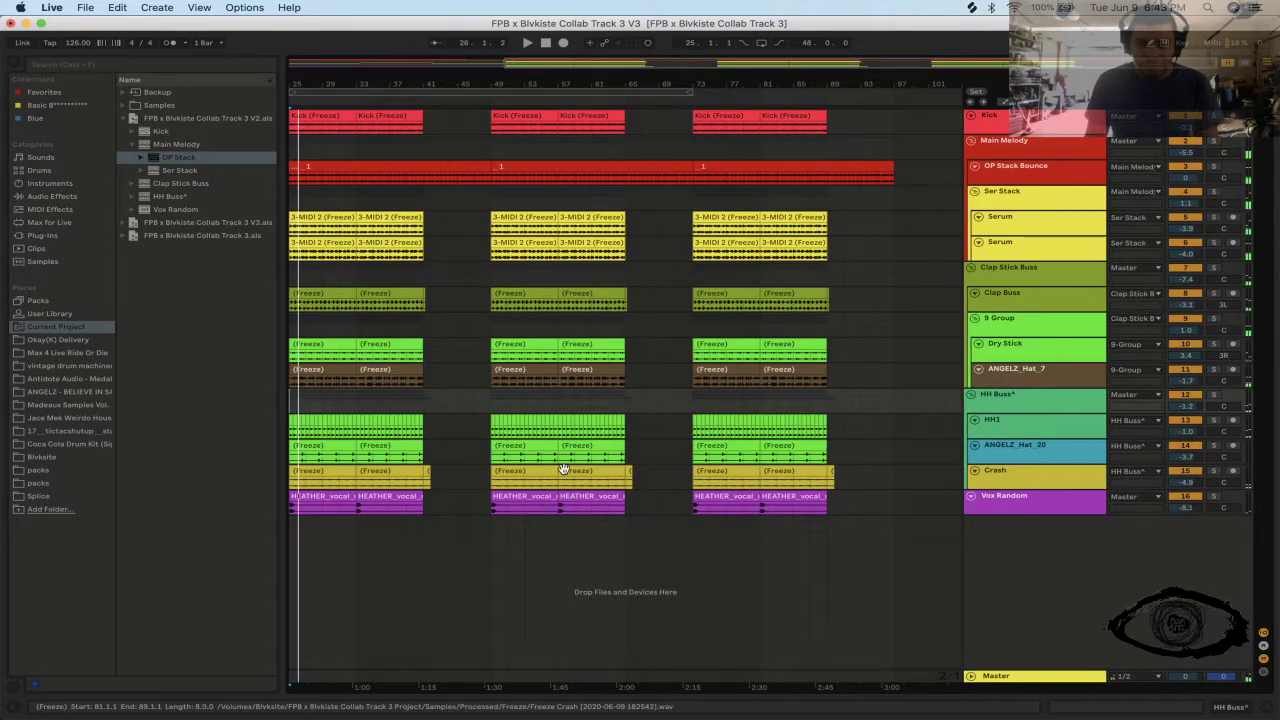
{"action": "left_click", "coordinate": [440, 477]}
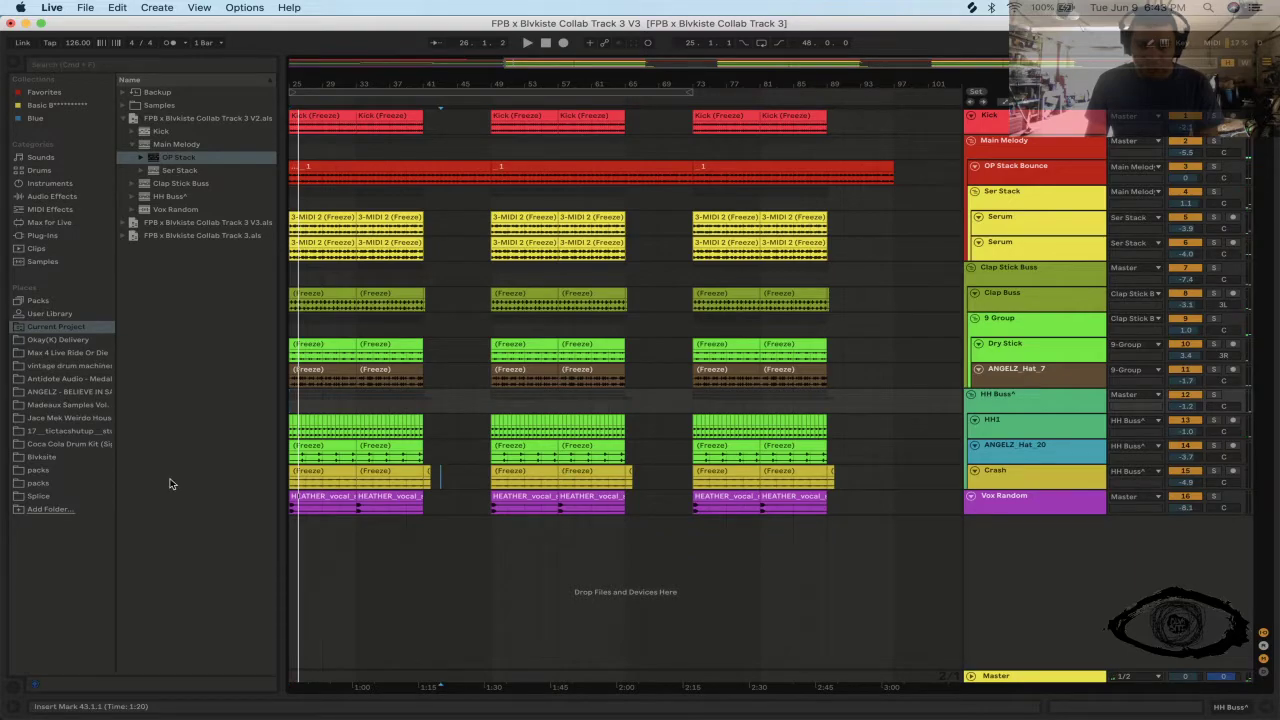
{"action": "left_click_drag", "start_coordinate": [440, 477], "coordinate": [170, 484]}
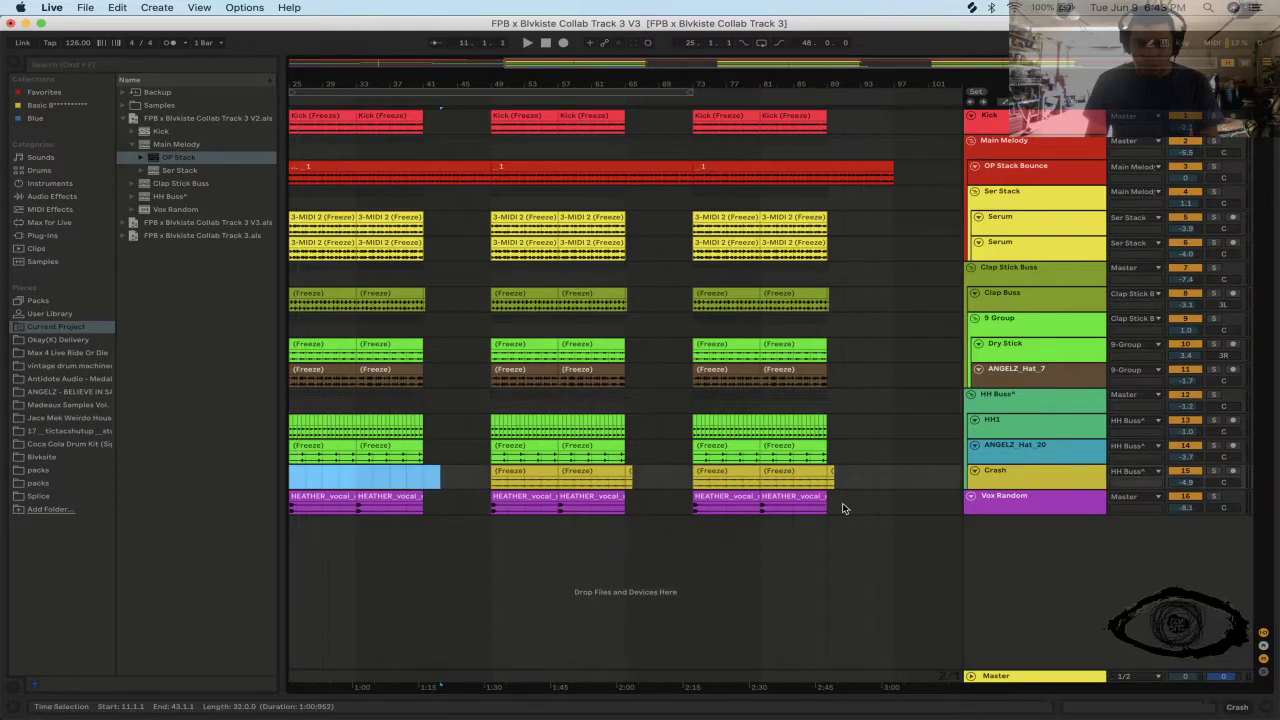
- Duplicate the Kick clip at bar 81 twice so the kick runs on to bar 105
{"action": "left_click", "coordinate": [766, 115]}
{"action": "left_click", "coordinate": [736, 115]}
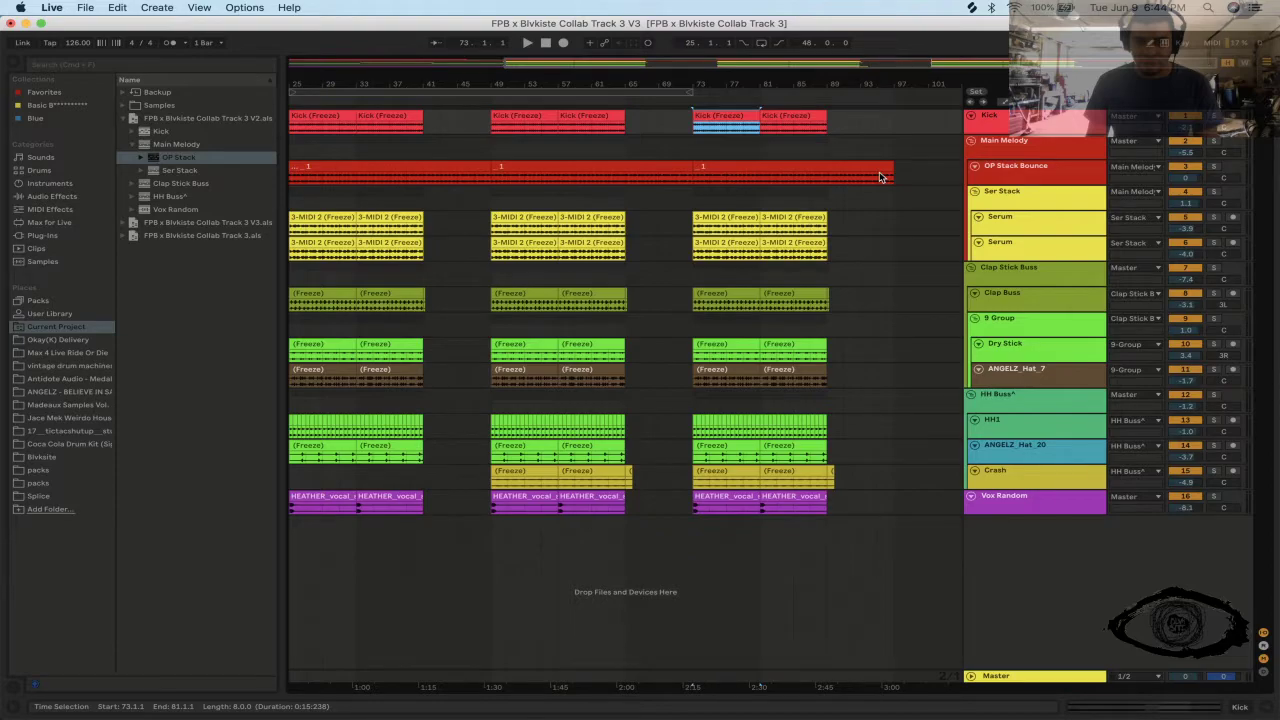
{"action": "left_click", "coordinate": [804, 116]}
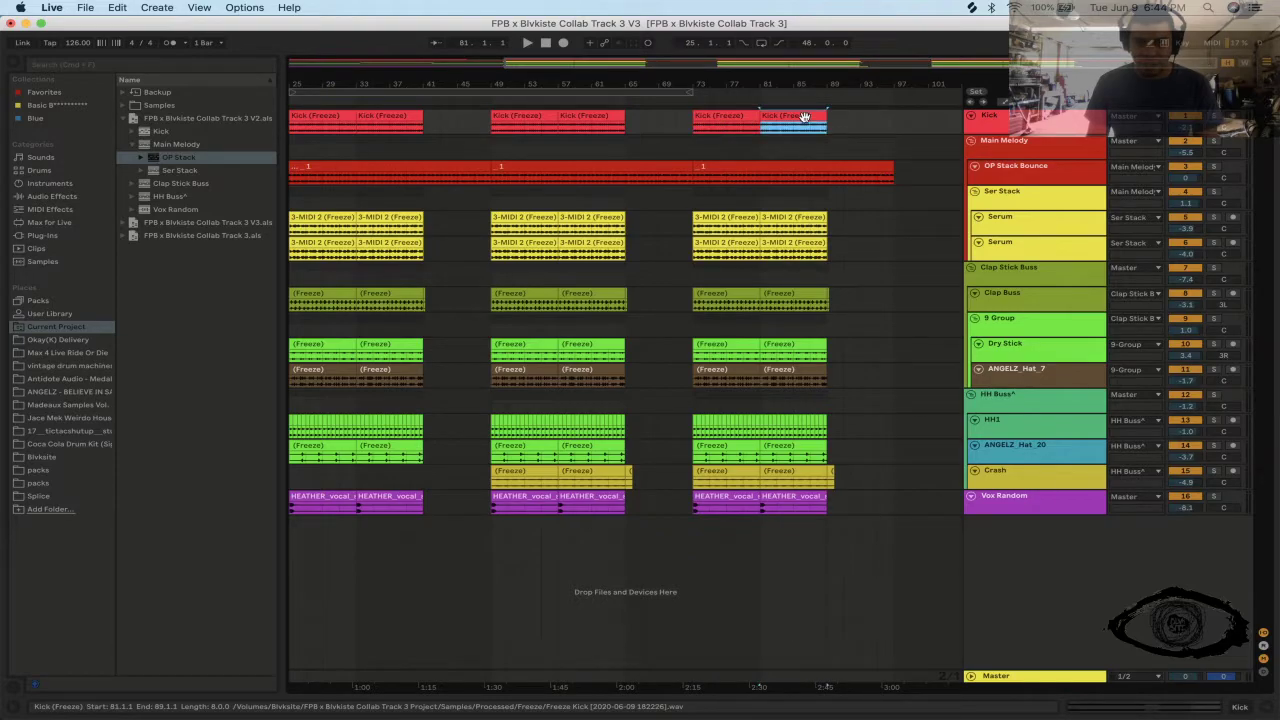
{"action": "key", "text": "super+d"}
{"action": "key", "text": "super+d"}
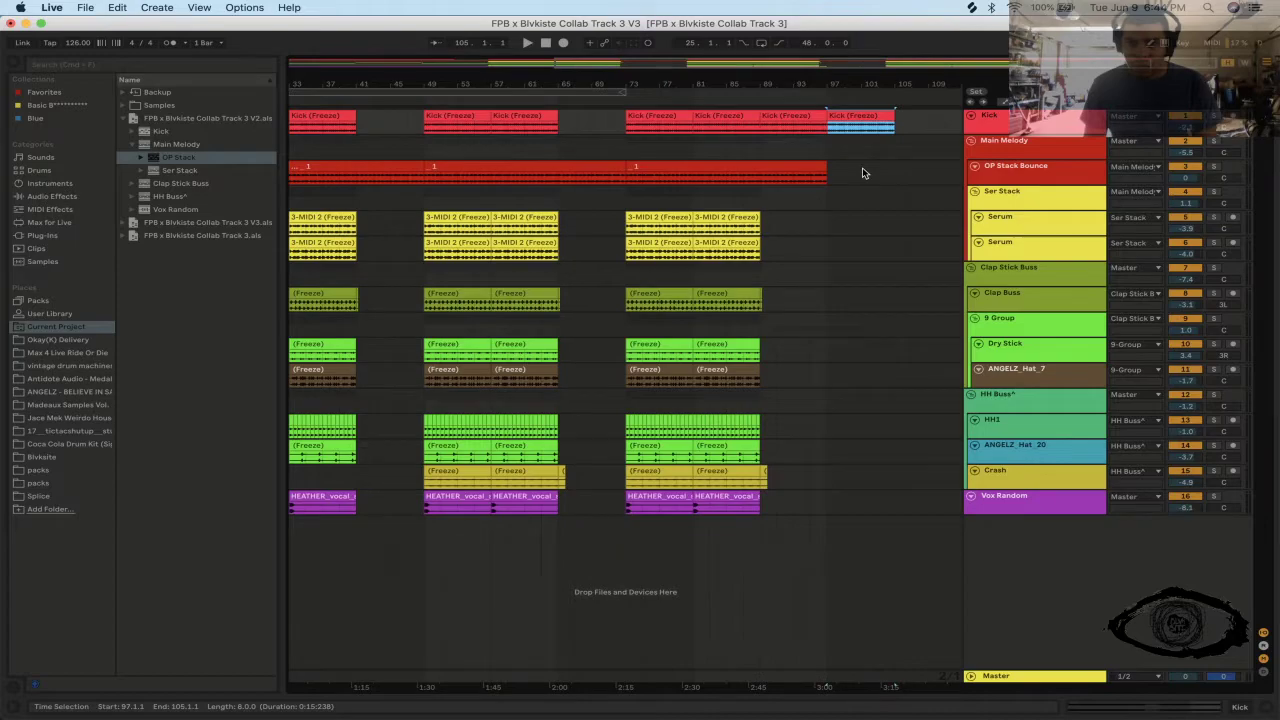
- Duplicate bars 89 to 97 of OP Stack Bounce up to bar 105 and colour the bar 89 to 105 clip yellow
{"action": "left_click_drag", "start_coordinate": [826, 178], "coordinate": [762, 178]}
{"action": "key", "text": "super+d"}
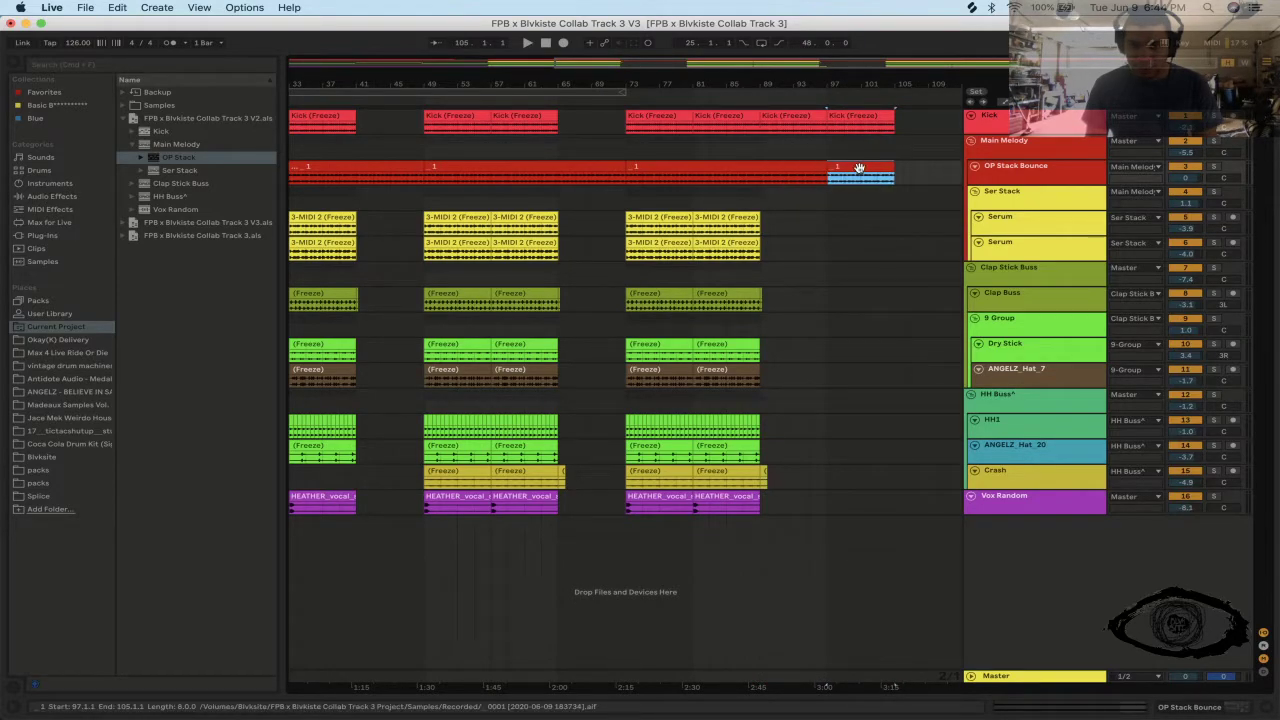
{"action": "left_click_drag", "start_coordinate": [783, 166], "coordinate": [762, 166]}
{"action": "right_click", "coordinate": [804, 168]}
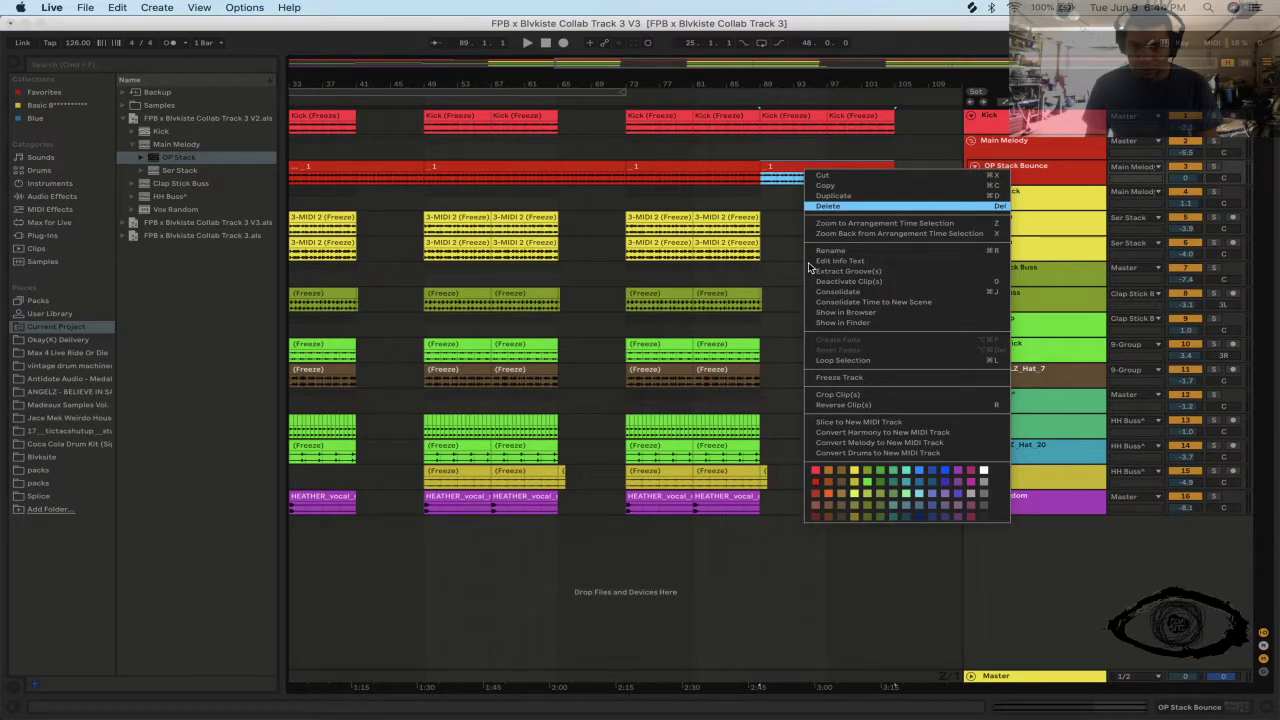
{"action": "left_click", "coordinate": [854, 482]}
{"action": "double_click", "coordinate": [773, 57]}
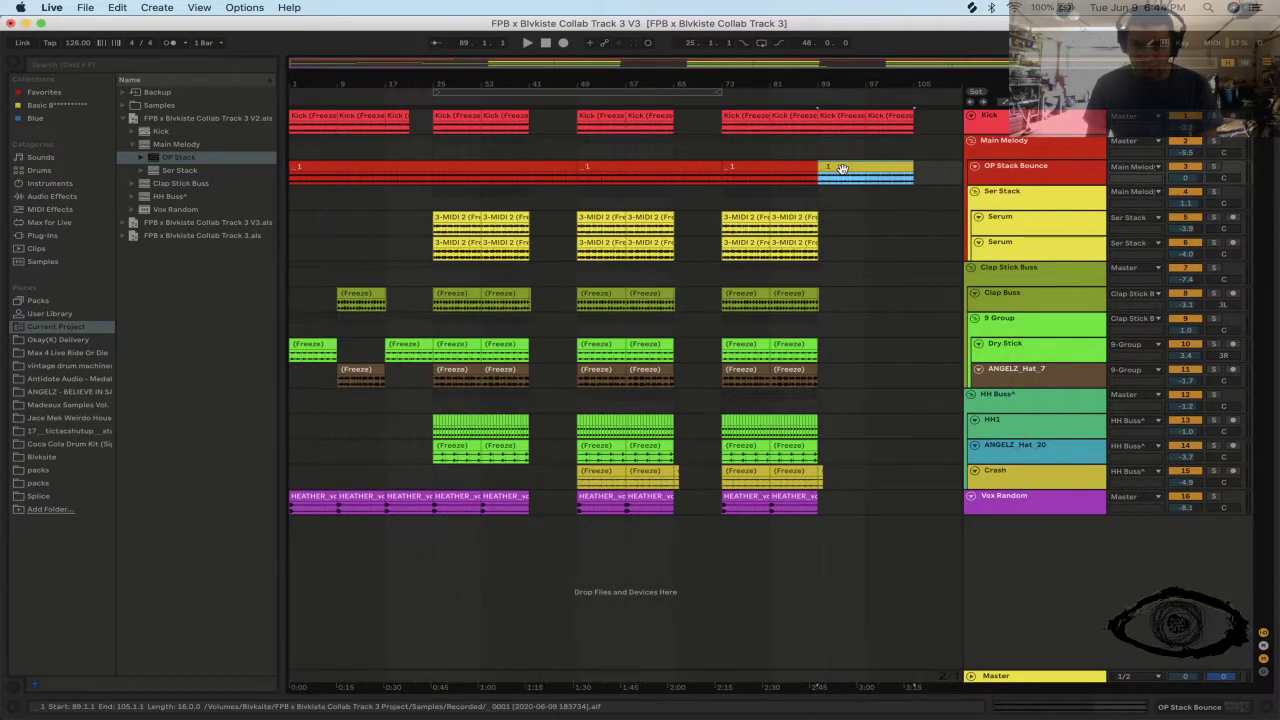
- Copy the yellow OP Stack Bounce clip to bar 1 and fit its end to bar 17
{"action": "left_click", "coordinate": [858, 178]}
{"action": "left_click_drag", "start_coordinate": [866, 256], "coordinate": [482, 178]}
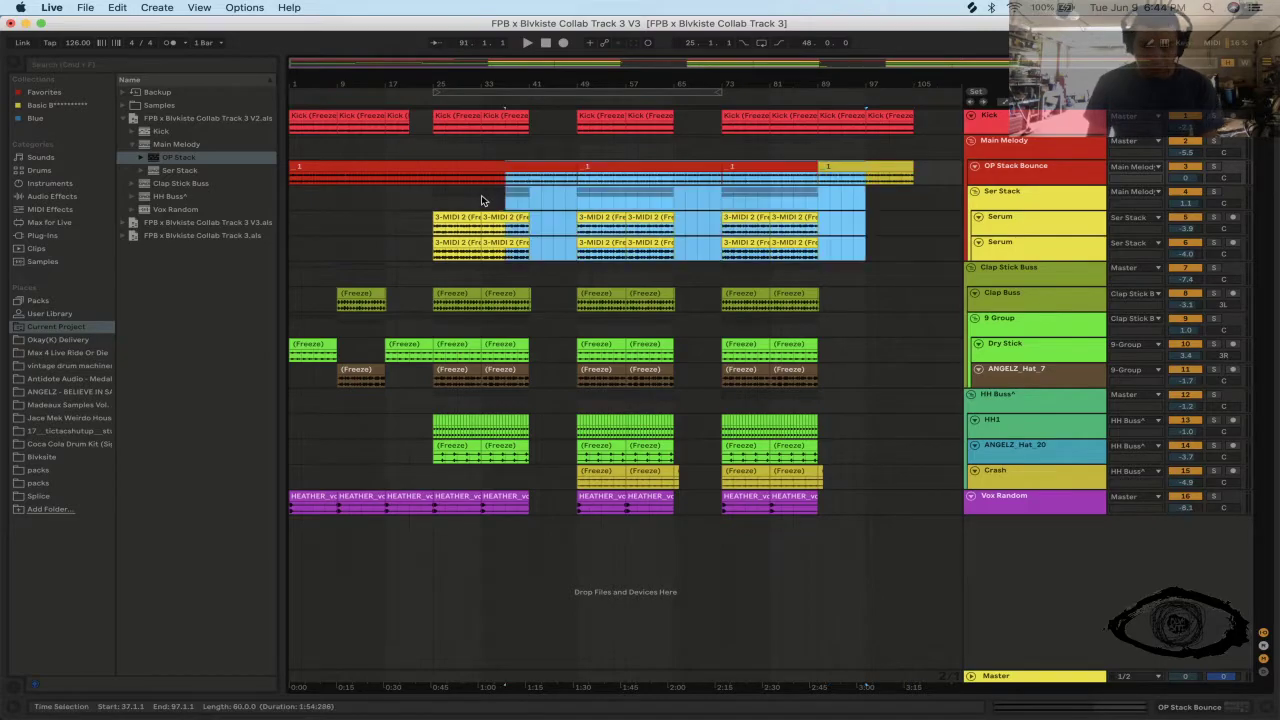
{"action": "left_click", "coordinate": [872, 176]}
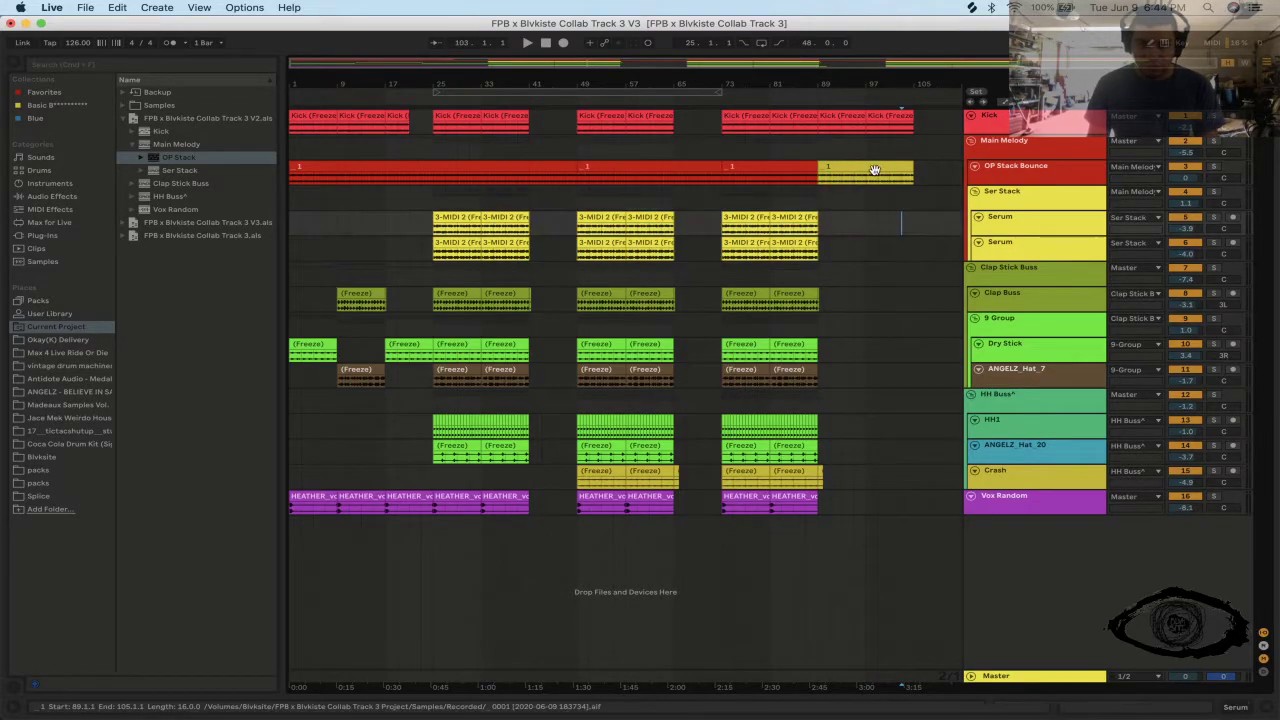
{"action": "left_click", "coordinate": [320, 168]}
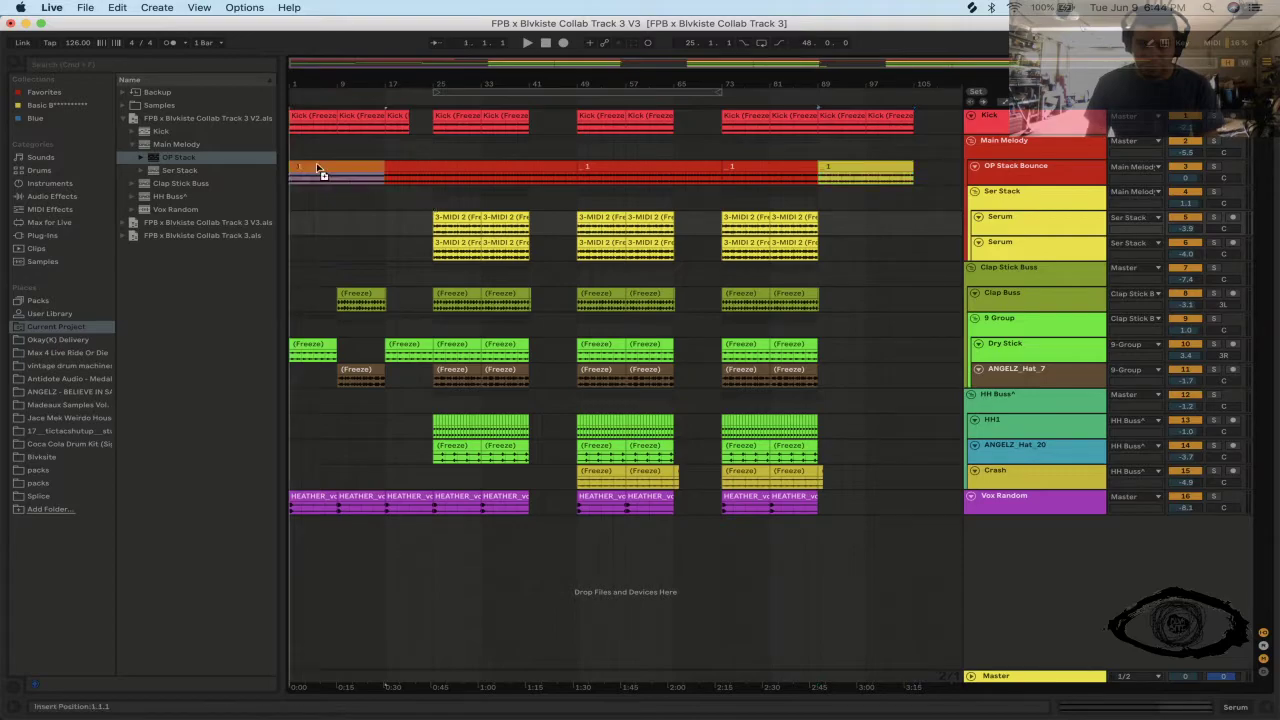
{"action": "left_click_drag", "start_coordinate": [348, 168], "coordinate": [380, 161]}
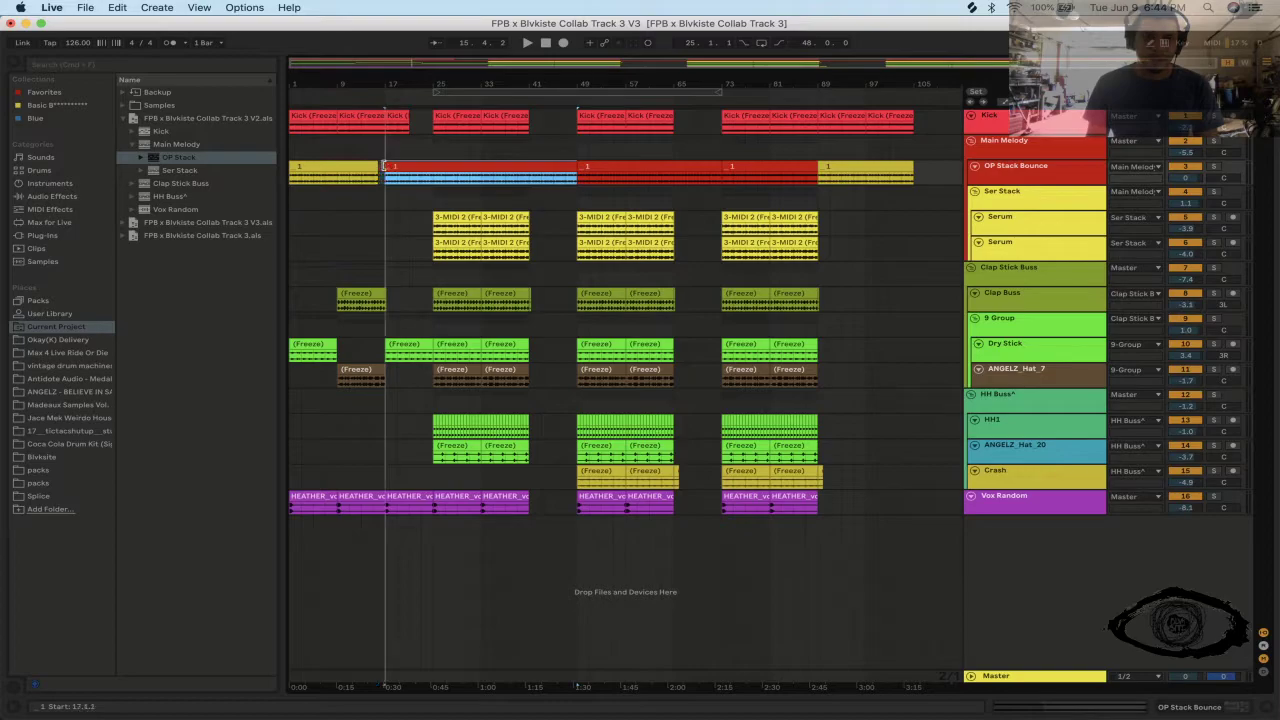
{"action": "left_click", "coordinate": [378, 166]}
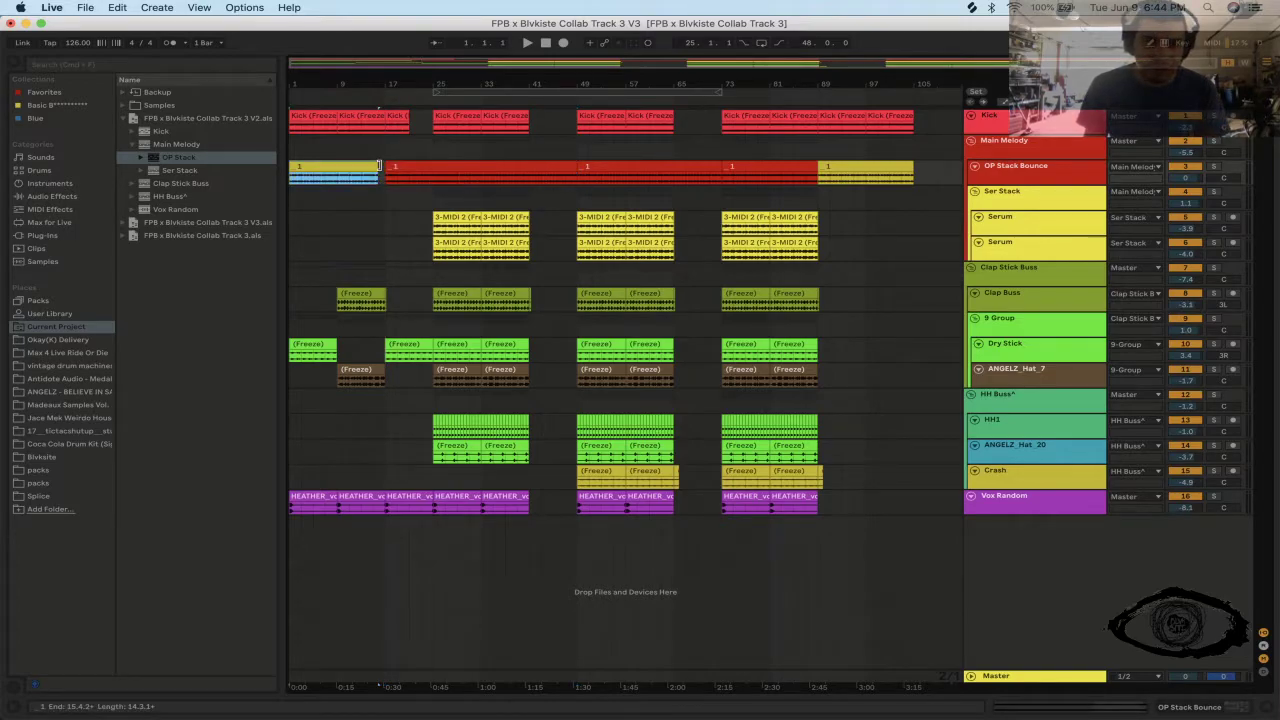
{"action": "left_click", "coordinate": [386, 166]}
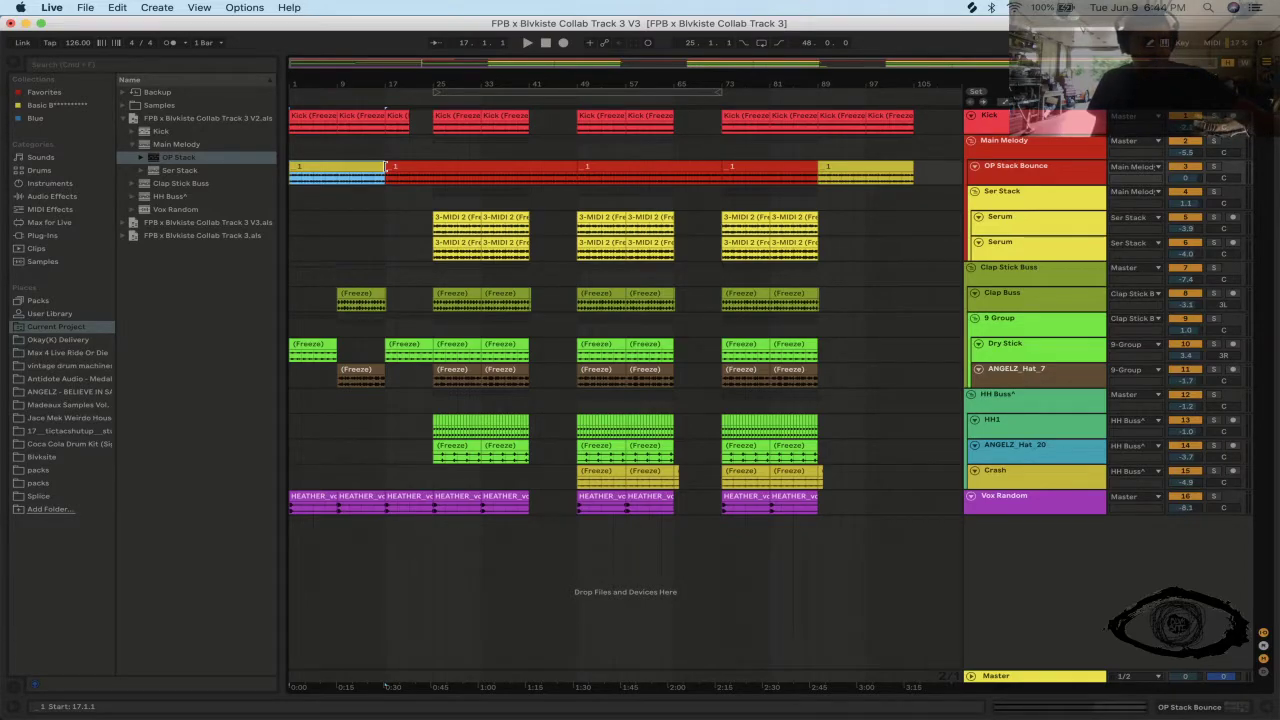
- Play the intro and copy the Clap Buss clip from bar 9 to bar 1
{"action": "key", "text": "space"}
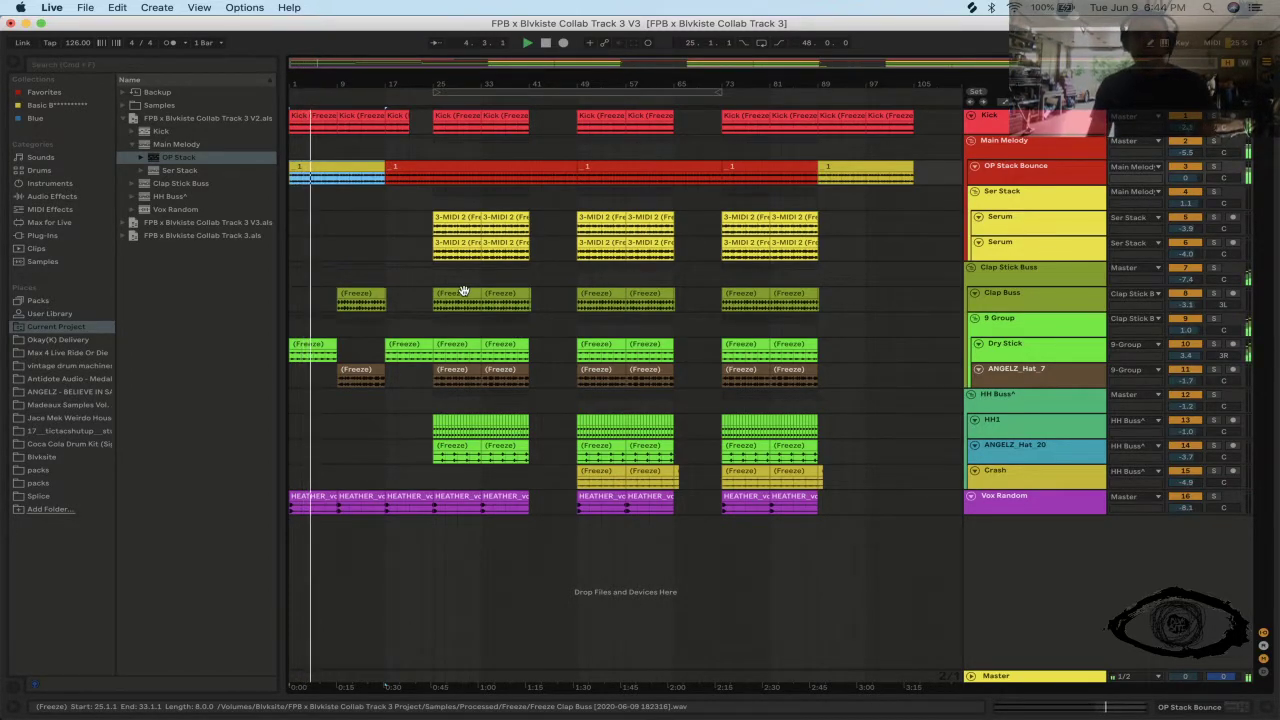
{"action": "left_click", "coordinate": [362, 297]}
{"action": "left_click", "coordinate": [290, 305]}
{"action": "key", "text": "super+v"}
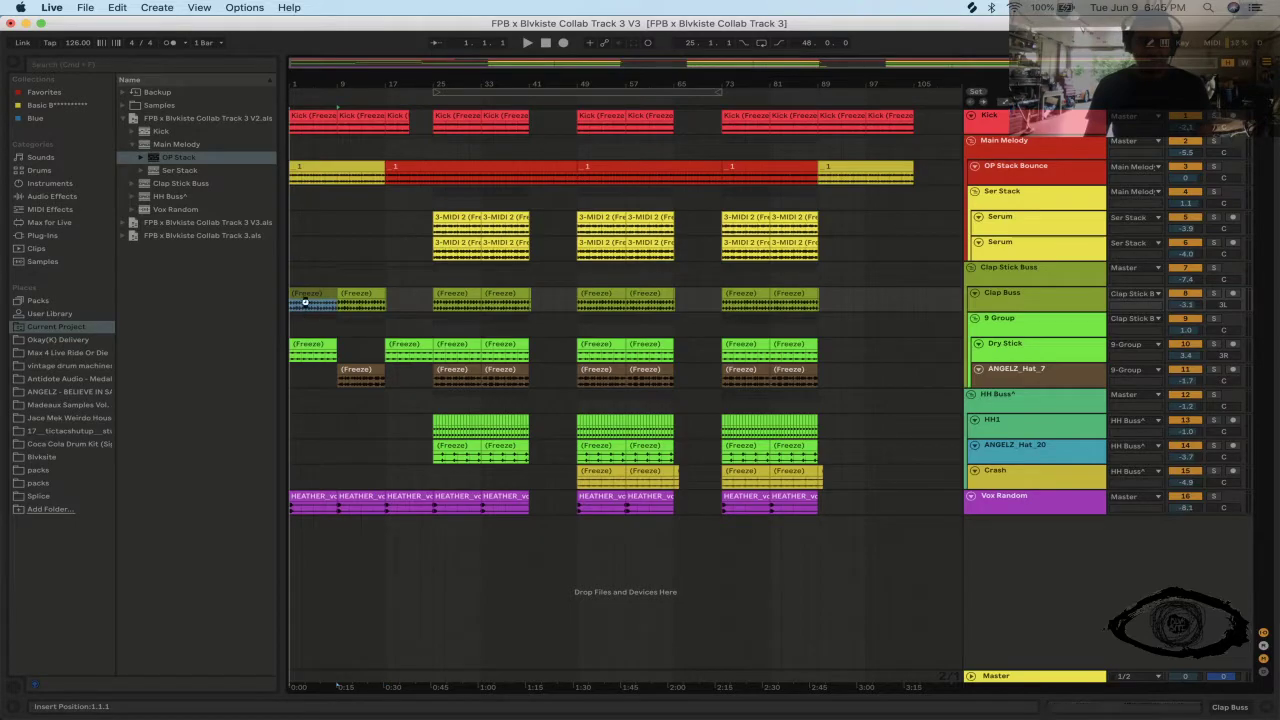
{"action": "left_click", "coordinate": [309, 307]}
- Play the arrangement, lower the ANGELZ_Hat_7 track's volume to -5.7 dB and save the project
{"action": "key", "text": "space"}
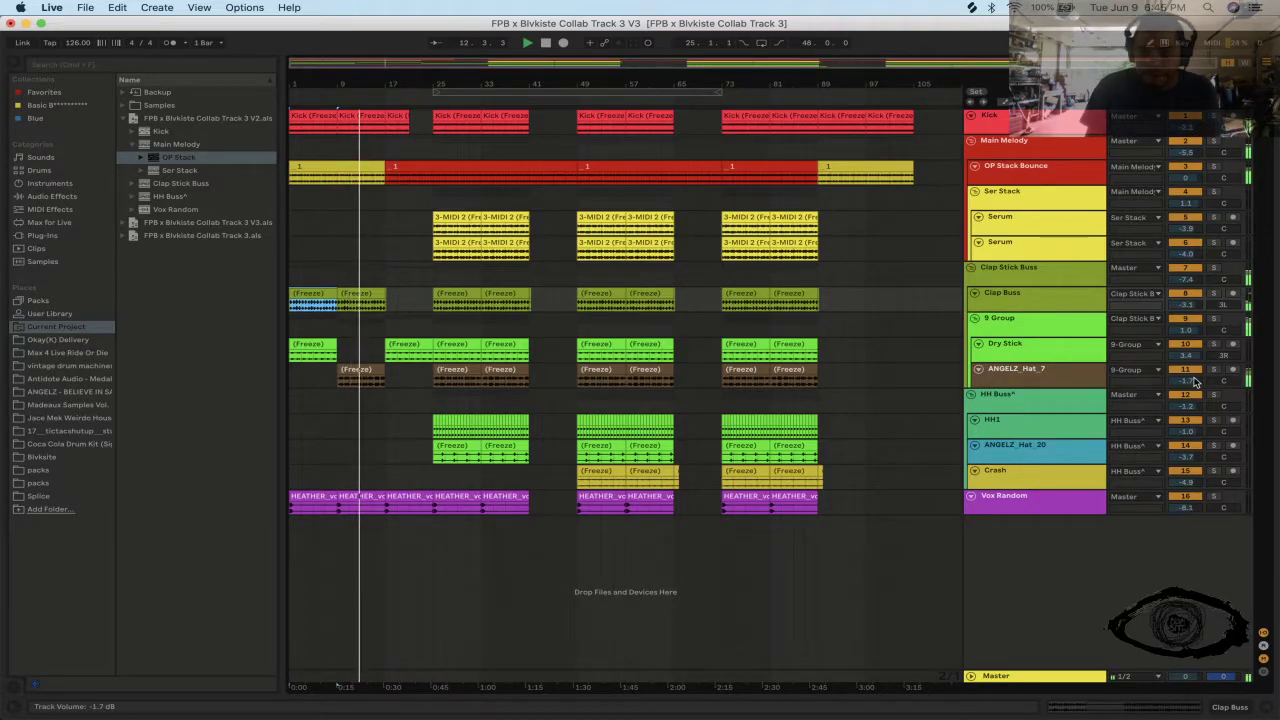
{"action": "left_click_drag", "start_coordinate": [1193, 381], "coordinate": [1190, 483]}
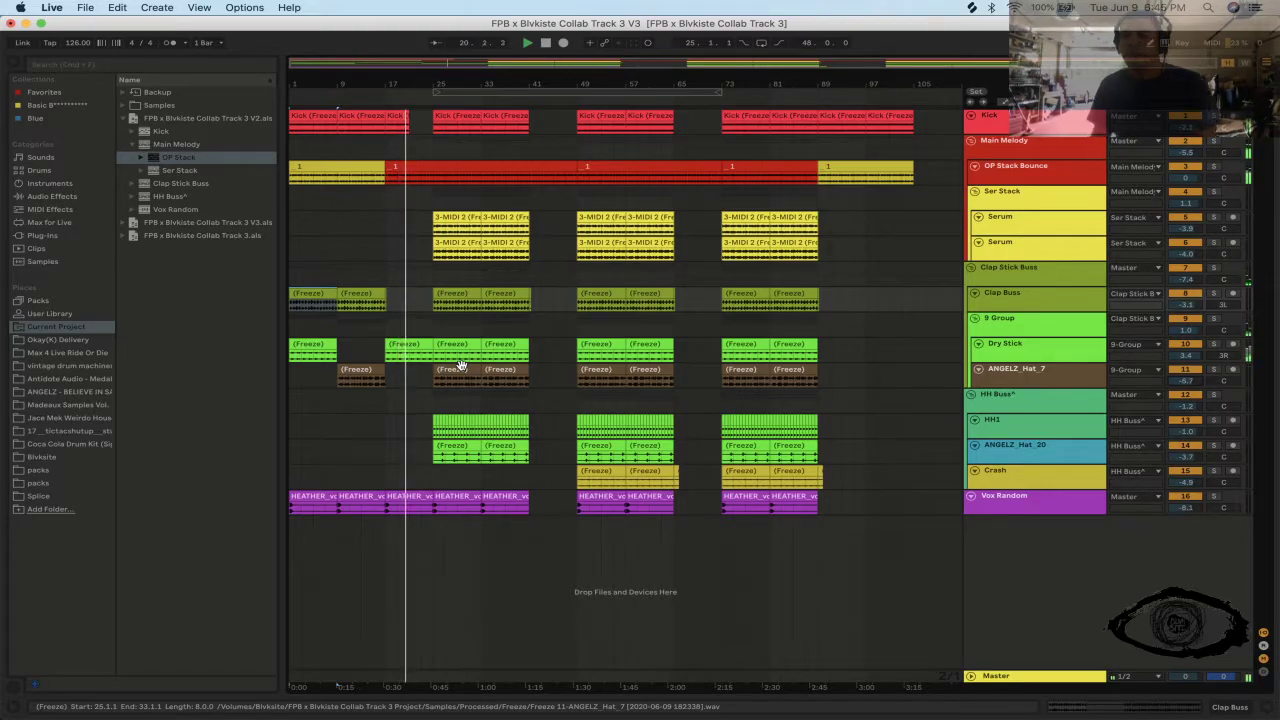
{"action": "key", "text": "super+s"}
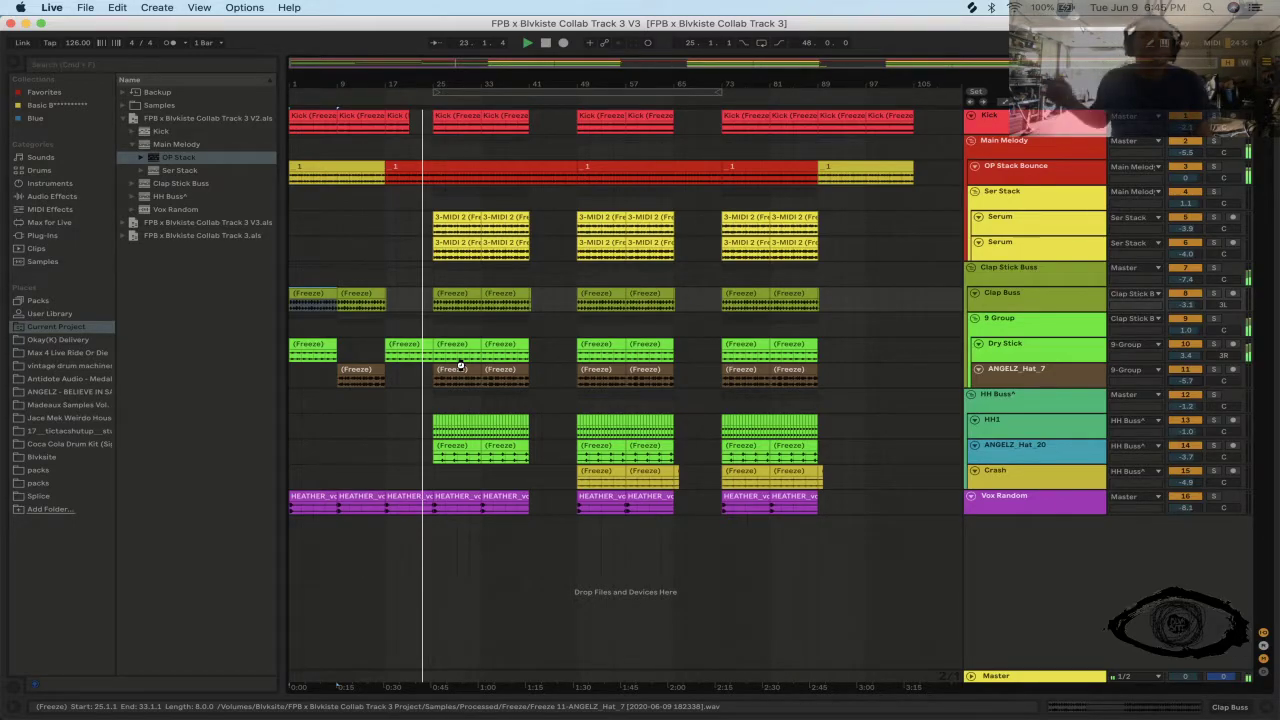
{"action": "left_click", "coordinate": [460, 366]}
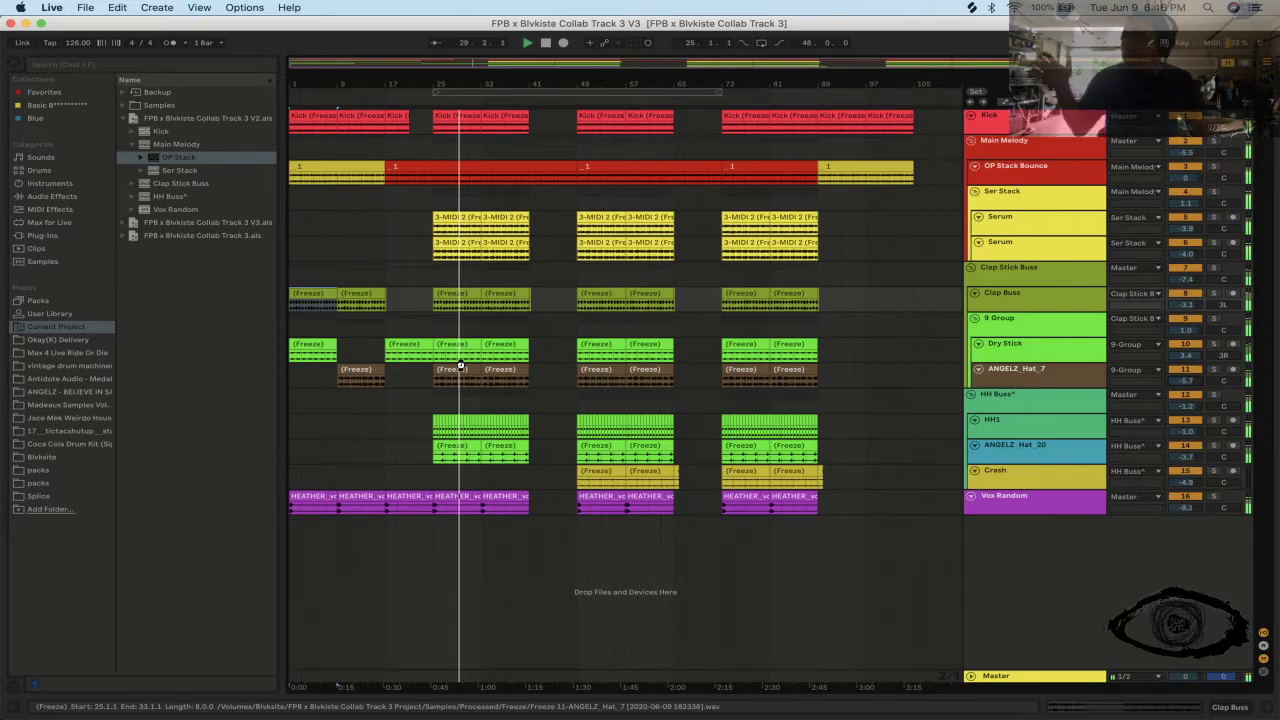
{"action": "key", "text": "space"}
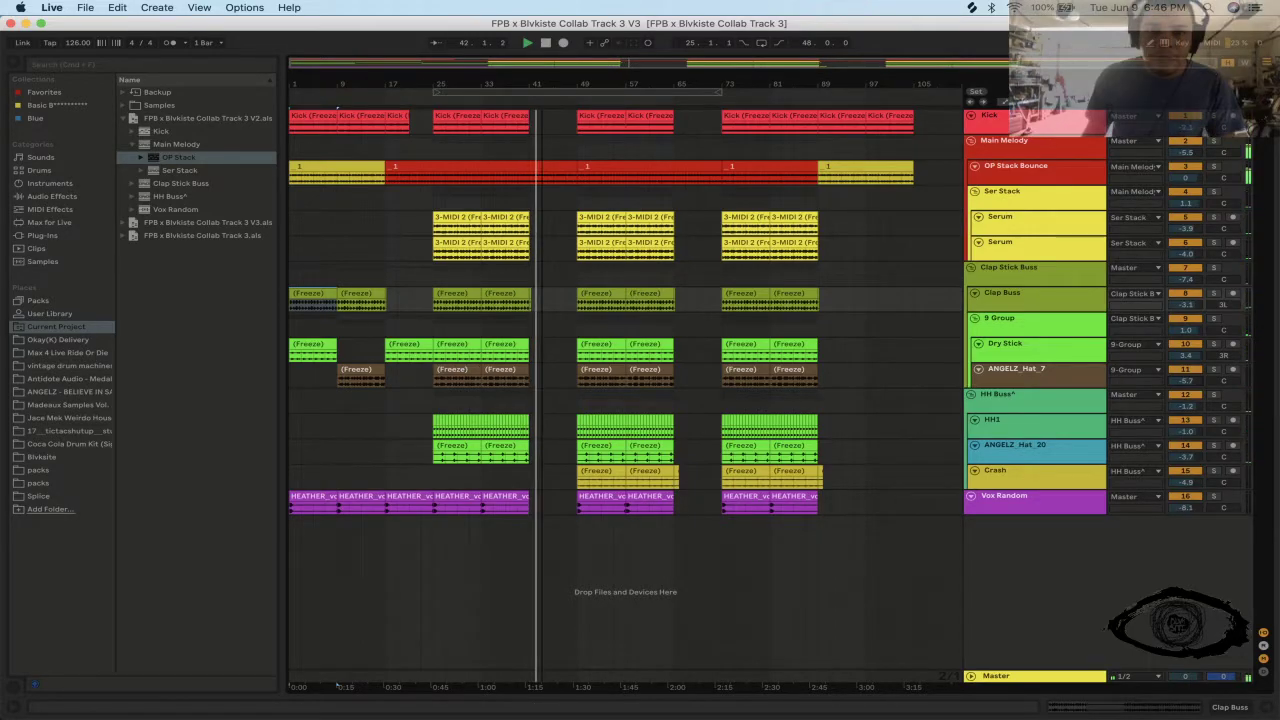
{"action": "left_click_drag", "start_coordinate": [646, 84], "coordinate": [706, 50]}
- Stop playback and duplicate the Vox Random track with its clips
{"action": "key", "text": "space"}
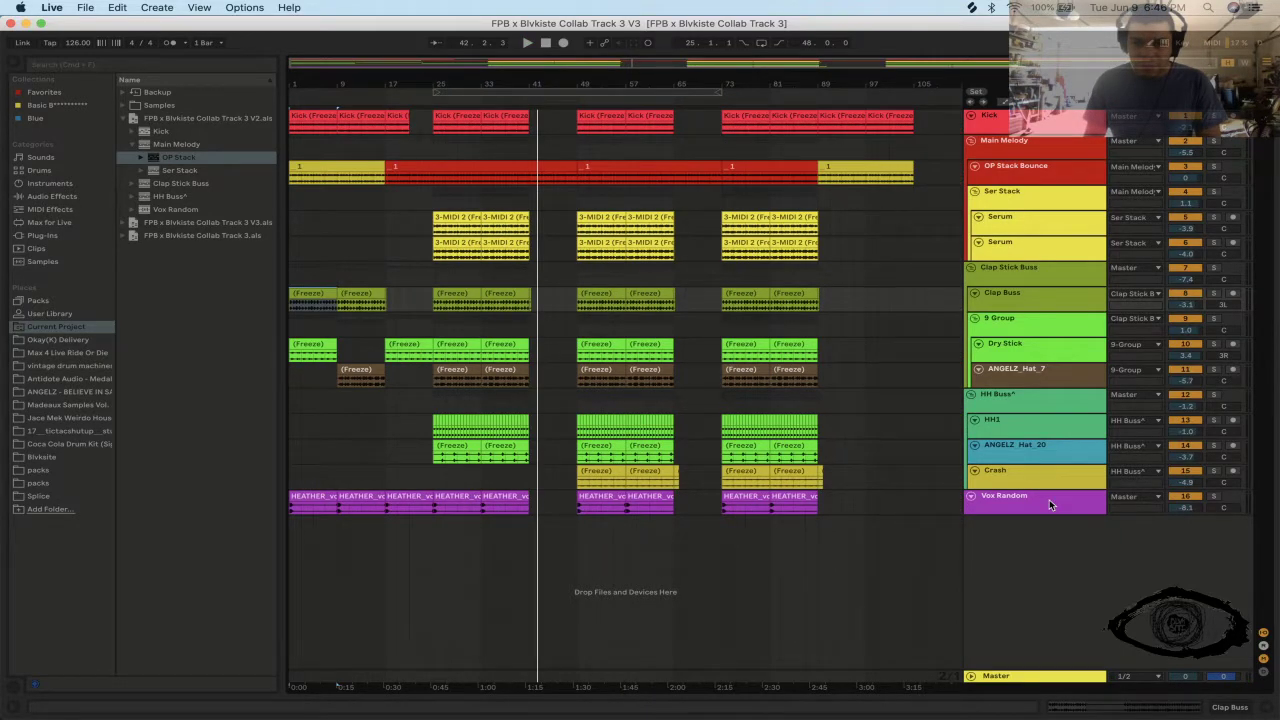
{"action": "key", "text": "super+d"}
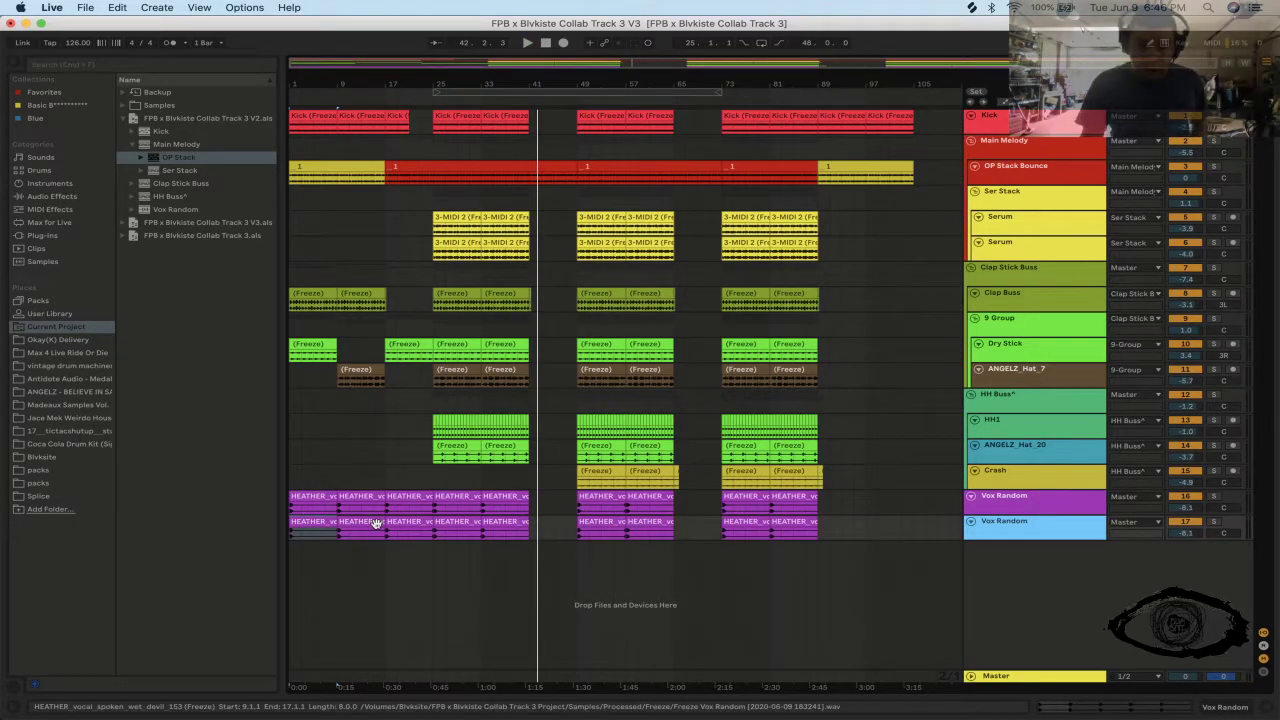
{"action": "left_click", "coordinate": [450, 524]}
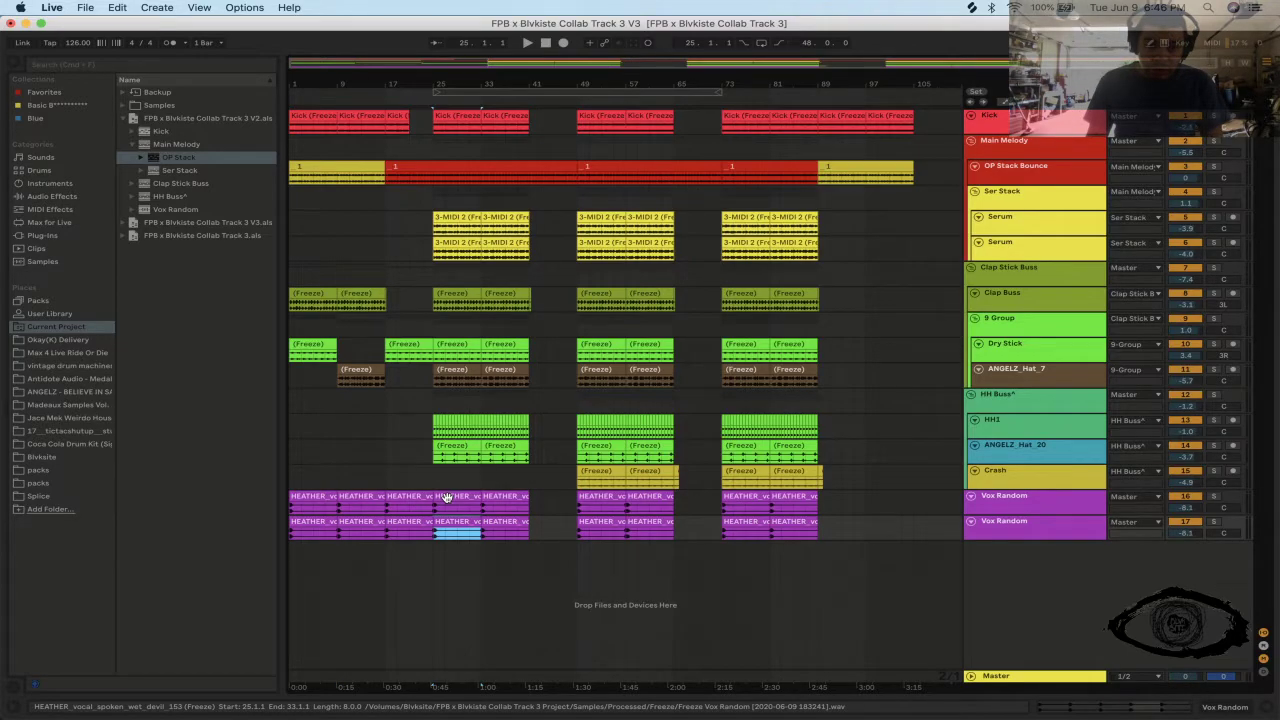
- Colour the original Vox Random track's clips red and delete those before bar 25
{"action": "left_click", "coordinate": [914, 502]}
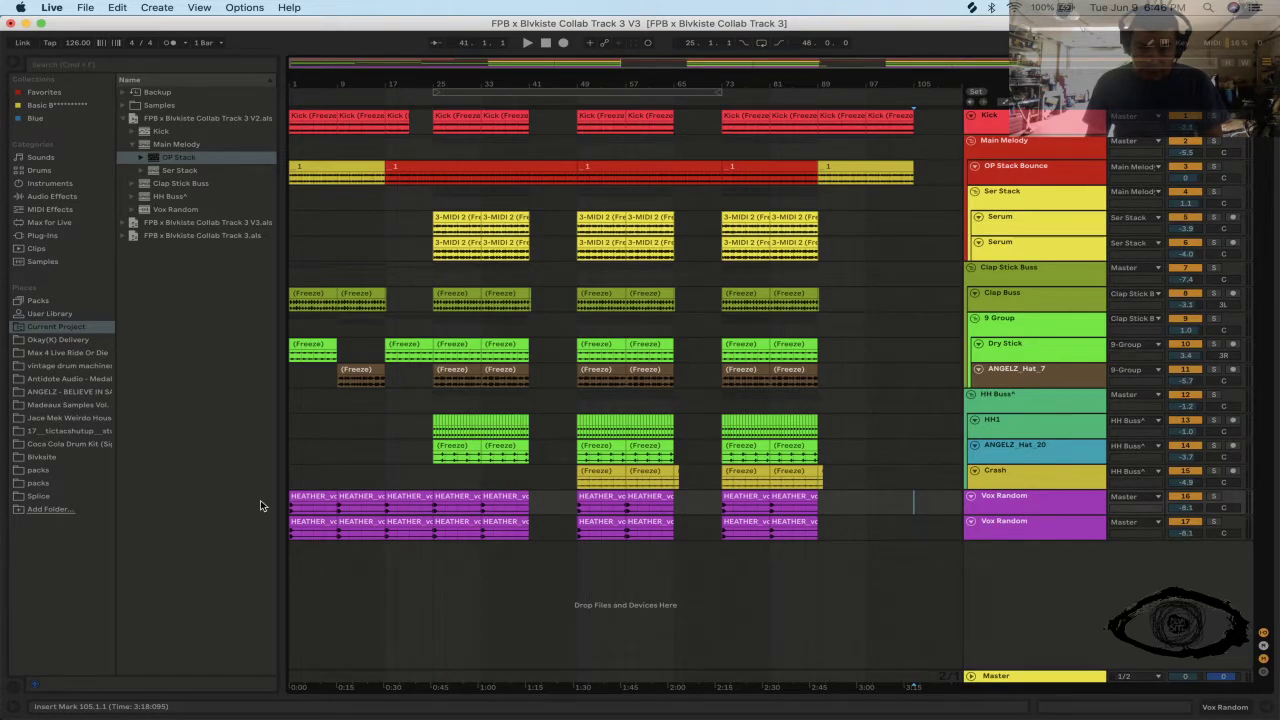
{"action": "right_click", "coordinate": [350, 498]}
{"action": "left_click", "coordinate": [360, 444]}
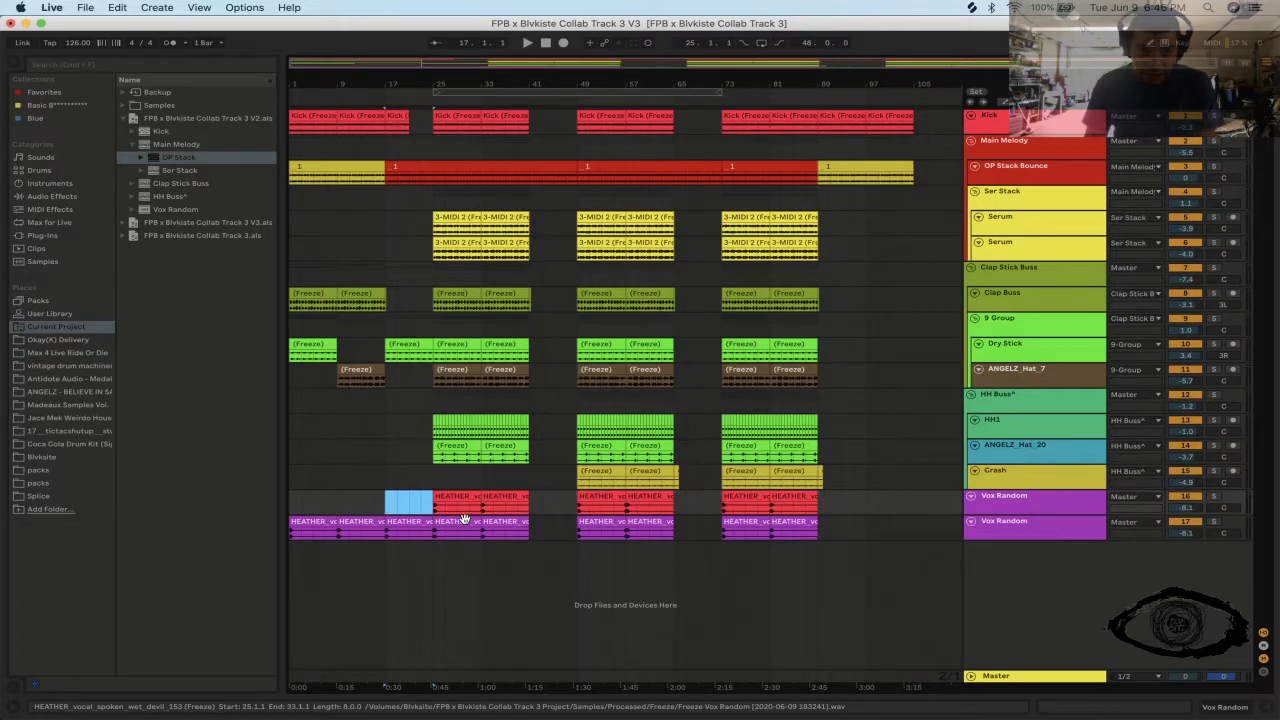
- Delete all clips from bar 25 onward on the duplicated Vox Random track
{"action": "left_click_drag", "start_coordinate": [463, 519], "coordinate": [610, 522]}
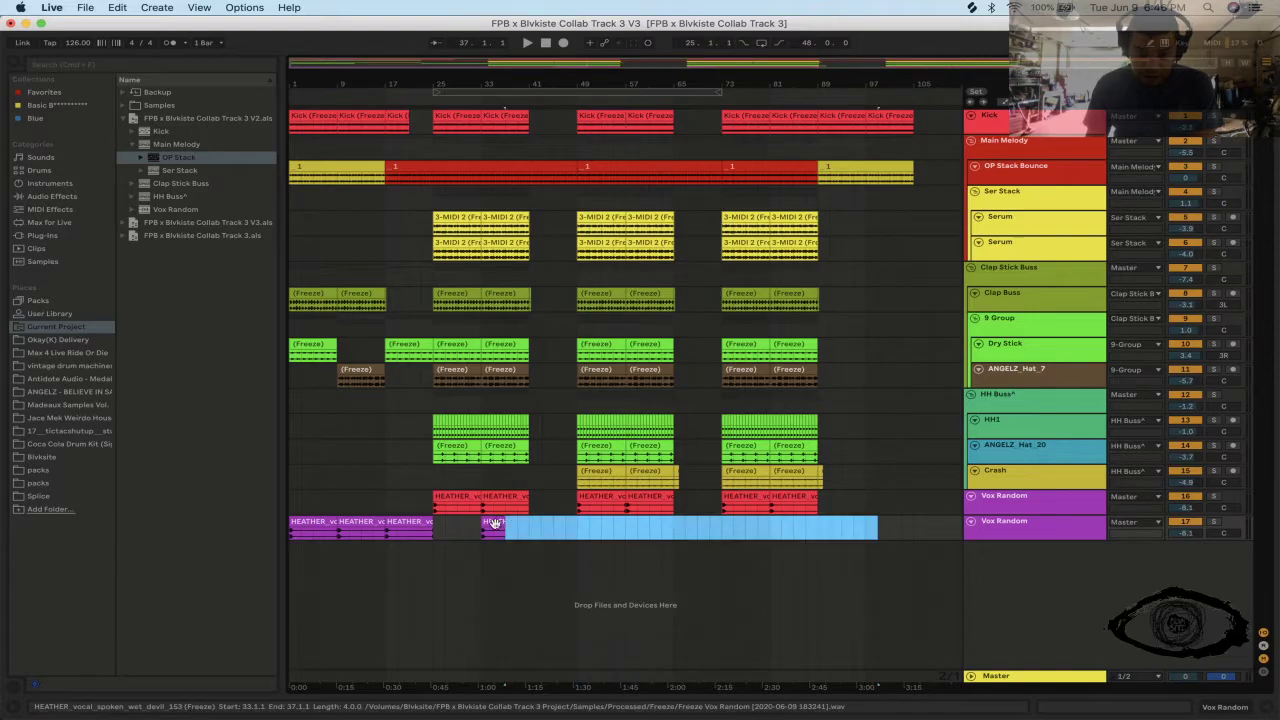
{"action": "left_click", "coordinate": [494, 526]}
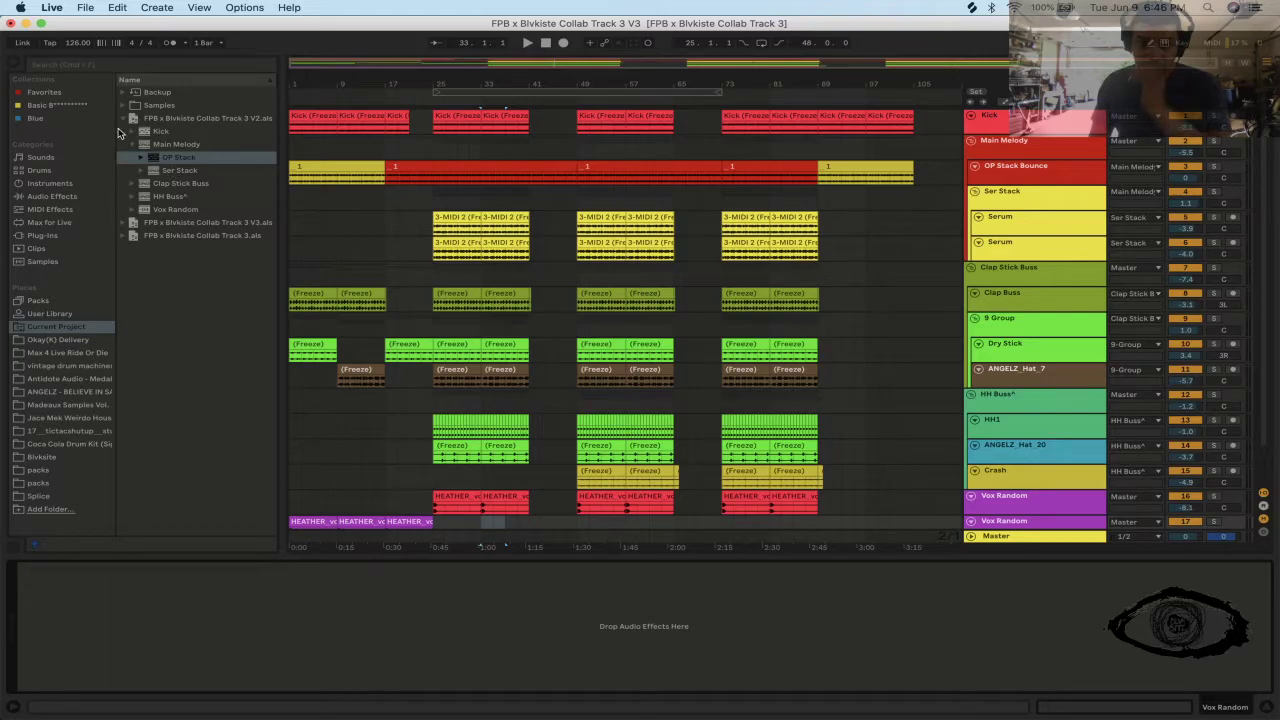
- Add Compressor, Reverb and Color Limiter devices from the Favorites collection to the duplicated Vox Random track
{"action": "left_click", "coordinate": [150, 249]}
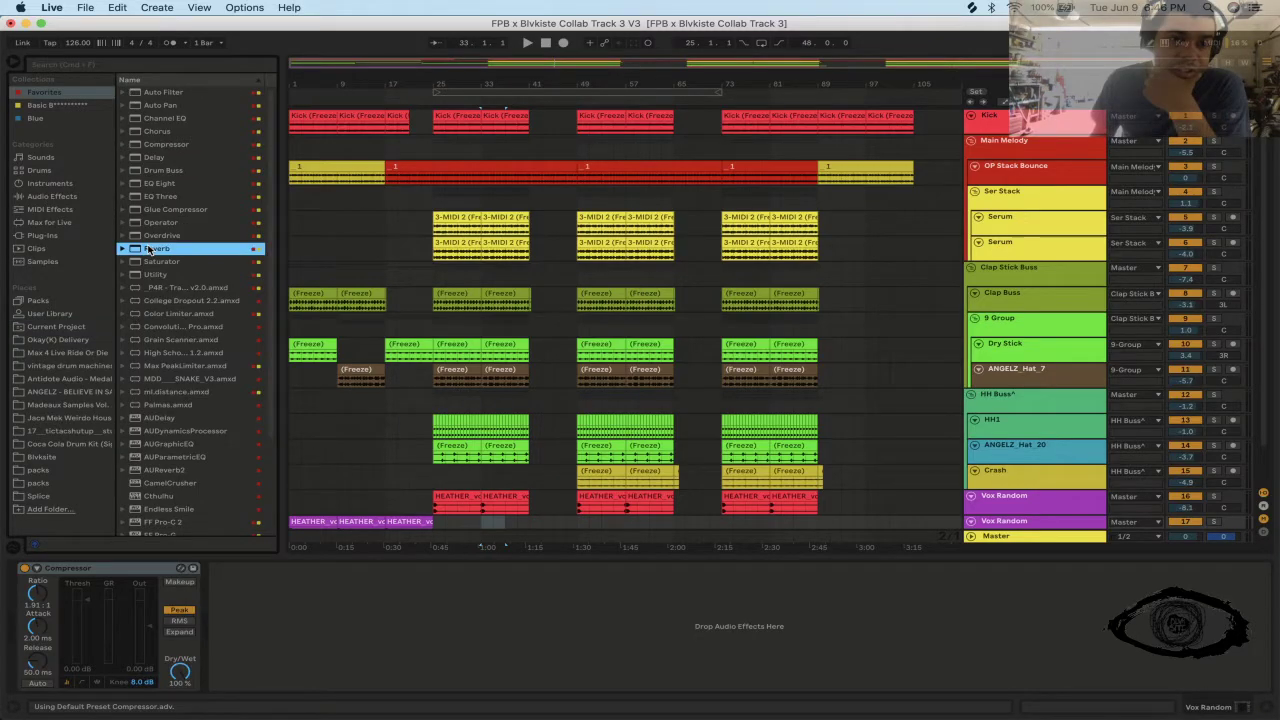
{"action": "double_click", "coordinate": [150, 249]}
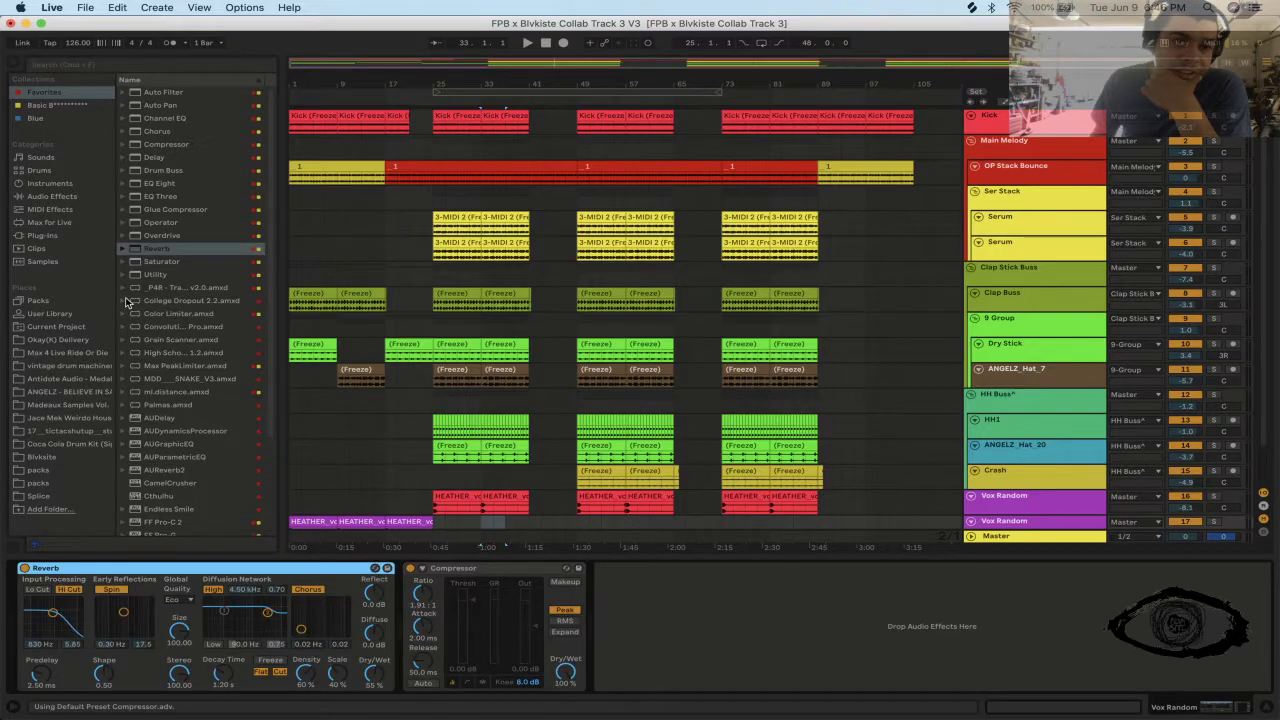
{"action": "left_click", "coordinate": [165, 313]}
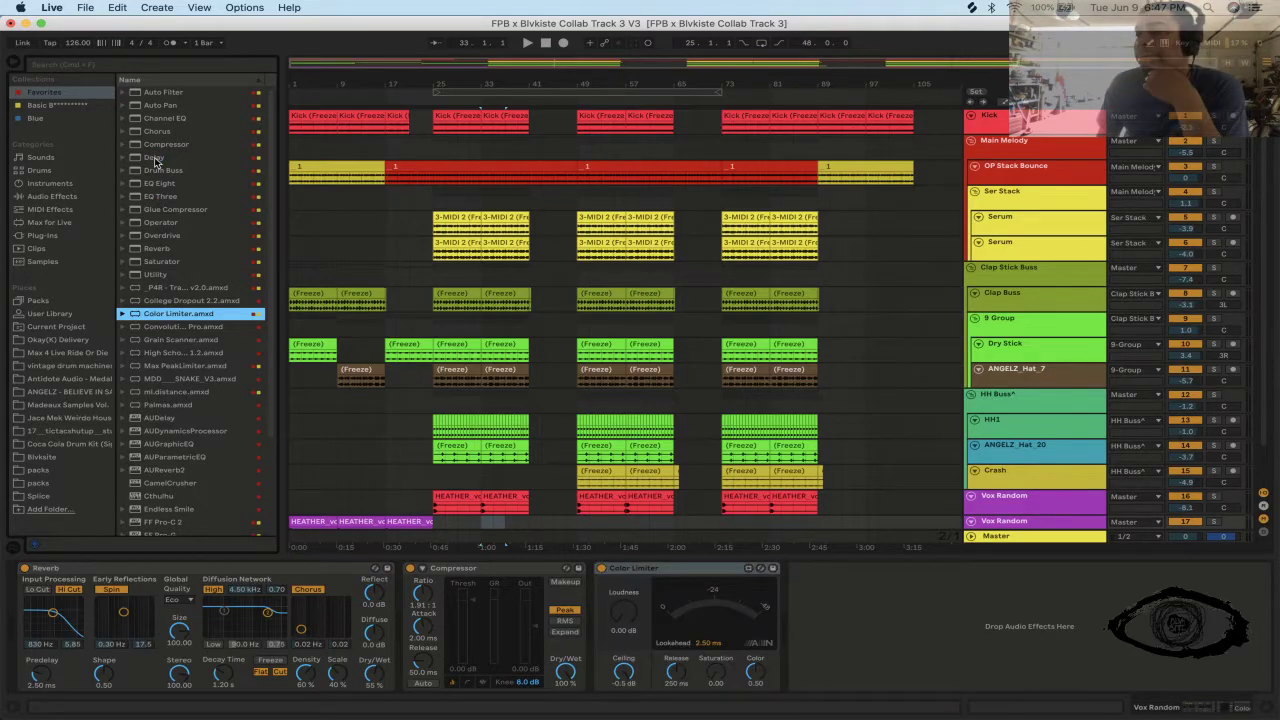
- Add a Delay to the duplicated Vox Random track and set its Reverb to High quality, size 500, stereo 120 and 15% dry/wet
{"action": "left_click", "coordinate": [154, 158]}
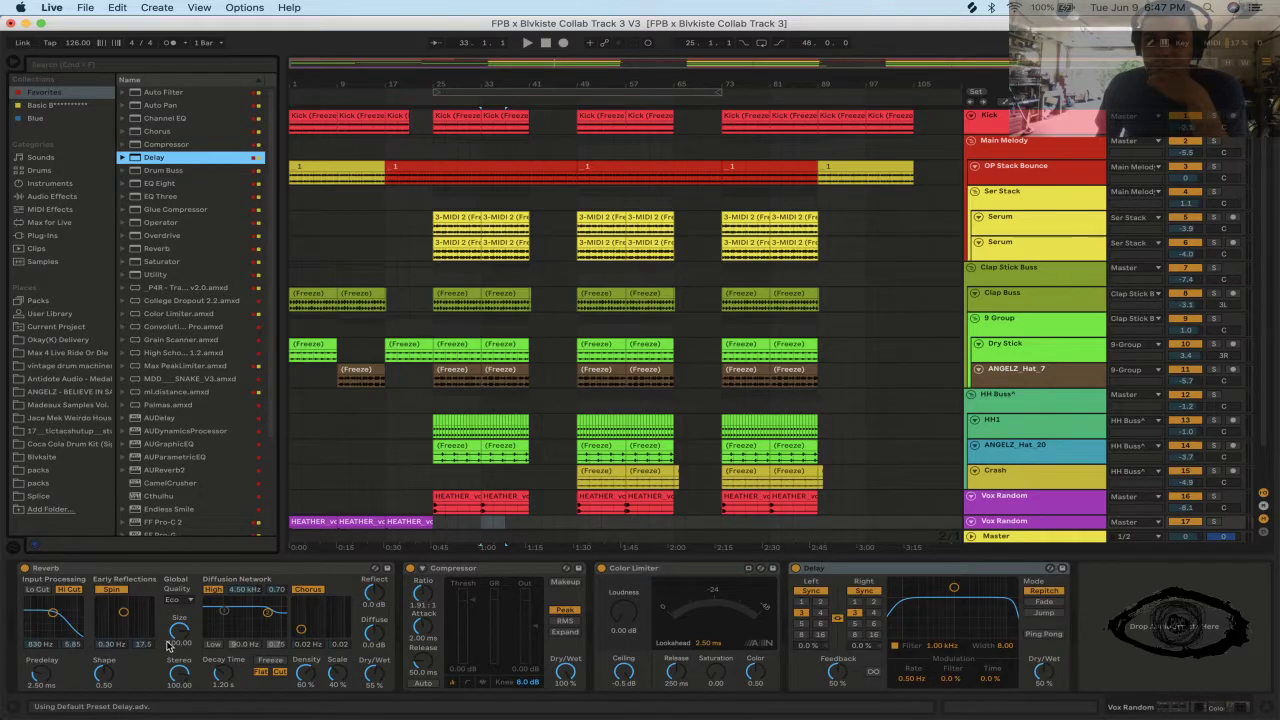
{"action": "left_click", "coordinate": [373, 676]}
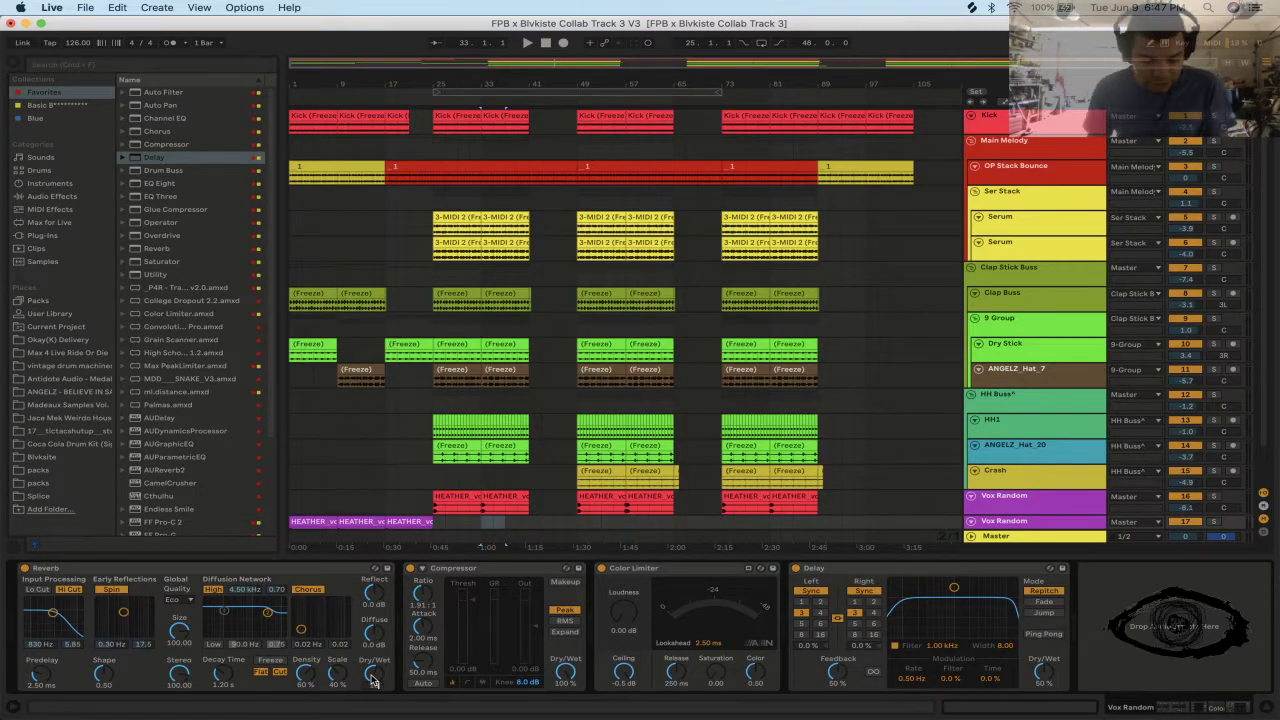
{"action": "left_click_drag", "start_coordinate": [373, 680], "coordinate": [373, 705]}
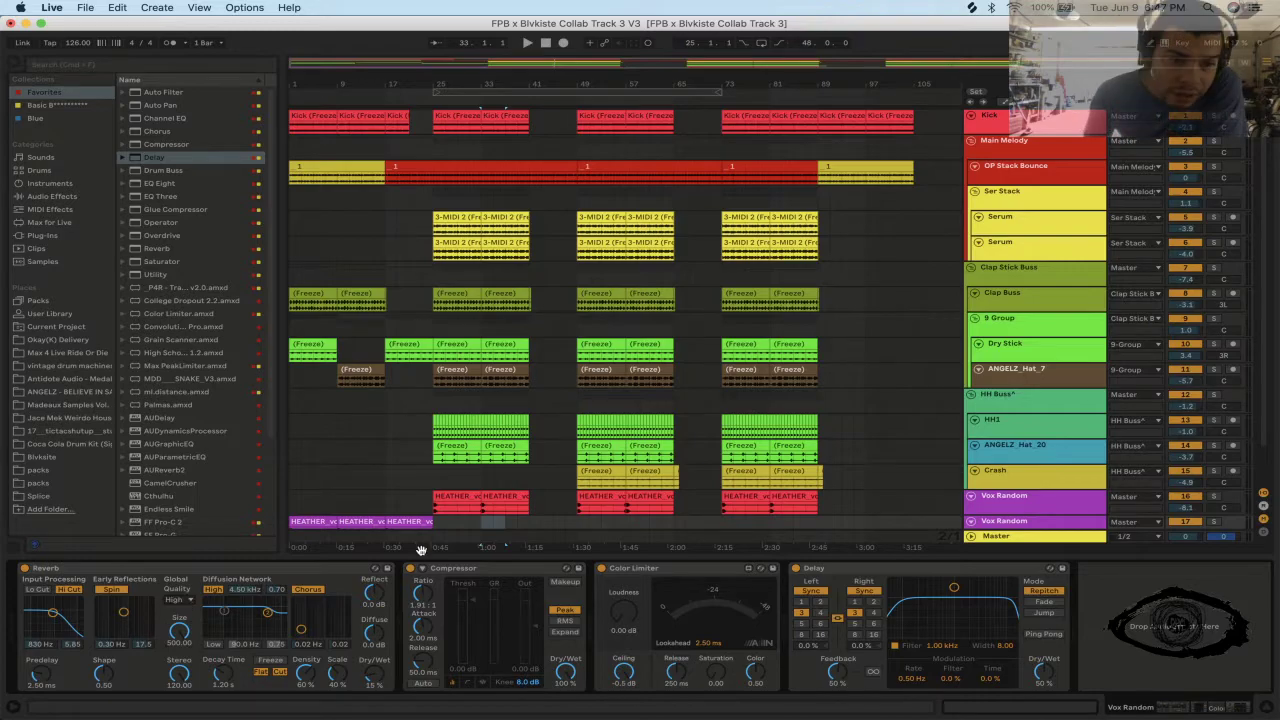
- Audition the first purple vocal clip and set the Color Limiter's loudness to 3.78 dB and ceiling to -15 dB
{"action": "left_click", "coordinate": [421, 550]}
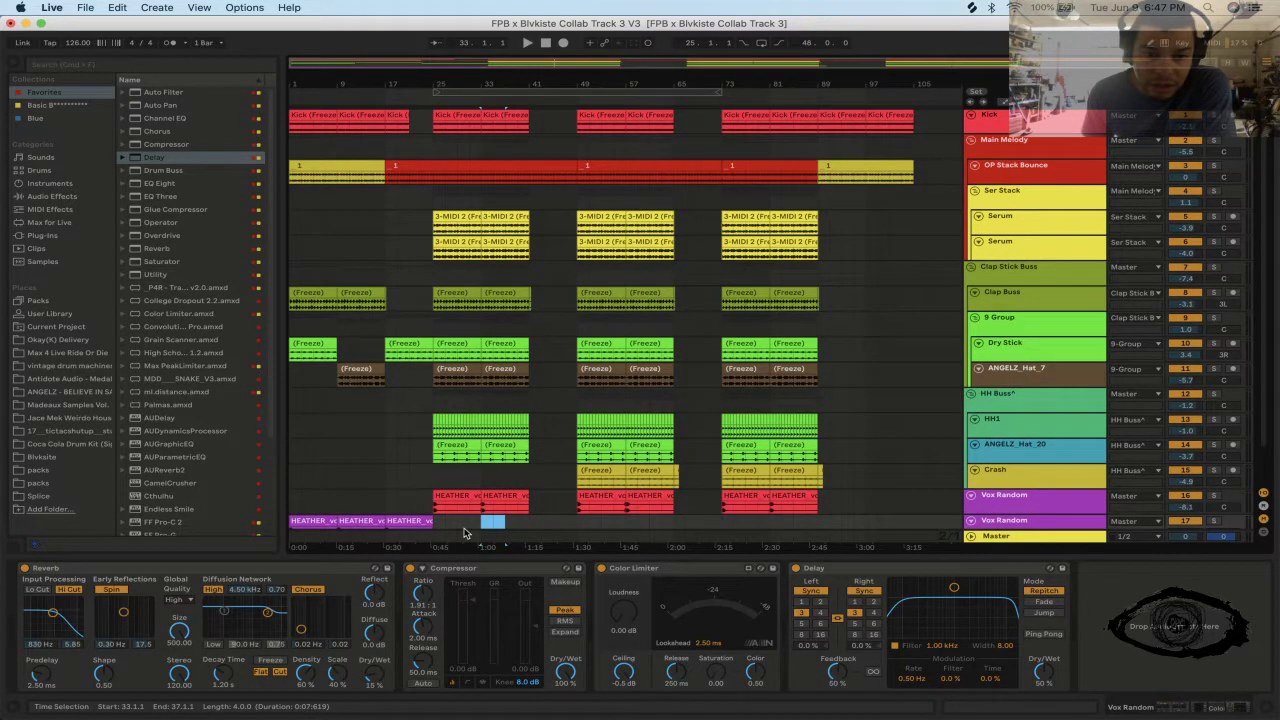
{"action": "scroll", "coordinate": [463, 532], "scroll_direction": "down", "scroll_amount": 2}
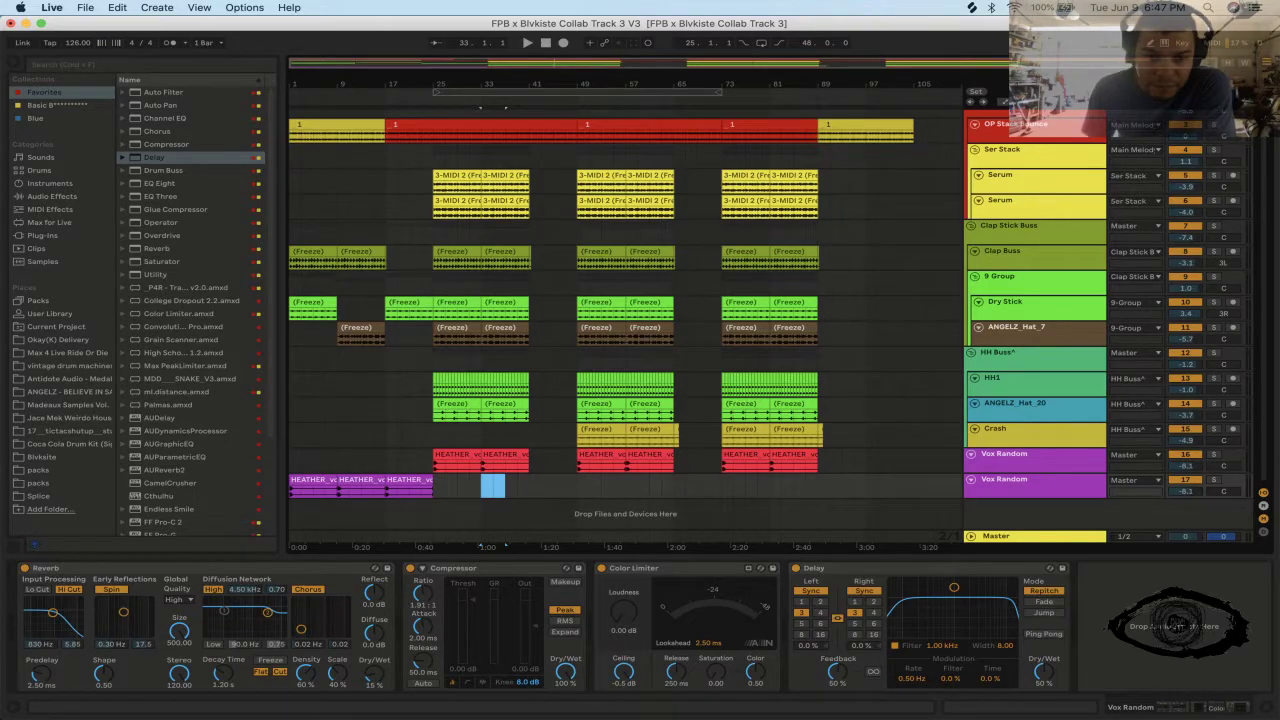
{"action": "left_click", "coordinate": [297, 482]}
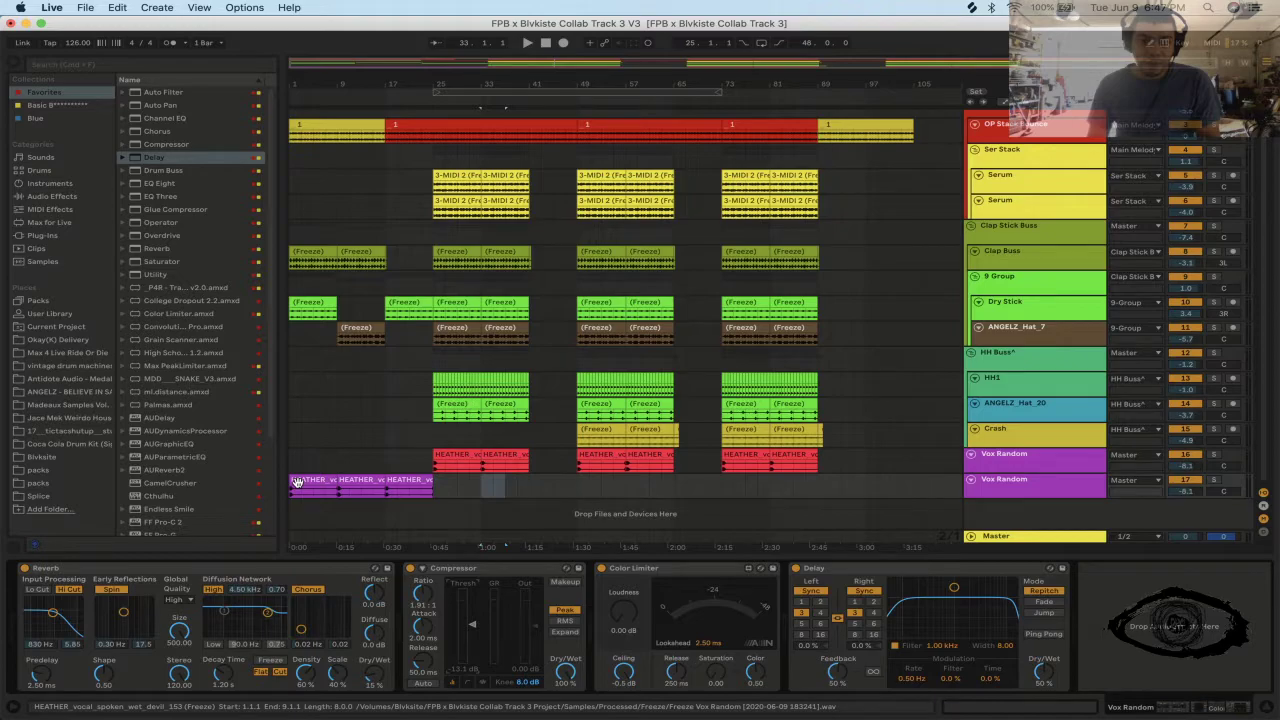
{"action": "key", "text": "space"}
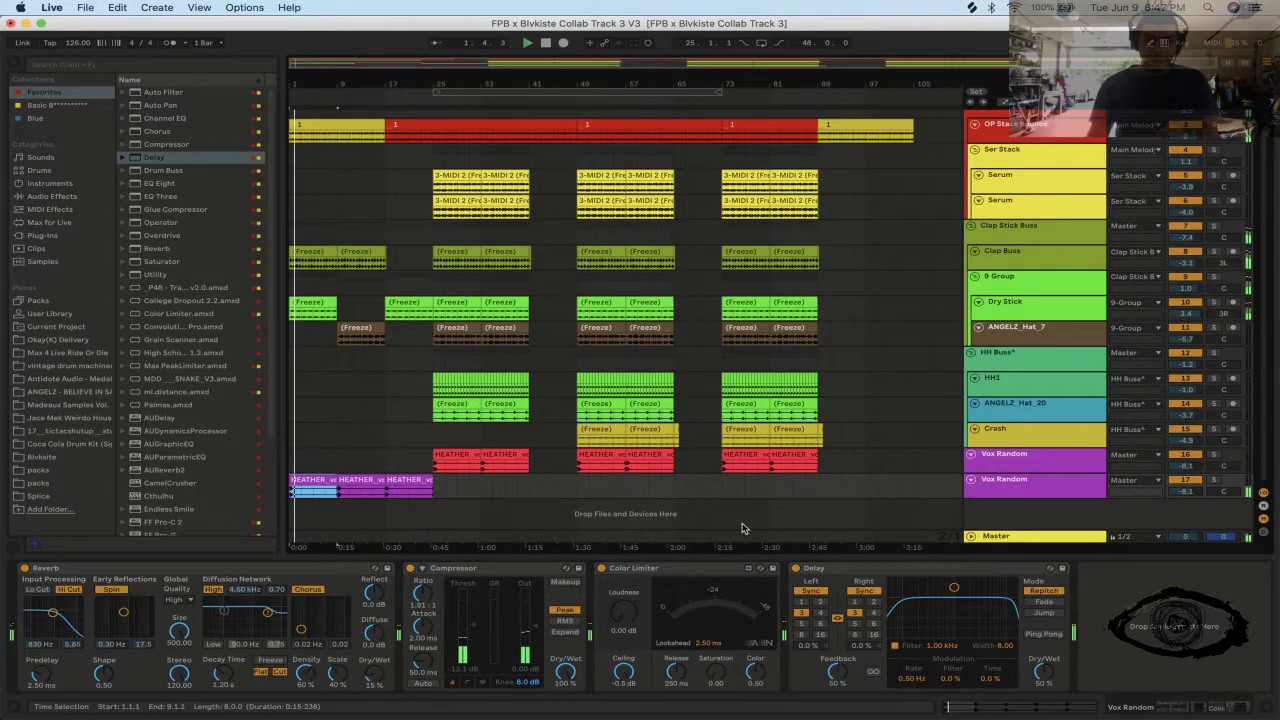
{"action": "key", "text": "space"}
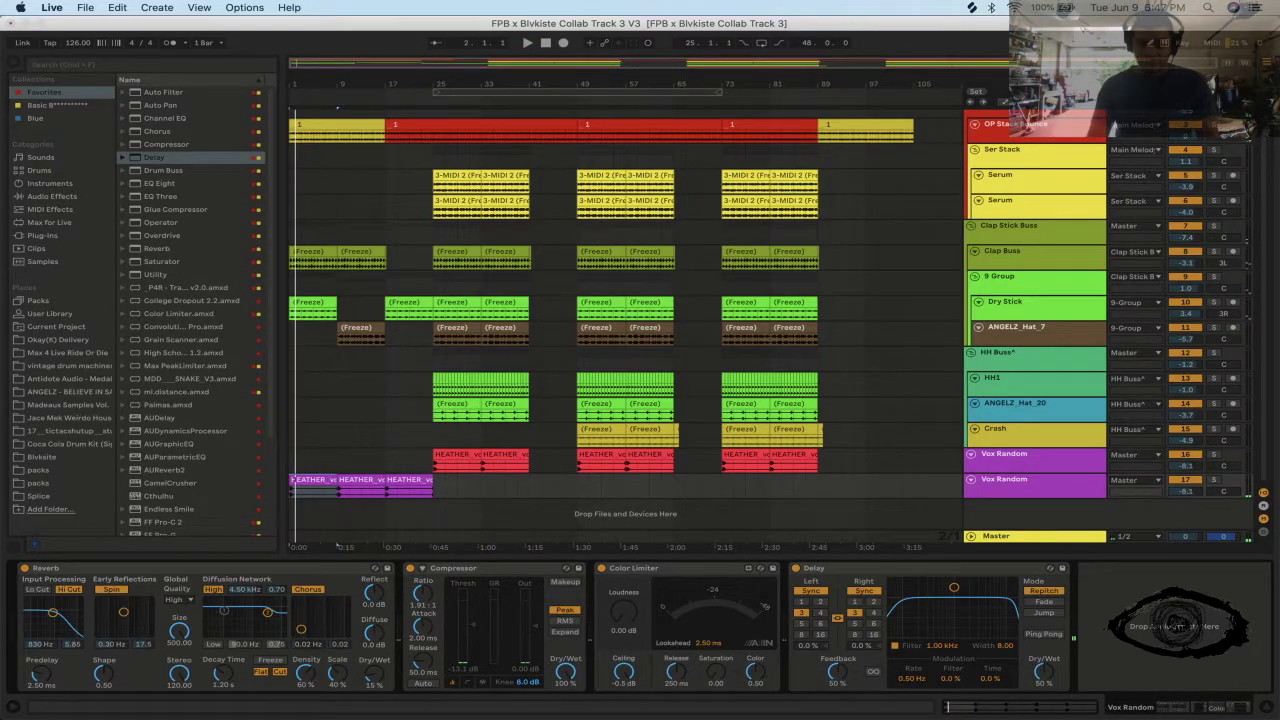
{"action": "left_click_drag", "start_coordinate": [623, 664], "coordinate": [620, 670]}
{"action": "key", "text": "space"}
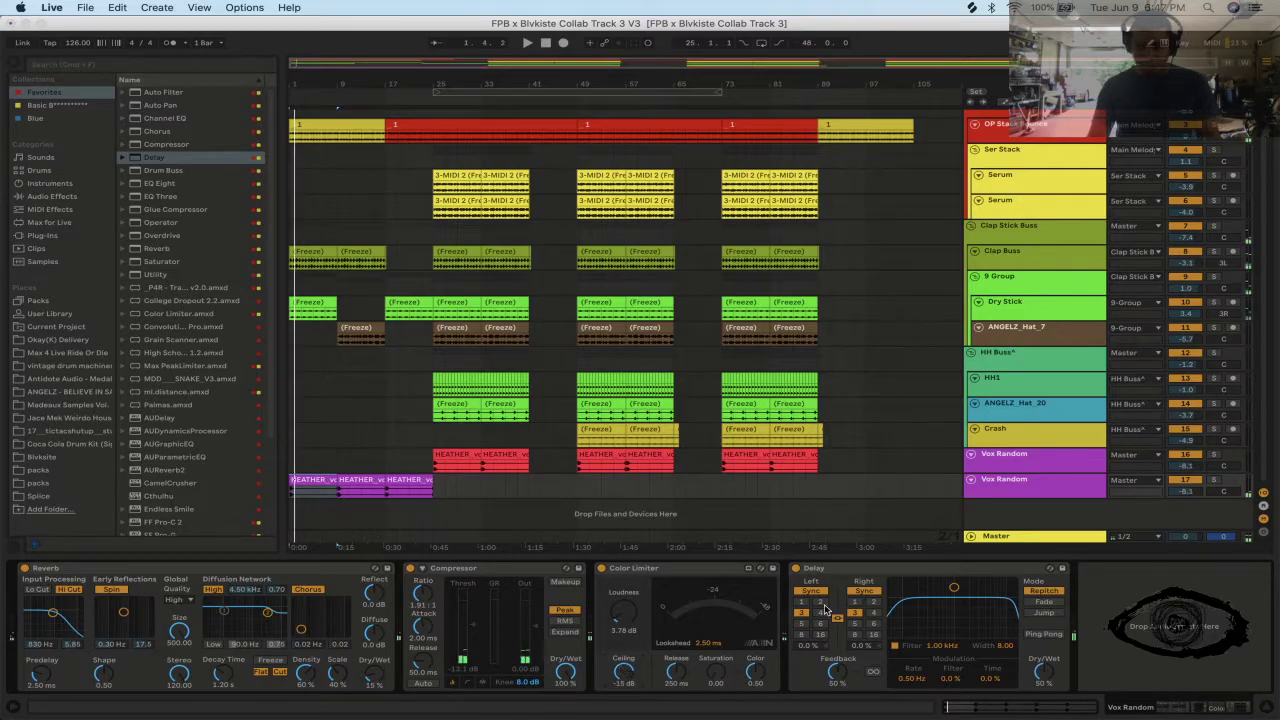
- Unlink the Delay's left and right channels and switch both from Sync to Time mode
{"action": "left_click", "coordinate": [834, 616]}
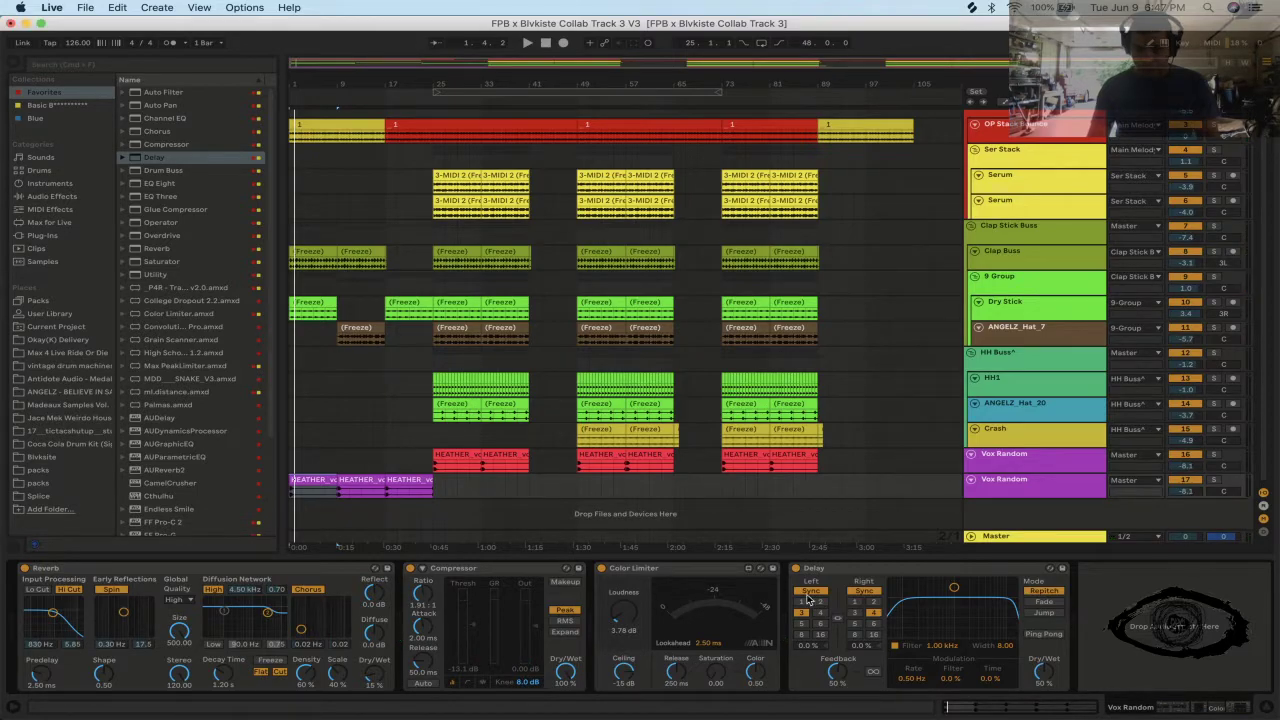
{"action": "left_click", "coordinate": [809, 592]}
{"action": "left_click", "coordinate": [864, 591]}
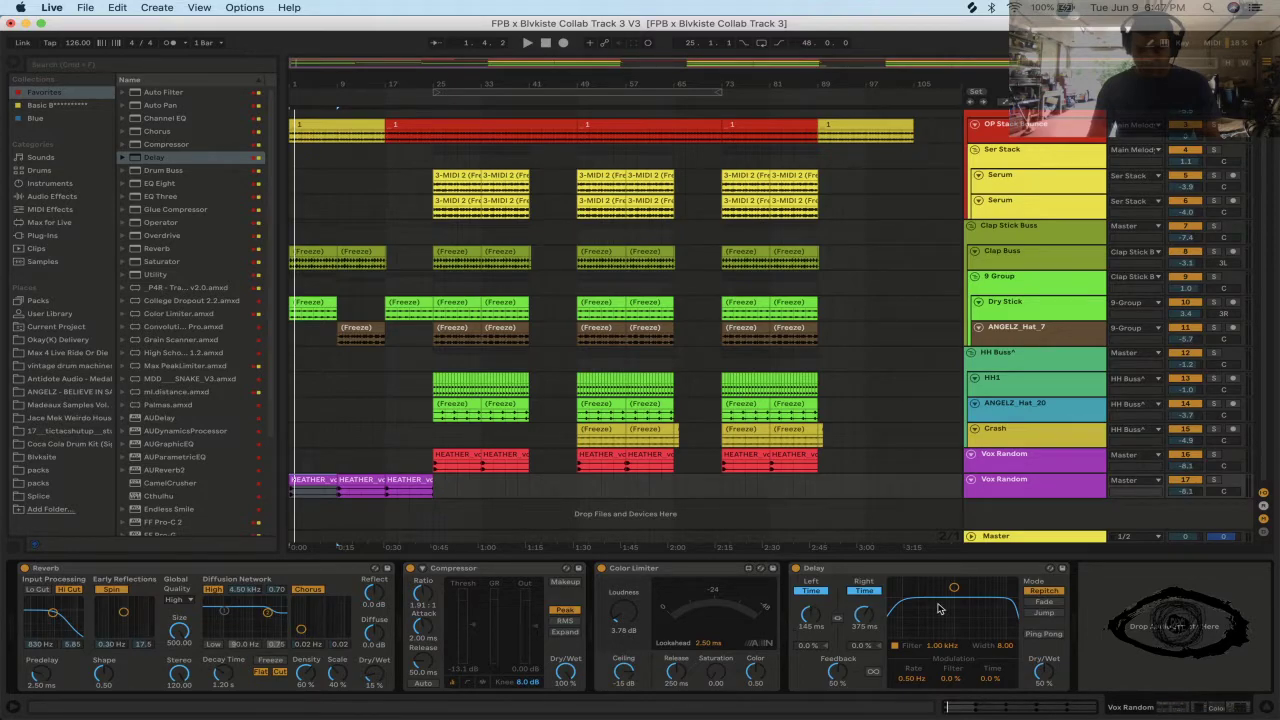
- Duplicate the Delay, filtering the original at 931 Hz and the copy at 7.22 kHz with times of 540 ms left and 1.16 s right
{"action": "key", "text": "super+d"}
{"action": "left_click_drag", "start_coordinate": [859, 588], "coordinate": [857, 612]}
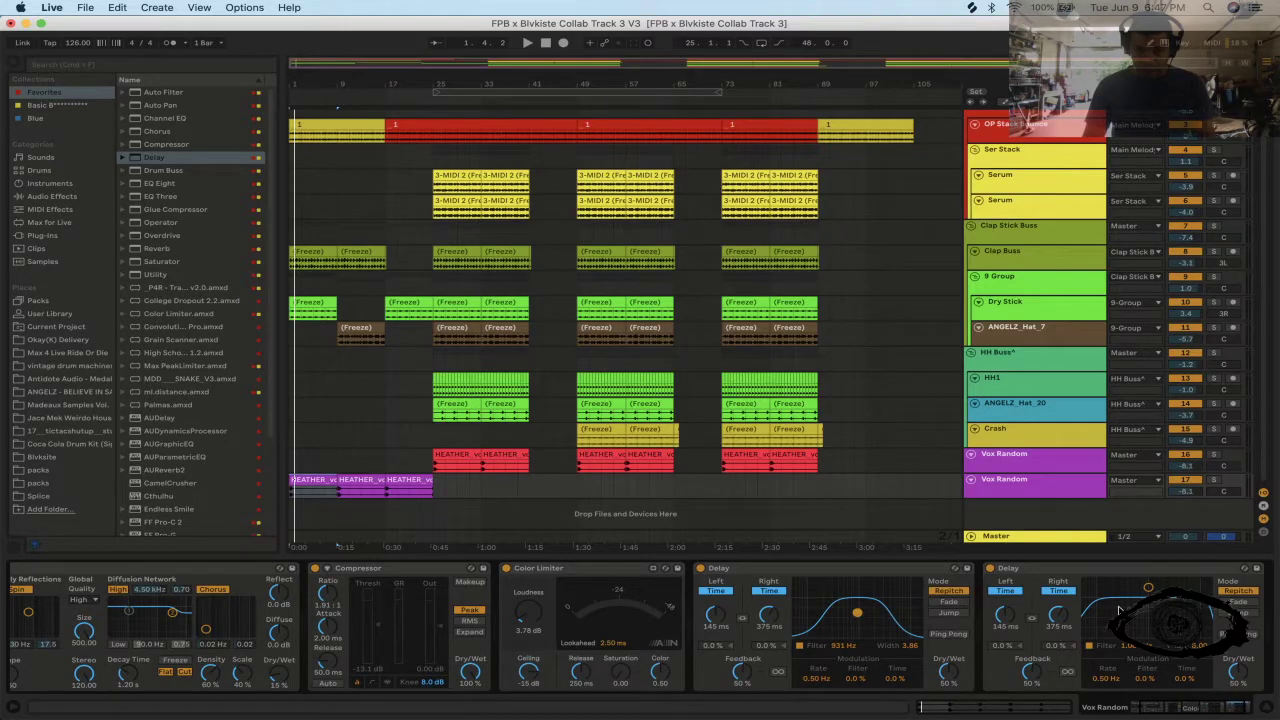
{"action": "left_click_drag", "start_coordinate": [1148, 587], "coordinate": [1188, 616]}
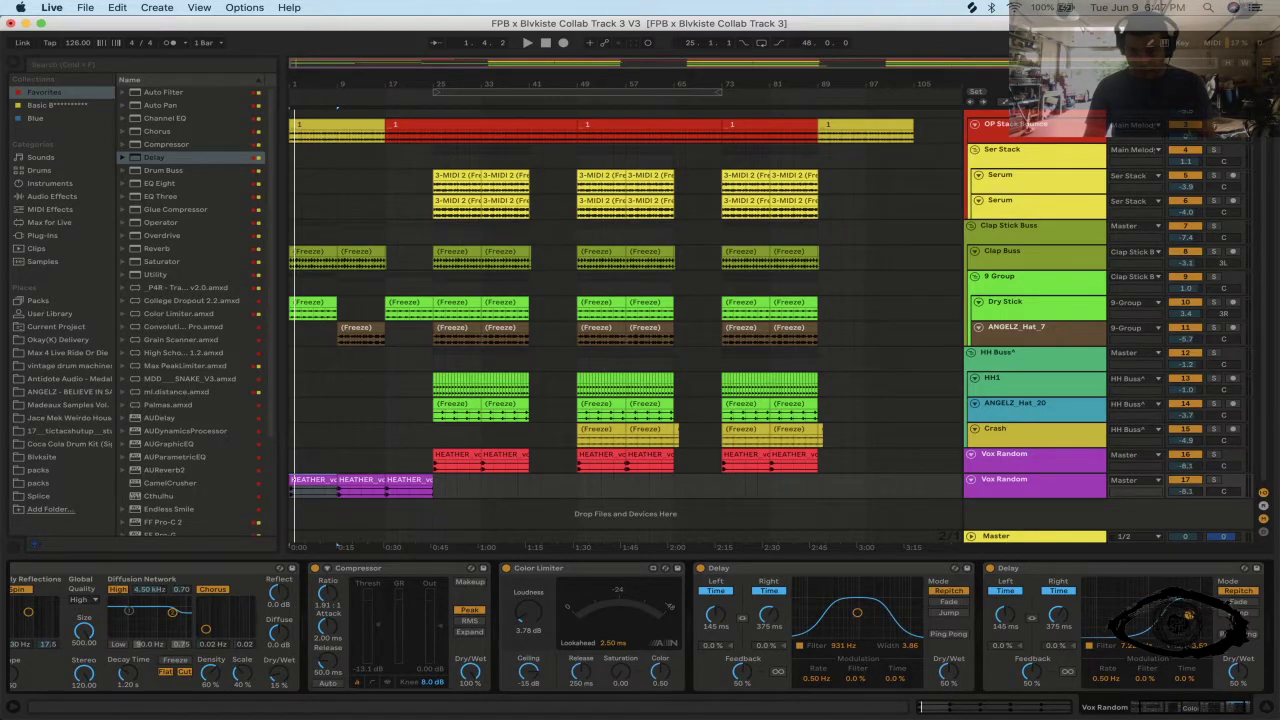
{"action": "left_click_drag", "start_coordinate": [1005, 615], "coordinate": [1005, 602]}
{"action": "left_click_drag", "start_coordinate": [1059, 615], "coordinate": [1059, 595]}
{"action": "left_click_drag", "start_coordinate": [1010, 629], "coordinate": [1010, 612]}
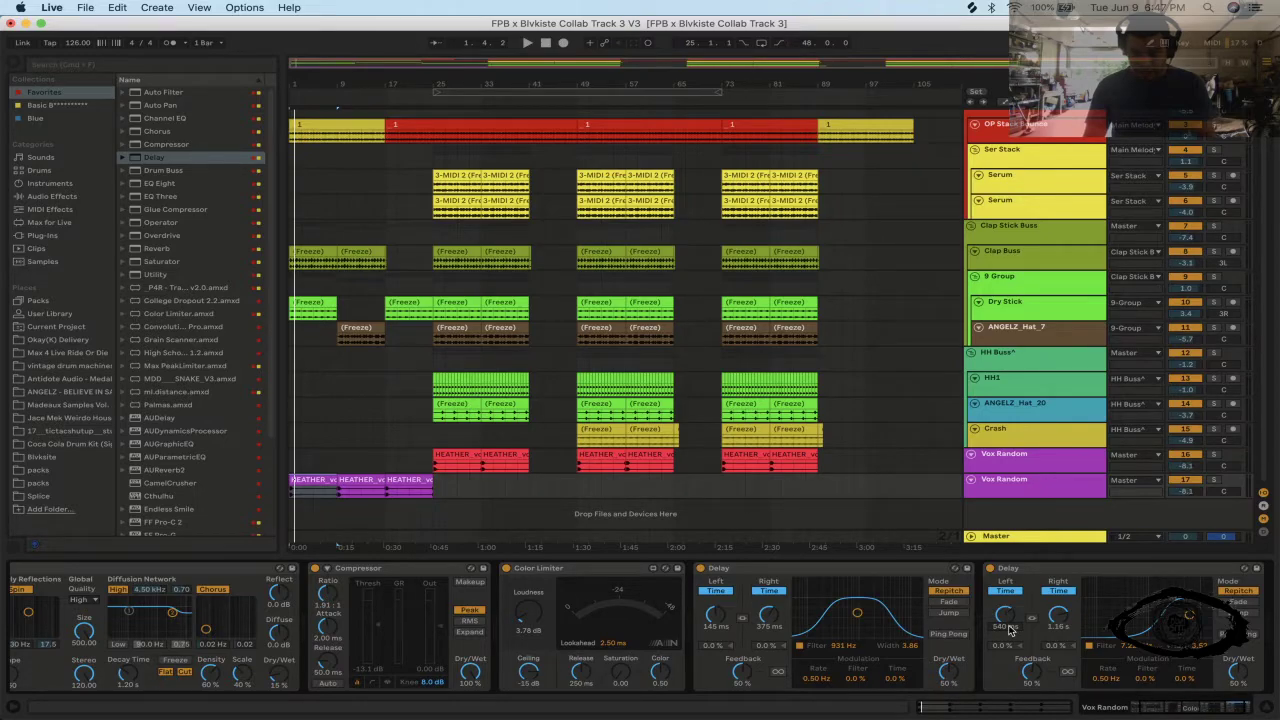
- Duplicate the second Delay and set the copy's filter to 579 Hz, left time to 1.28 s and right time to 517 ms
{"action": "left_click", "coordinate": [1100, 568]}
{"action": "key", "text": "super+d"}
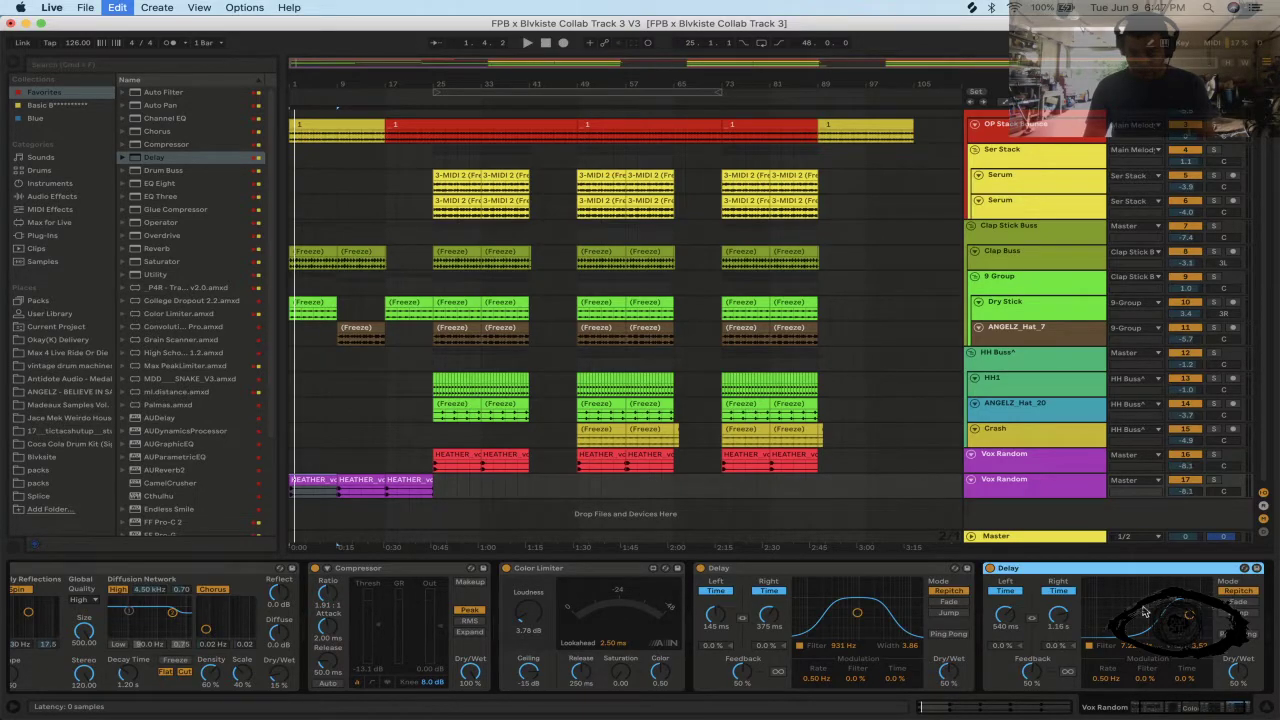
{"action": "key", "text": "super+d"}
{"action": "left_click_drag", "start_coordinate": [1138, 617], "coordinate": [1137, 615]}
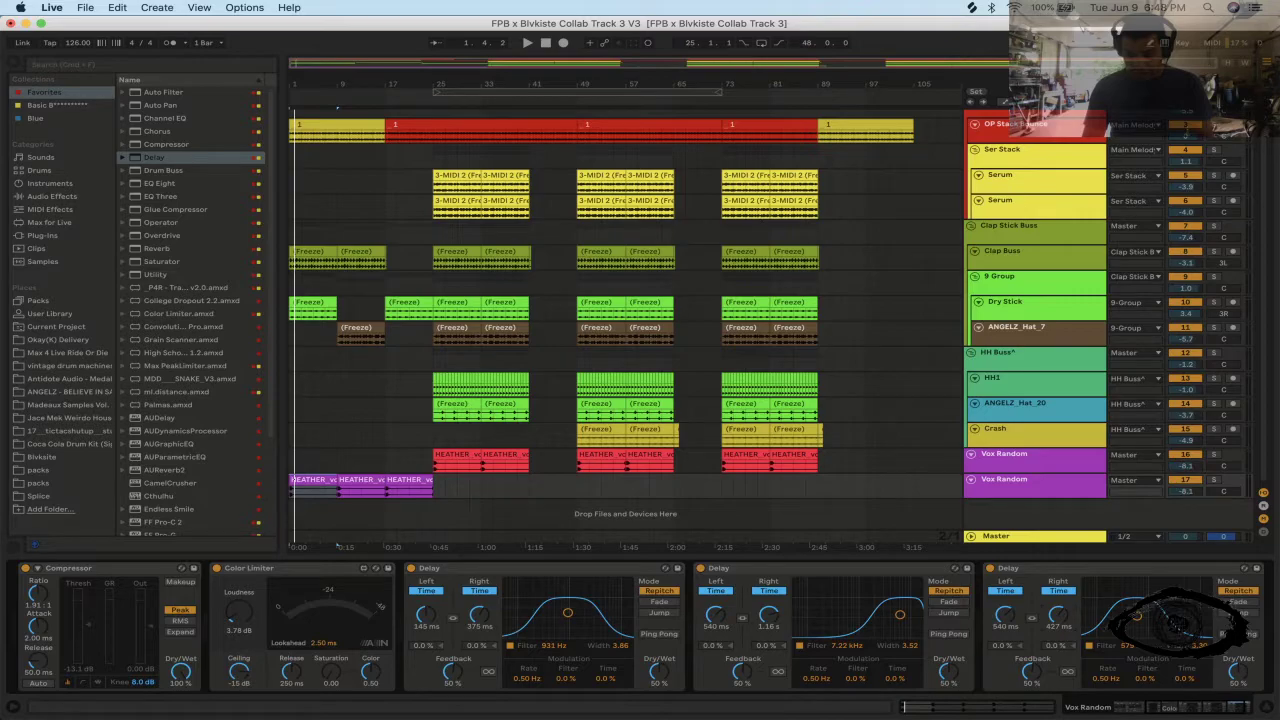
{"action": "left_click_drag", "start_coordinate": [1057, 615], "coordinate": [998, 596]}
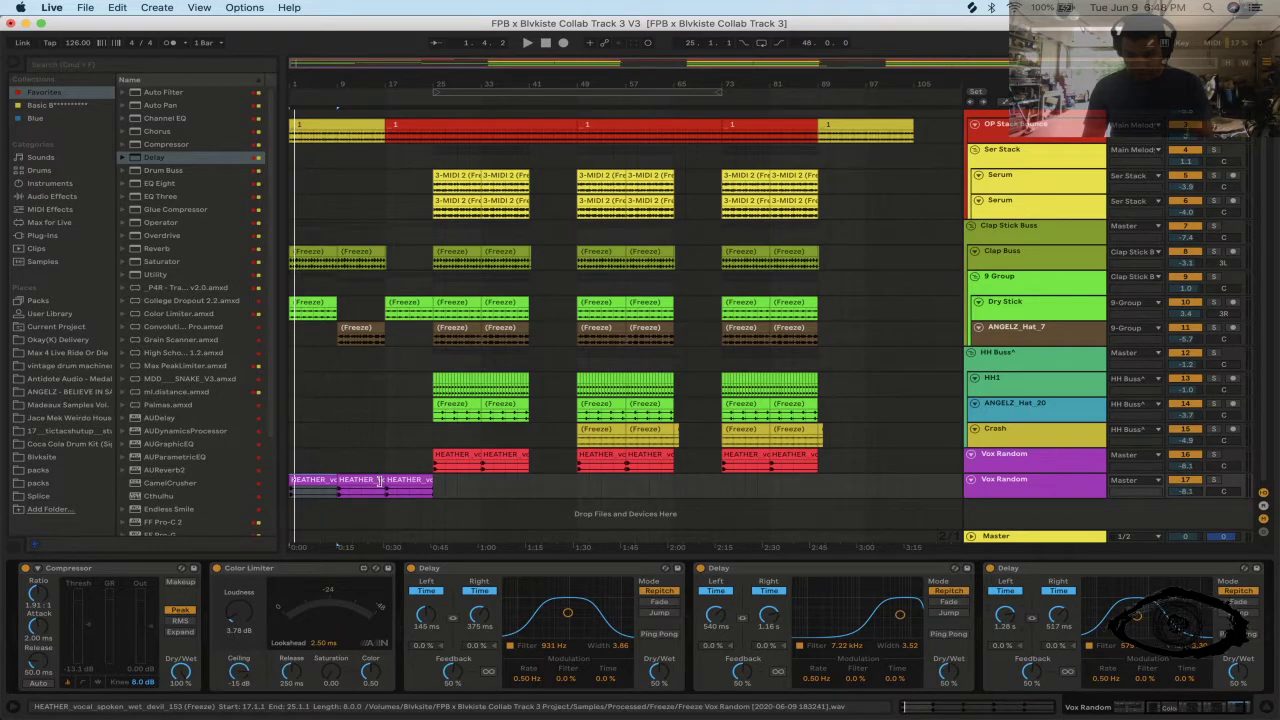
- Set all three Delays to 100% wet and add two identical Channel EQs after them, with Low at -15 dB and Mid at 12 dB
{"action": "key", "text": "space"}
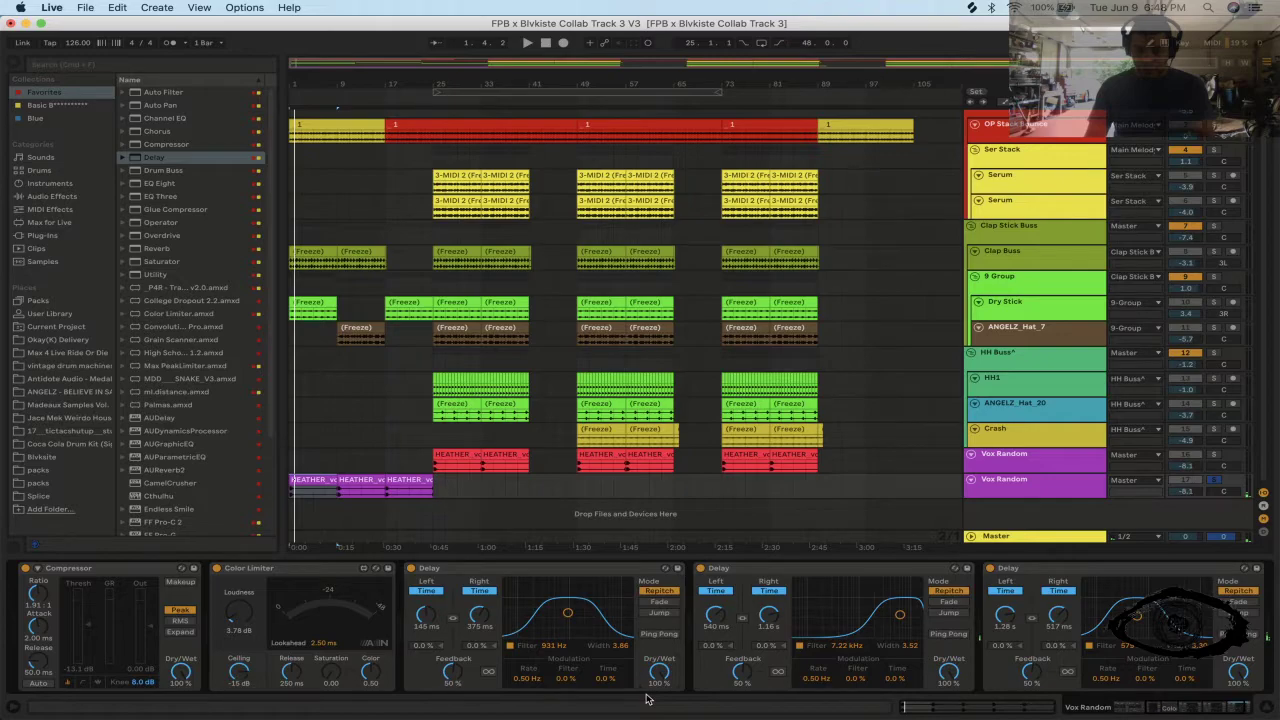
{"action": "left_click", "coordinate": [139, 118]}
{"action": "left_click_drag", "start_coordinate": [139, 118], "coordinate": [1102, 715]}
{"action": "left_click_drag", "start_coordinate": [1141, 672], "coordinate": [1141, 610]}
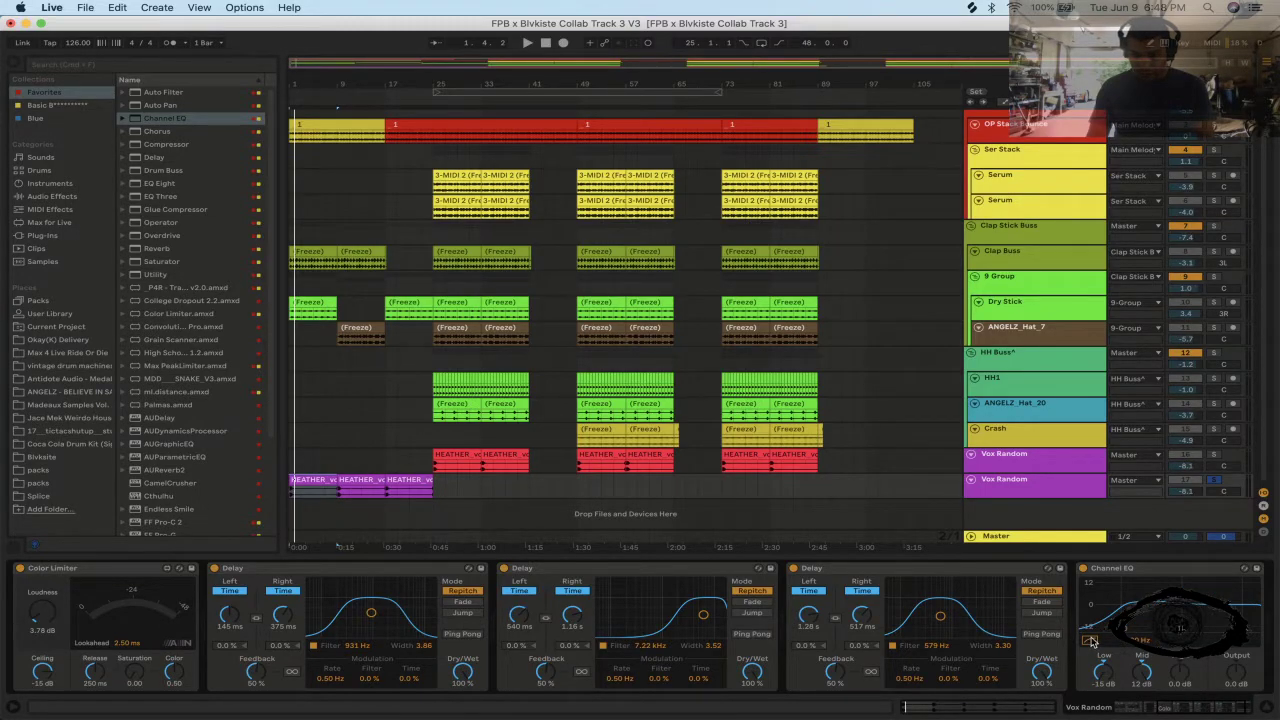
{"action": "left_click", "coordinate": [1116, 572]}
{"action": "key", "text": "super+d"}
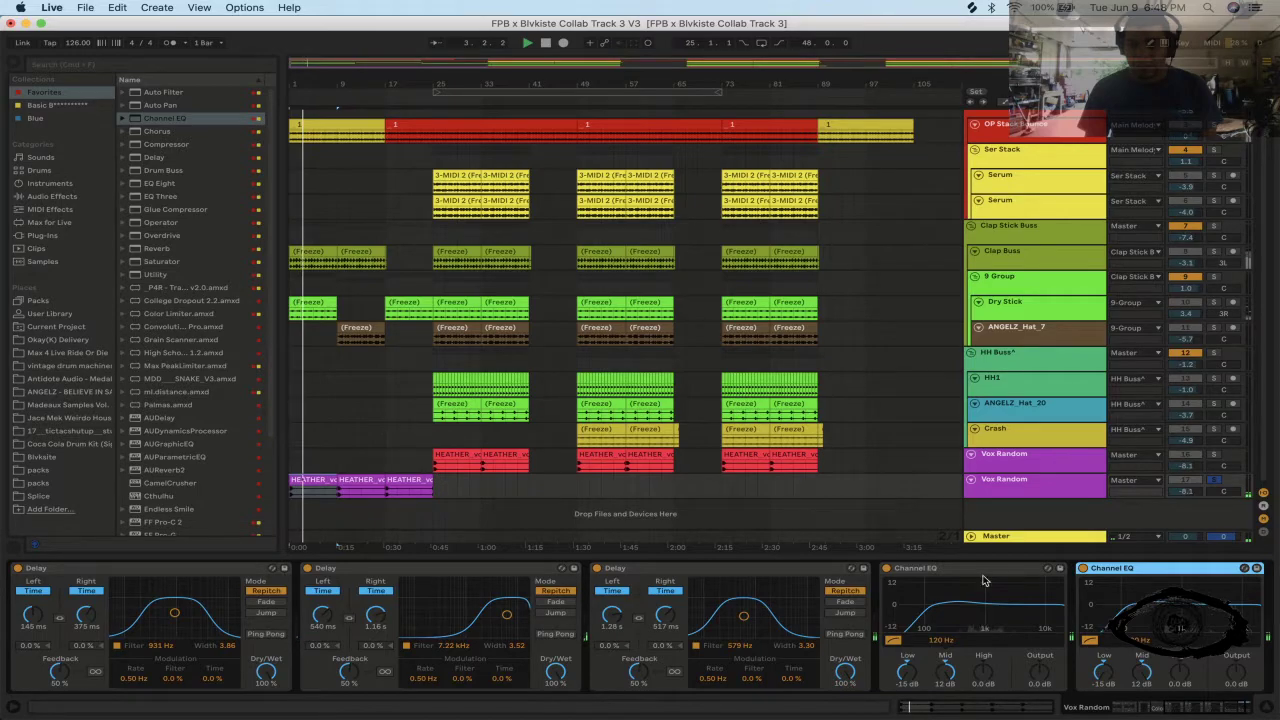
- Group all devices on the duplicated Vox Random track into an Audio Effect Rack and create a second, empty chain
{"action": "scroll", "coordinate": [940, 640], "scroll_direction": "left", "scroll_amount": 5}
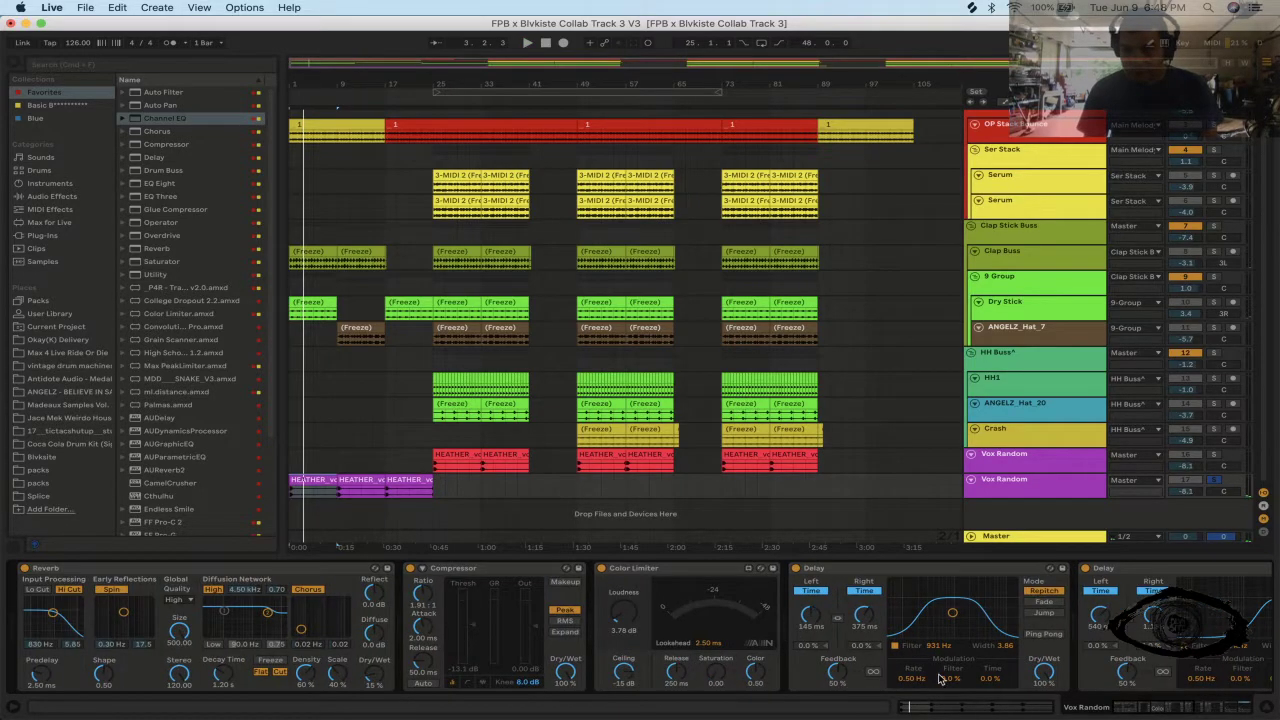
{"action": "left_click", "coordinate": [193, 574]}
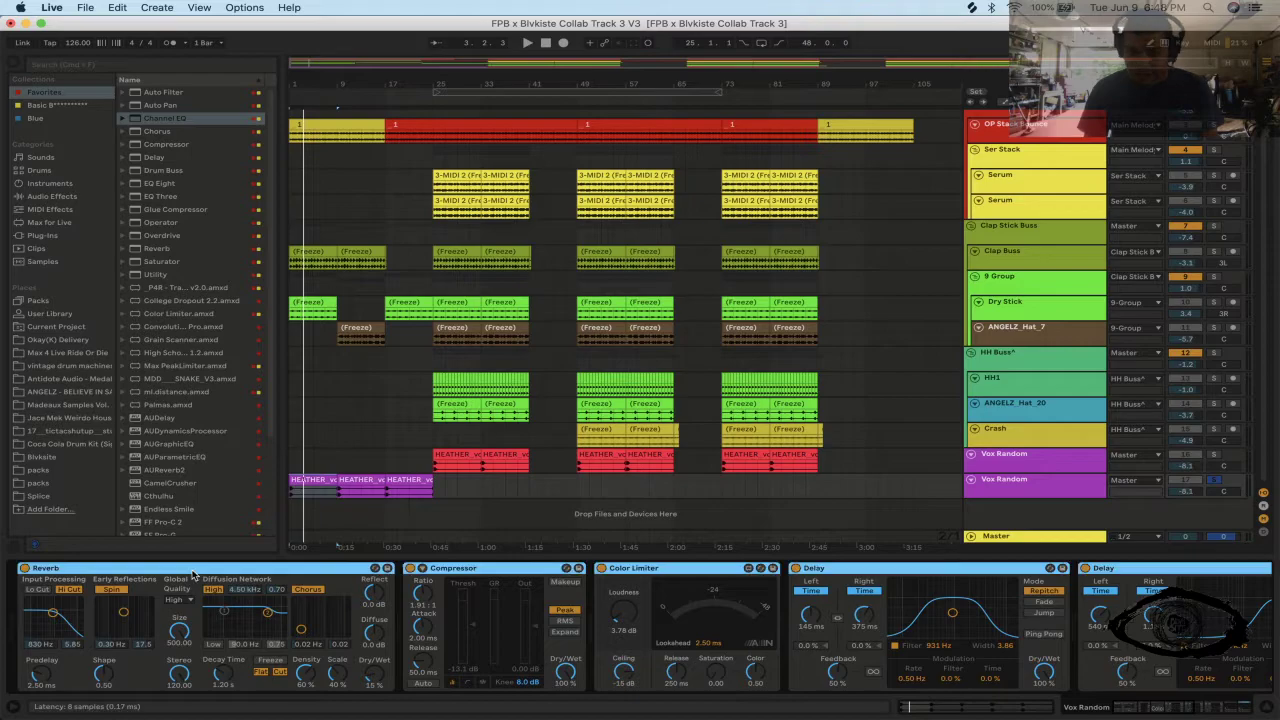
{"action": "key", "text": "super+c"}
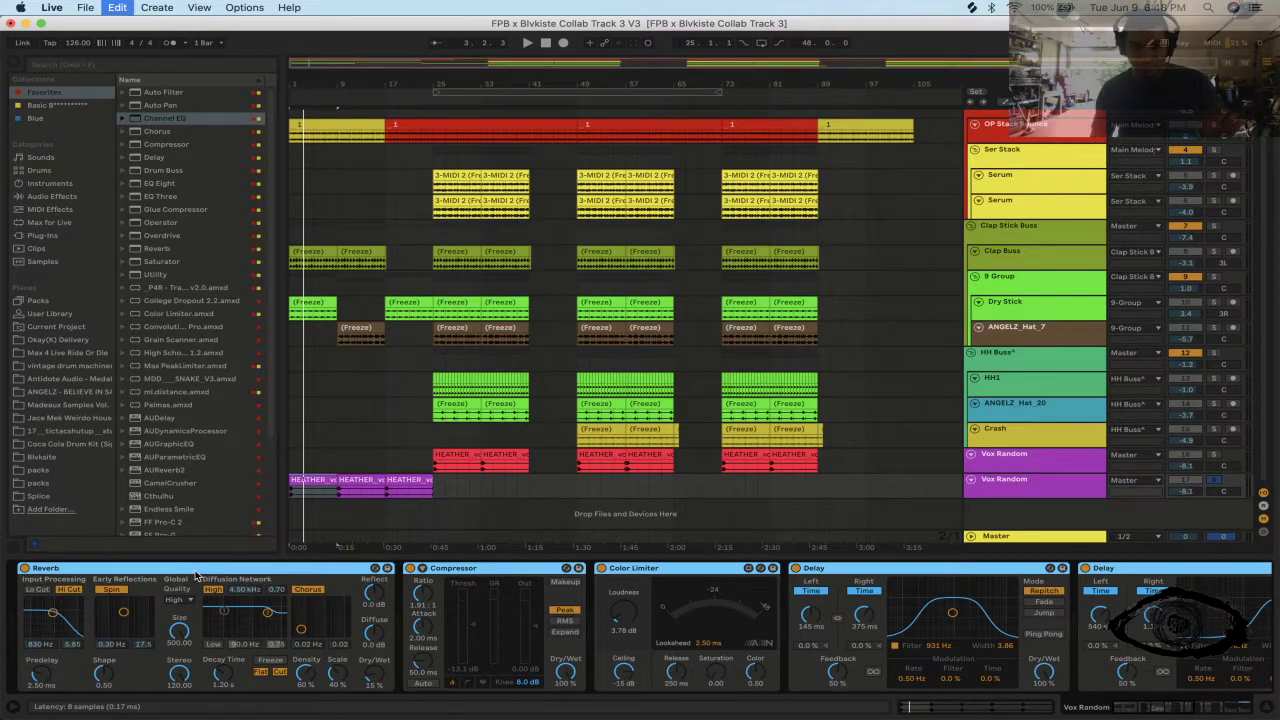
{"action": "key", "text": "super+g"}
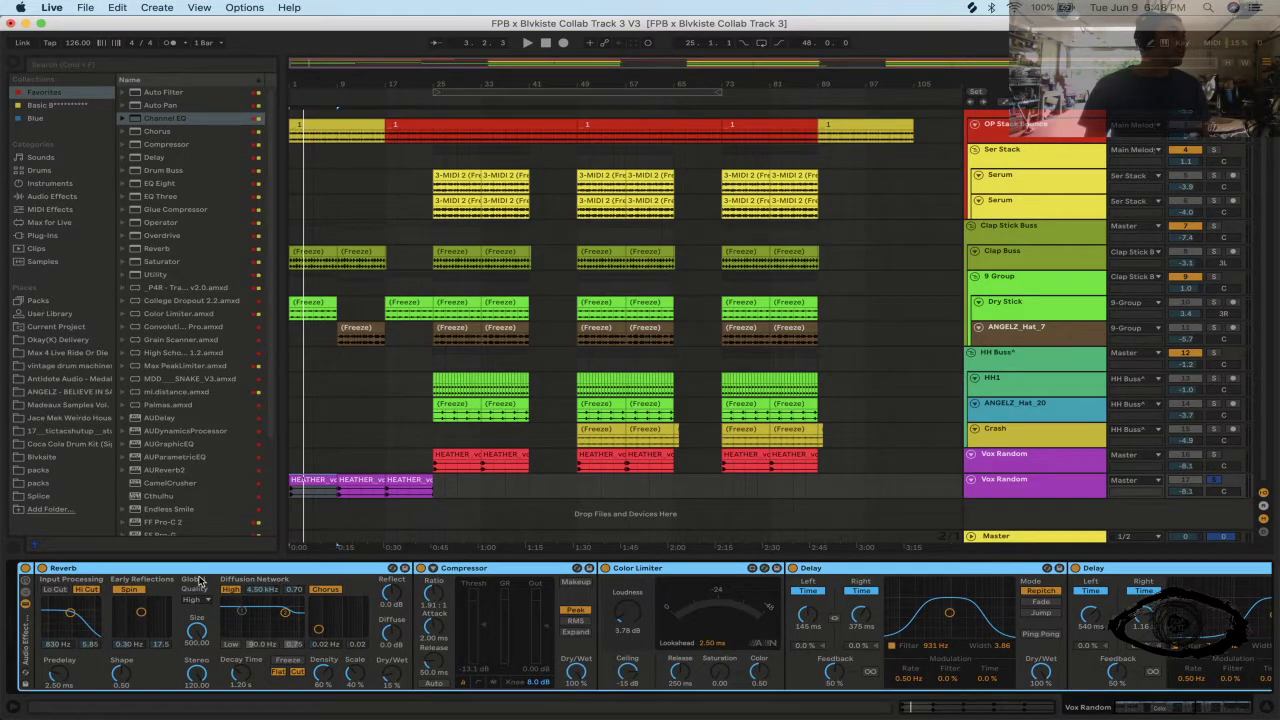
{"action": "left_click", "coordinate": [25, 600]}
{"action": "right_click", "coordinate": [93, 626]}
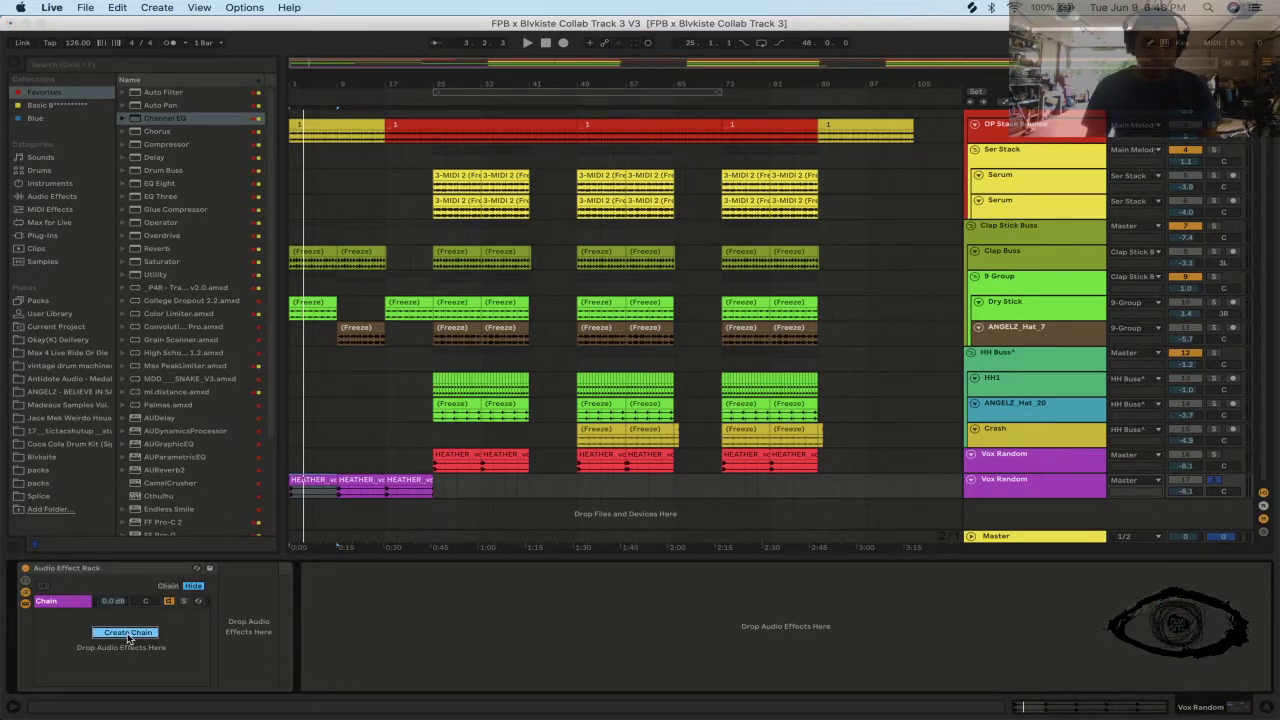
{"action": "left_click", "coordinate": [115, 633]}
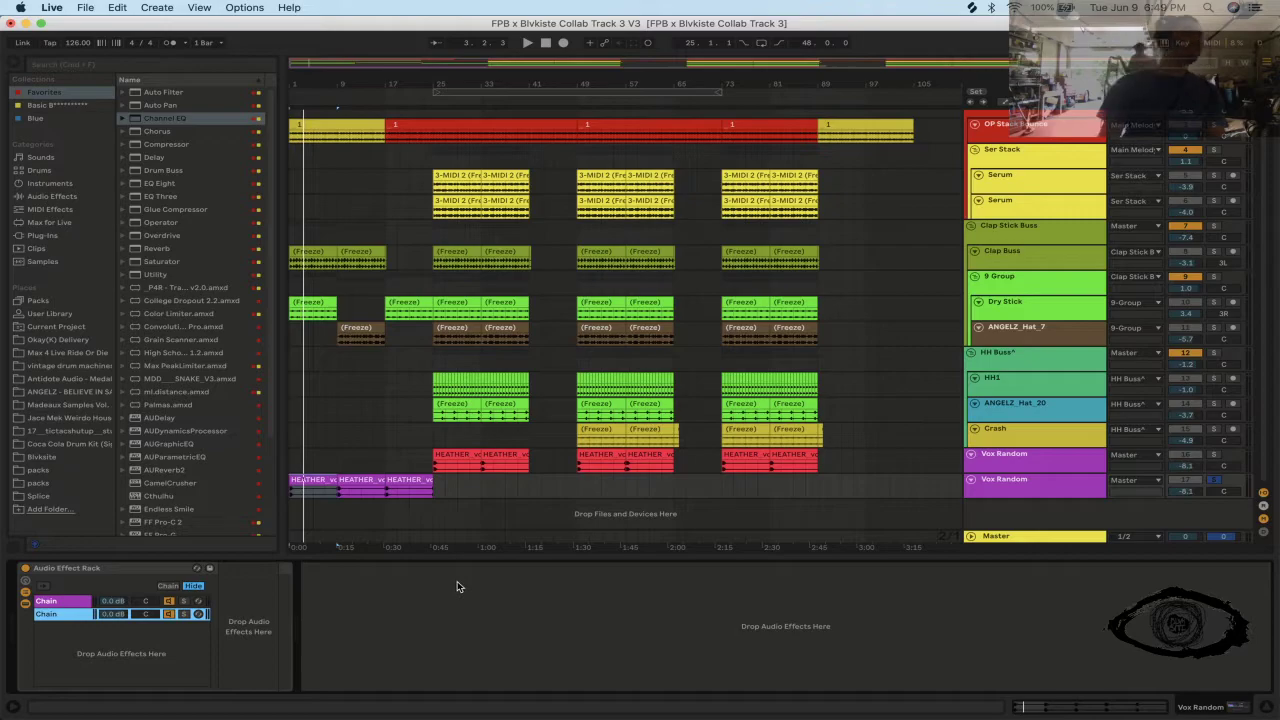
- Audition the first purple vocal clip and set the effects chain's volume to 3.2 dB and the empty chain's to -15 dB
{"action": "left_click", "coordinate": [319, 483]}
{"action": "key", "text": "space"}
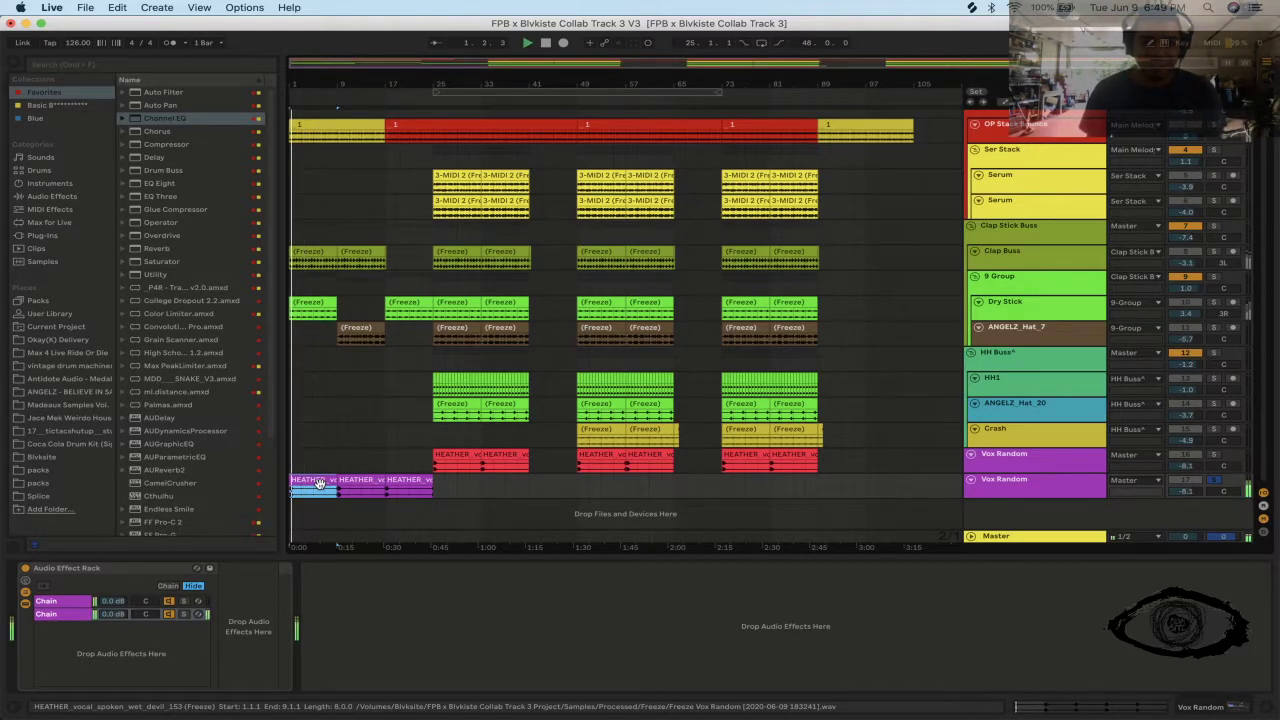
{"action": "left_click", "coordinate": [88, 601]}
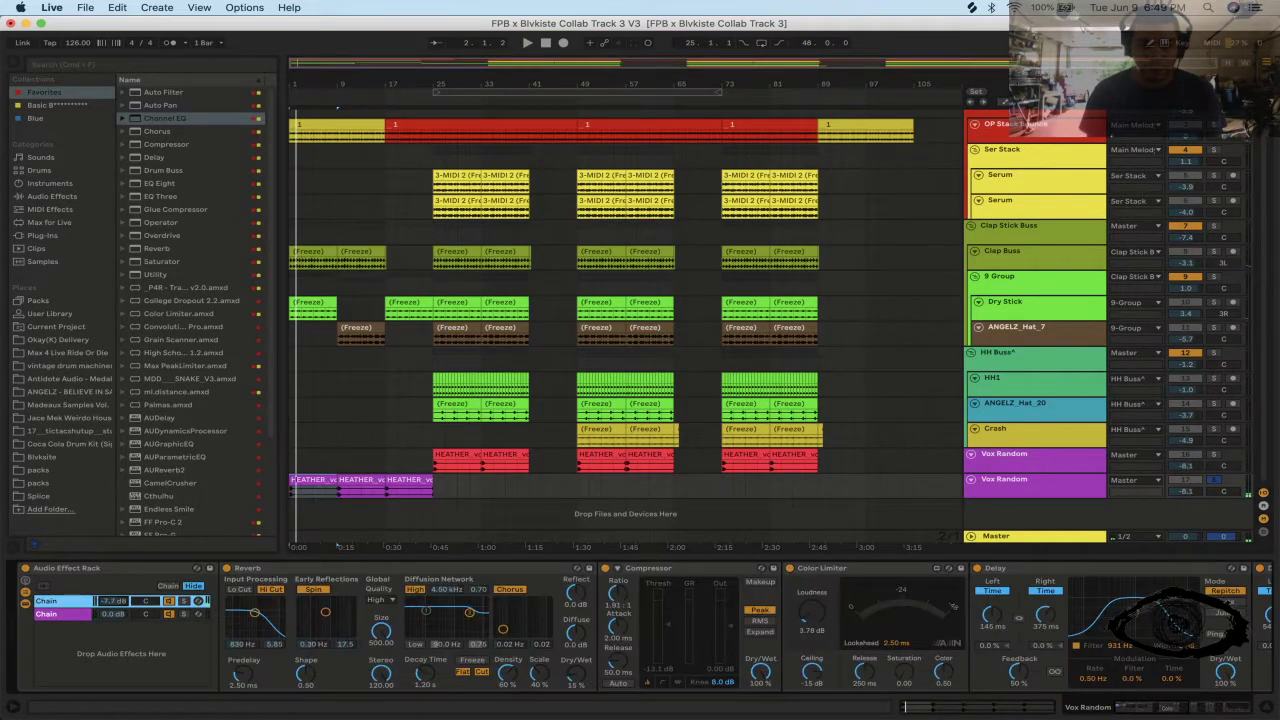
{"action": "left_click", "coordinate": [117, 617]}
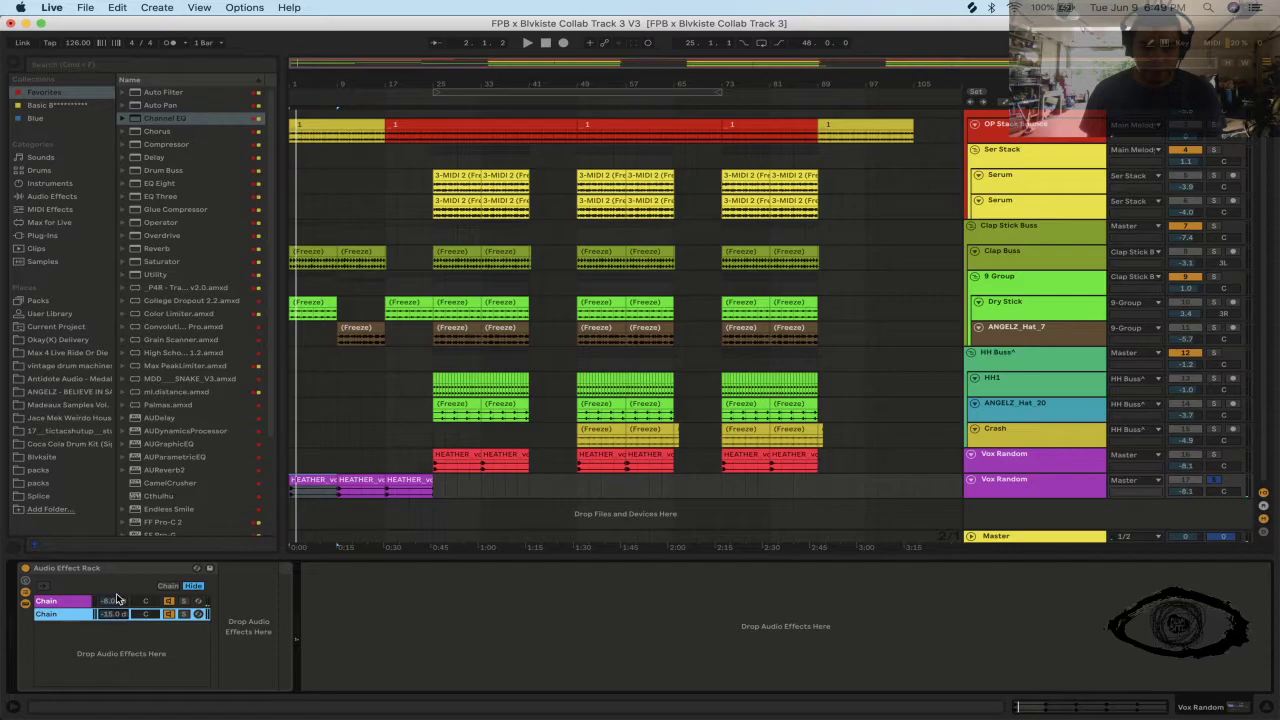
{"action": "left_click", "coordinate": [117, 601]}
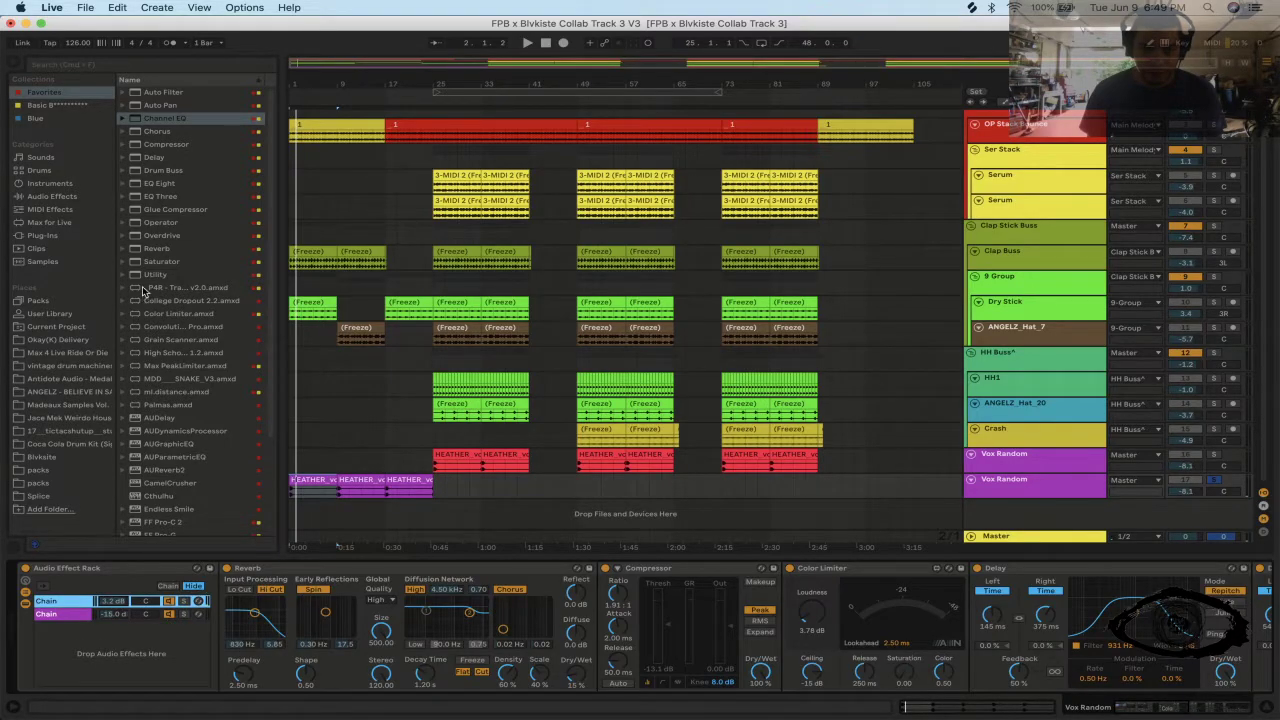
- Add a Glue Compressor after the Channel EQs in the effects chain, with makeup at 20 dB and threshold at -36.2 dB
{"action": "left_click", "coordinate": [156, 210]}
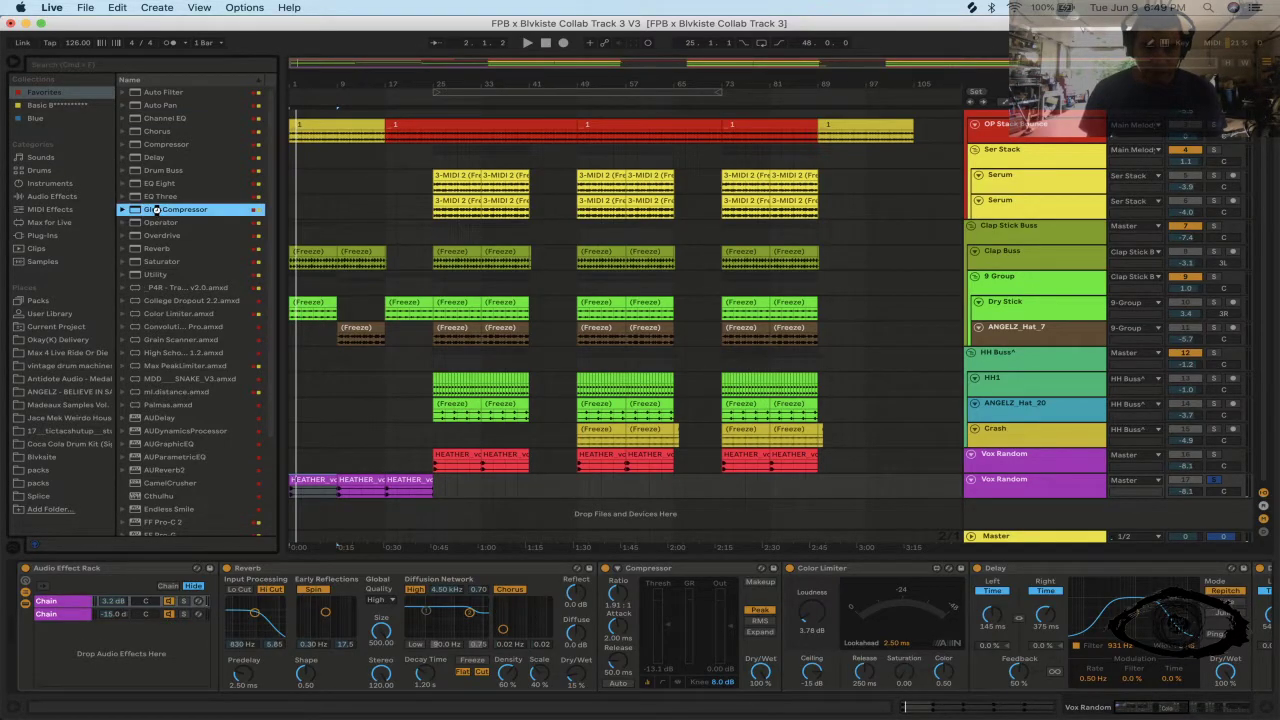
{"action": "double_click", "coordinate": [156, 210]}
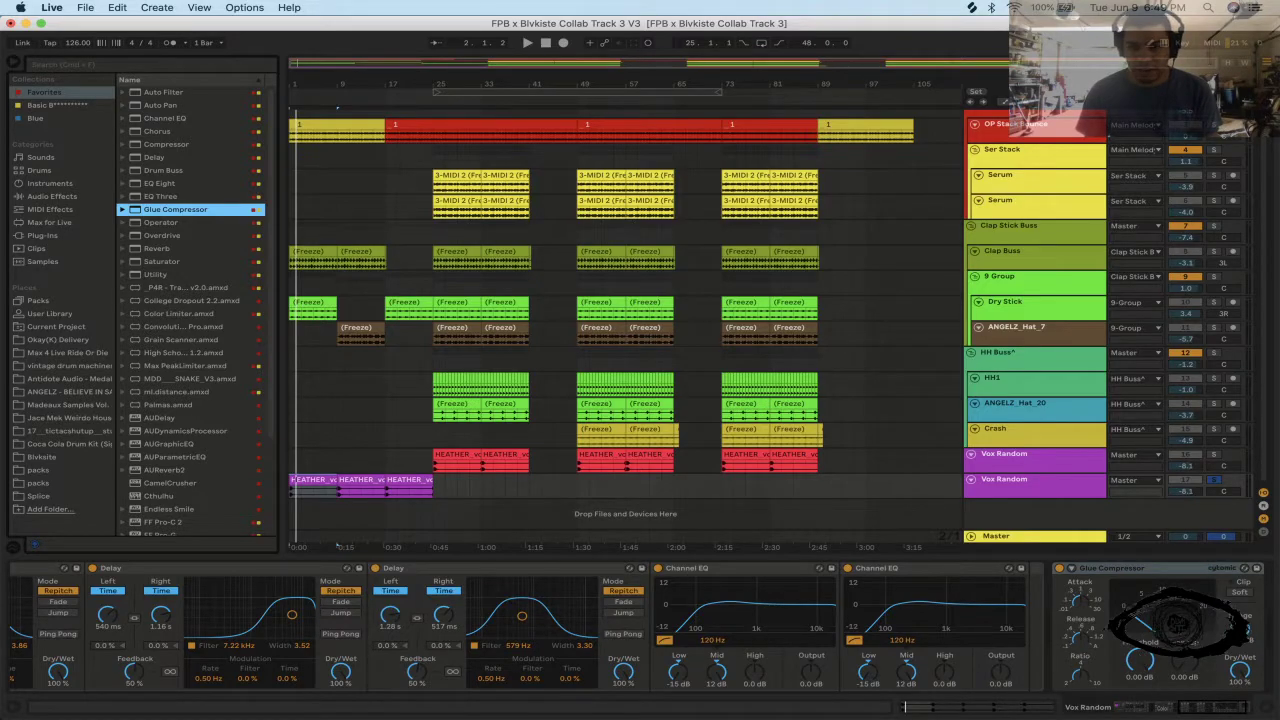
{"action": "left_click", "coordinate": [1136, 636]}
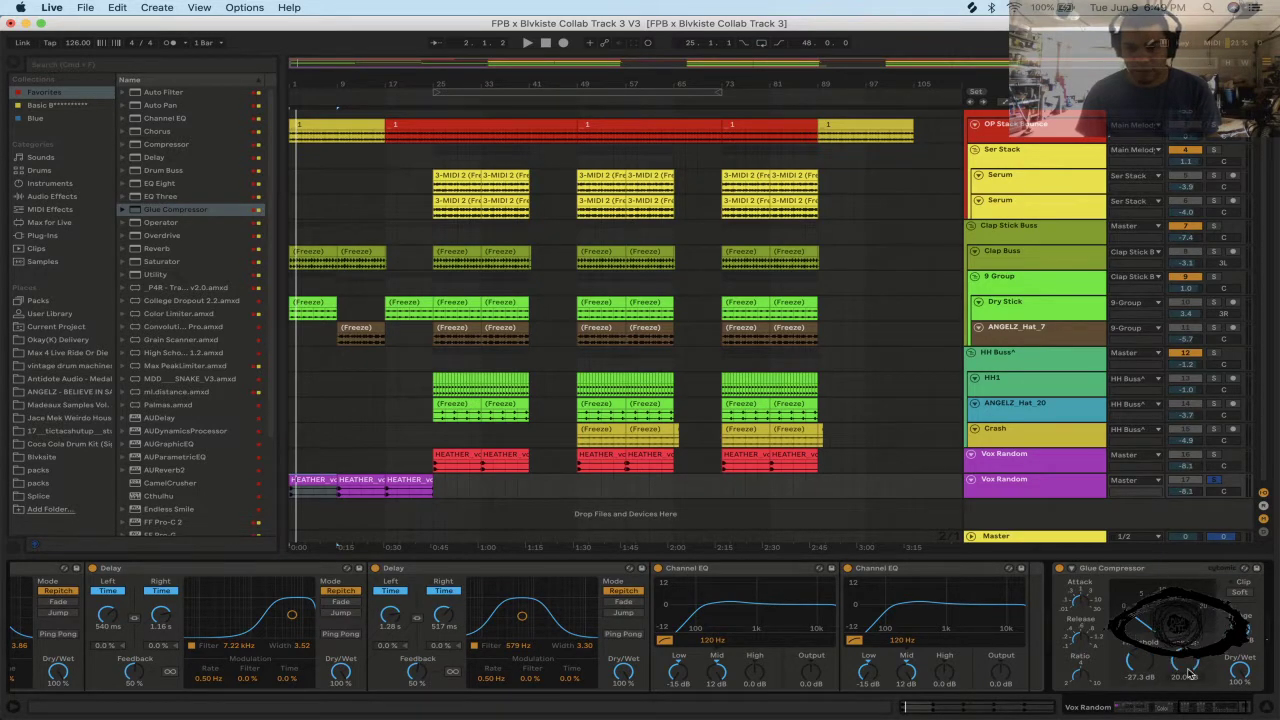
{"action": "key", "text": "space"}
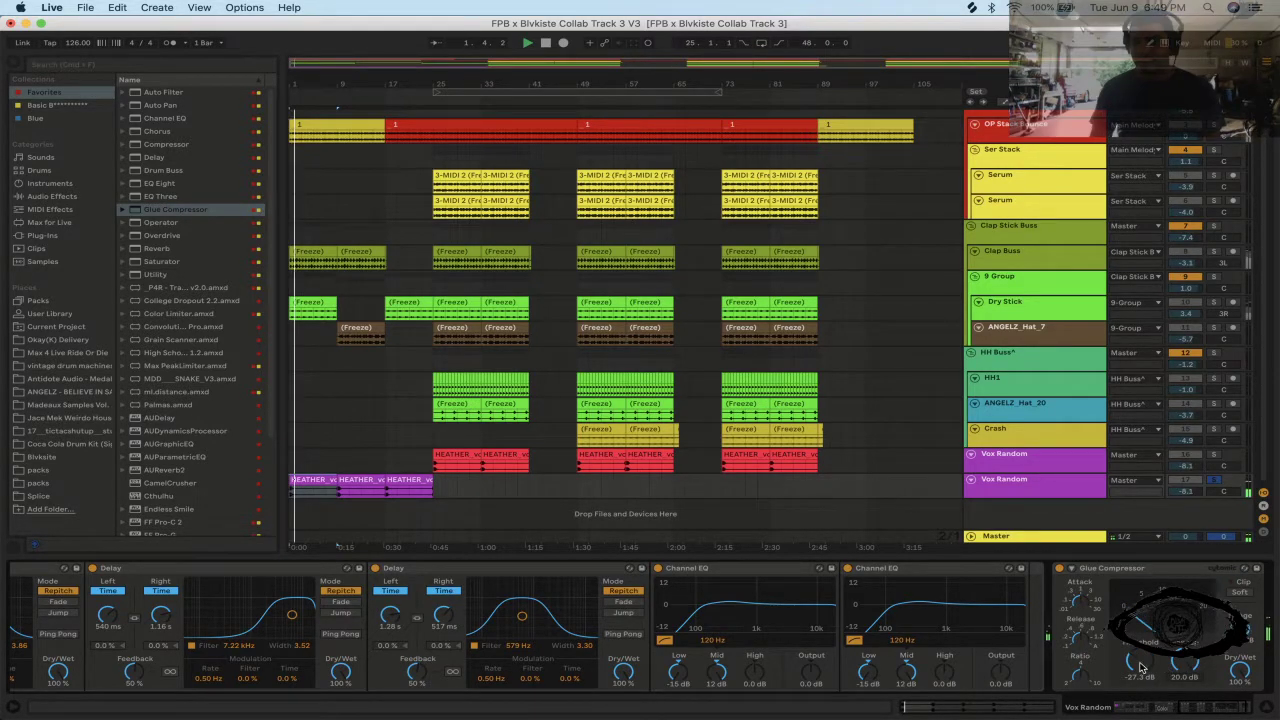
{"action": "left_click_drag", "start_coordinate": [1138, 660], "coordinate": [1141, 667]}
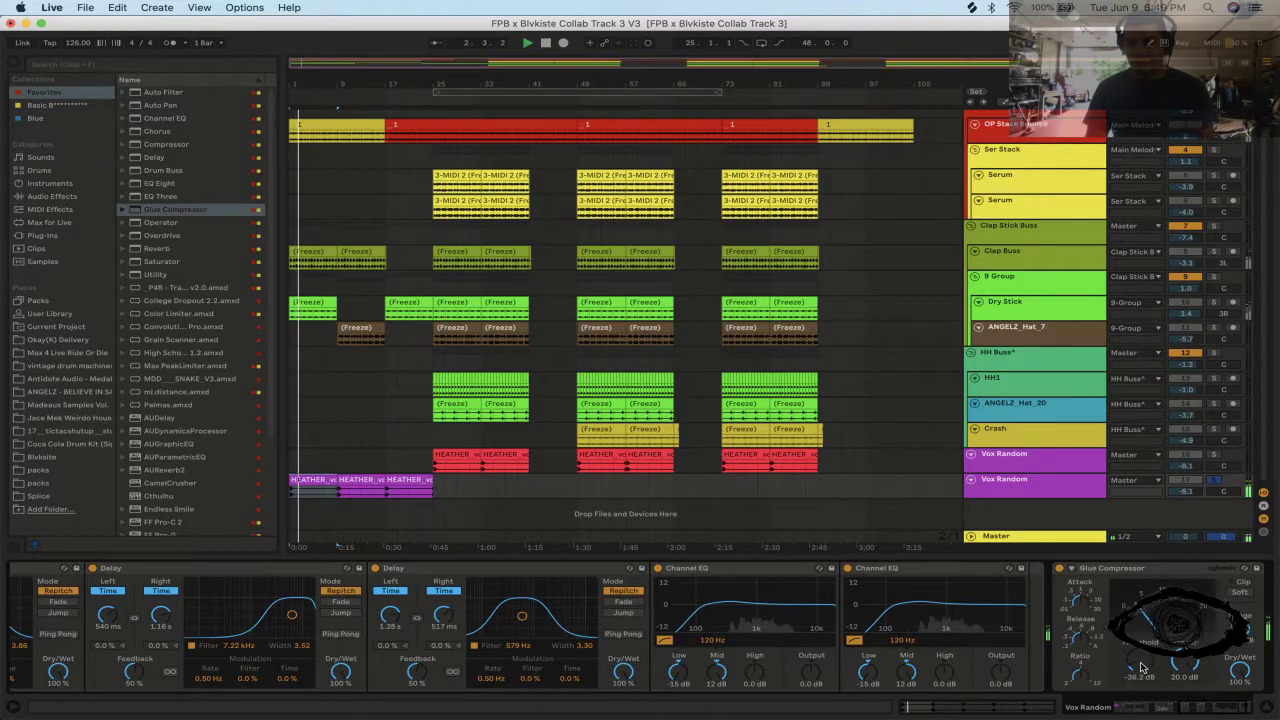
- Enable soft clipping on the Glue Compressor and freeze the duplicated Vox Random track
{"action": "left_click", "coordinate": [1240, 594]}
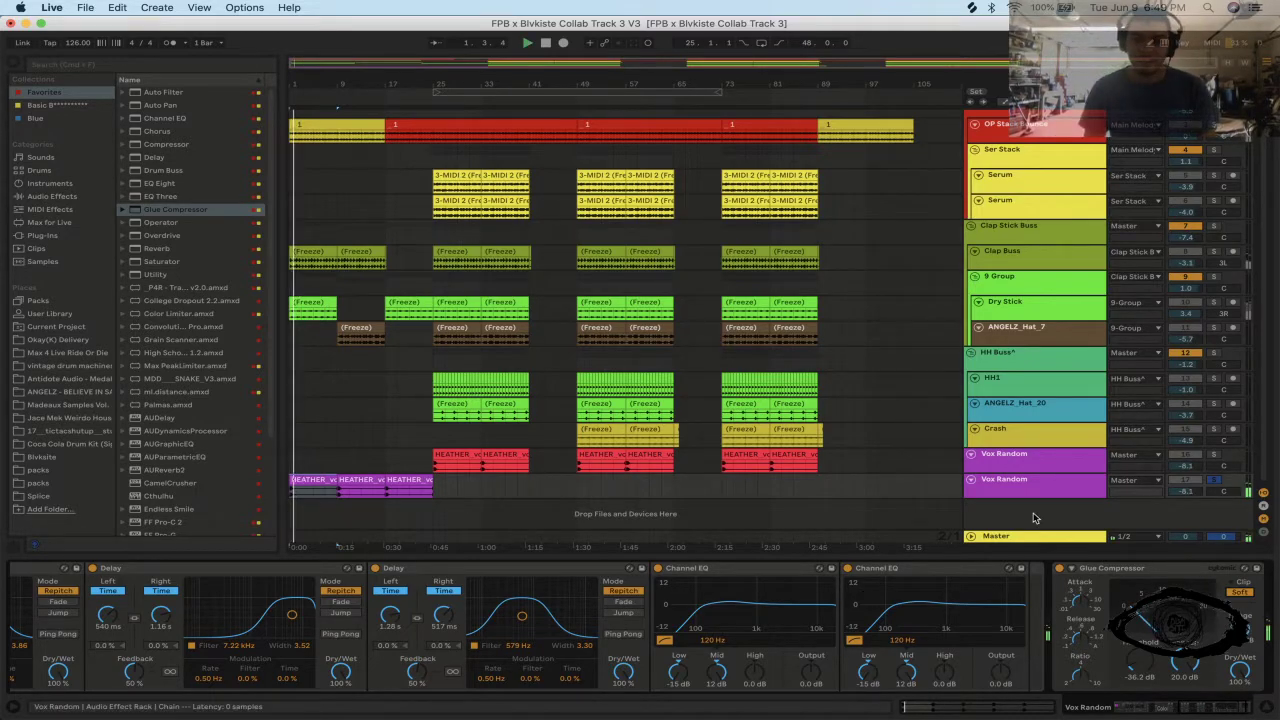
{"action": "right_click", "coordinate": [1077, 492]}
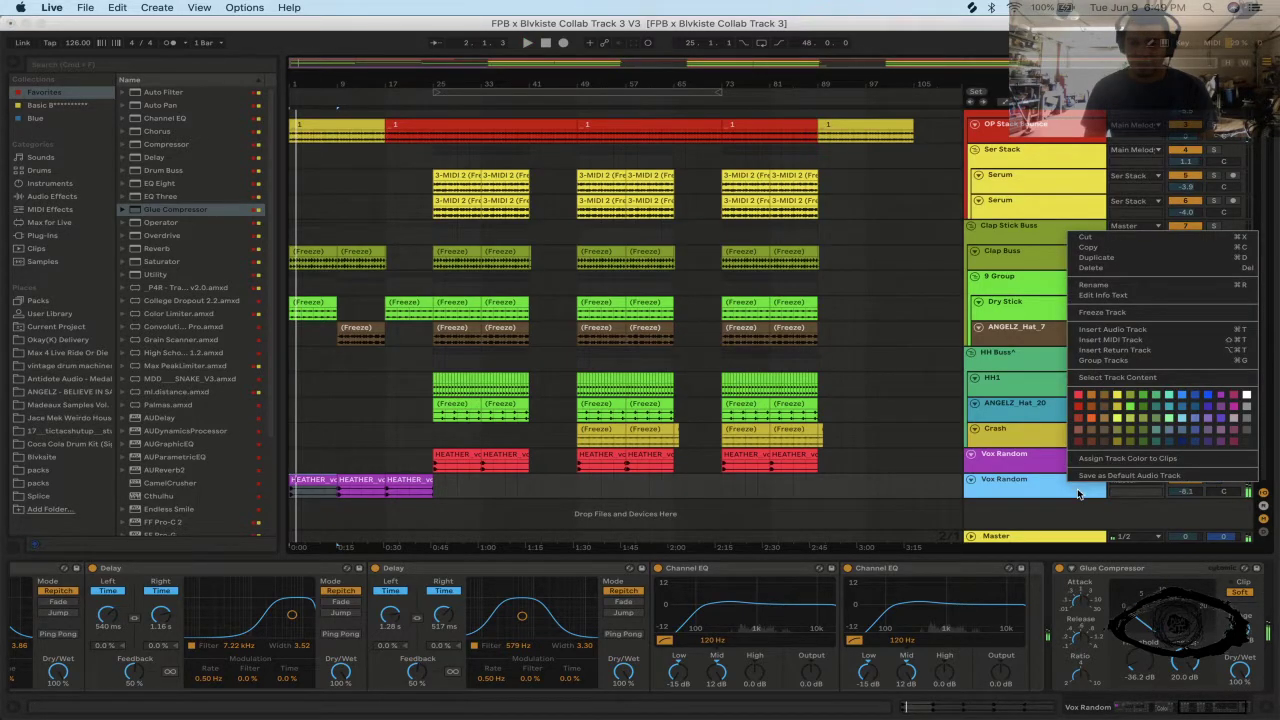
{"action": "left_click", "coordinate": [1115, 312]}
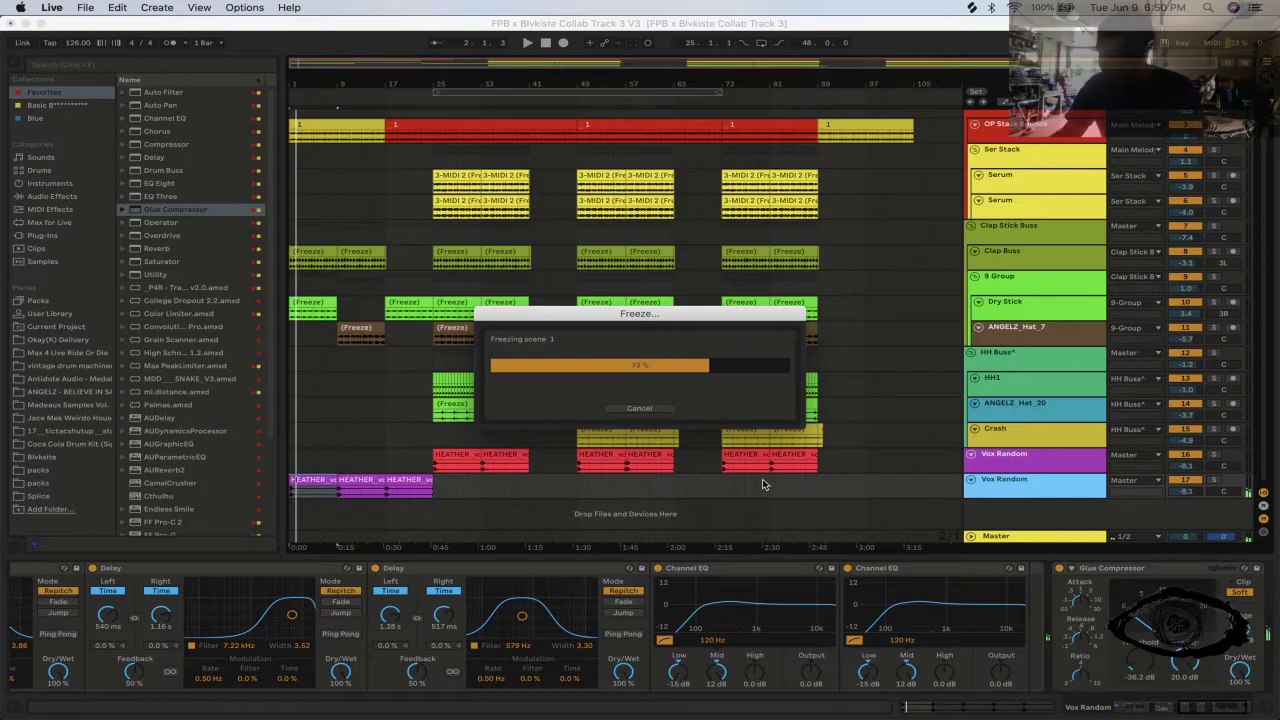
- Switch to Streamlabs OBS to review the skipped-frames troubleshooter and general settings, and return to Ableton Live
{"action": "key", "text": "super+Tab"}
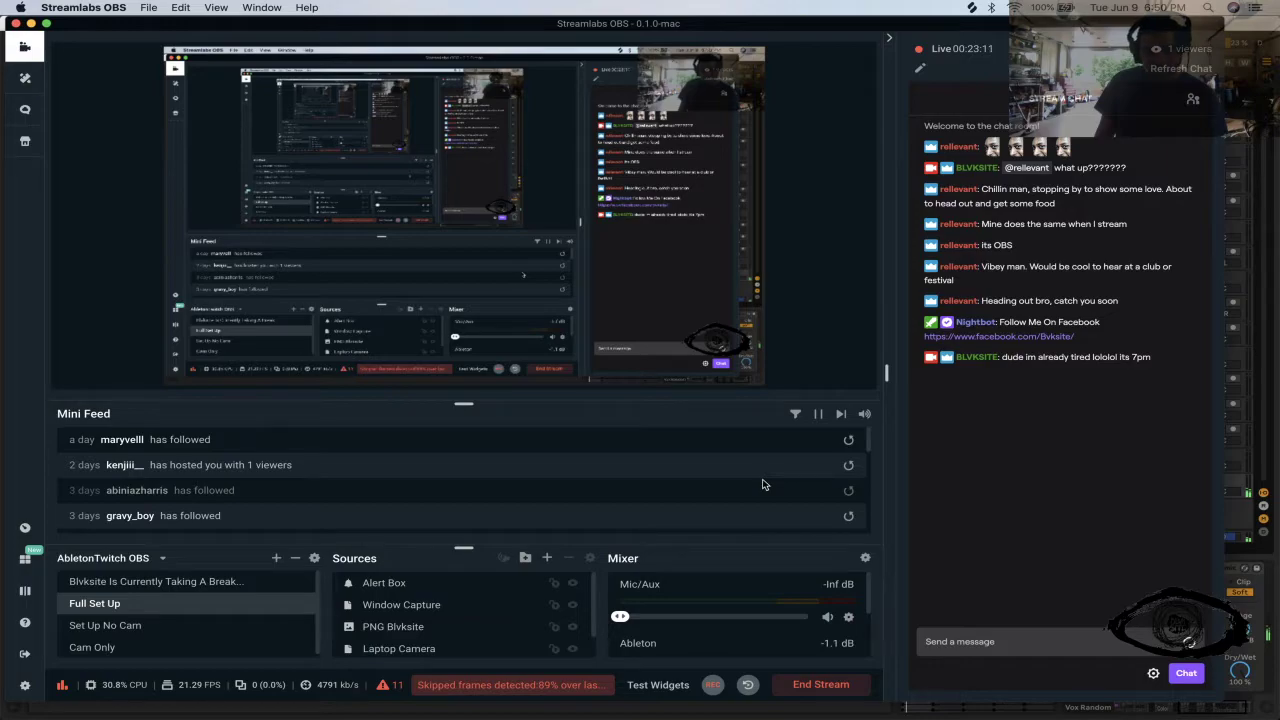
{"action": "left_click", "coordinate": [480, 686]}
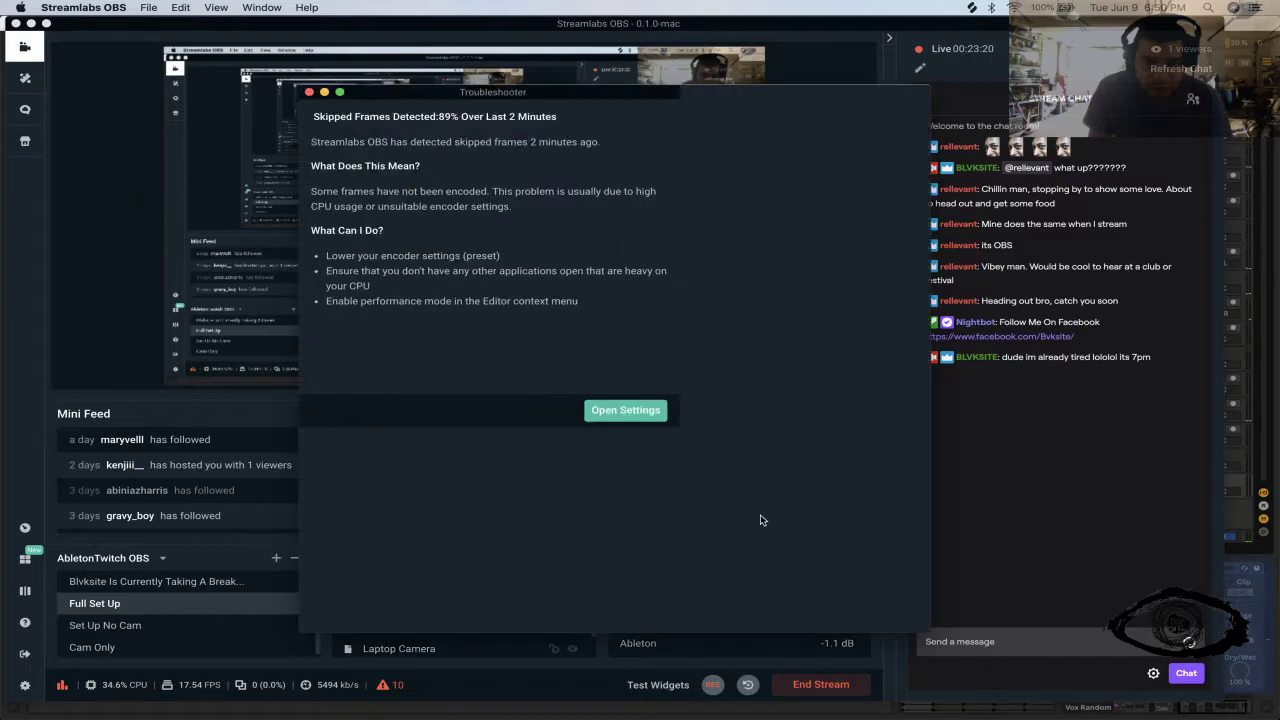
{"action": "left_click", "coordinate": [623, 412]}
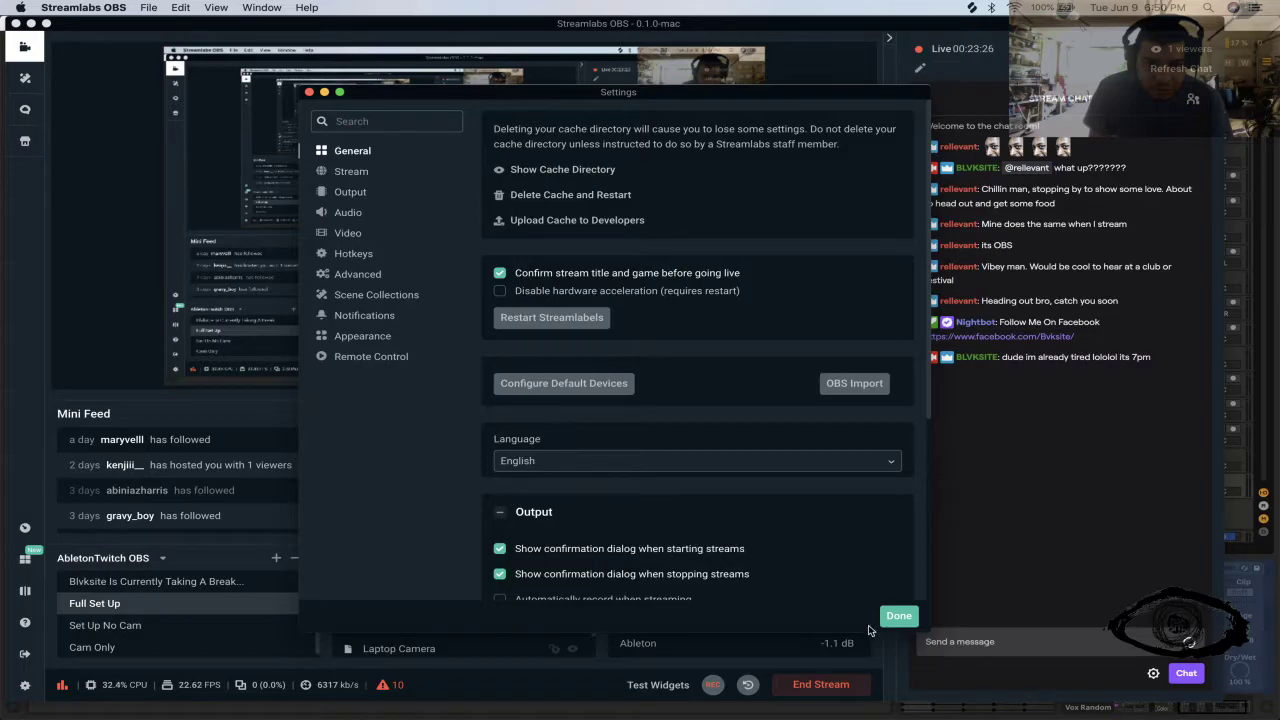
{"action": "left_click", "coordinate": [888, 618]}
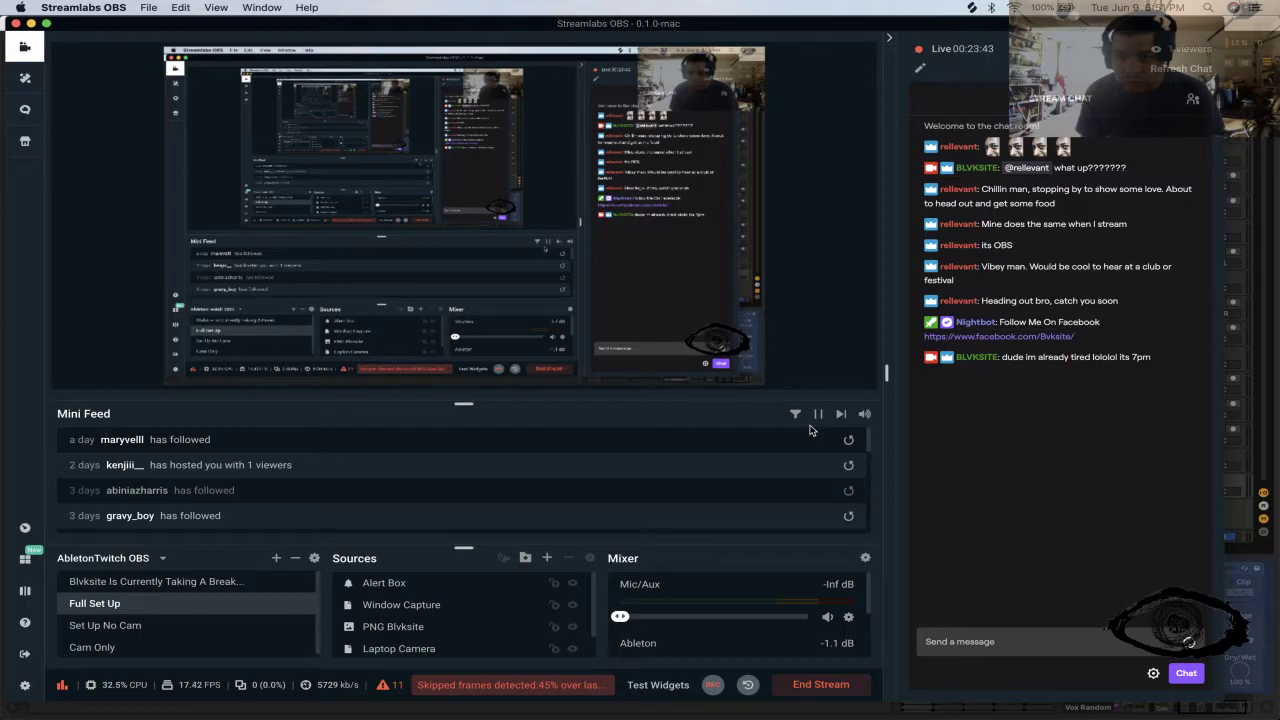
{"action": "key", "text": "super+Tab"}
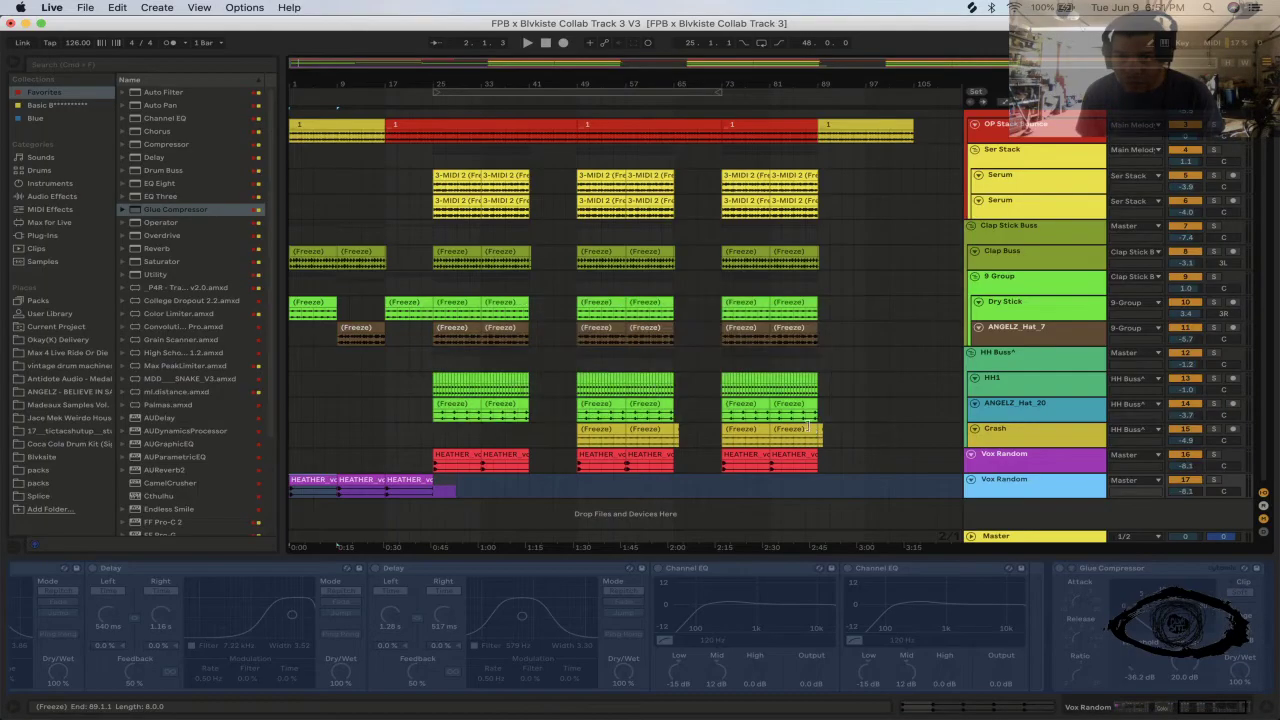
- Play the arrangement and flatten the frozen duplicated Vox Random track to audio
{"action": "key", "text": "space"}
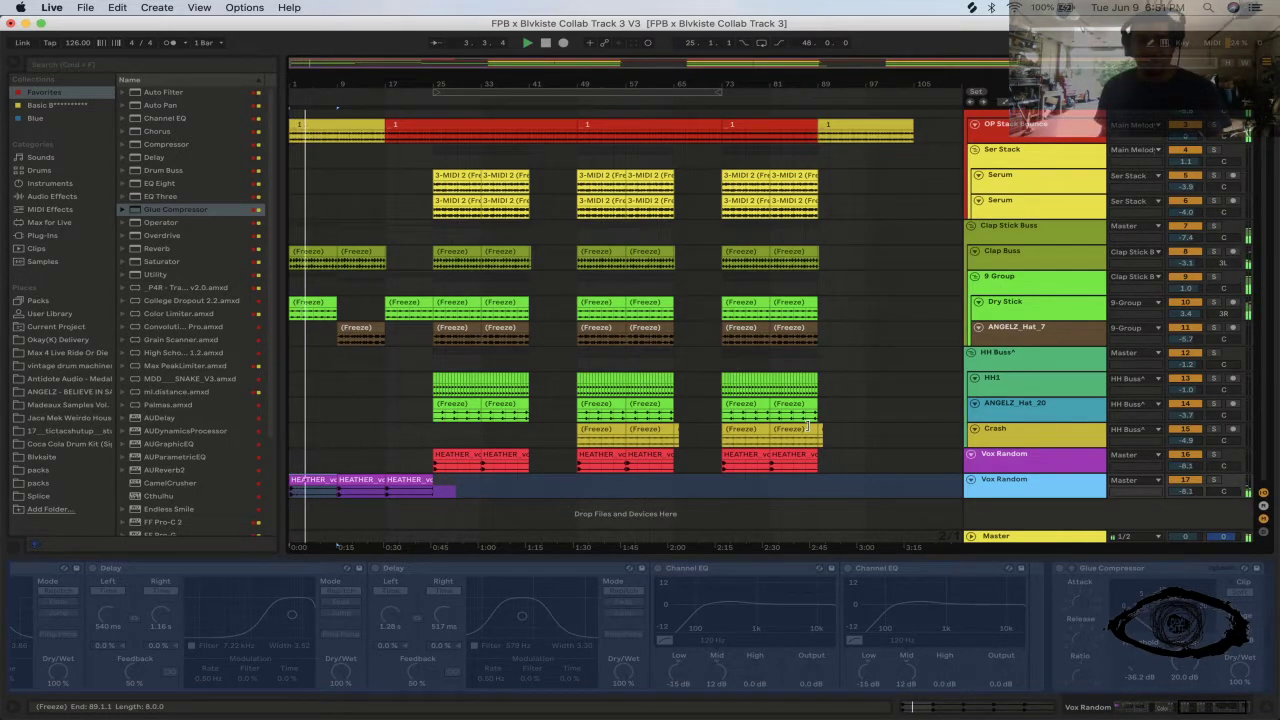
{"action": "right_click", "coordinate": [1016, 496]}
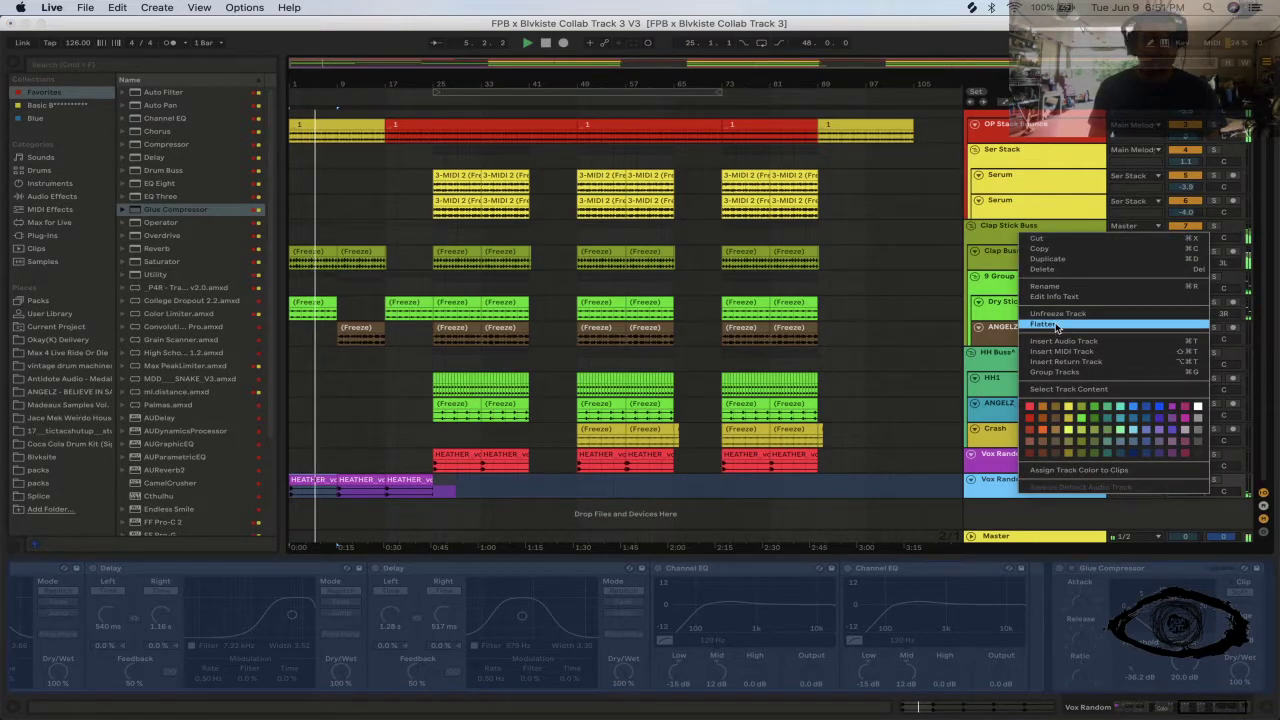
{"action": "left_click", "coordinate": [1056, 327]}
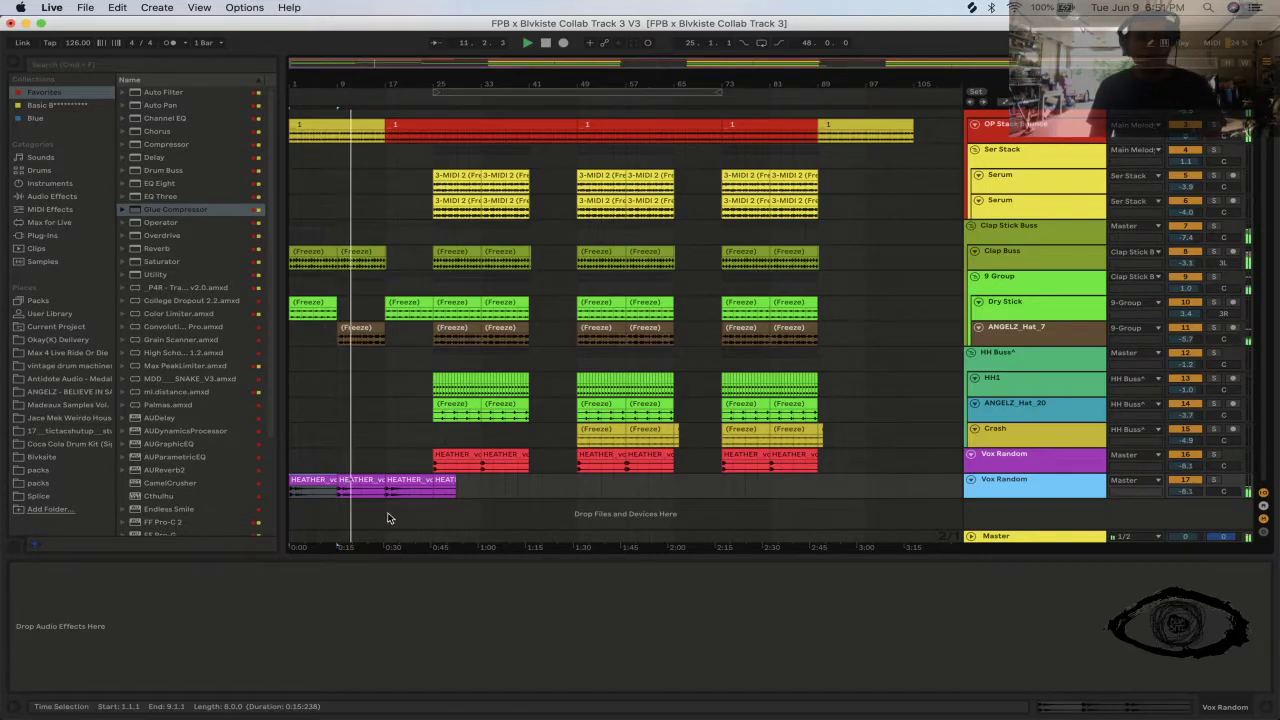
- Add a warp marker at bar 2 of the first purple vocal clip and set 1.1.1 there
{"action": "double_click", "coordinate": [303, 477]}
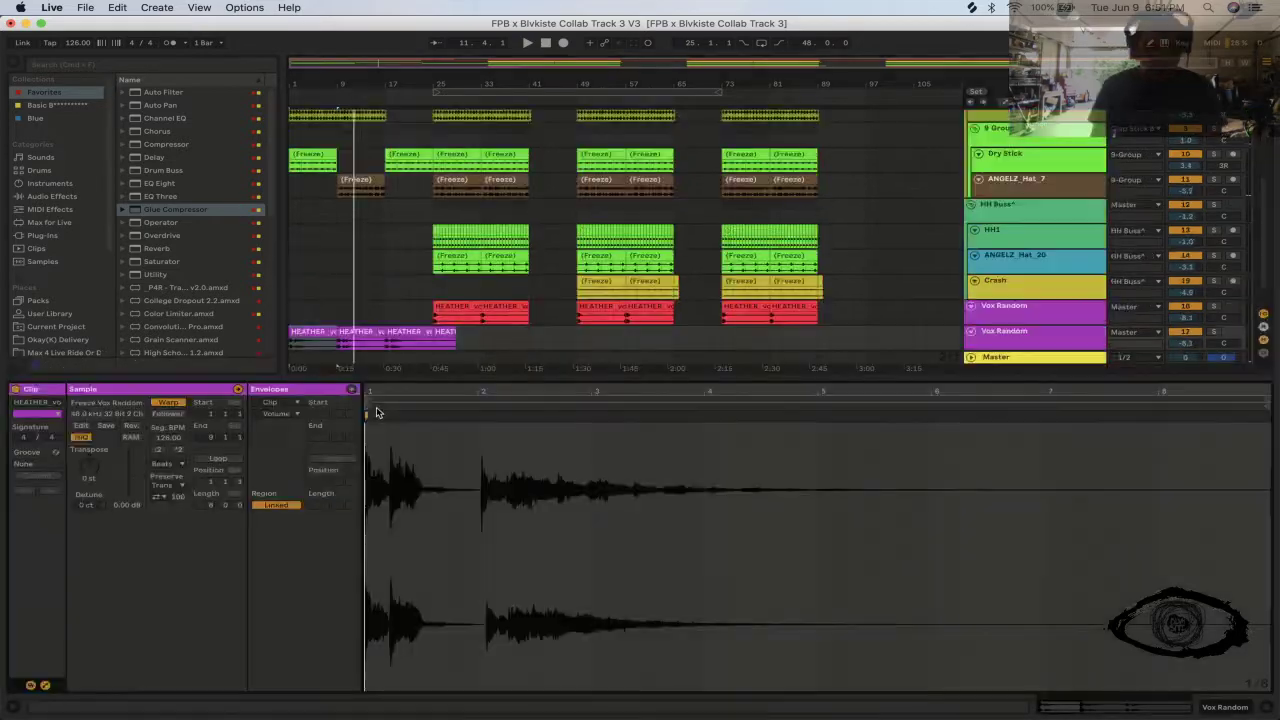
{"action": "left_click", "coordinate": [476, 417]}
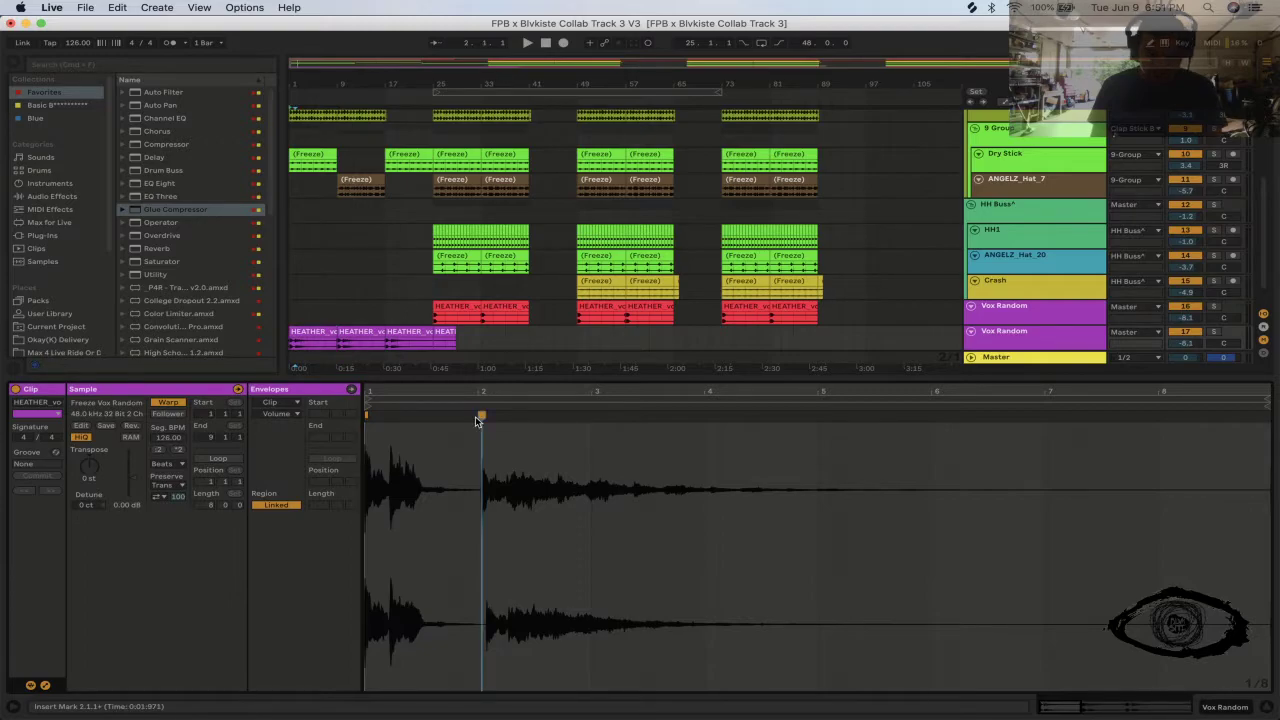
{"action": "right_click", "coordinate": [475, 416]}
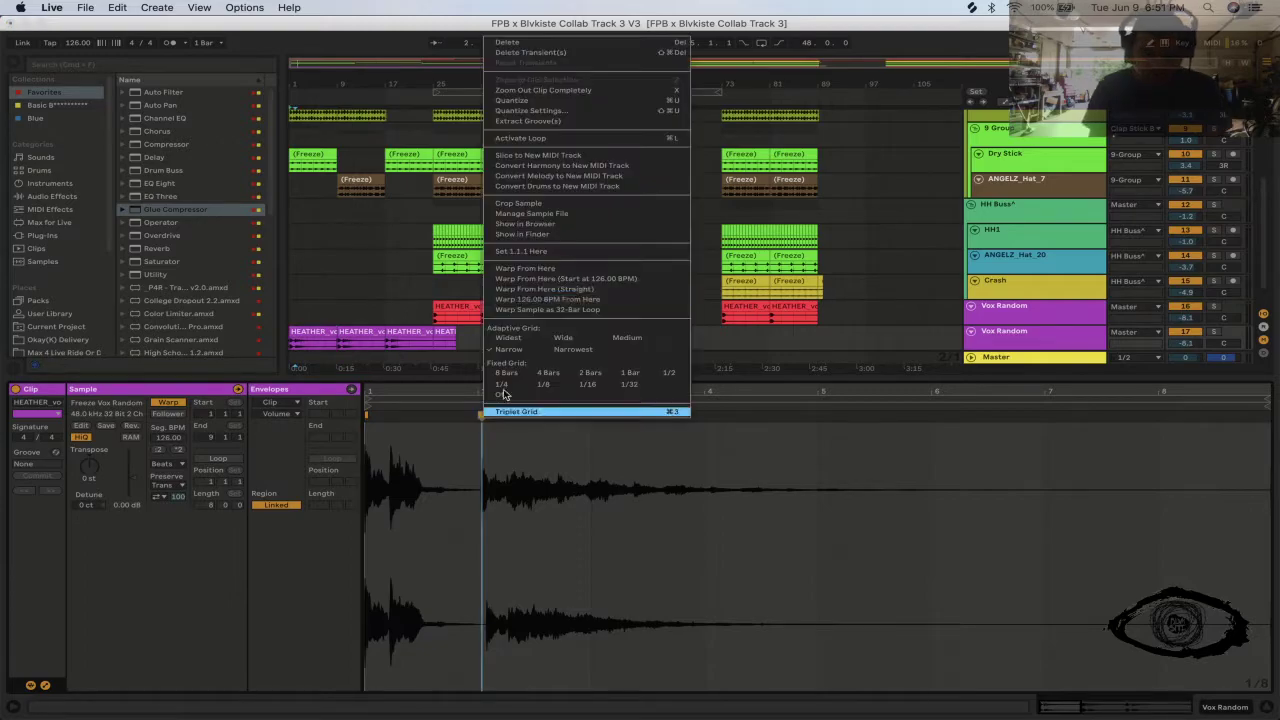
{"action": "left_click", "coordinate": [546, 252]}
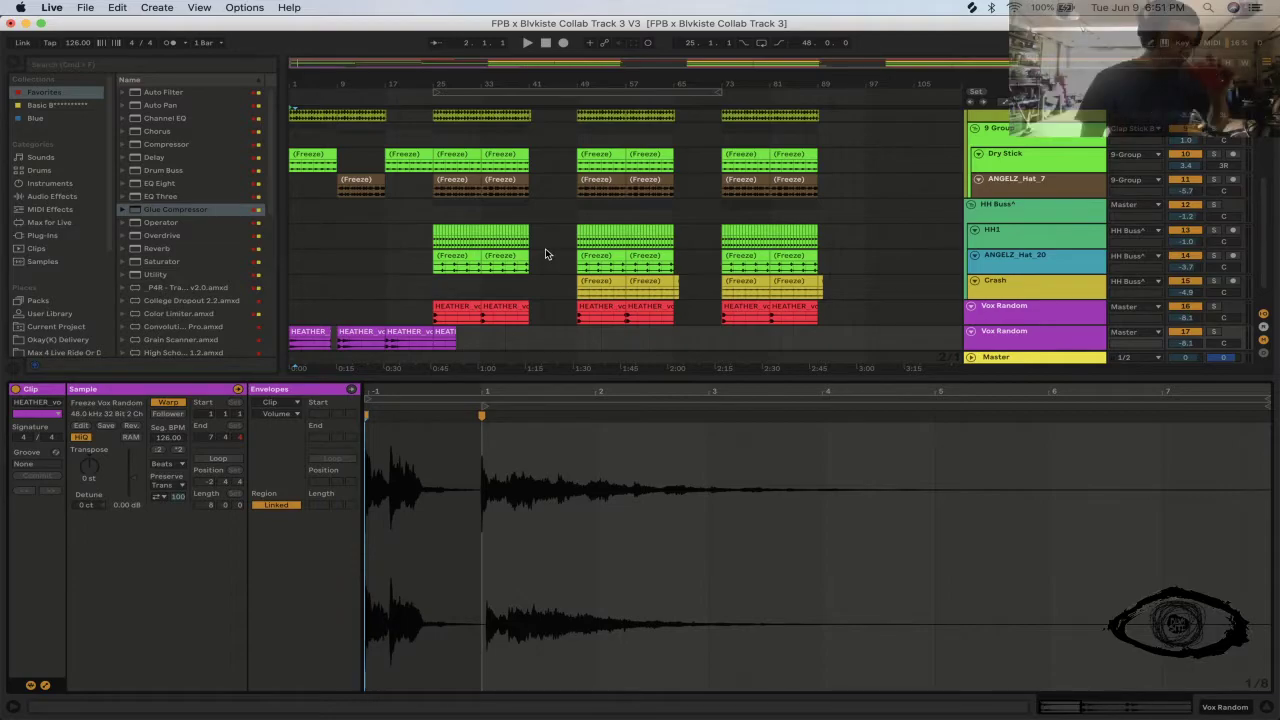
- Audition the shortened purple vocal clip and repeat it at bars 9 and 17, replacing the original clips and their leftover tail
{"action": "left_click", "coordinate": [300, 338]}
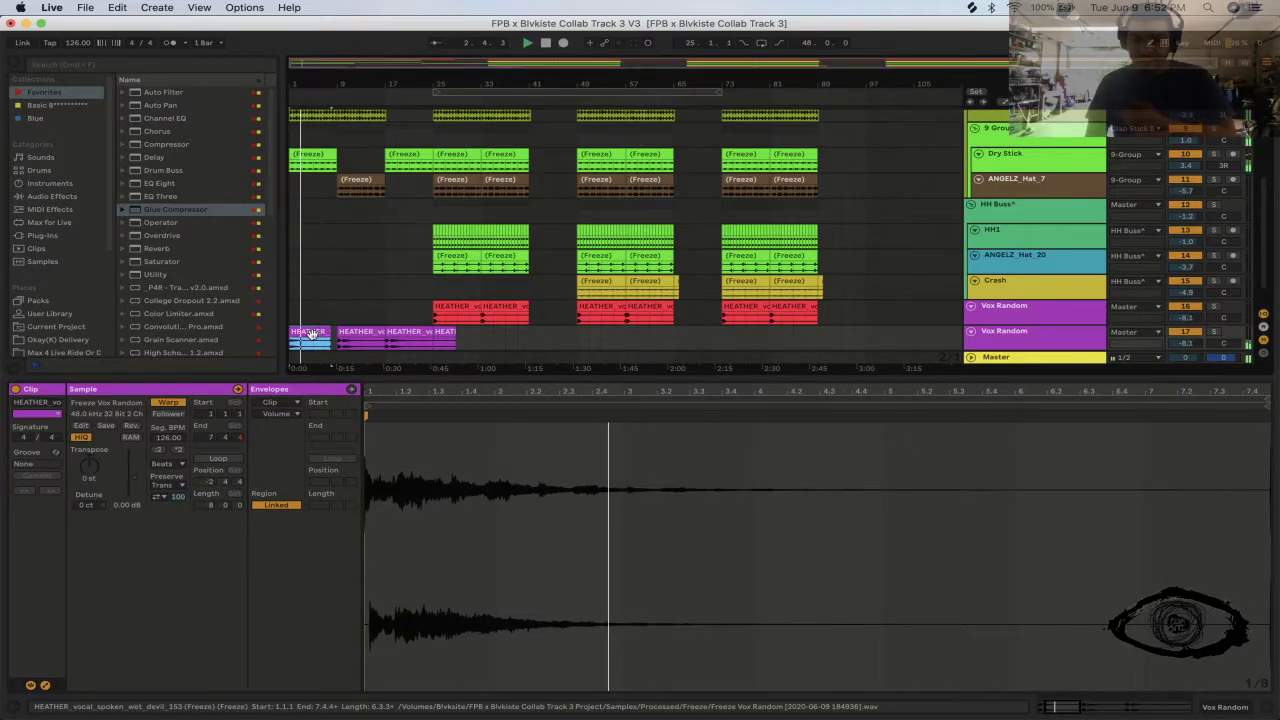
{"action": "left_click", "coordinate": [400, 336]}
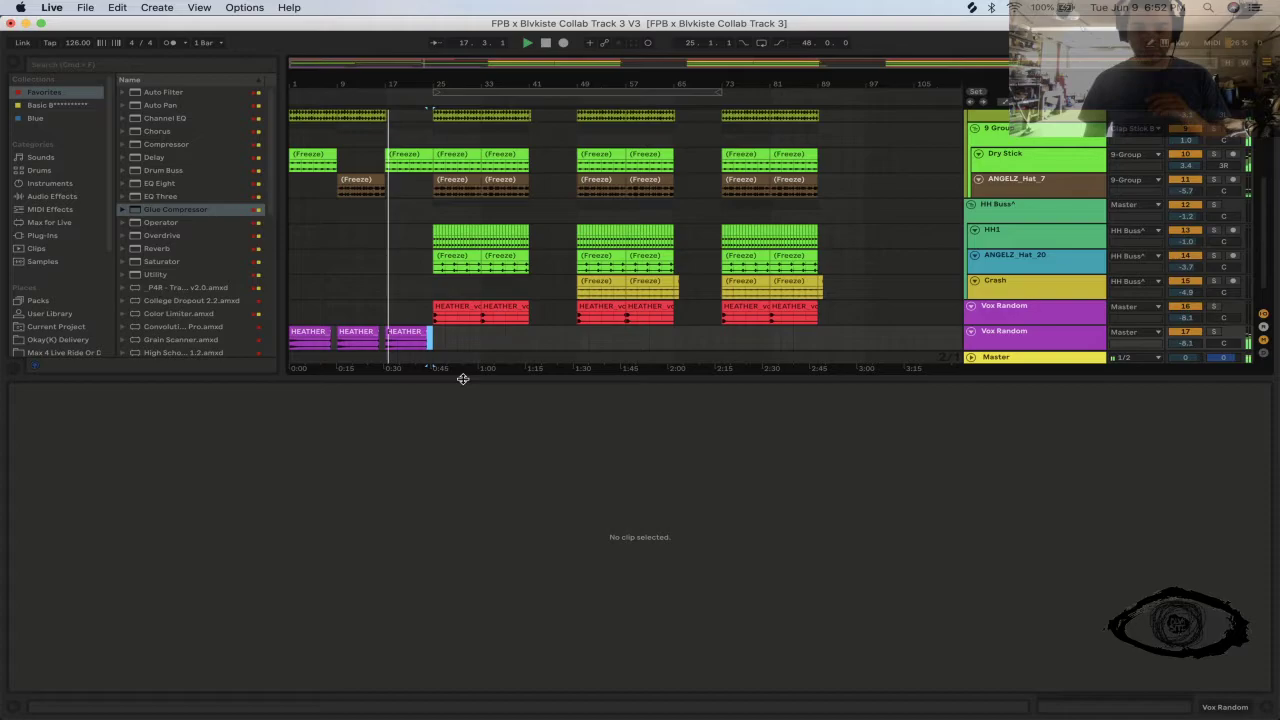
{"action": "left_click_drag", "start_coordinate": [463, 378], "coordinate": [463, 469]}
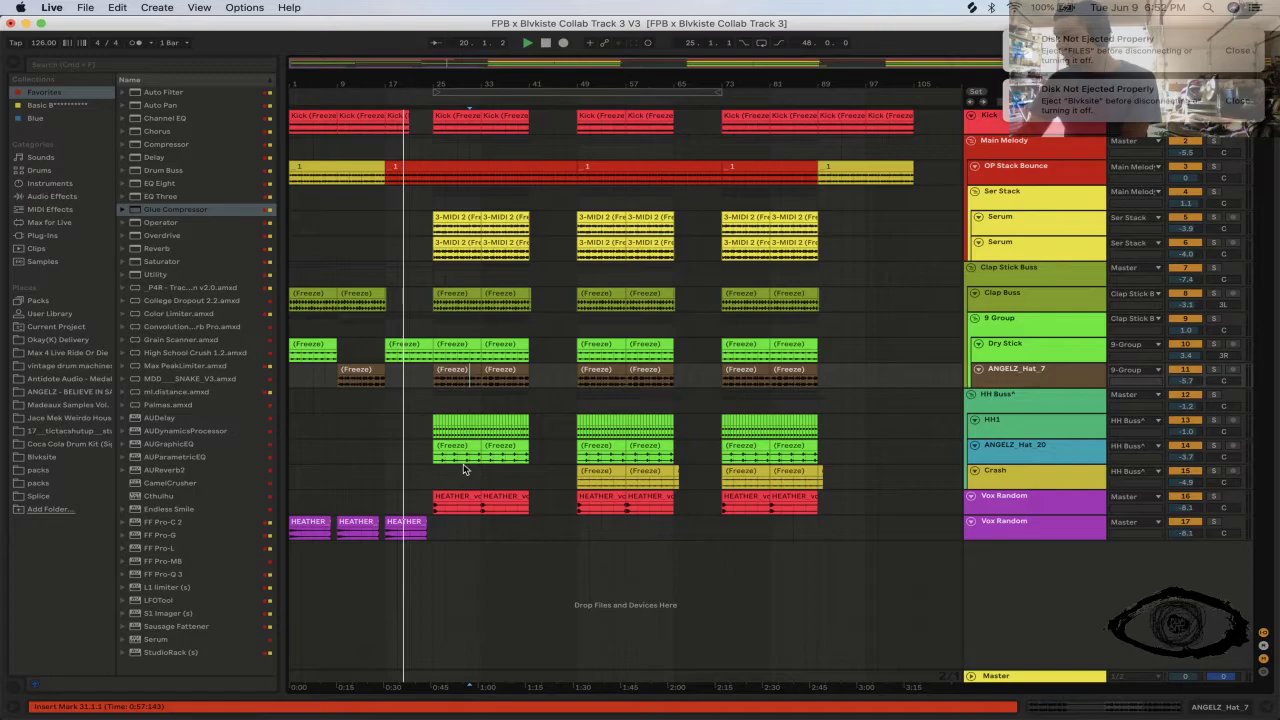
- Switch to Streamlabs OBS to check the stream status, dismiss the disk ejection notifications, and return to Ableton Live
{"action": "key", "text": "super+Tab"}
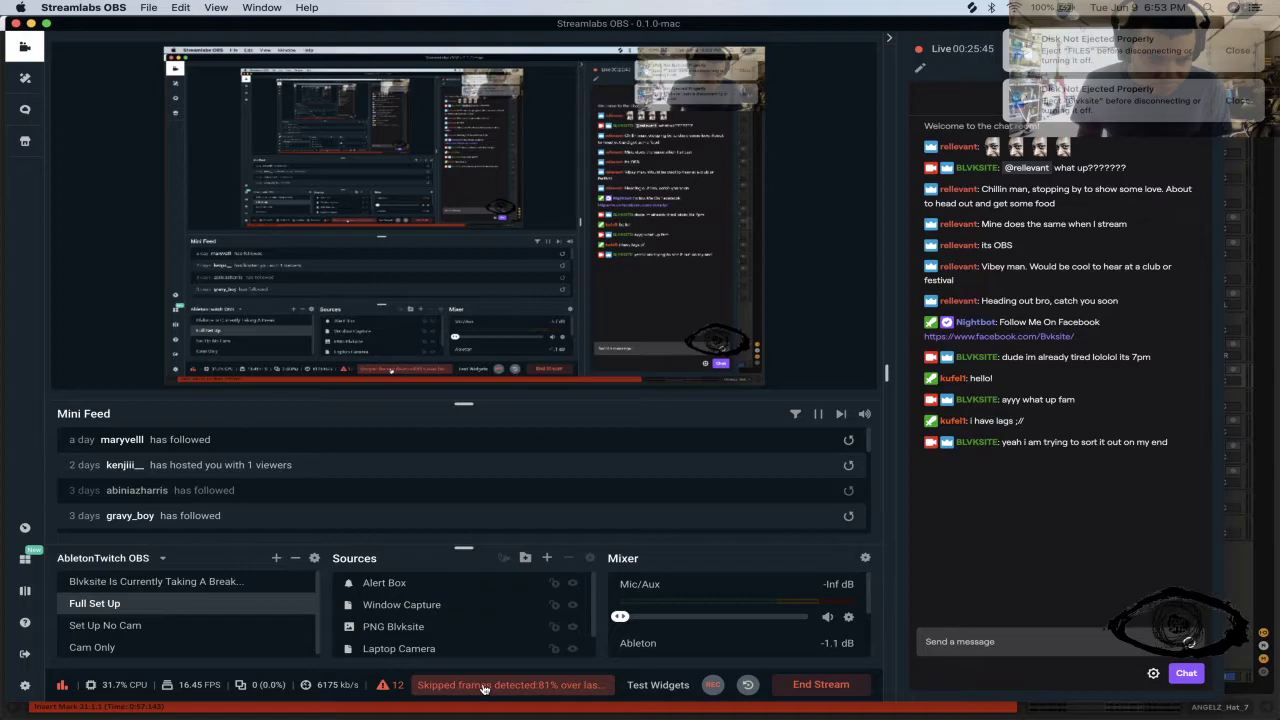
{"action": "left_click", "coordinate": [1236, 51]}
{"action": "key", "text": "super+Tab"}
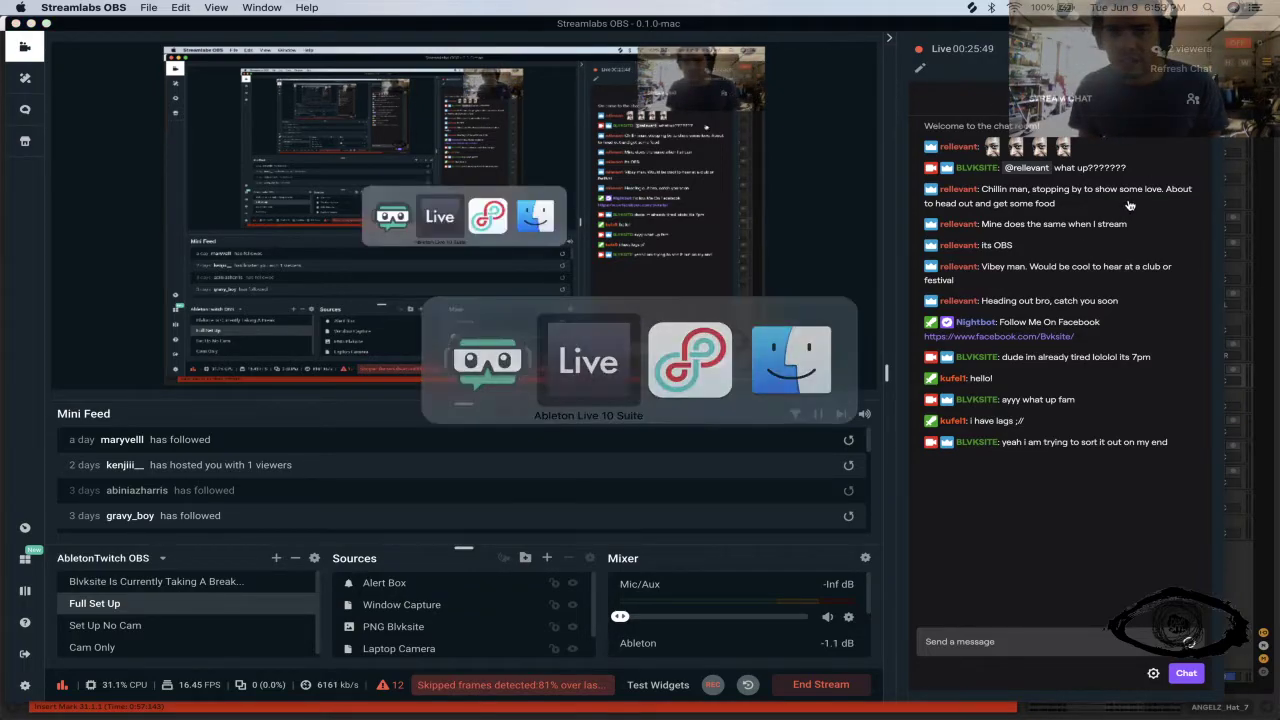
{"action": "left_click", "coordinate": [1007, 518]}
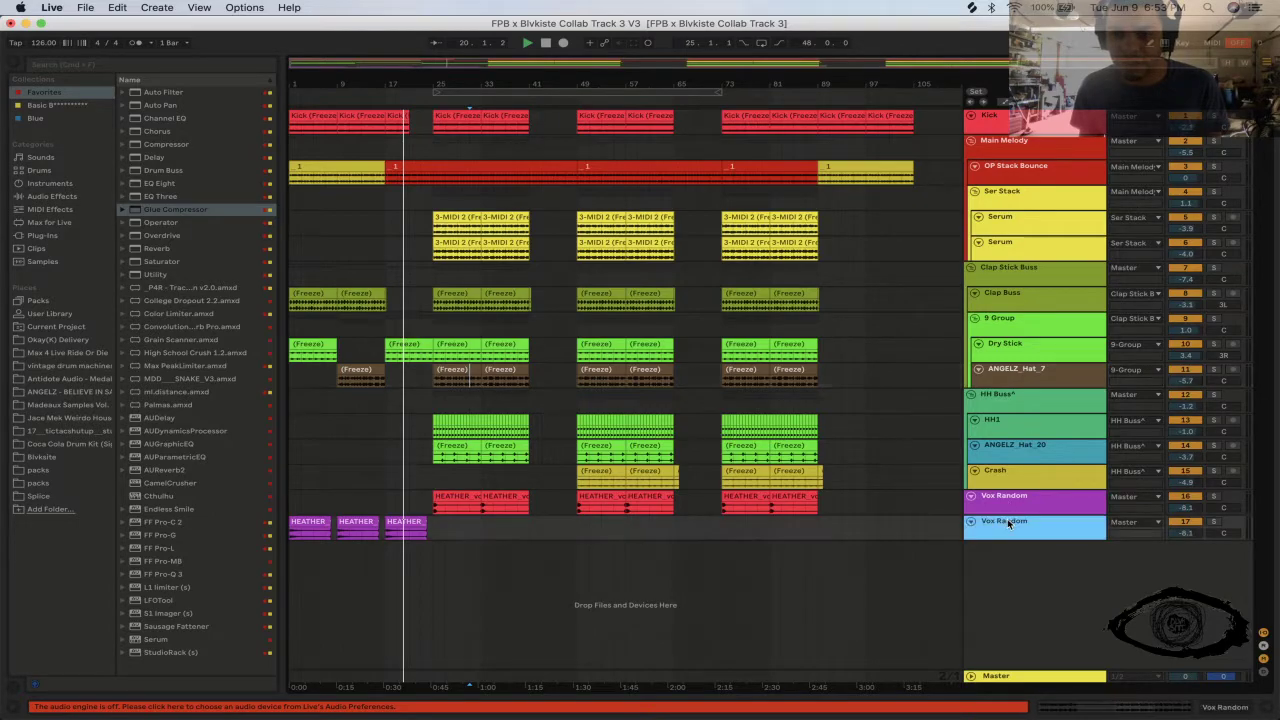
{"action": "key", "text": "Up"}
{"action": "key", "text": "Up"}
{"action": "key", "text": "Up"}
{"action": "key", "text": "Up"}
{"action": "key", "text": "Up"}
{"action": "key", "text": "Up"}
{"action": "key", "text": "Up"}
{"action": "key", "text": "Up"}
{"action": "key", "text": "Up"}
{"action": "key", "text": "Up"}
{"action": "key", "text": "Up"}
{"action": "key", "text": "Up"}
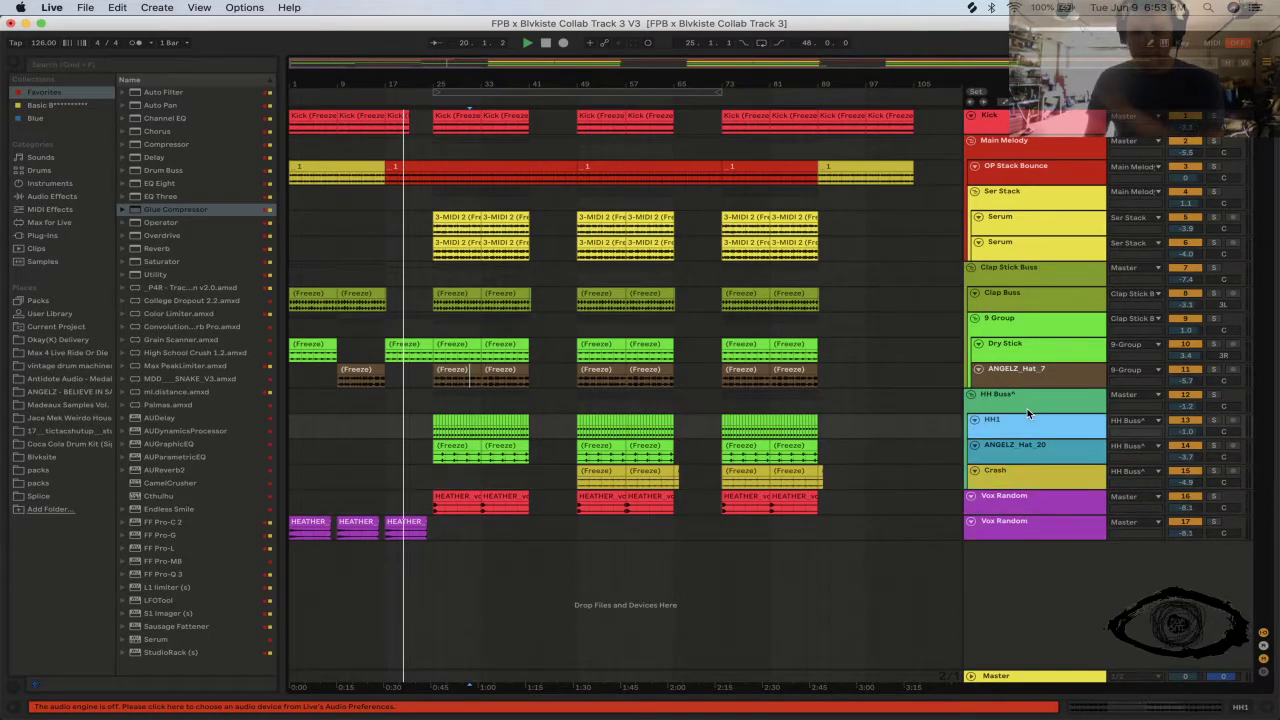
{"action": "key", "text": "Up"}
{"action": "key", "text": "Up"}
{"action": "key", "text": "Up"}
{"action": "key", "text": "Up"}
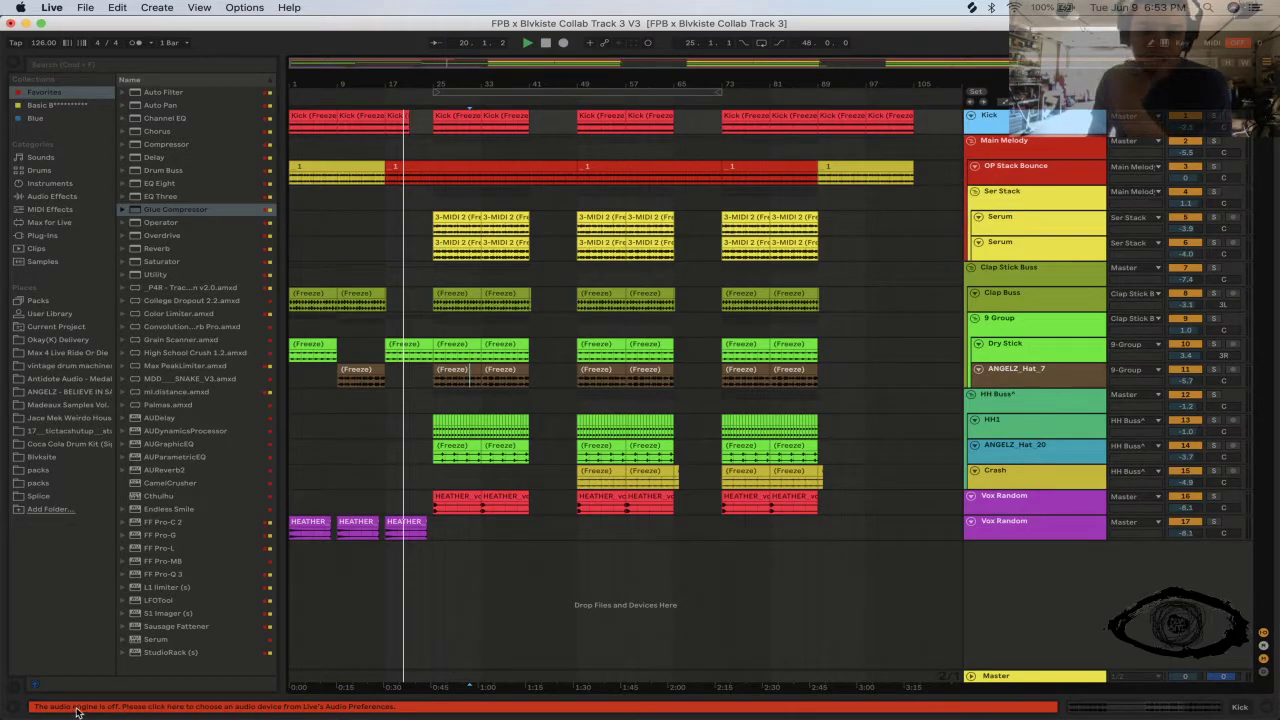
- Set both the audio output and input devices to Scarlett 6i6 USB (6 In, 12 Out) in the audio preferences
{"action": "left_click", "coordinate": [203, 706]}
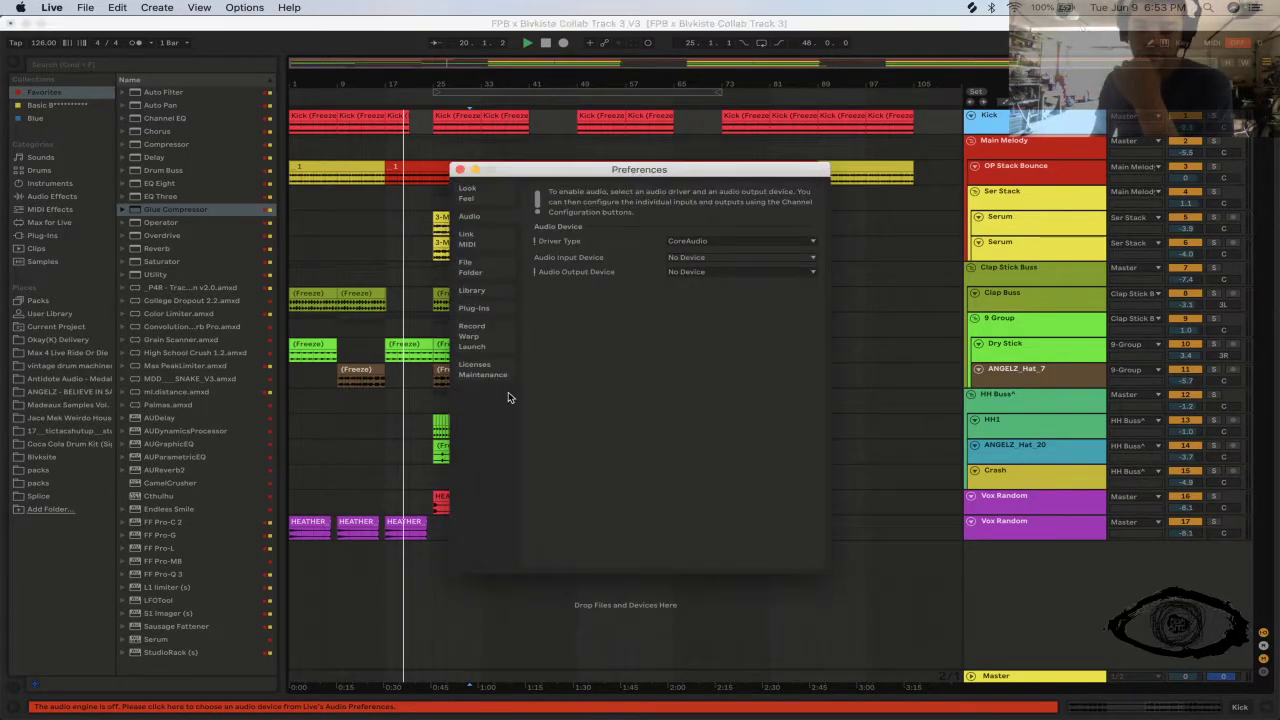
{"action": "left_click", "coordinate": [754, 272]}
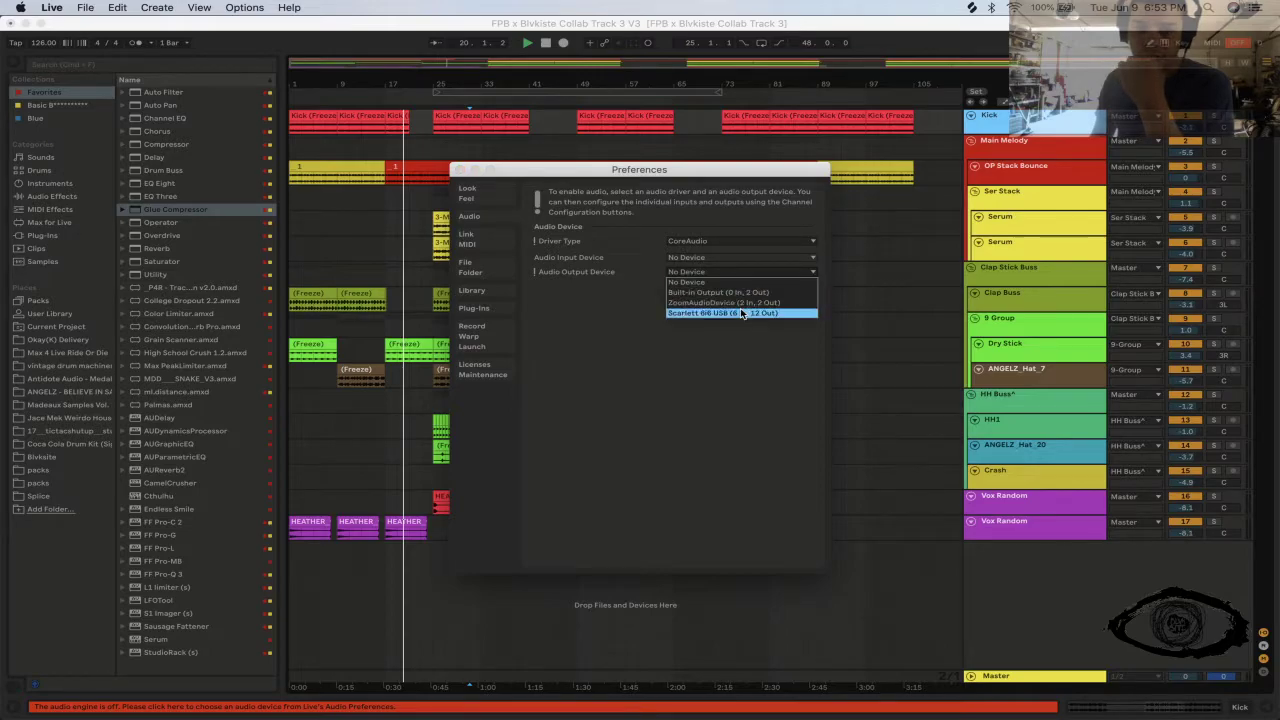
{"action": "left_click", "coordinate": [710, 259]}
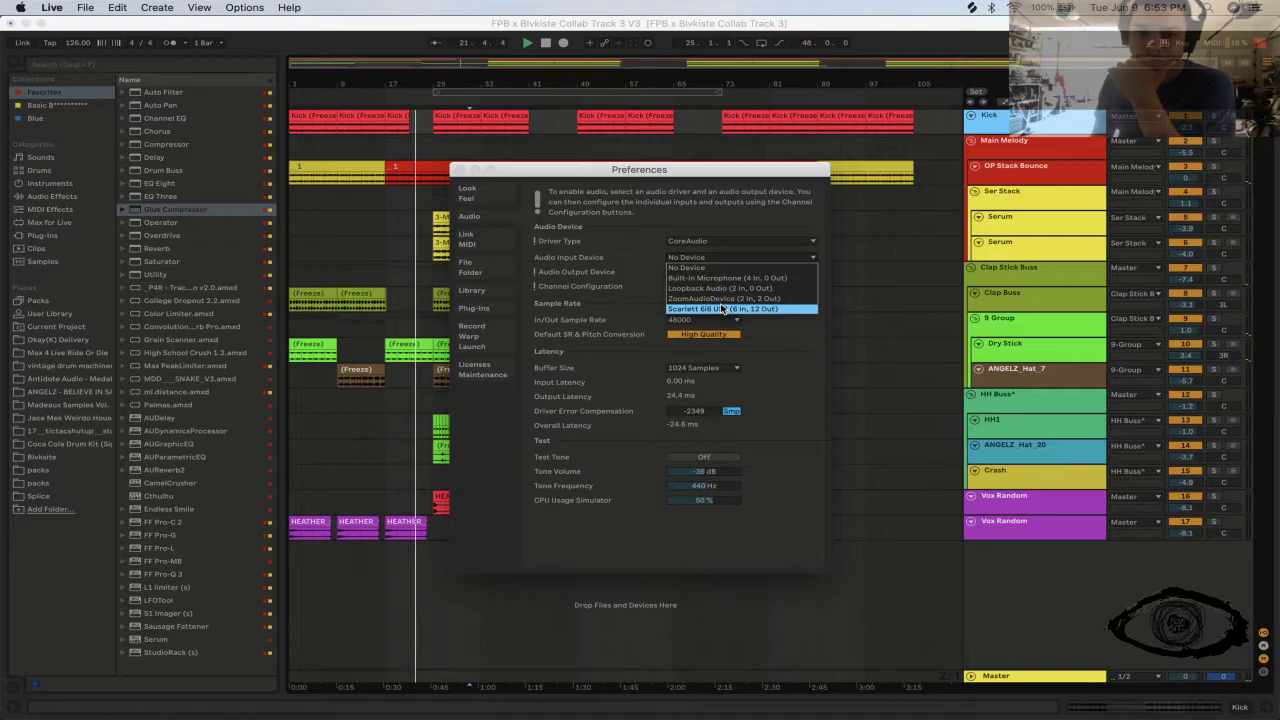
{"action": "left_click", "coordinate": [722, 309]}
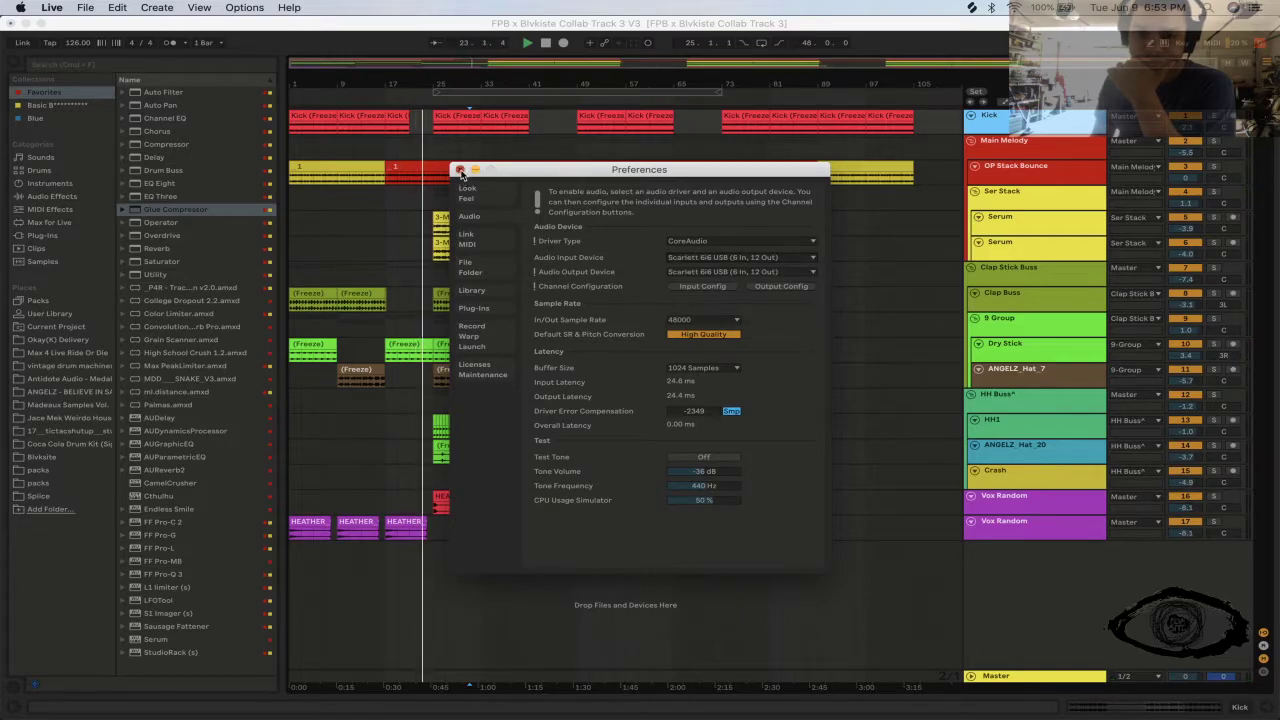
{"action": "key", "text": "Escape"}
- Play the arrangement from bar 31 to check the audio, and place the insert marker at bar 91 on the upper Vox Random track
{"action": "left_click", "coordinate": [470, 290]}
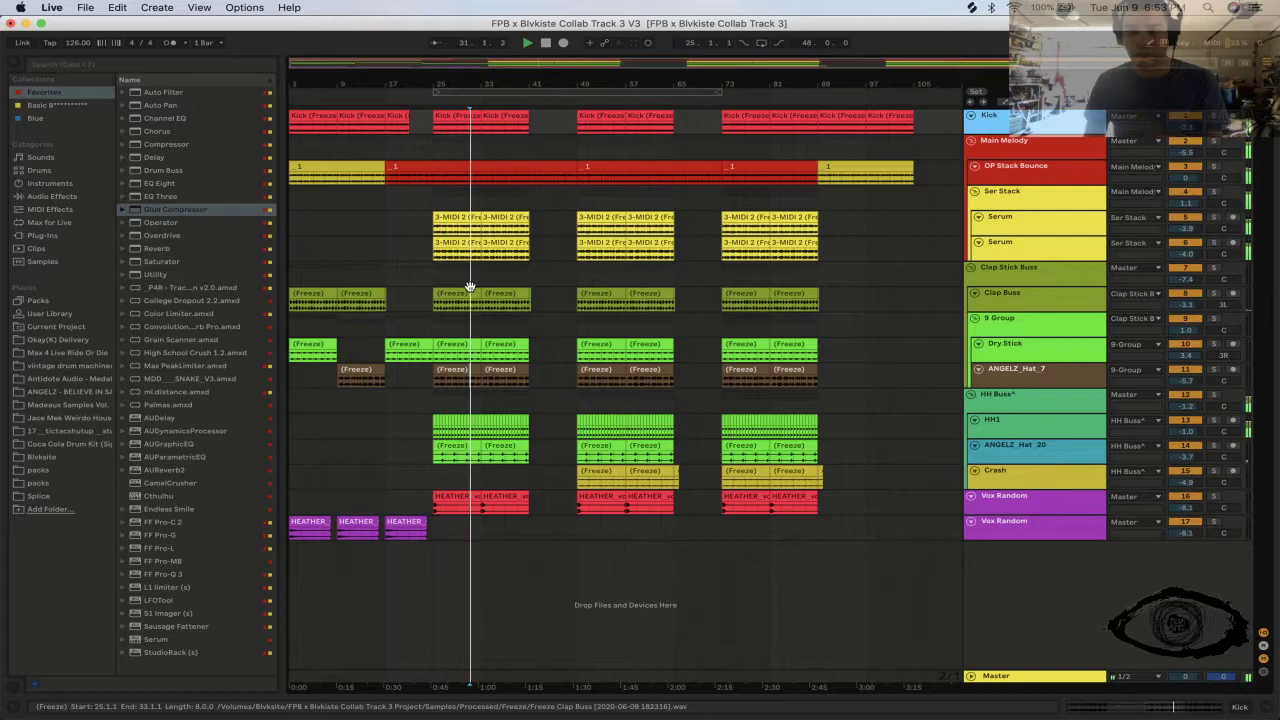
{"action": "key", "text": "space"}
{"action": "key", "text": "space"}
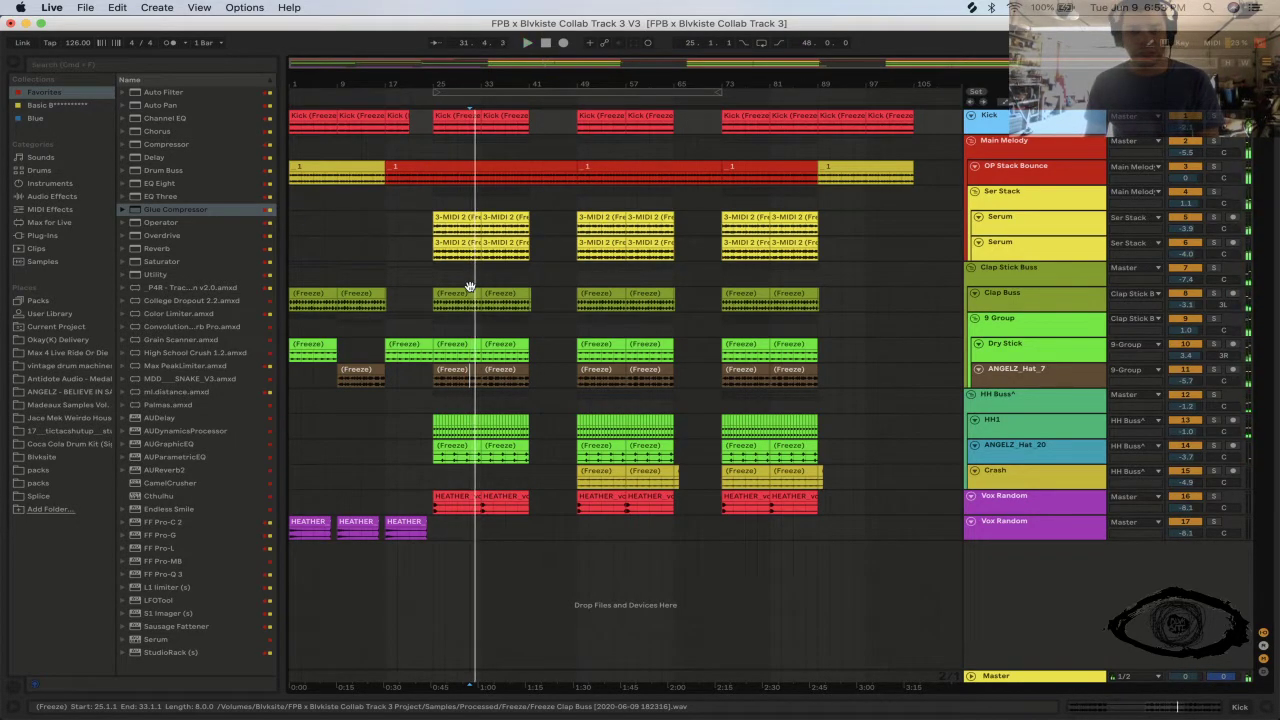
{"action": "left_click", "coordinate": [795, 482]}
{"action": "left_click", "coordinate": [835, 503]}
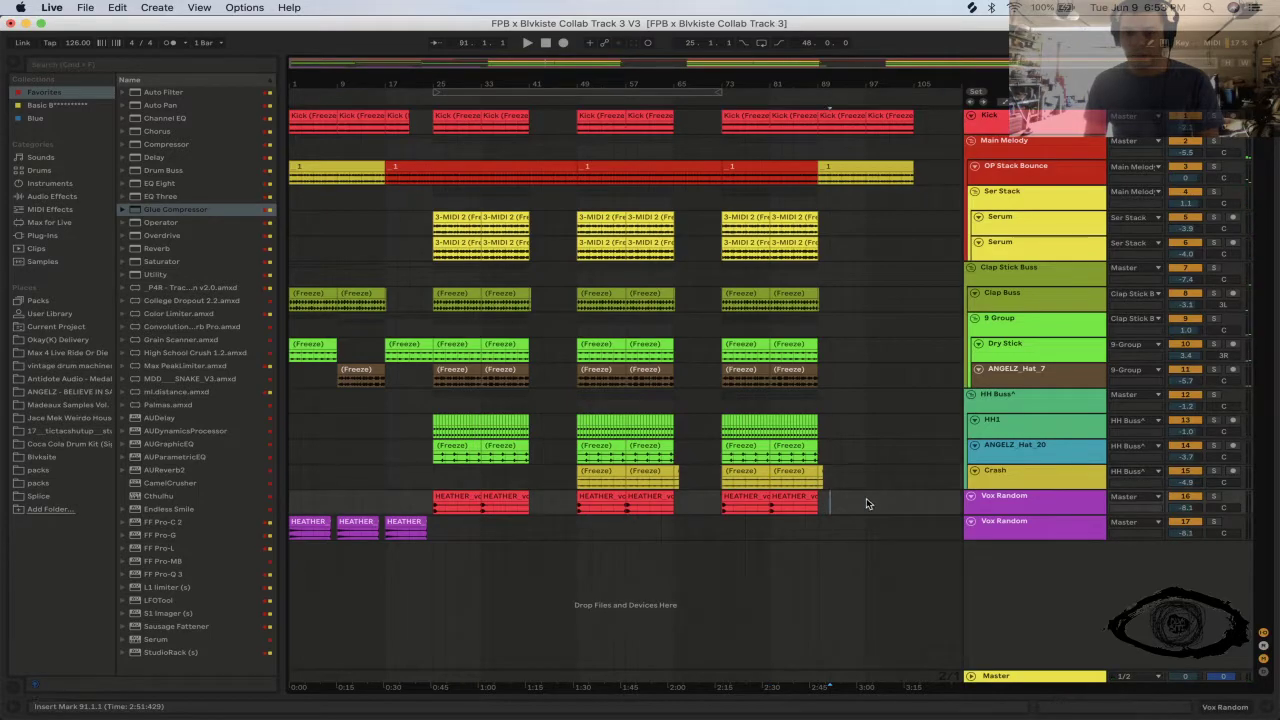
- Examine the device chains of the tracks from the lower Vox Random up to Clap Buss
{"action": "left_click", "coordinate": [1004, 524]}
{"action": "double_click", "coordinate": [1004, 524]}
{"action": "double_click", "coordinate": [1003, 497]}
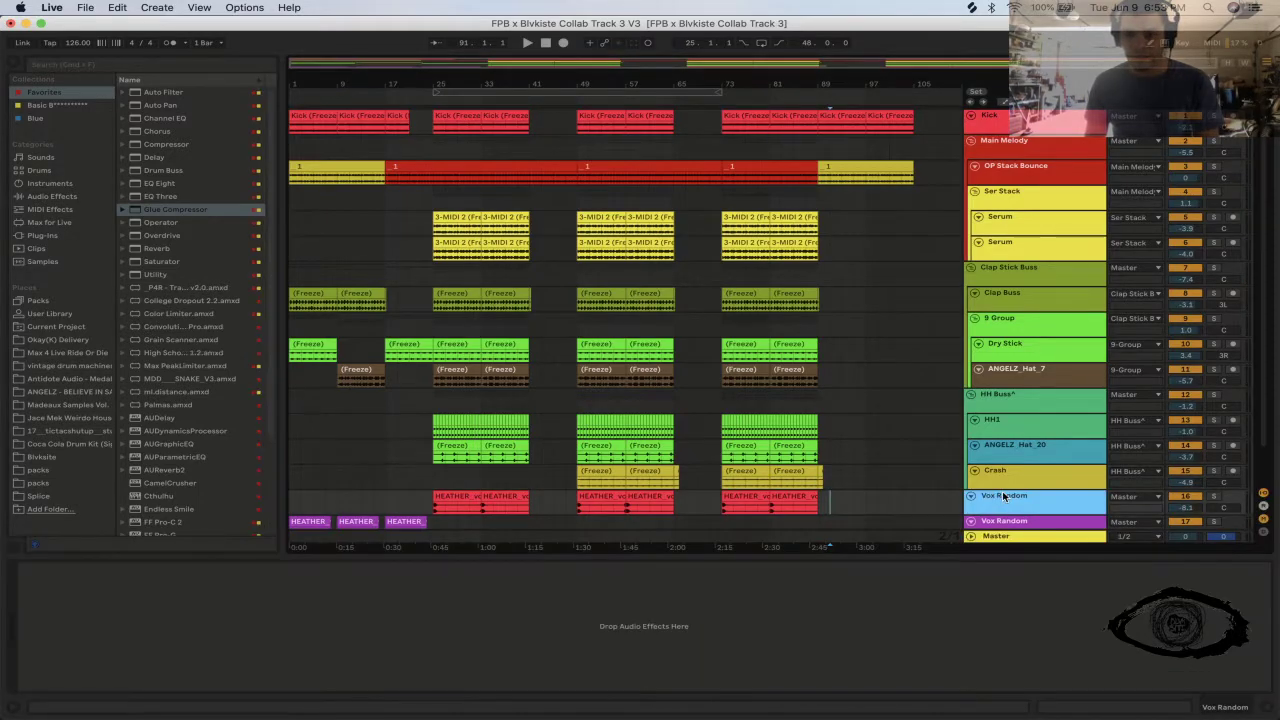
{"action": "double_click", "coordinate": [1003, 475]}
{"action": "double_click", "coordinate": [1003, 450]}
{"action": "left_click", "coordinate": [1000, 397]}
{"action": "left_click", "coordinate": [1000, 371]}
{"action": "double_click", "coordinate": [998, 346]}
{"action": "left_click", "coordinate": [994, 318]}
{"action": "left_click", "coordinate": [993, 296]}
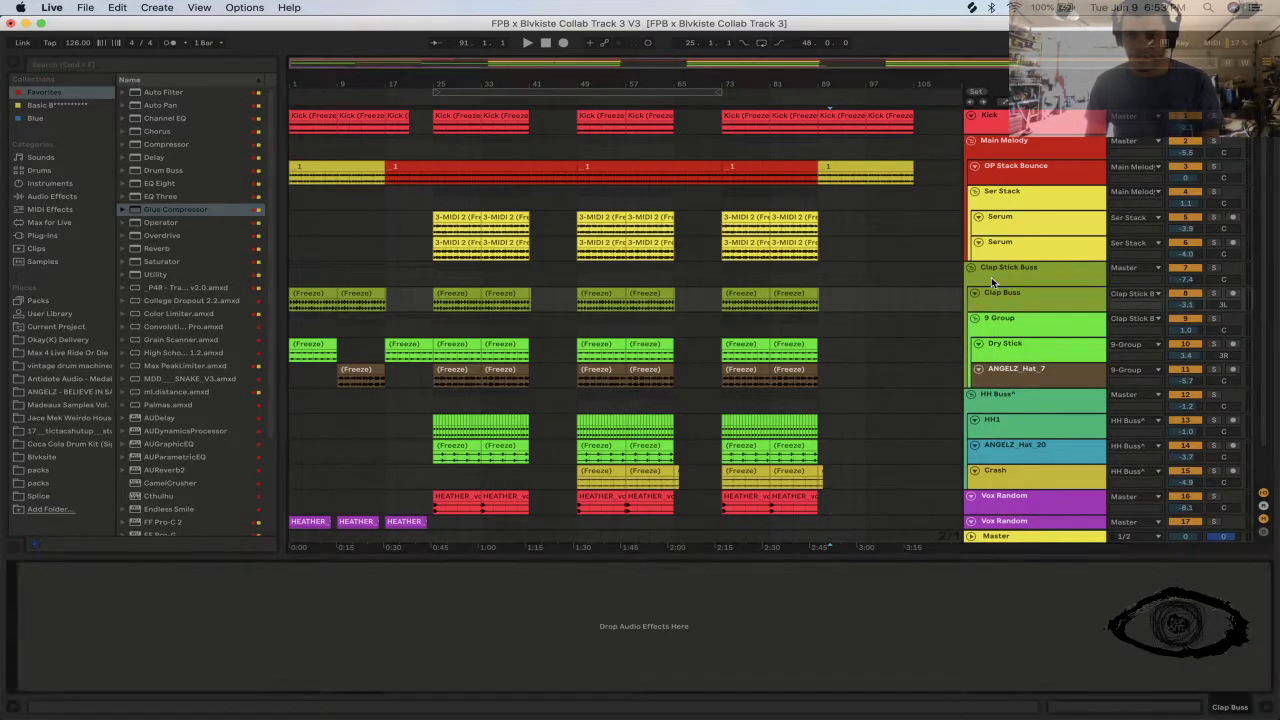
- Cut the entire effects chain, from the L1 limiter through the last EQ Eight, out of the 9 Group track
{"action": "left_click", "coordinate": [998, 318]}
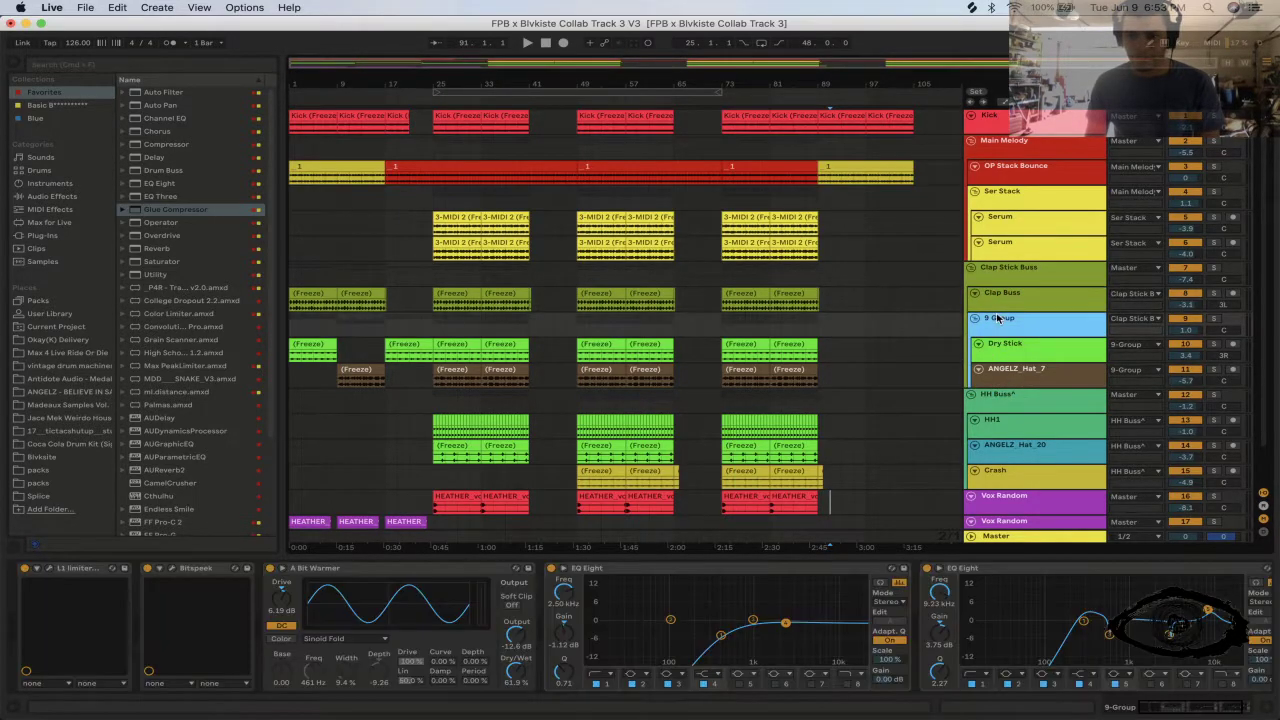
{"action": "left_click", "coordinate": [82, 569]}
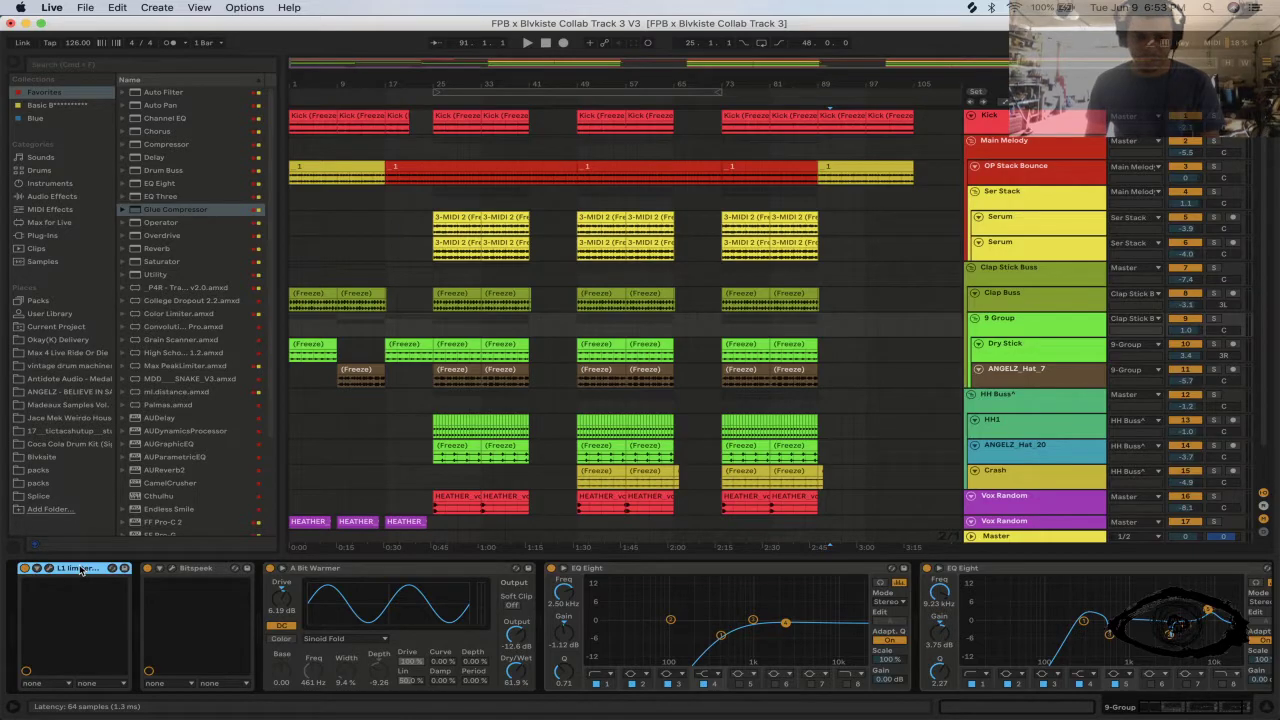
{"action": "key", "text": "super+a"}
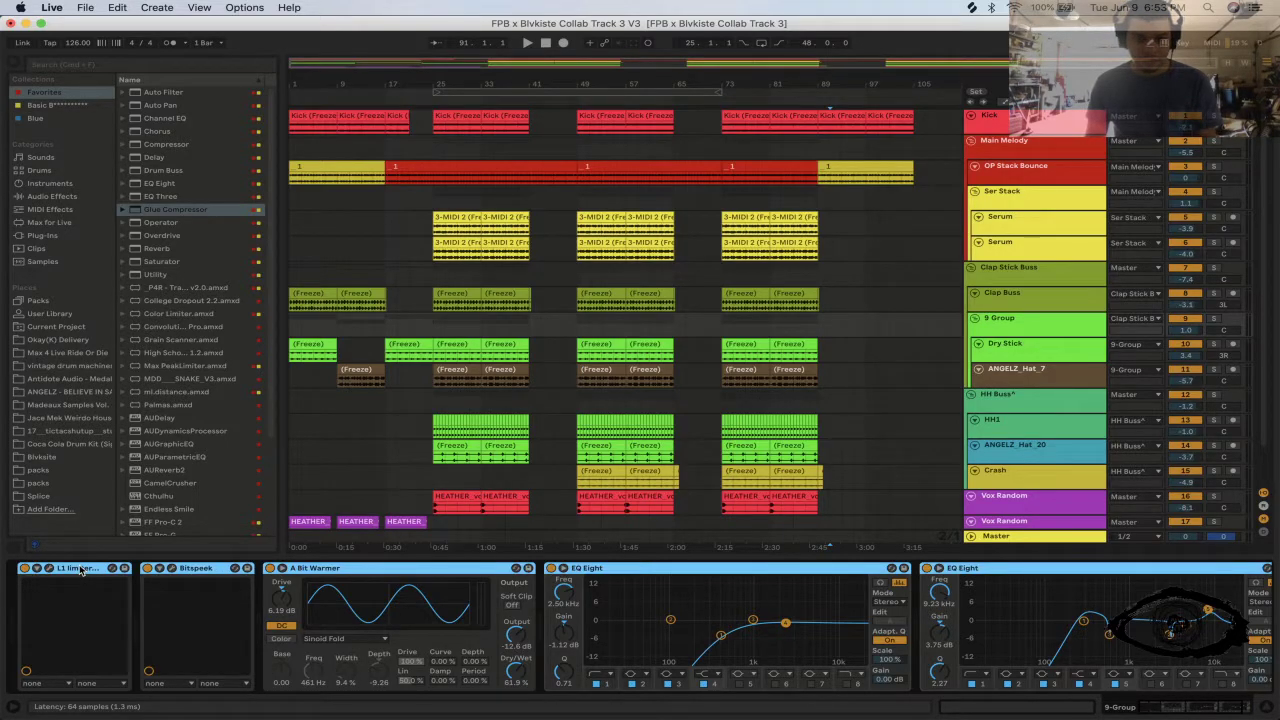
{"action": "key", "text": "super+x"}
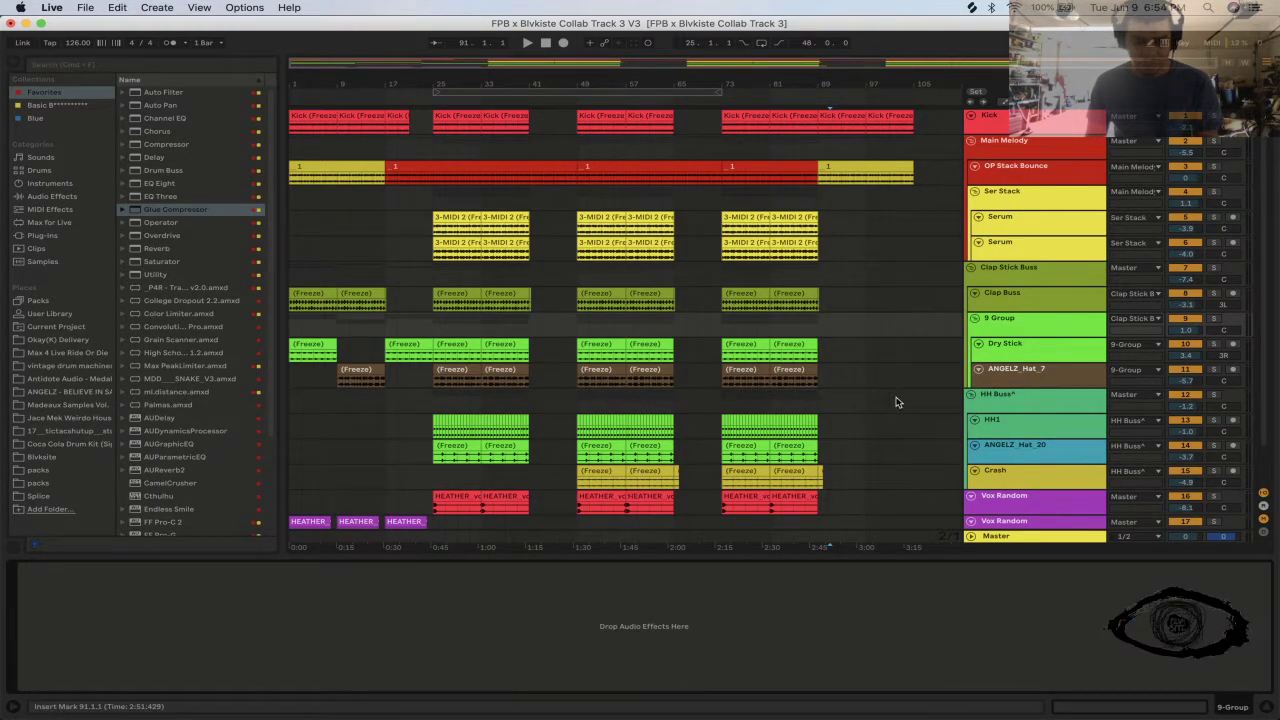
- Paste the cut effects chain onto both the Dry Stick and ANGELZ_Hat_7 tracks
{"action": "left_click", "coordinate": [1008, 326]}
{"action": "left_click", "coordinate": [1012, 345]}
{"action": "left_click", "coordinate": [689, 586]}
{"action": "key", "text": "super+v"}
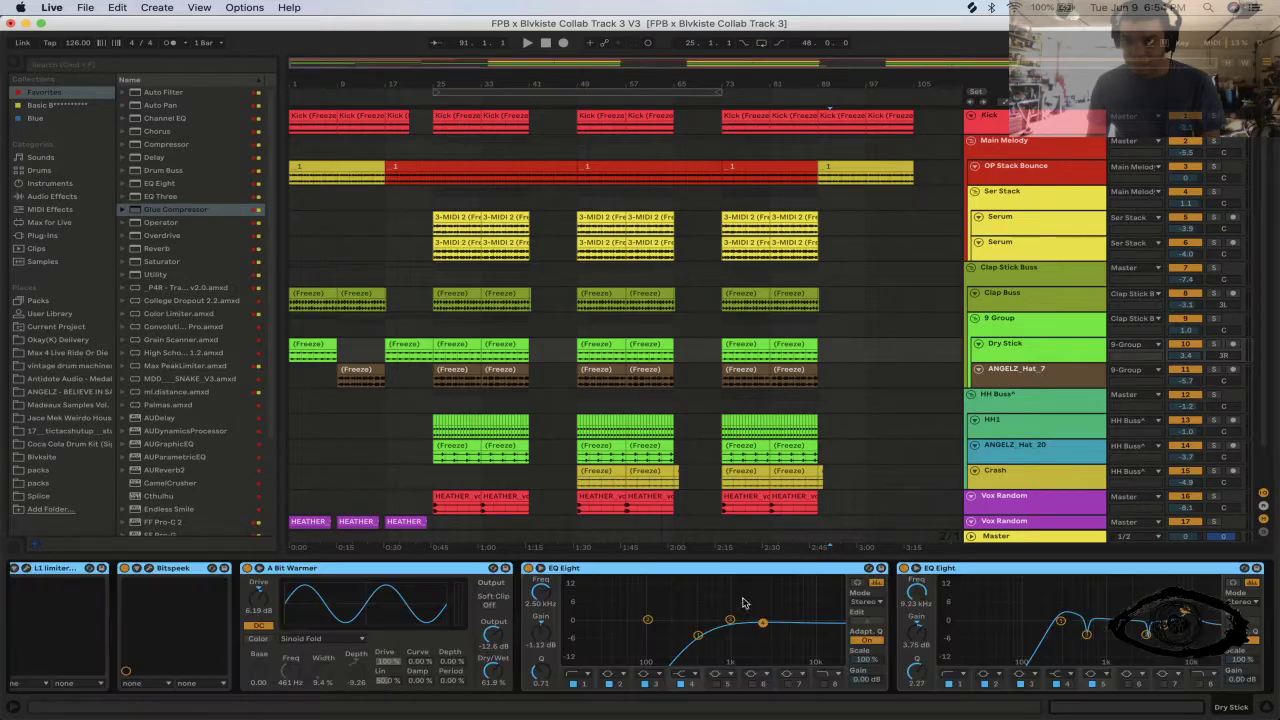
{"action": "left_click", "coordinate": [1018, 370]}
{"action": "left_click", "coordinate": [690, 606]}
{"action": "key", "text": "super+v"}
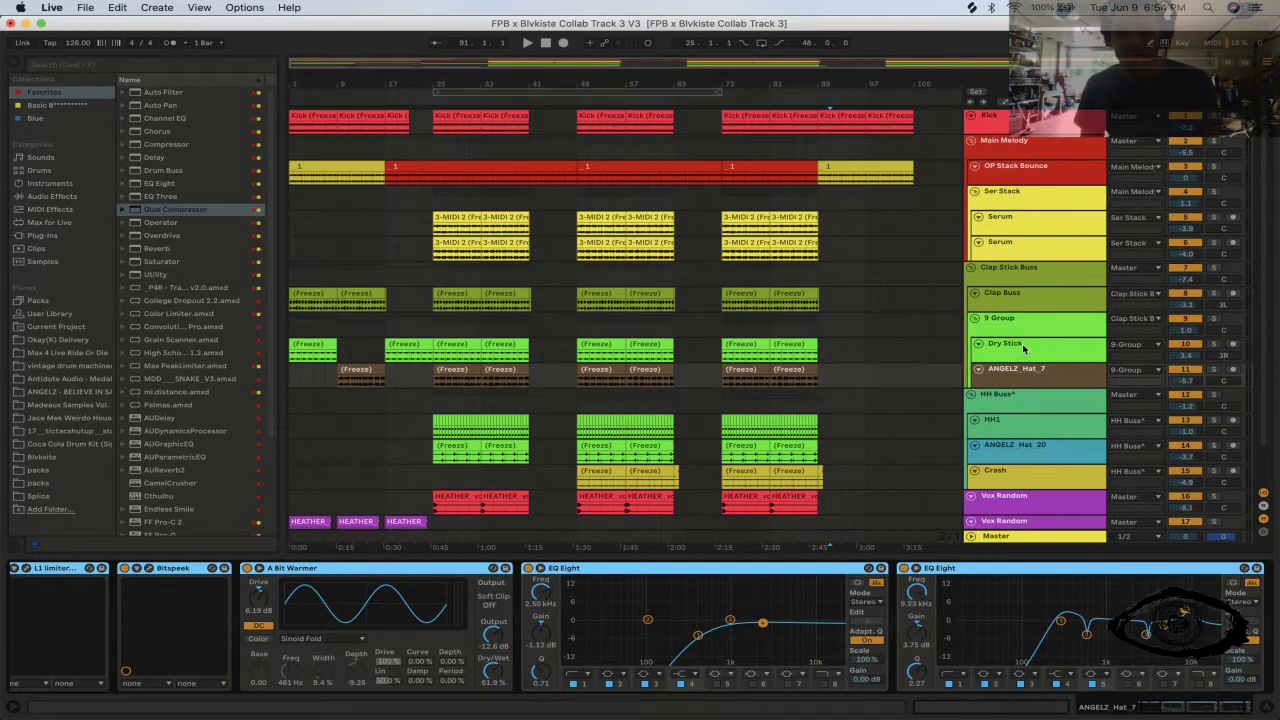
- Freeze the Dry Stick and ANGELZ_Hat_7 tracks together
{"action": "left_click", "coordinate": [1022, 343]}
{"action": "left_click", "coordinate": [1018, 370], "text": "shift"}
{"action": "right_click", "coordinate": [1018, 370]}
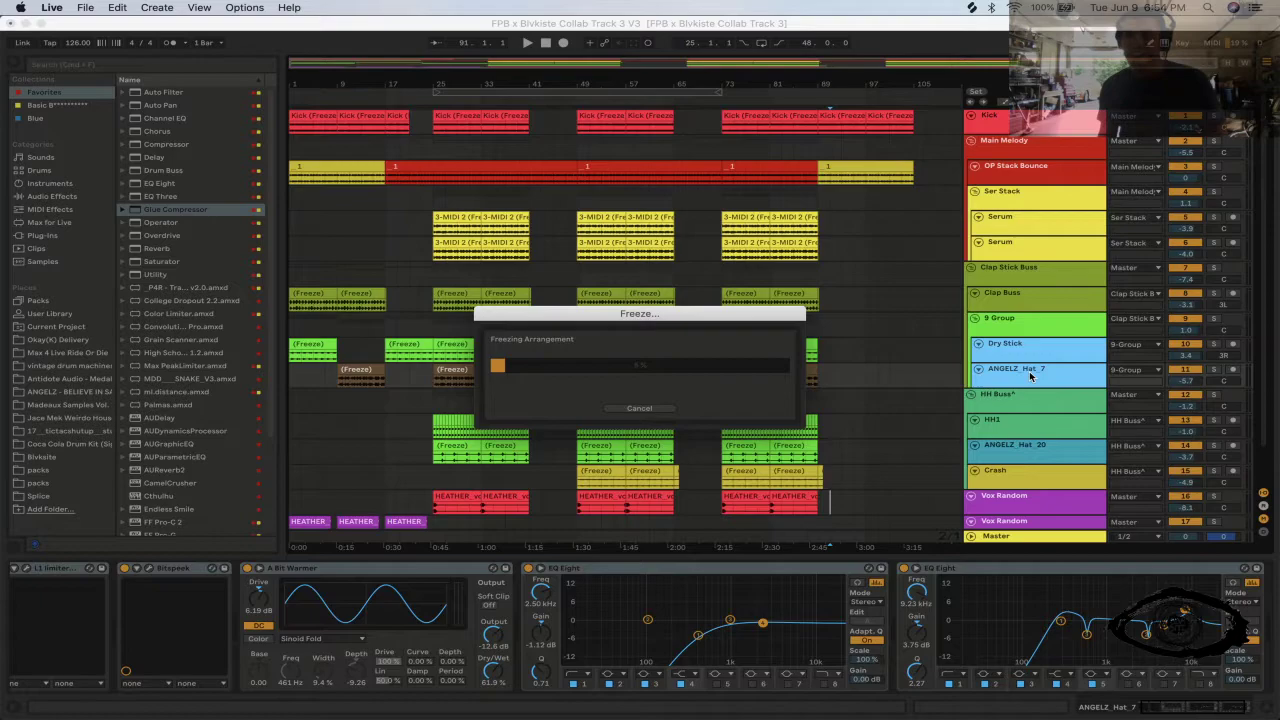
- Switch to Streamlabs OBS, open the skipped-frames troubleshooter, and review the General, Stream and Output settings
{"action": "key", "text": "super+Tab"}
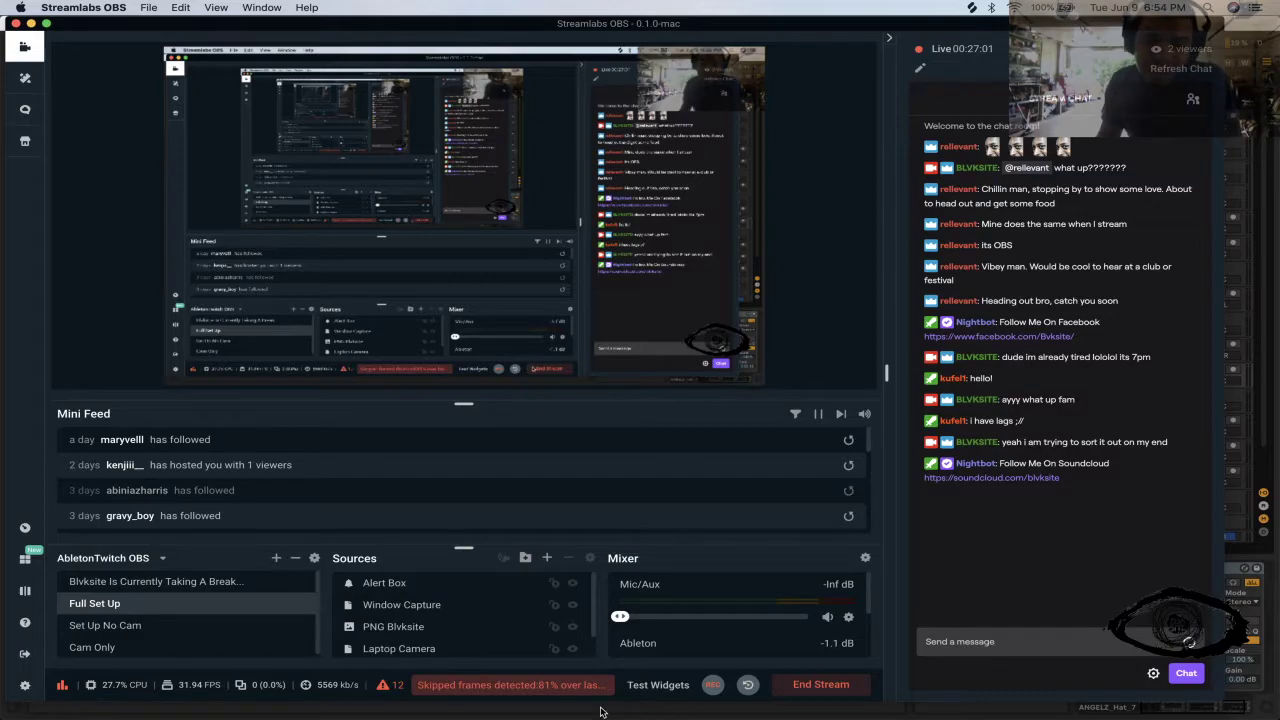
{"action": "left_click", "coordinate": [508, 685]}
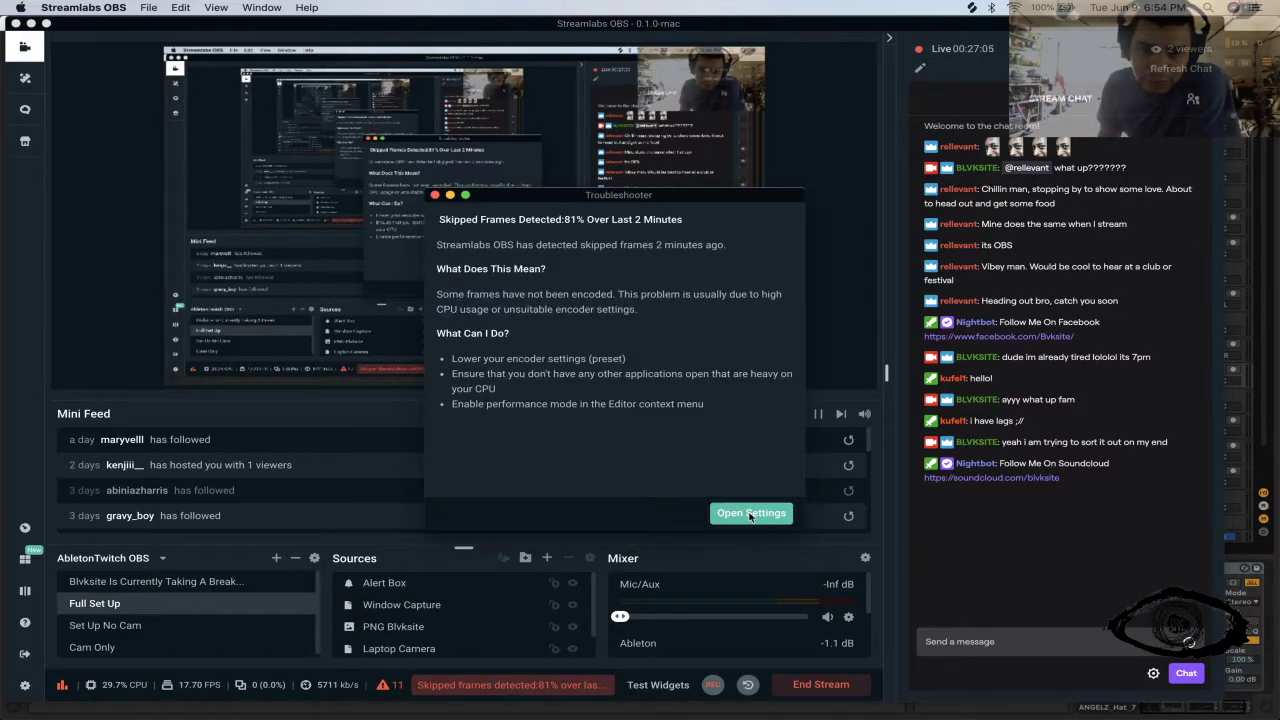
{"action": "left_click", "coordinate": [751, 513]}
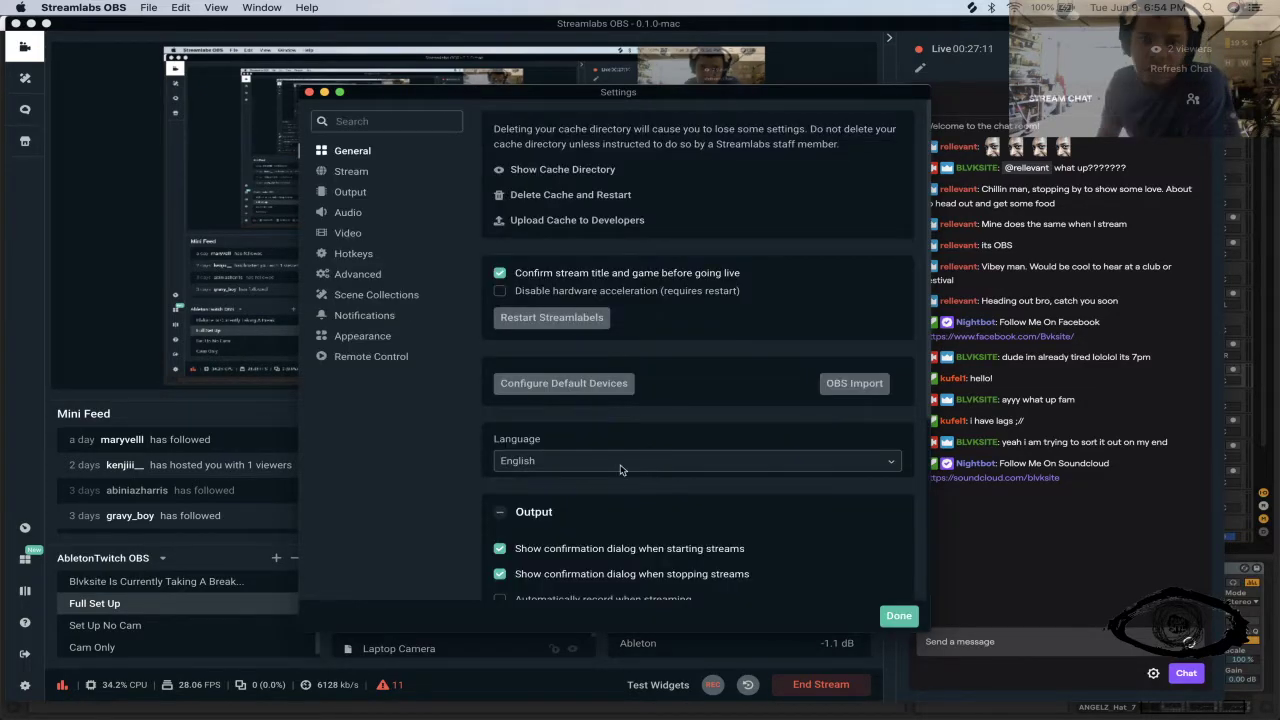
{"action": "left_click", "coordinate": [351, 176]}
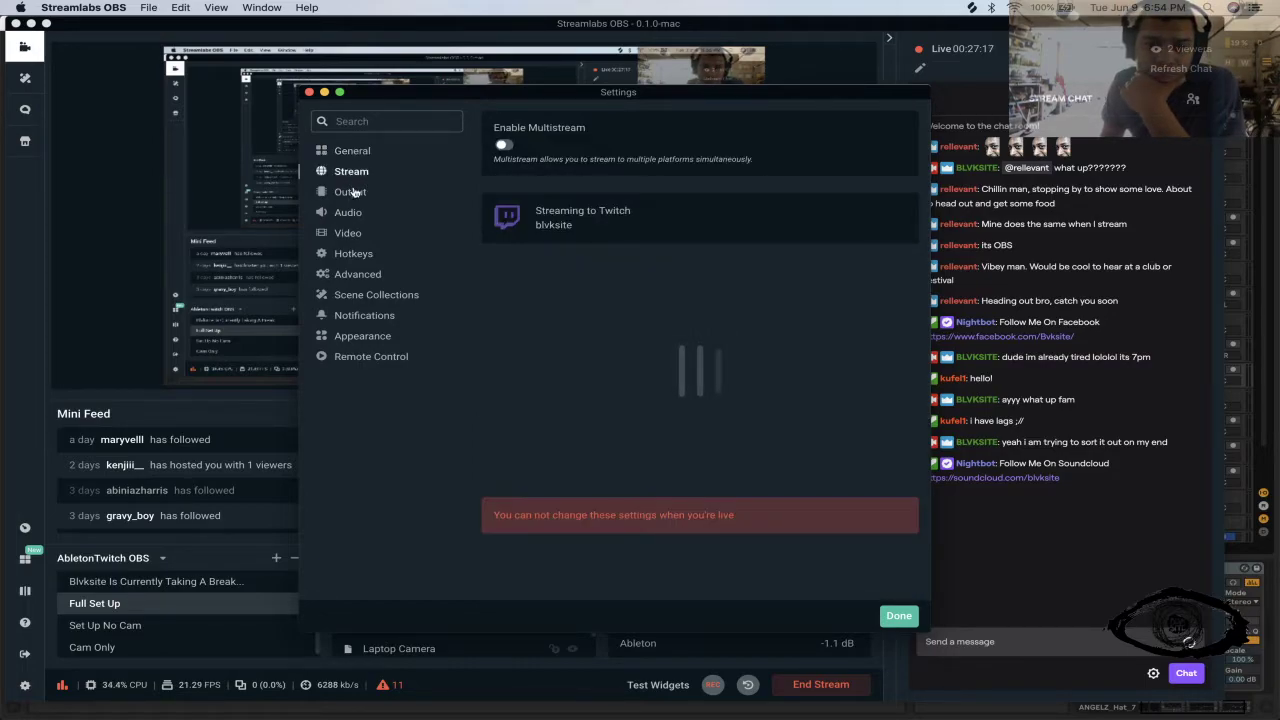
{"action": "left_click", "coordinate": [350, 192]}
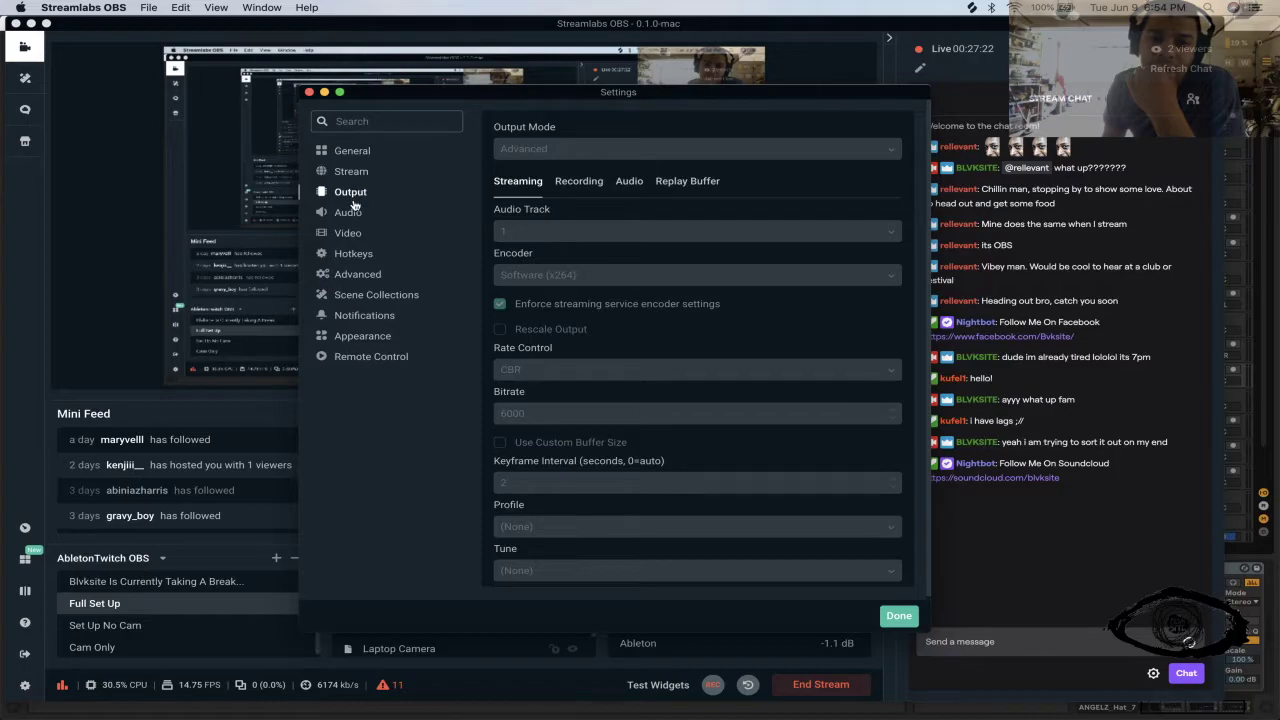
{"action": "left_click", "coordinate": [309, 92]}
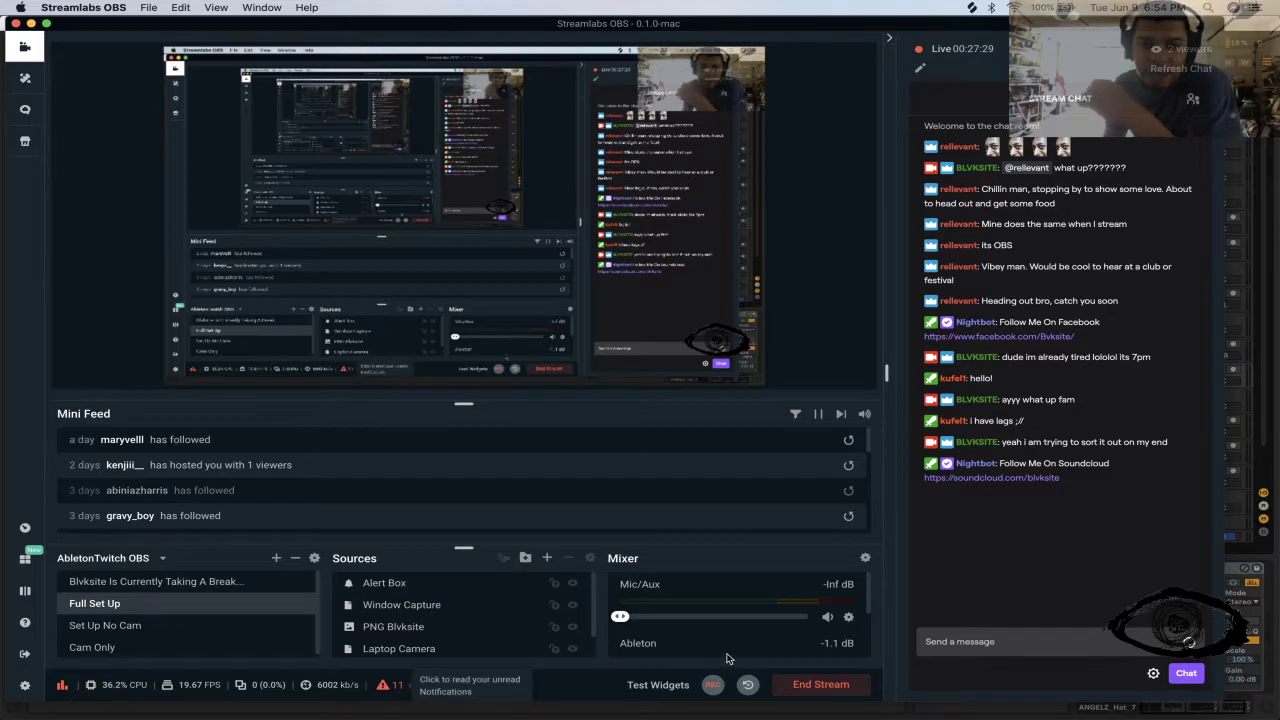
- Send the chat message "my bad" mentioning the viewer who reported lag, and return to Ableton Live
{"action": "left_click", "coordinate": [1002, 641]}
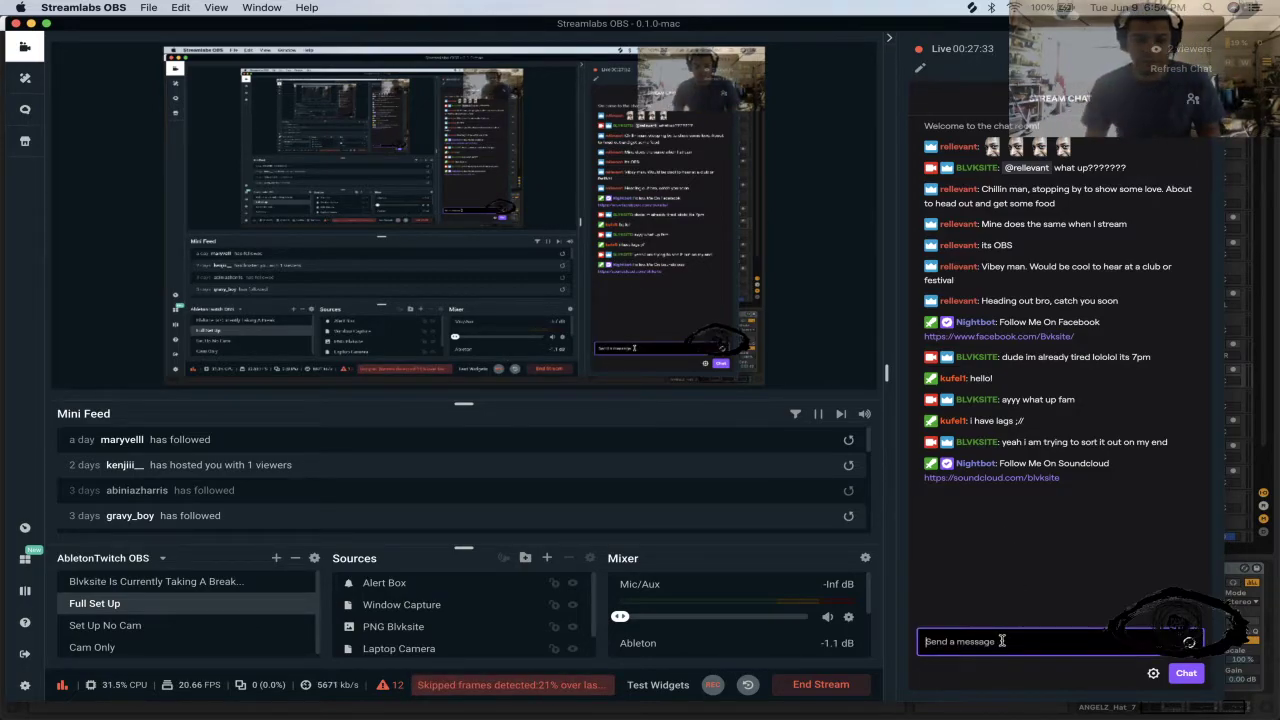
{"action": "type", "text": "@"}
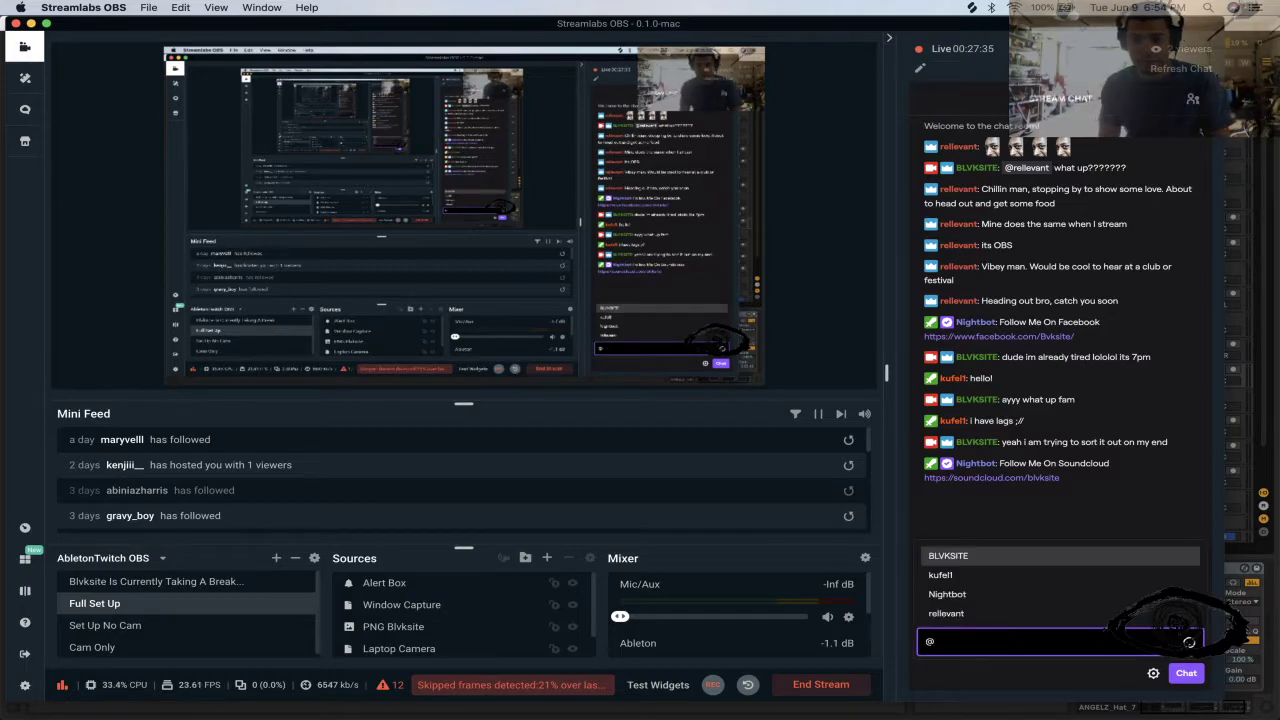
{"action": "key", "text": "Down"}
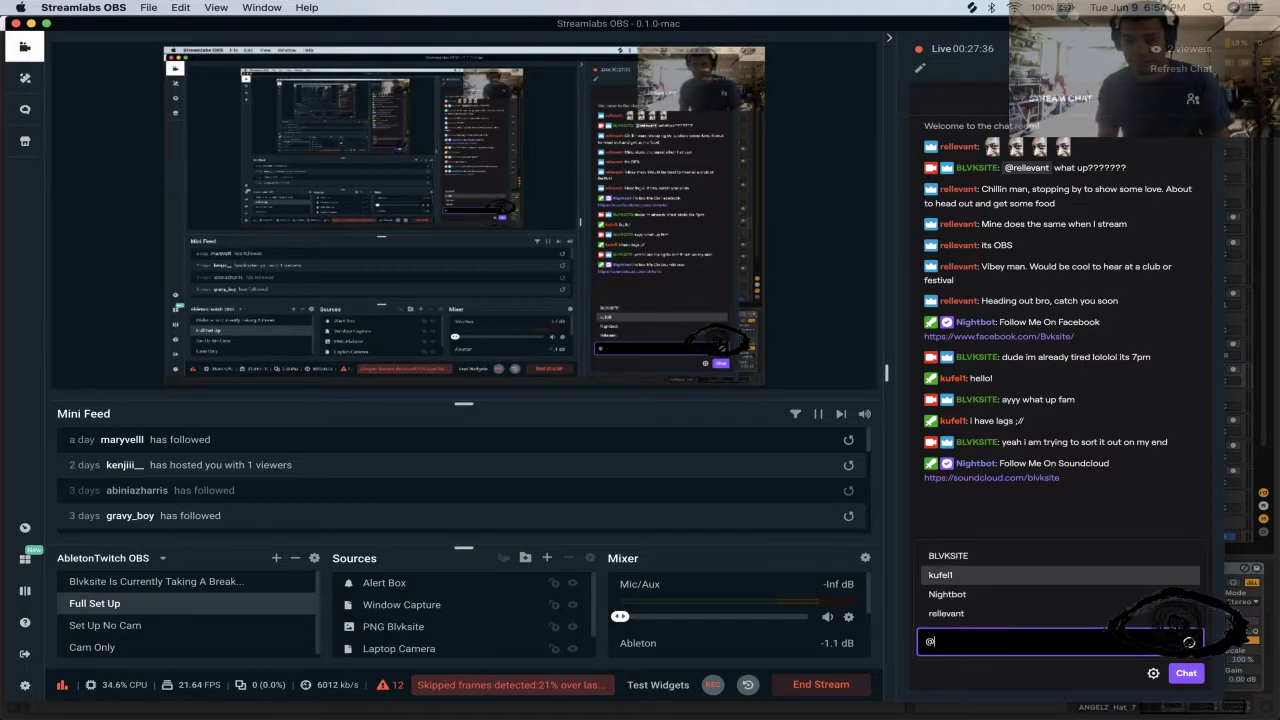
{"action": "key", "text": "Tab"}
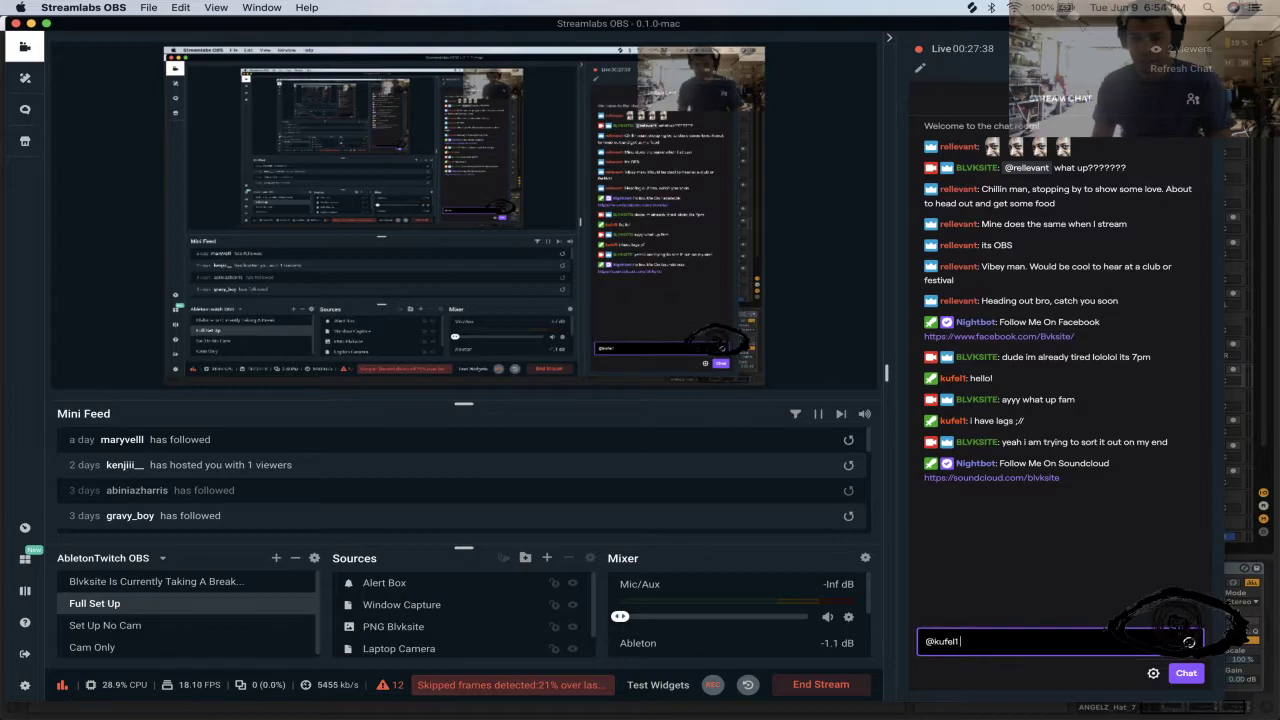
{"action": "type", "text": "my bad"}
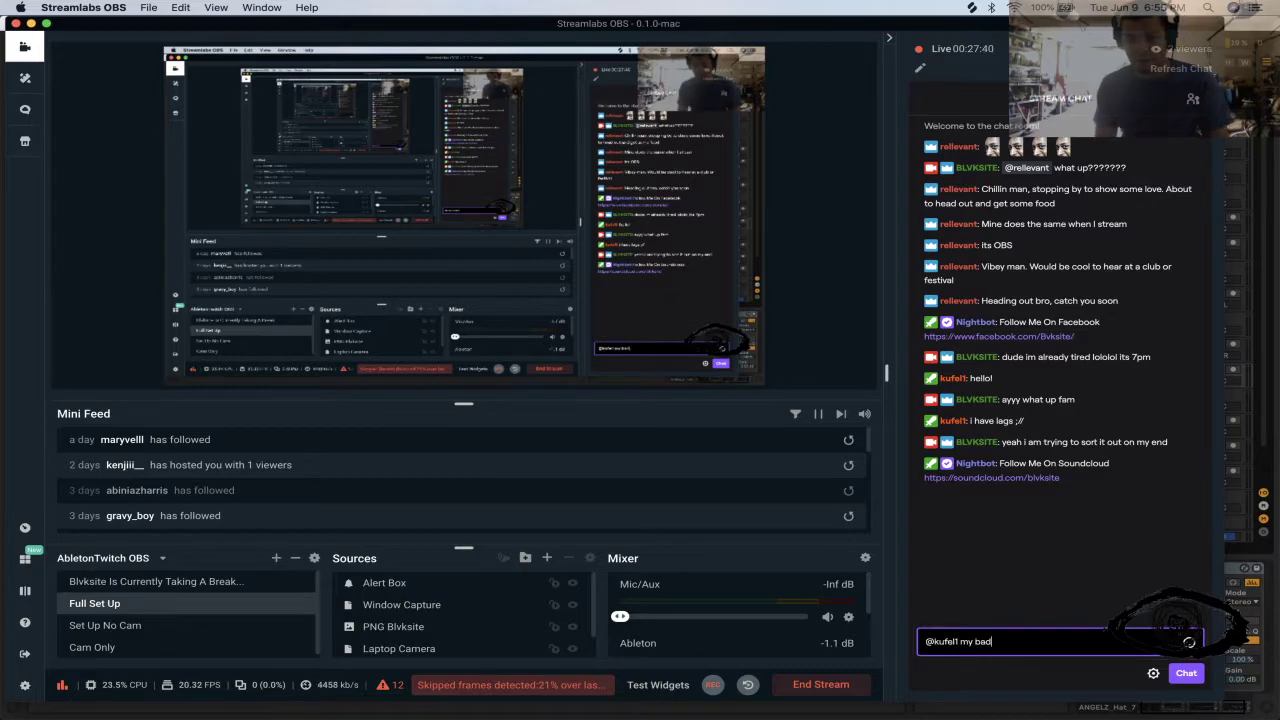
{"action": "key", "text": "Return"}
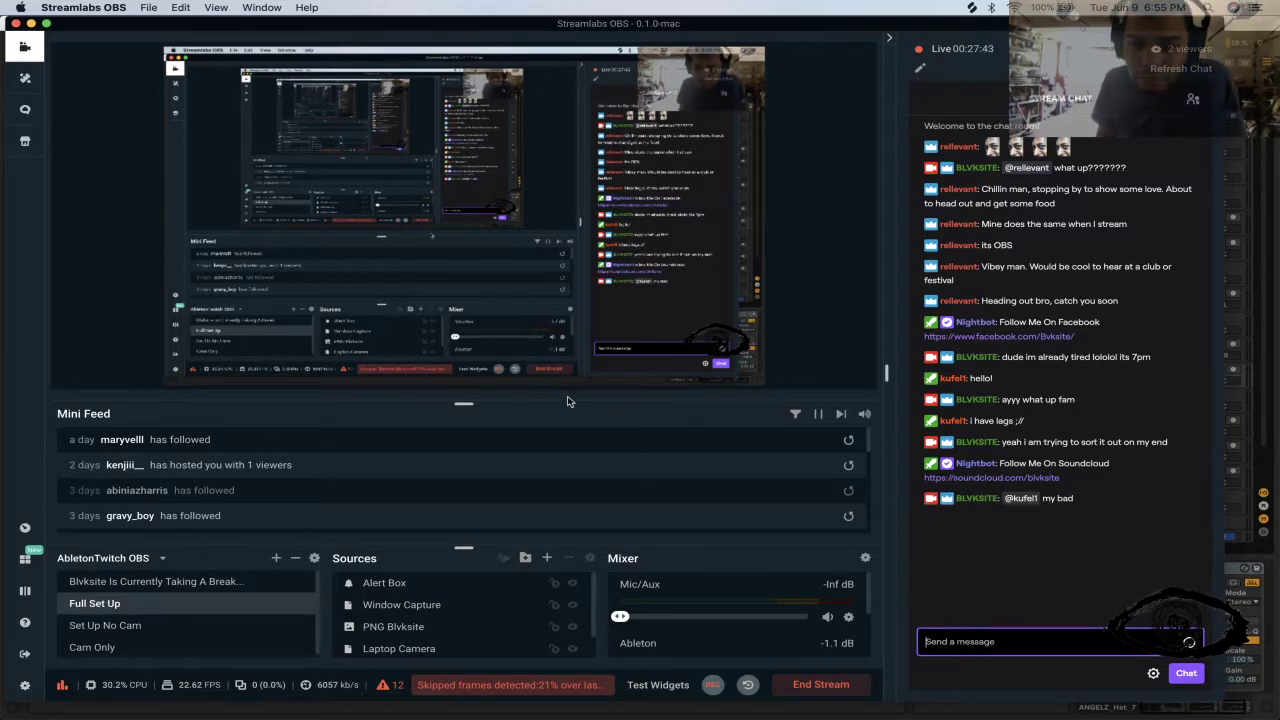
{"action": "key", "text": "super+Tab"}
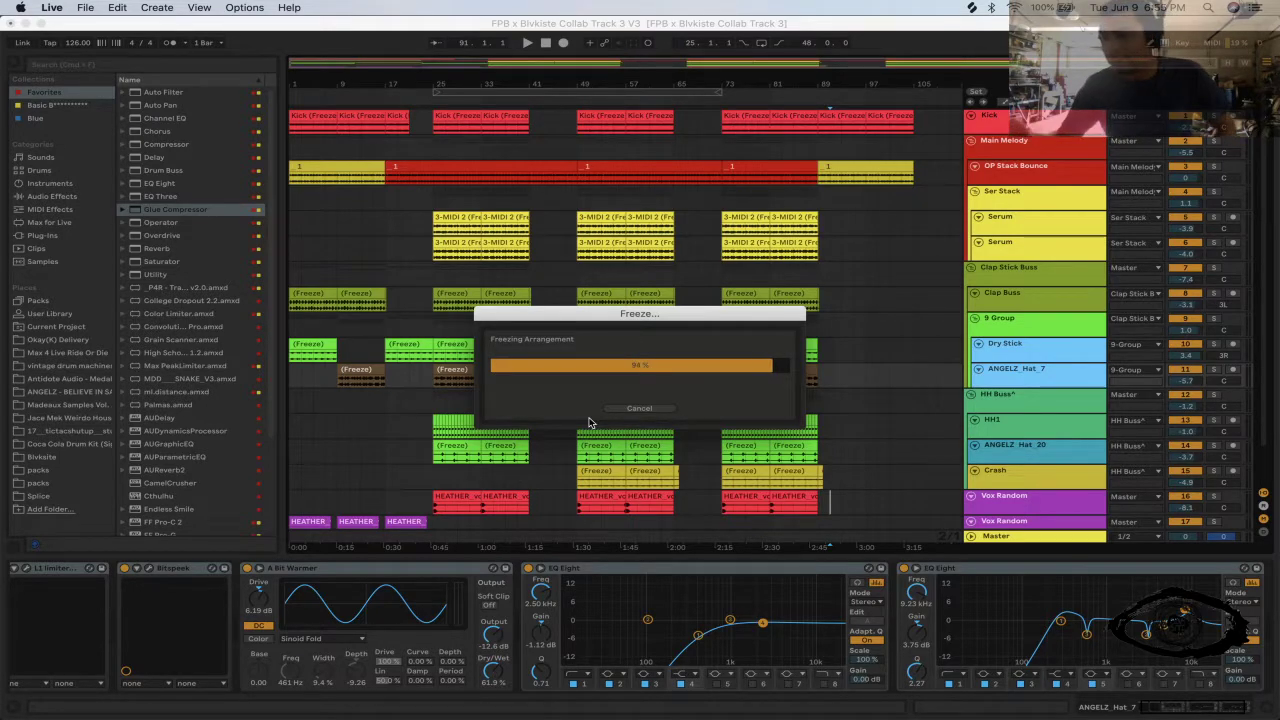
- Flatten the frozen Dry Stick and ANGELZ_Hat_7 tracks
{"action": "mouse_move", "coordinate": [543, 702]}
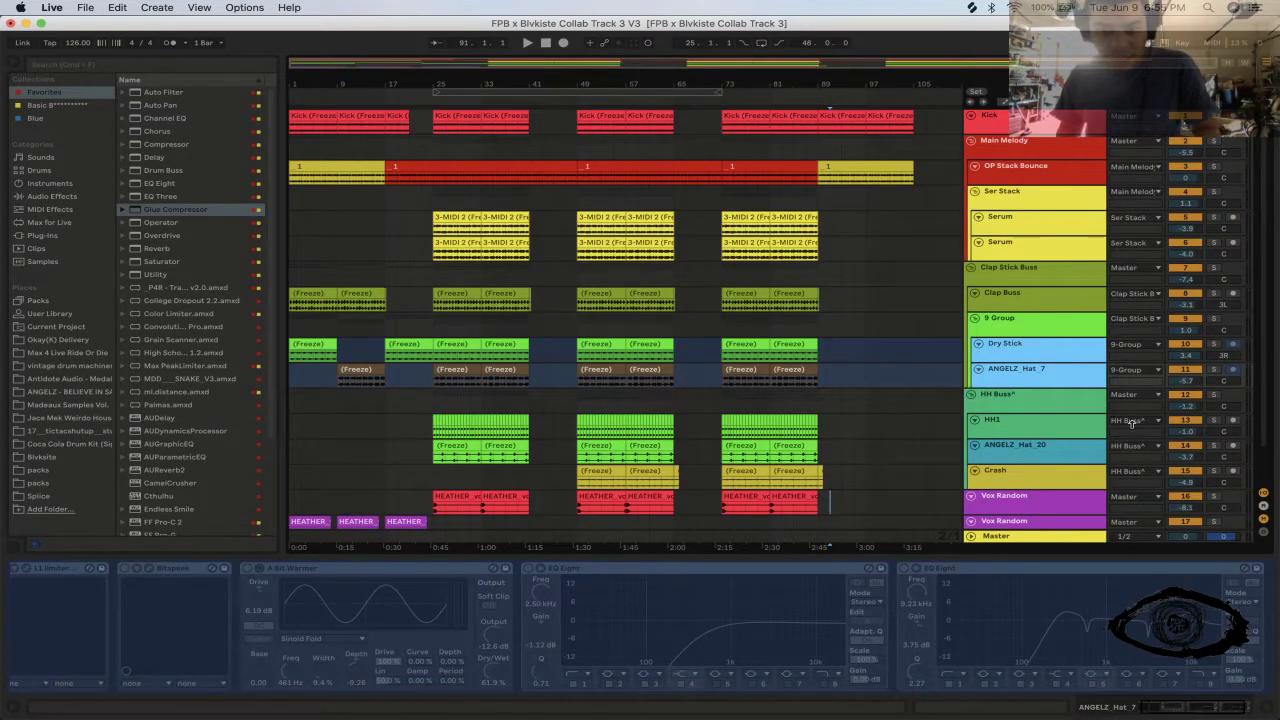
{"action": "right_click", "coordinate": [1068, 370]}
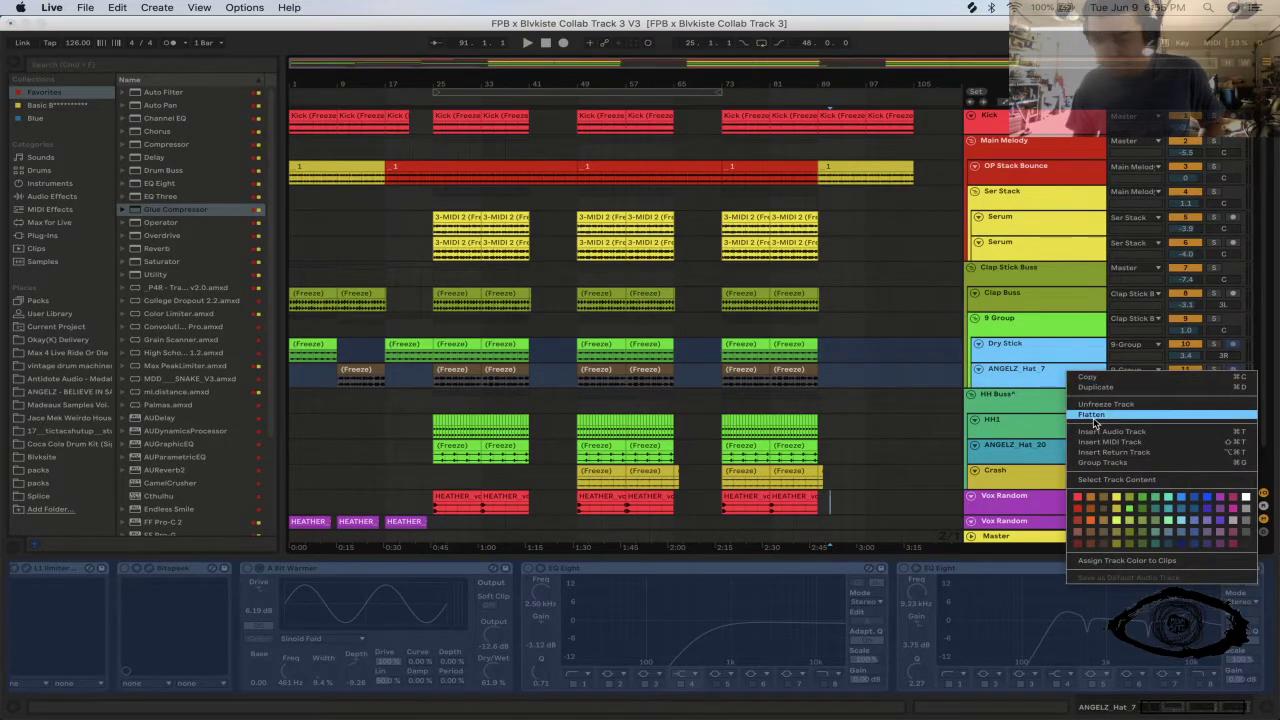
{"action": "left_click", "coordinate": [1093, 416]}
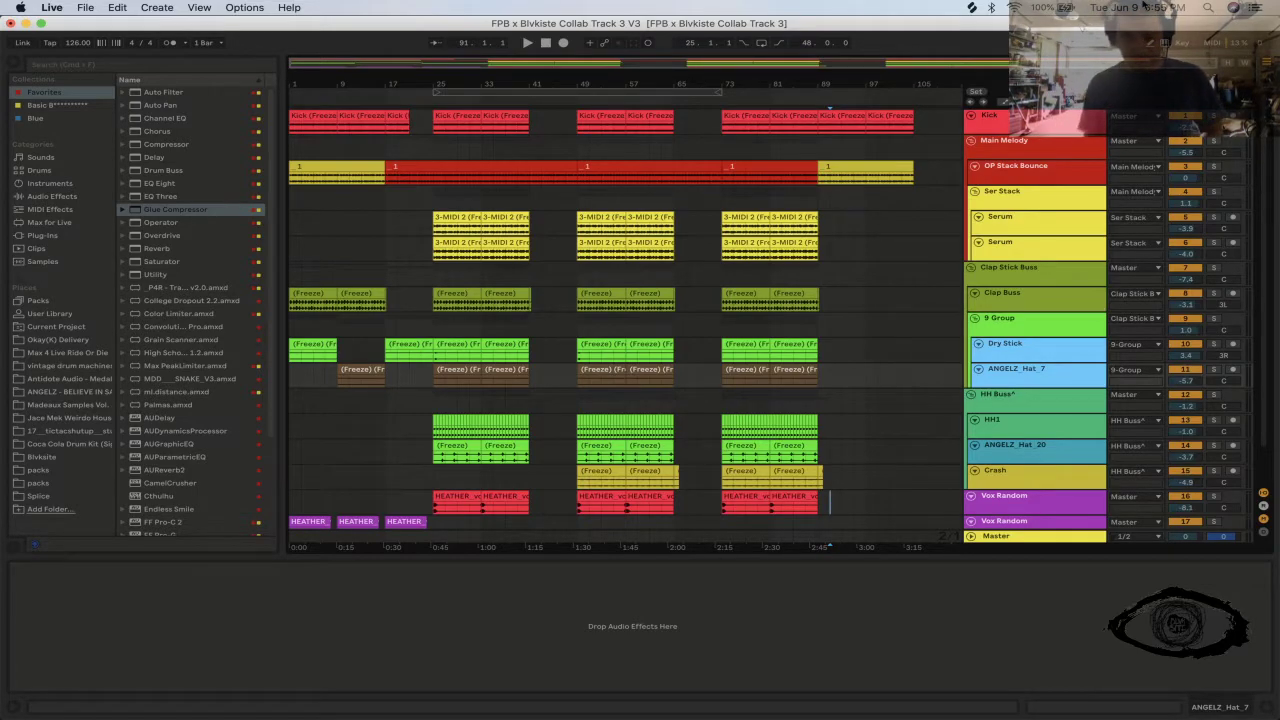
- Switch to Streamlabs OBS, read and close the skipped-frames troubleshooter, and return to Ableton Live
{"action": "key", "text": "super+Tab"}
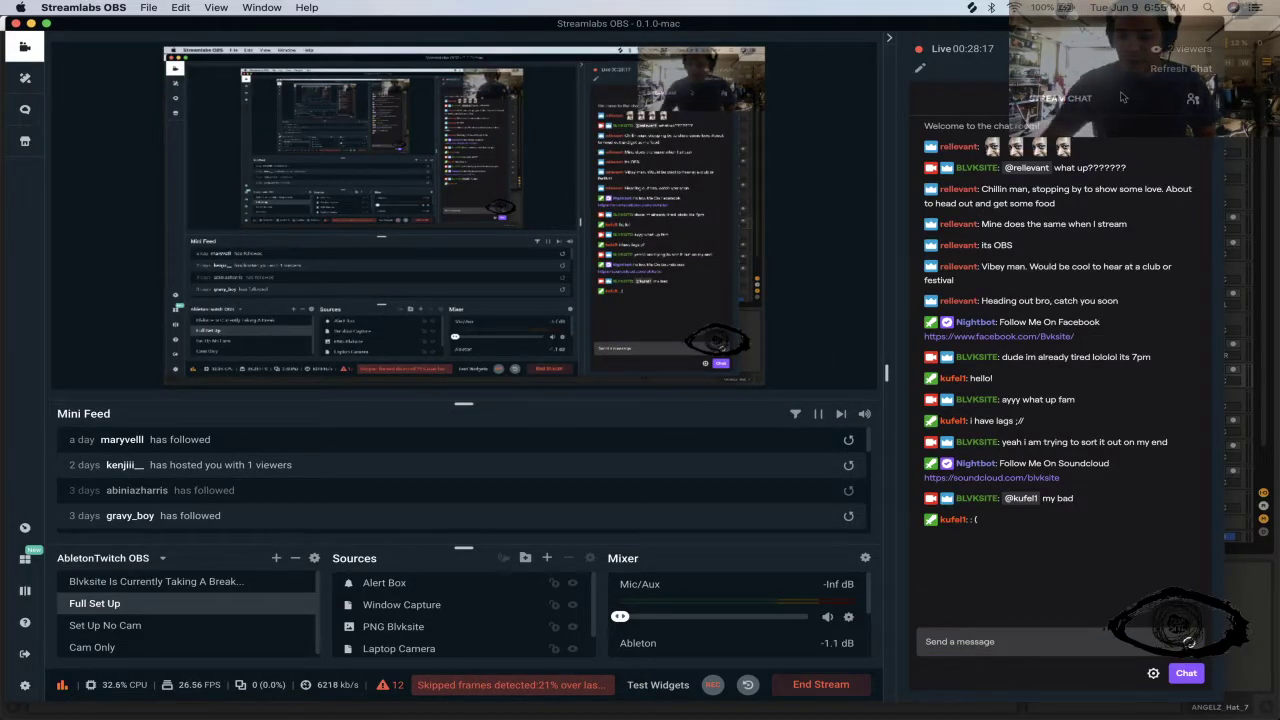
{"action": "left_click", "coordinate": [545, 688]}
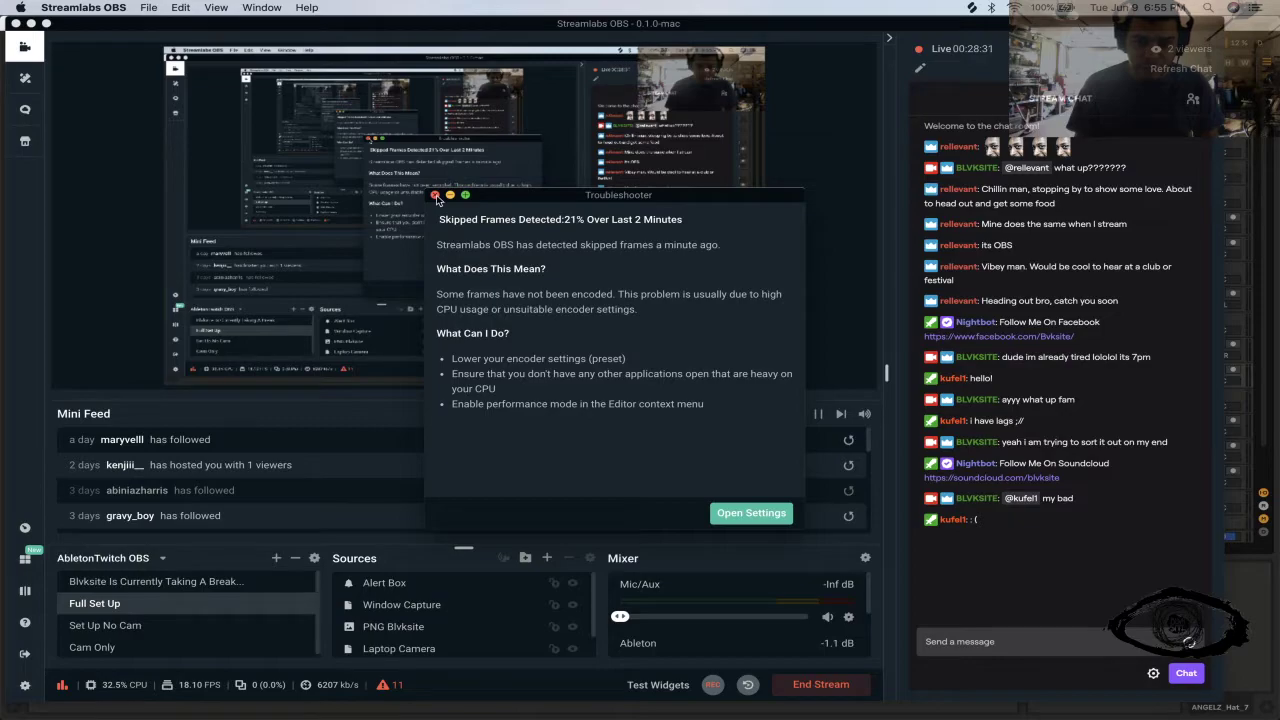
{"action": "left_click", "coordinate": [435, 195]}
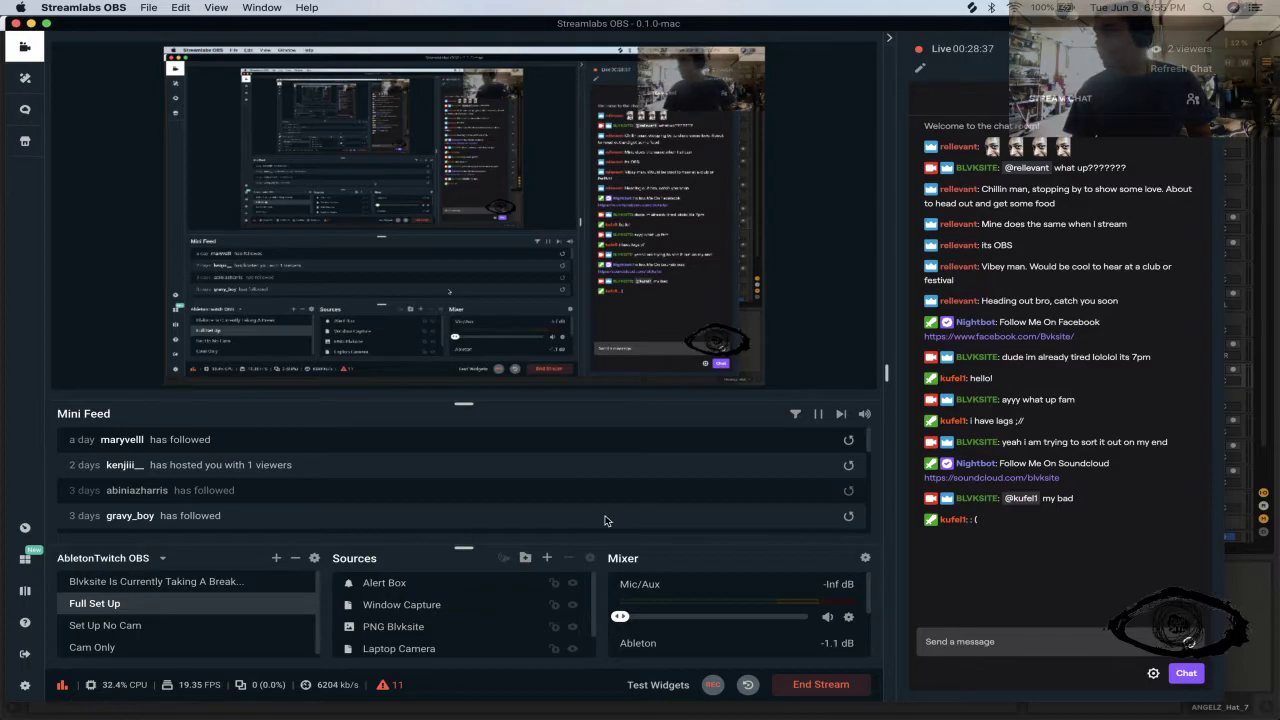
{"action": "key", "text": "super+Tab"}
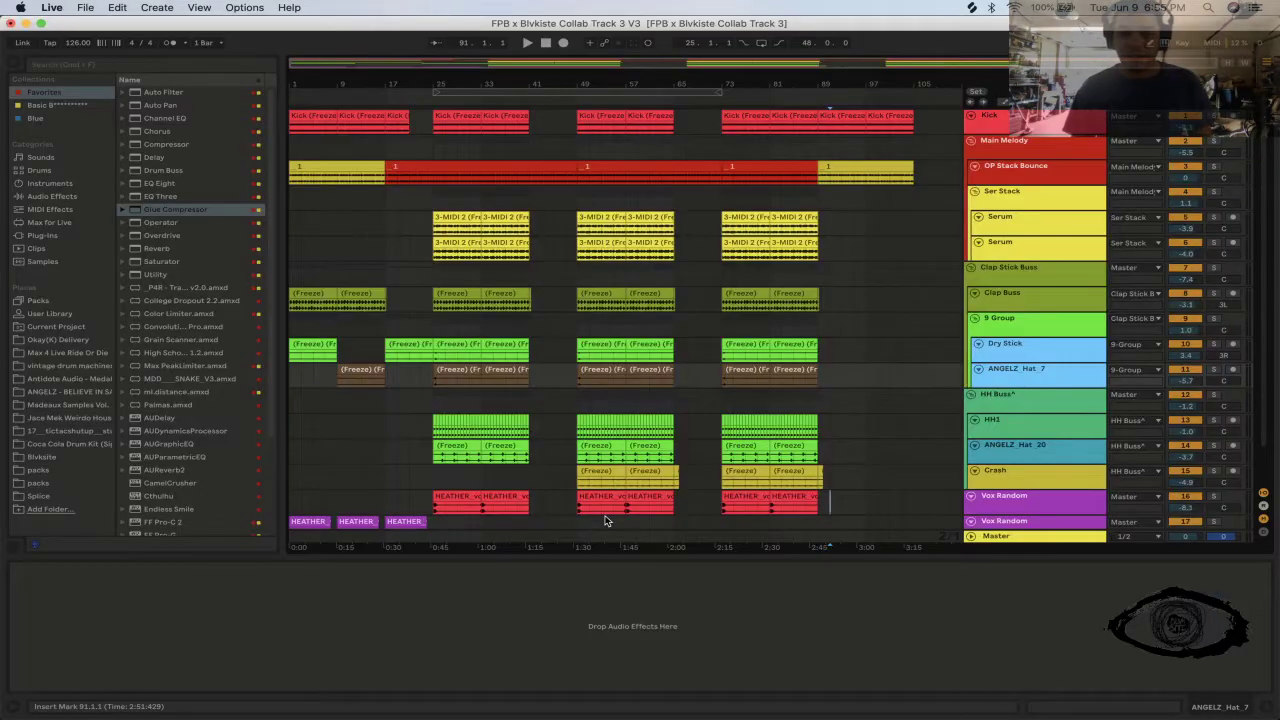
- Switch the audio output device to Built-in Output and back to Scarlett 6i6 USB (6 In, 12 Out), and play from the first OP Stack Bounce clip
{"action": "double_click", "coordinate": [338, 163]}
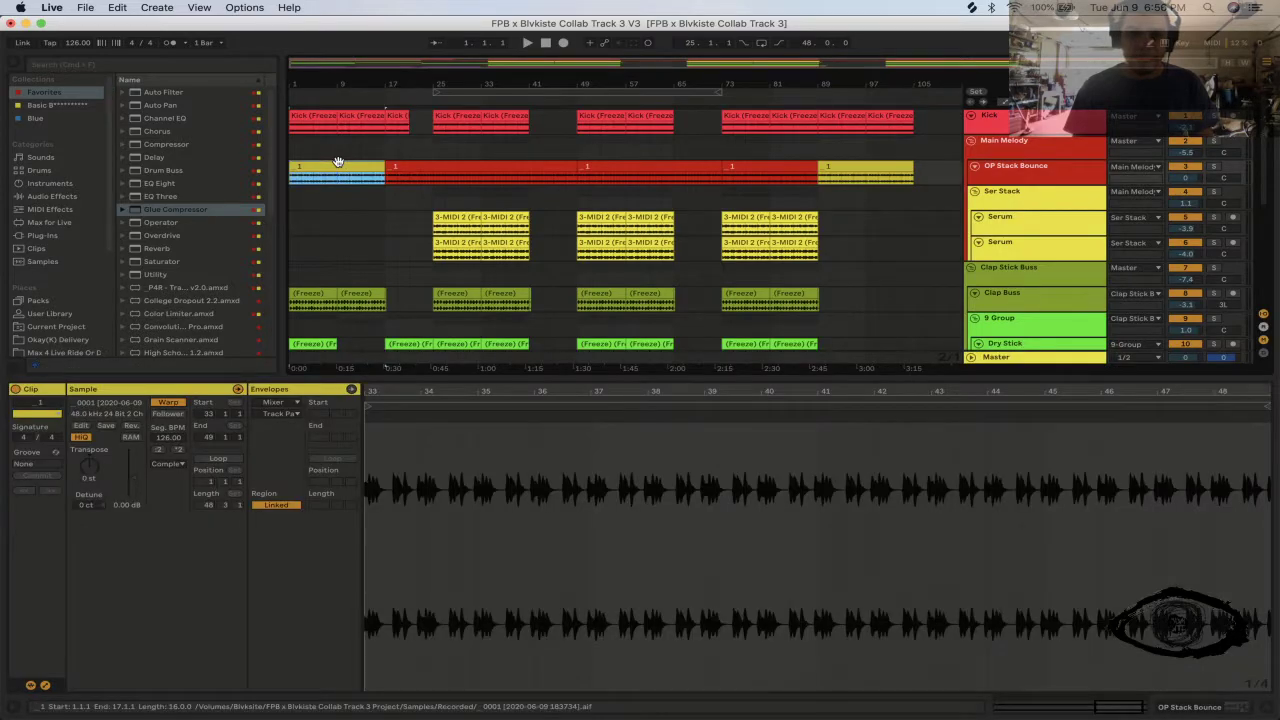
{"action": "key", "text": "super+comma"}
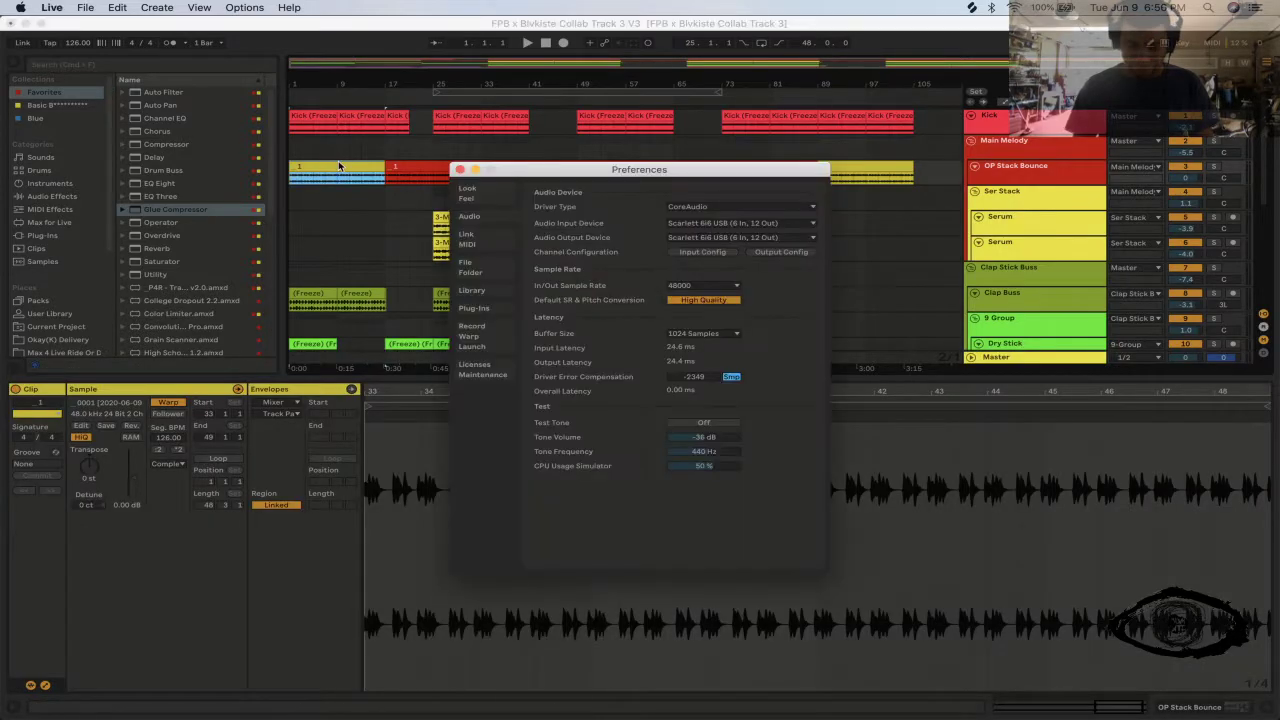
{"action": "left_click", "coordinate": [727, 228]}
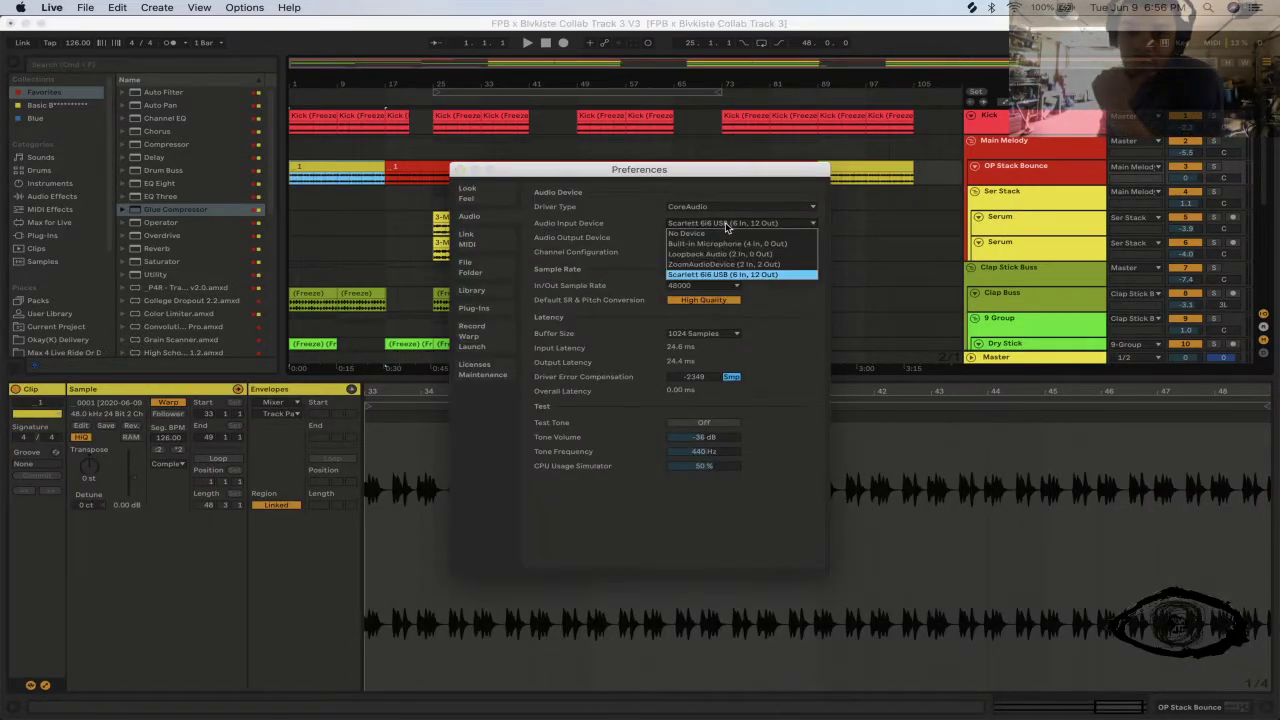
{"action": "left_click", "coordinate": [727, 228]}
{"action": "double_click", "coordinate": [729, 240]}
{"action": "left_click", "coordinate": [729, 240]}
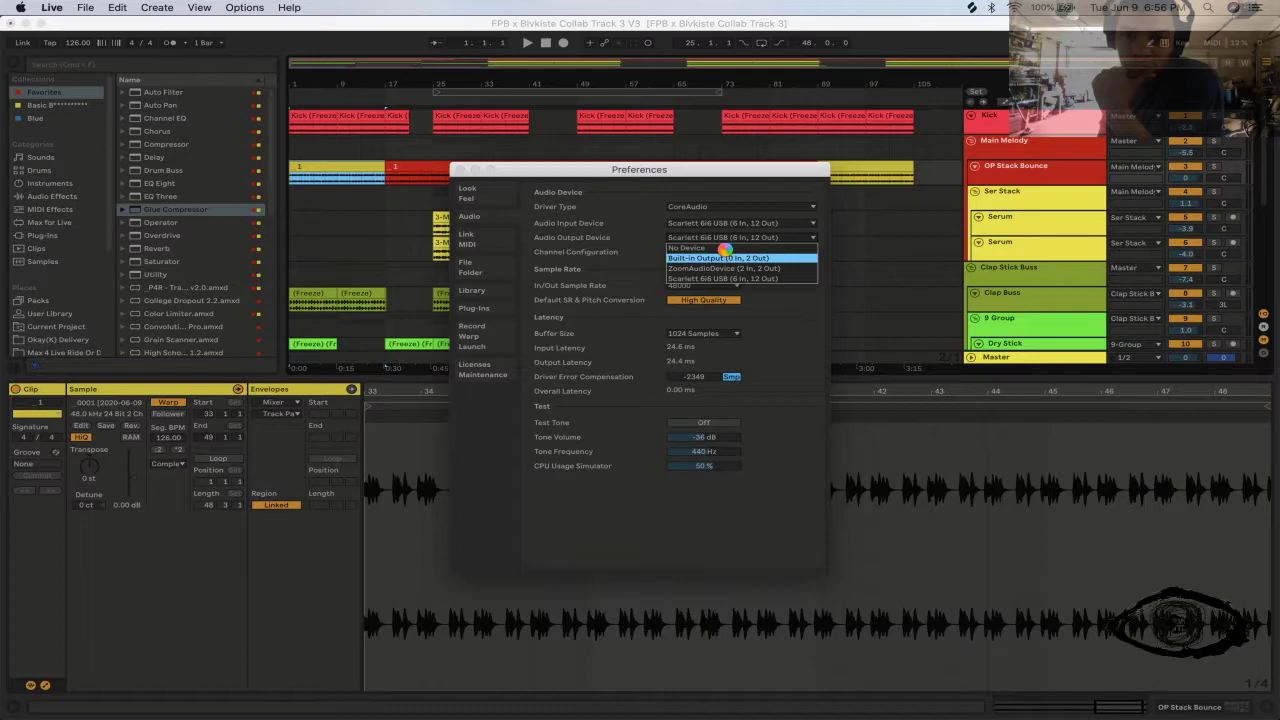
{"action": "left_click", "coordinate": [725, 256]}
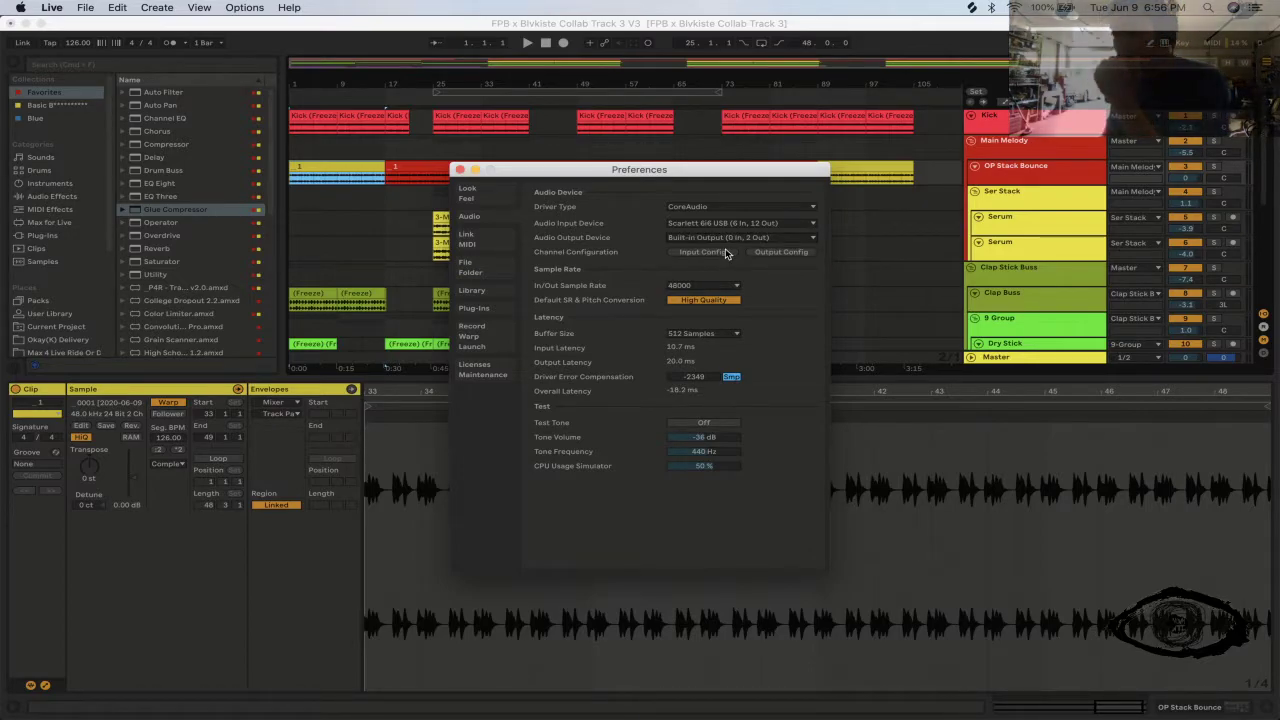
{"action": "left_click", "coordinate": [727, 238]}
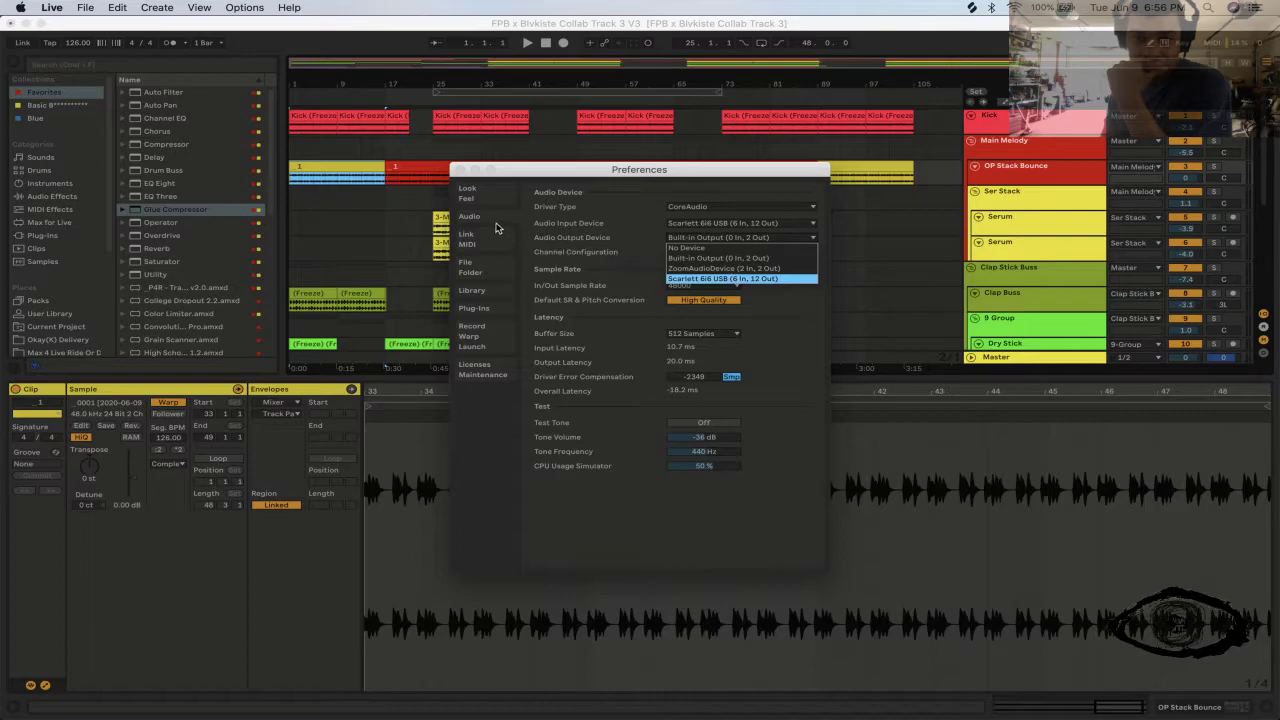
{"action": "left_click", "coordinate": [460, 169]}
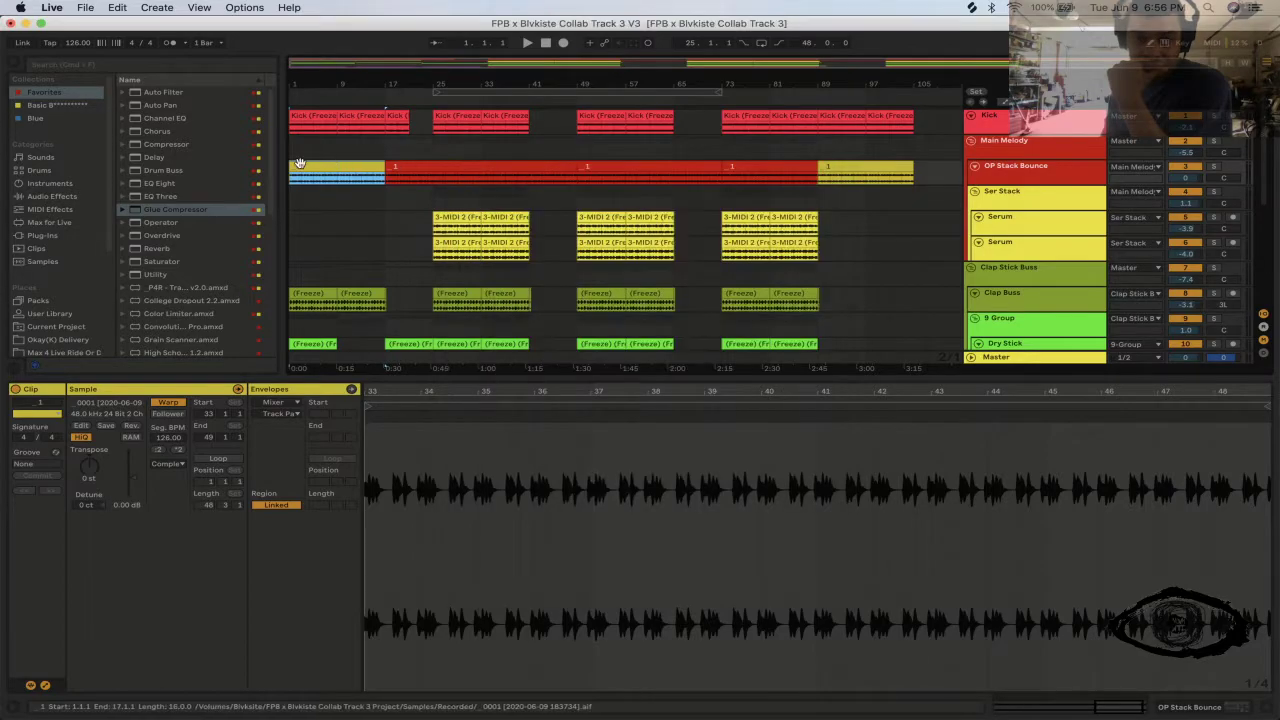
{"action": "key", "text": "space"}
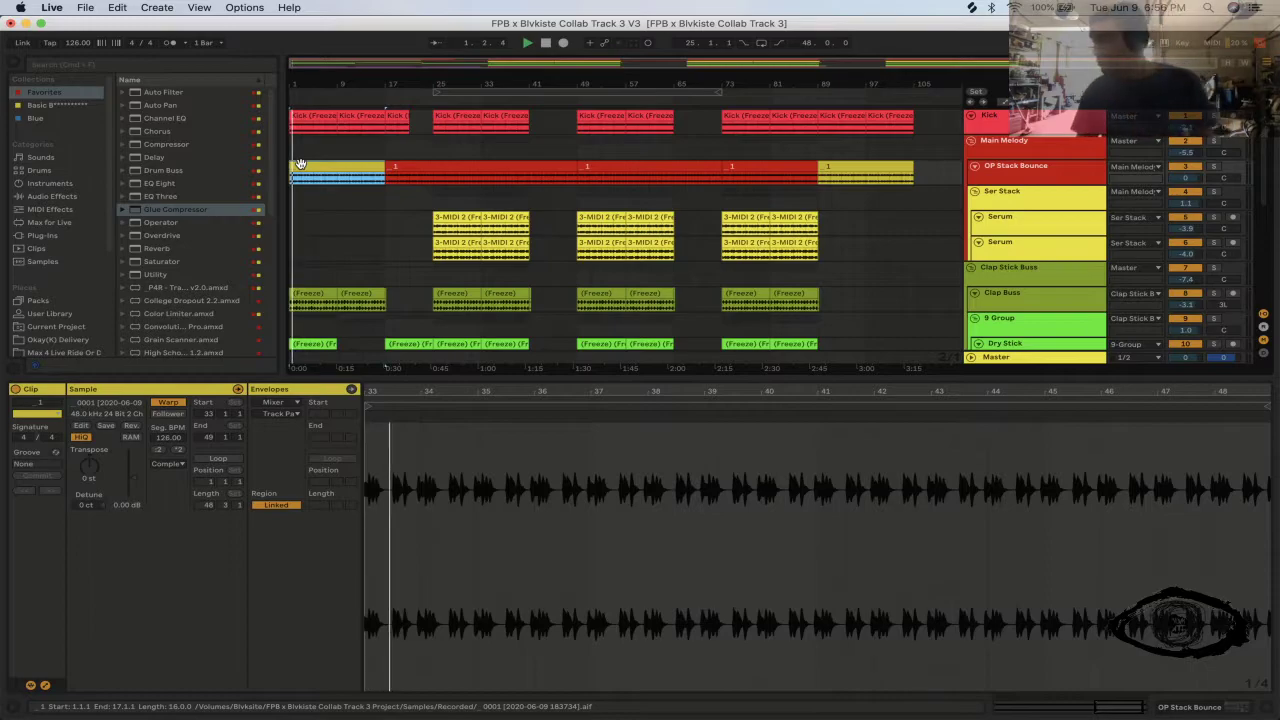
- Stop playback and check the audio output device in the audio preferences
{"action": "key", "text": "space"}
{"action": "scroll", "coordinate": [930, 270], "scroll_direction": "down", "scroll_amount": 5}
{"action": "scroll", "coordinate": [930, 270], "scroll_direction": "down", "scroll_amount": 4}
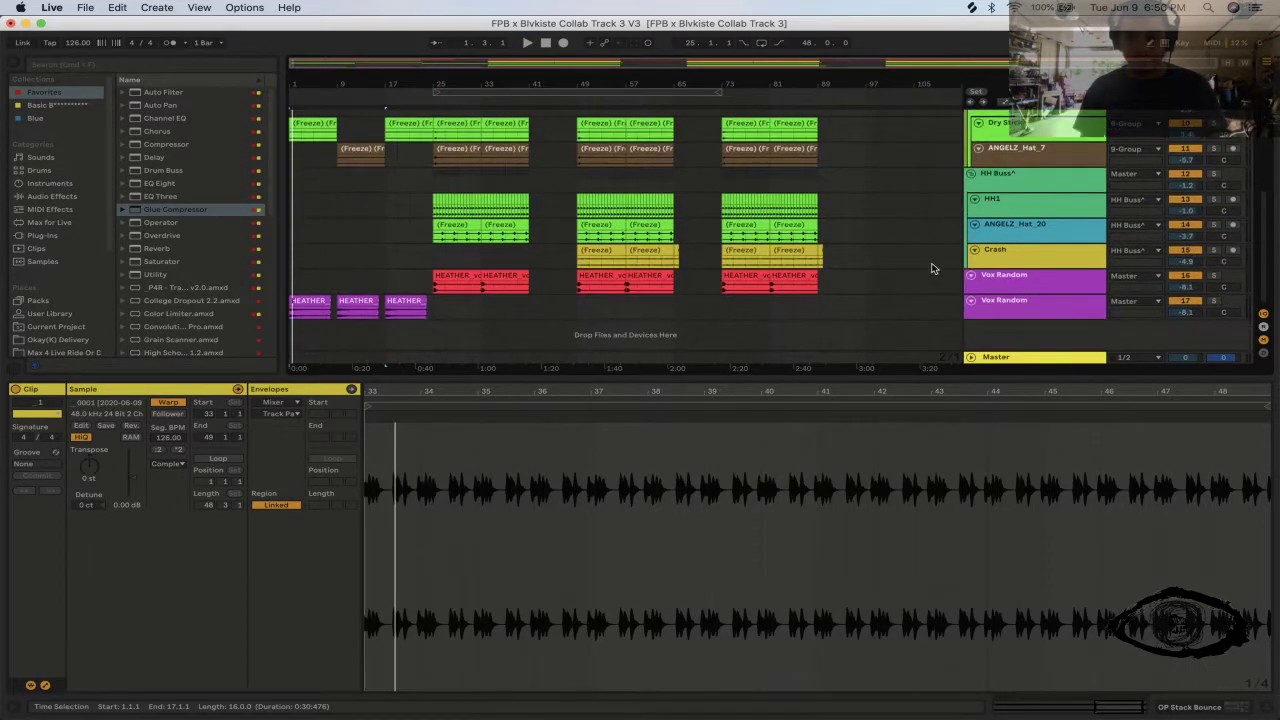
{"action": "key", "text": "super+comma"}
{"action": "left_click", "coordinate": [757, 238]}
{"action": "left_click", "coordinate": [757, 238]}
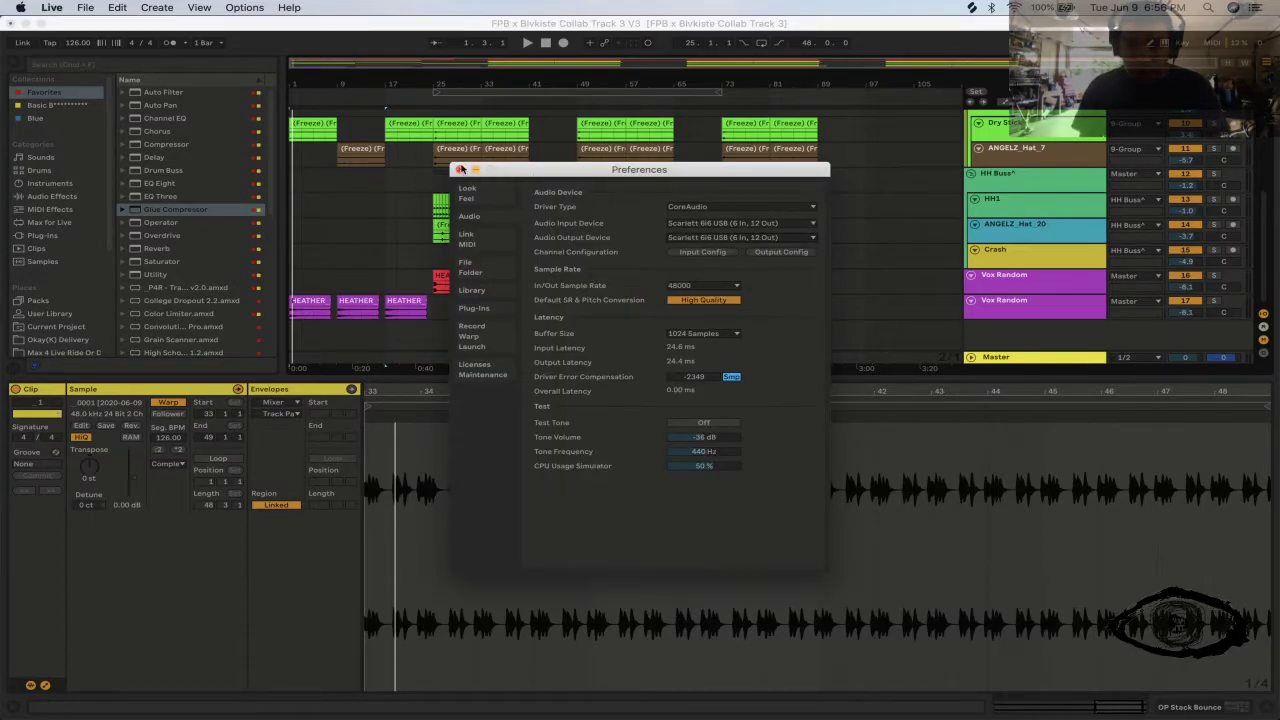
{"action": "left_click", "coordinate": [461, 169]}
- Switch to Loopback, check the Loopback Audio sources and Scarlett 6i6 USB monitor routing, and return to Ableton Live
{"action": "mouse_move", "coordinate": [795, 708]}
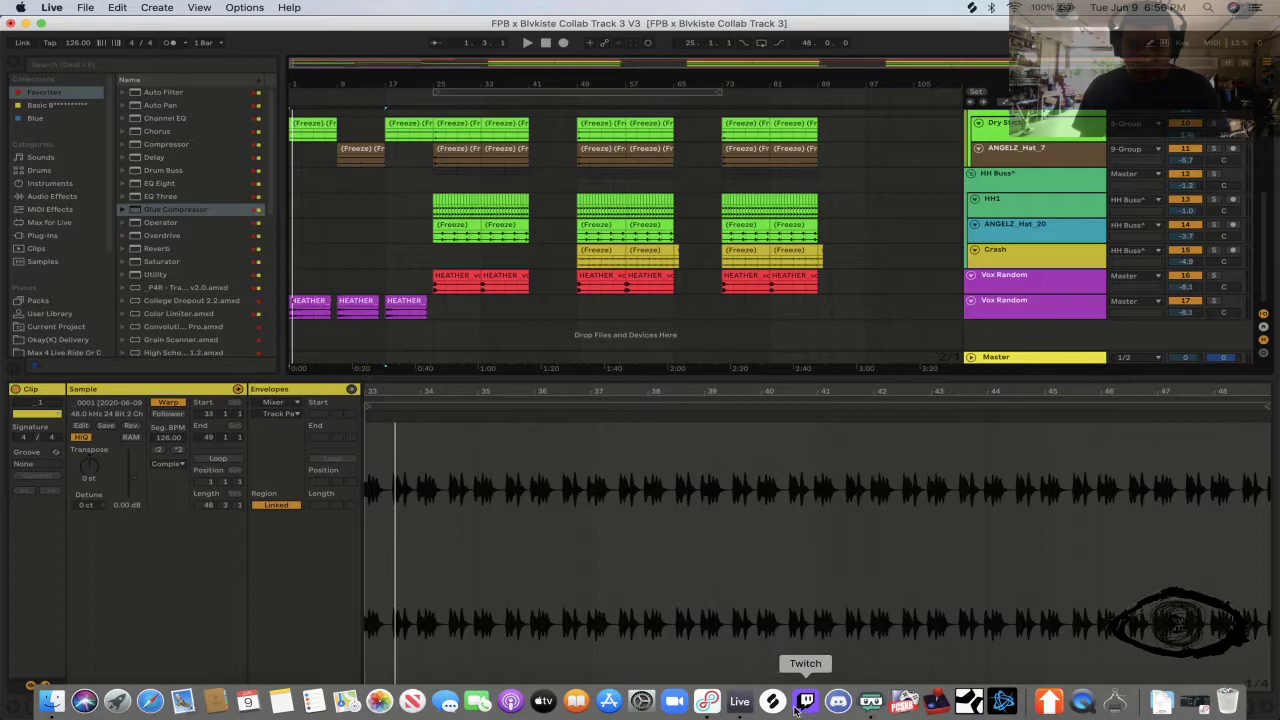
{"action": "left_click", "coordinate": [707, 701]}
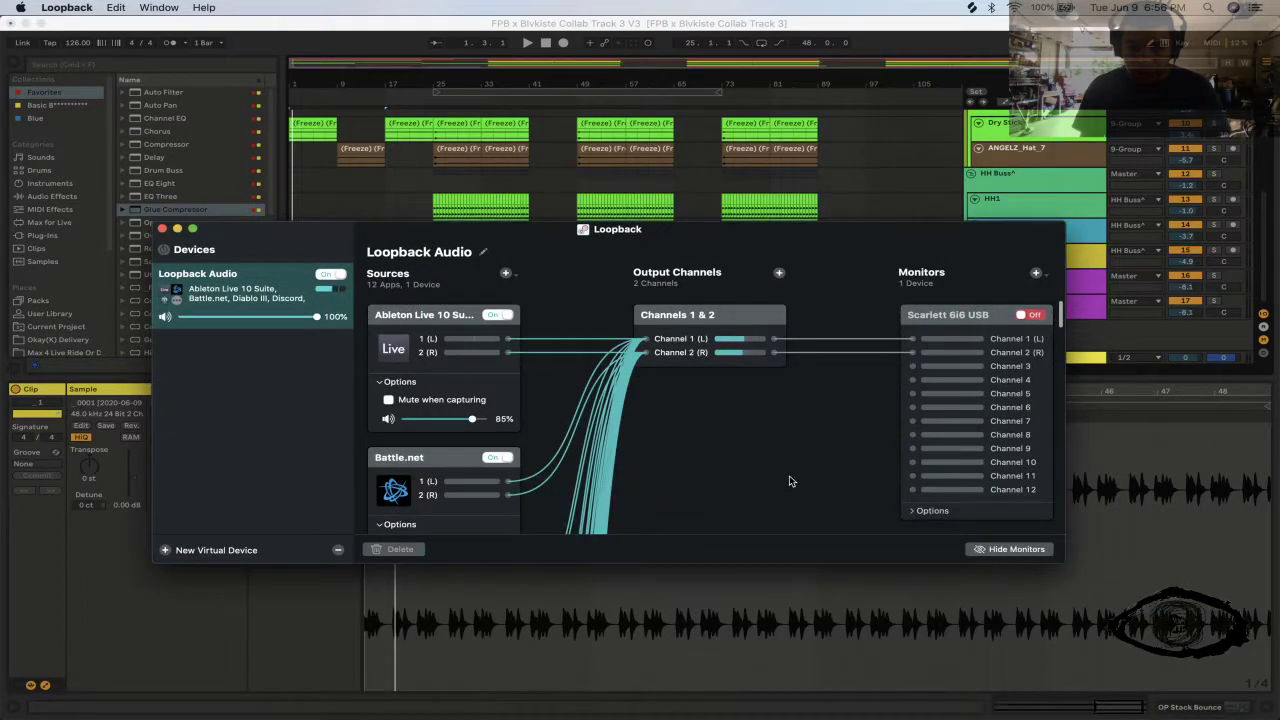
{"action": "left_click", "coordinate": [405, 123]}
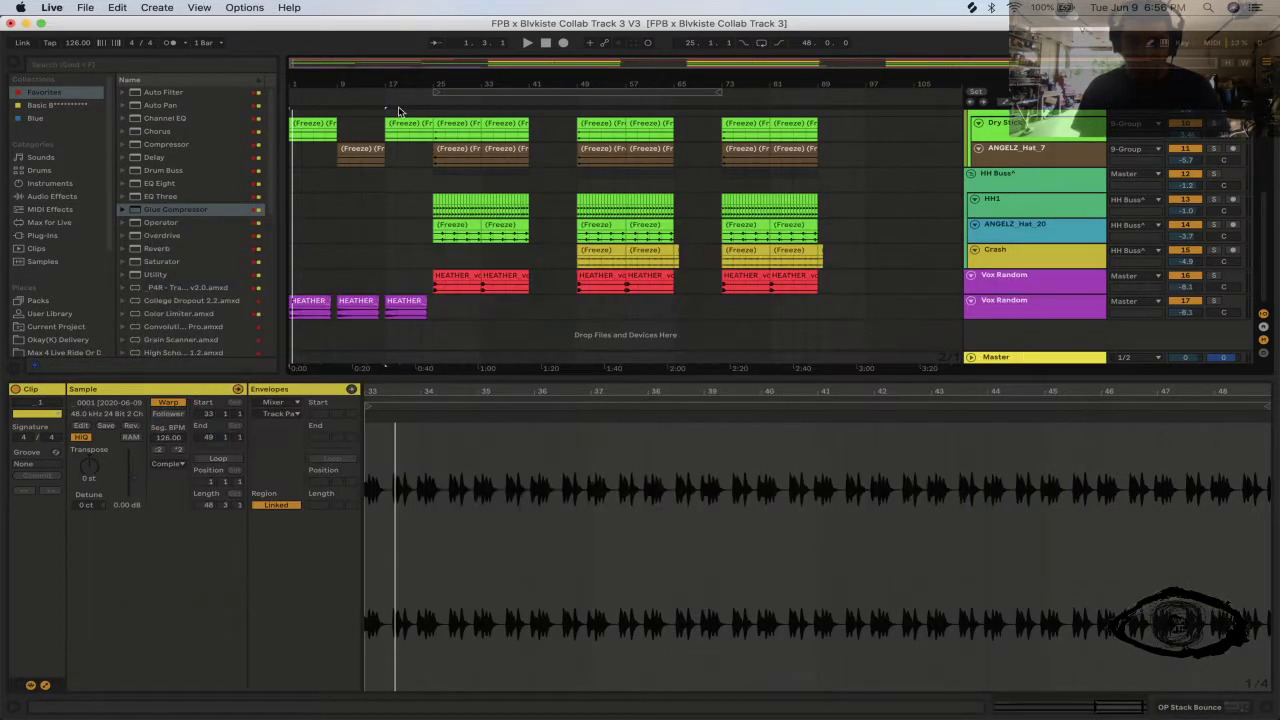
- Loop the whole arrangement and play it from the beginning
{"action": "left_click", "coordinate": [326, 122]}
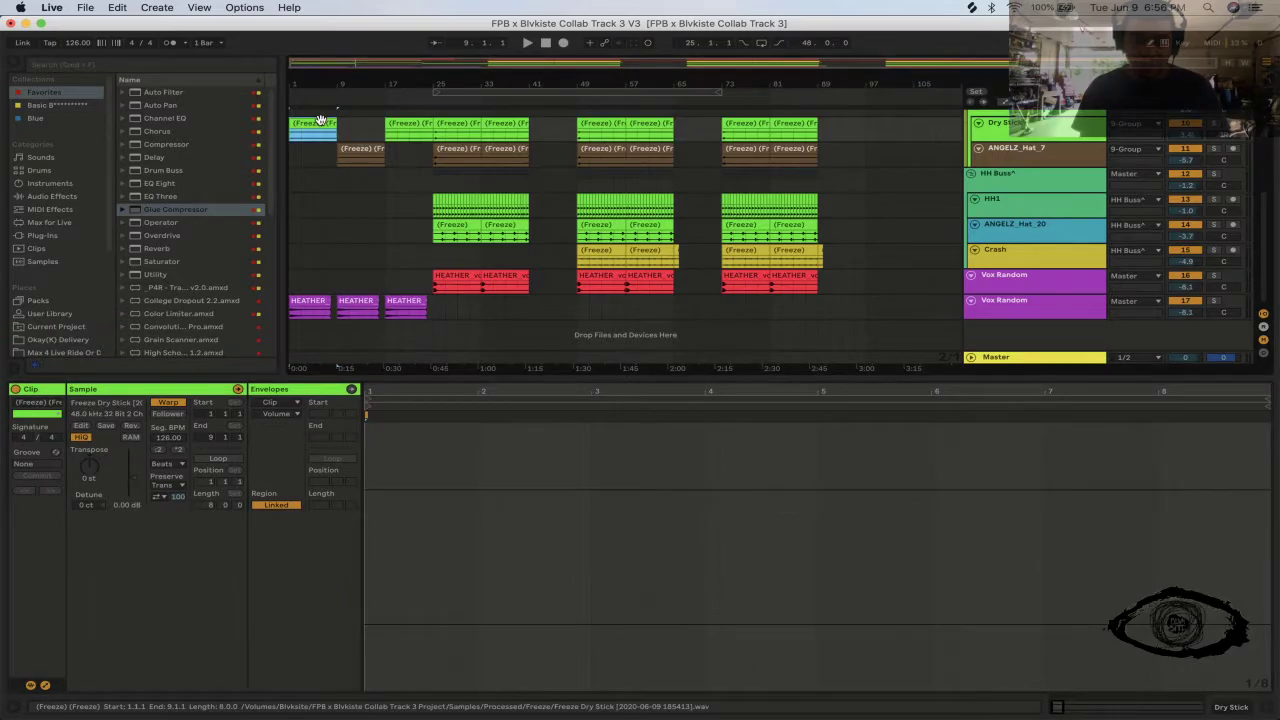
{"action": "key", "text": "super+a"}
{"action": "key", "text": "super+l"}
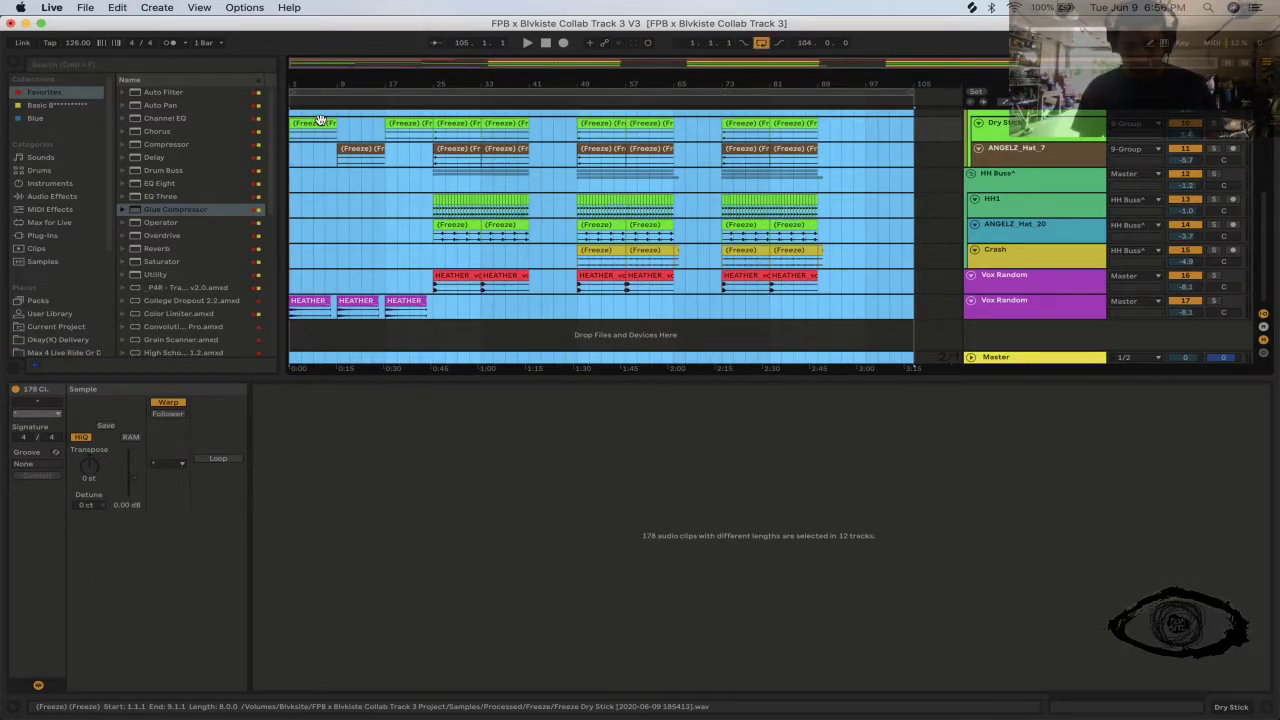
{"action": "left_click", "coordinate": [322, 89]}
{"action": "key", "text": "space"}
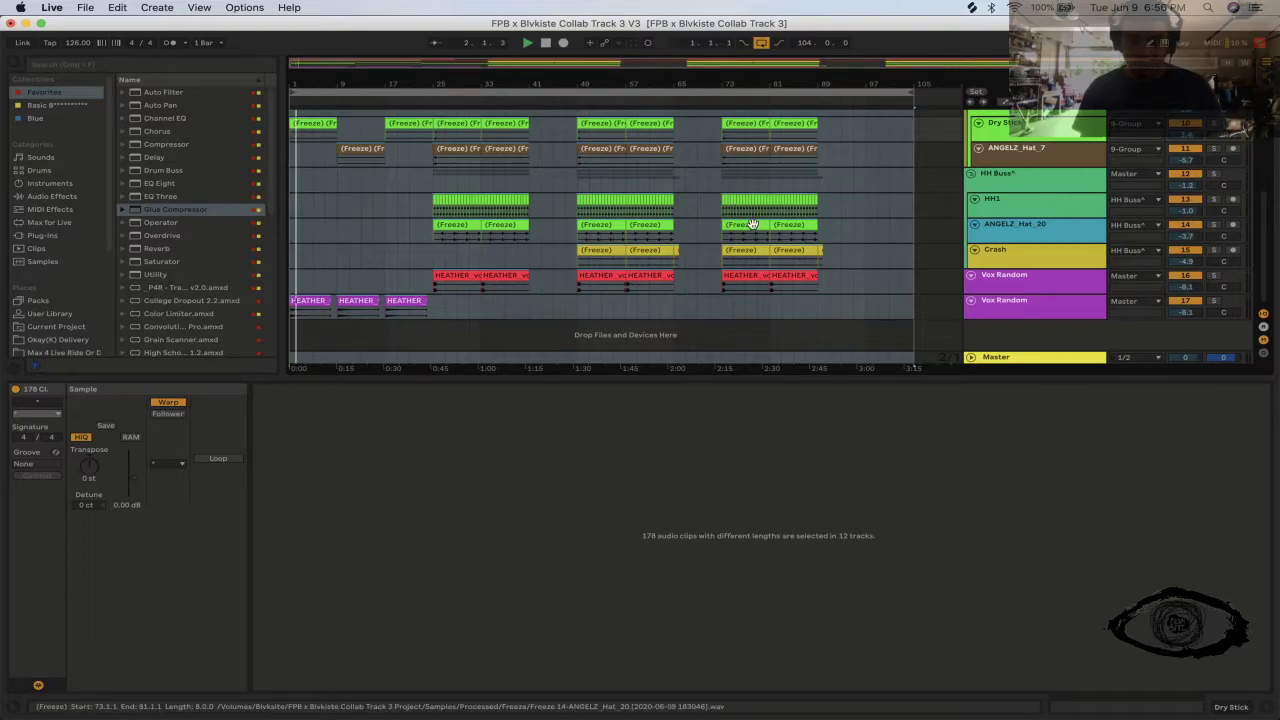
{"action": "key", "text": "super+a"}
{"action": "scroll", "coordinate": [753, 223], "scroll_direction": "up", "scroll_amount": 4}
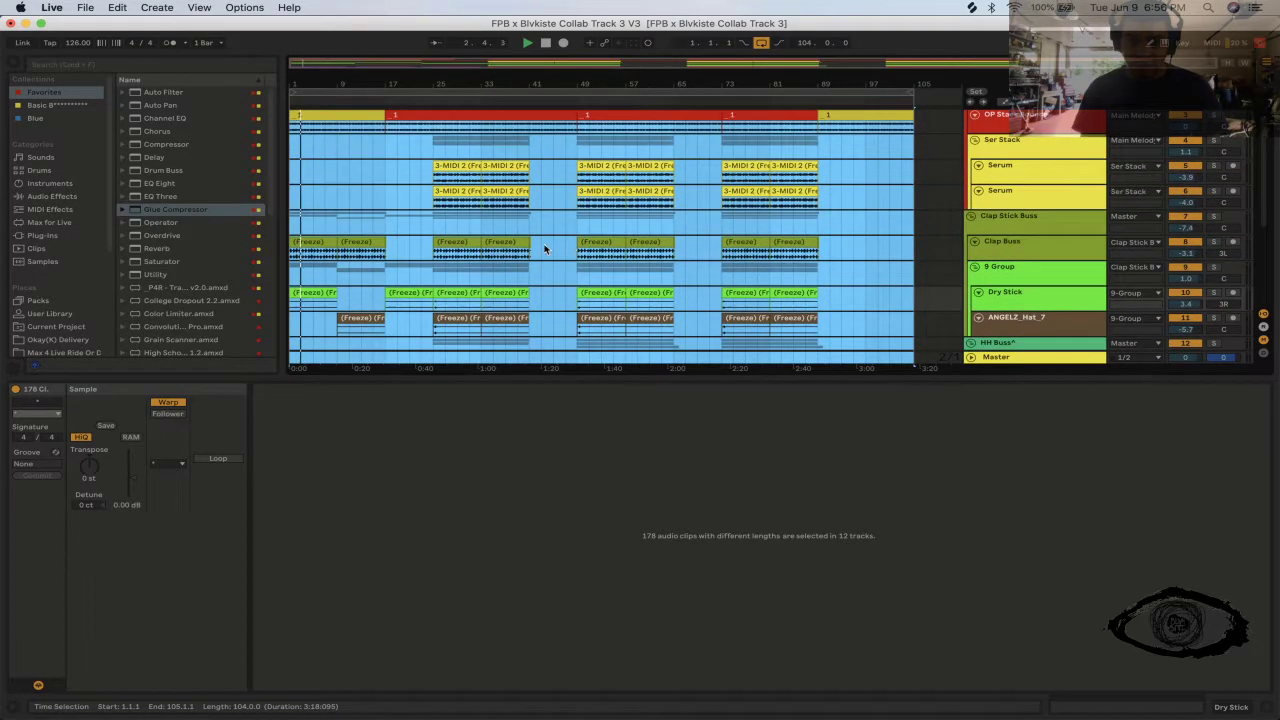
- Inspect the flattened clips on the Dry Stick and ANGELZ_Hat_7 tracks and undo their flattening
{"action": "left_click", "coordinate": [315, 292]}
{"action": "key", "text": "super+c"}
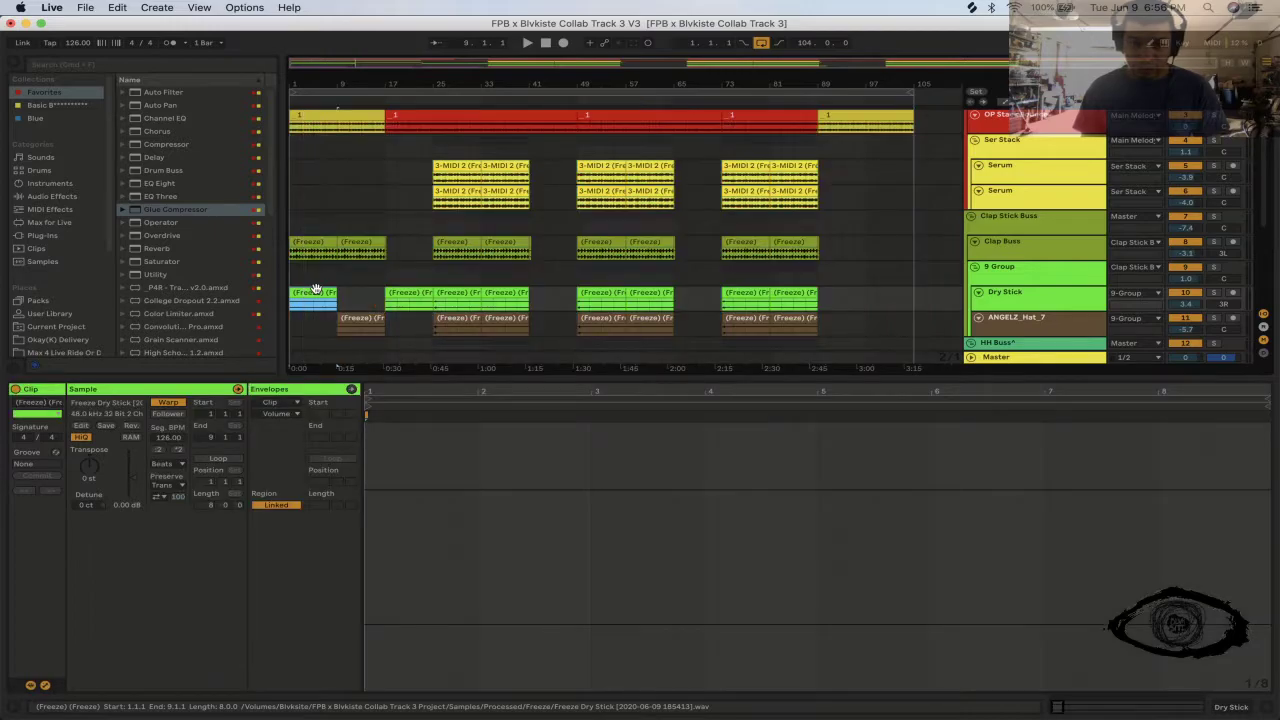
{"action": "left_click", "coordinate": [445, 317]}
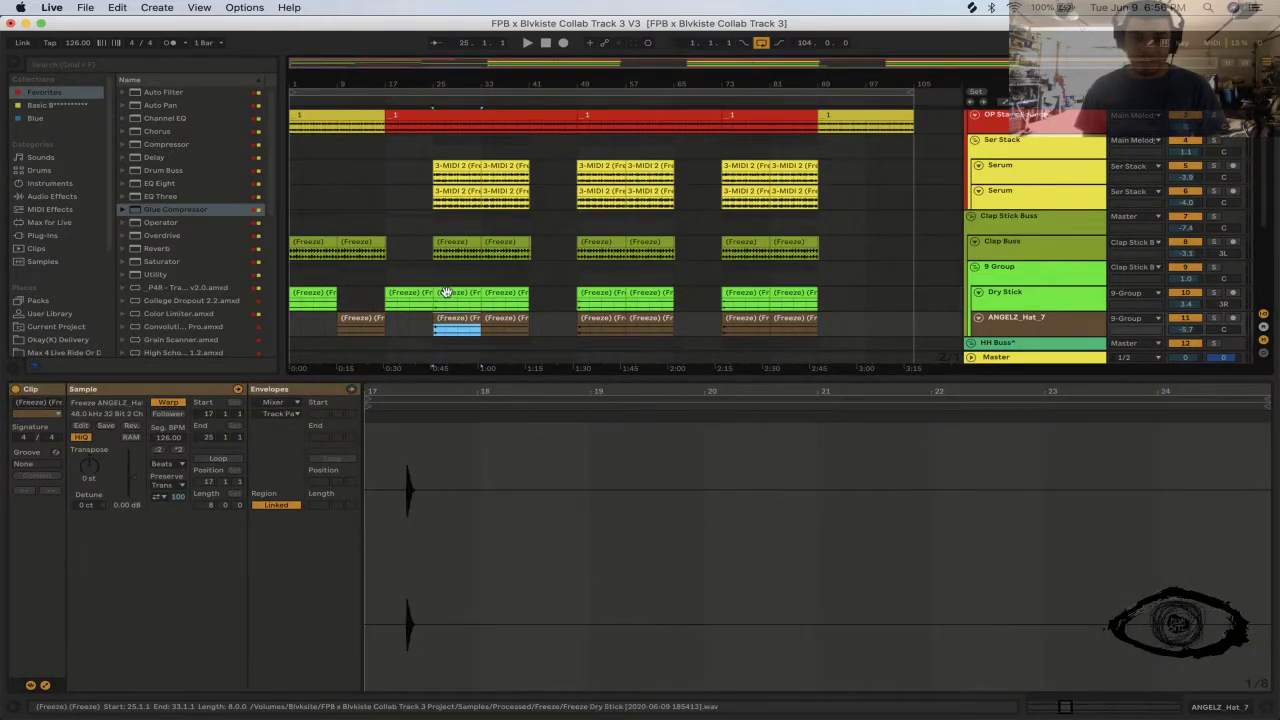
{"action": "left_click", "coordinate": [446, 292]}
{"action": "key", "text": "Delete"}
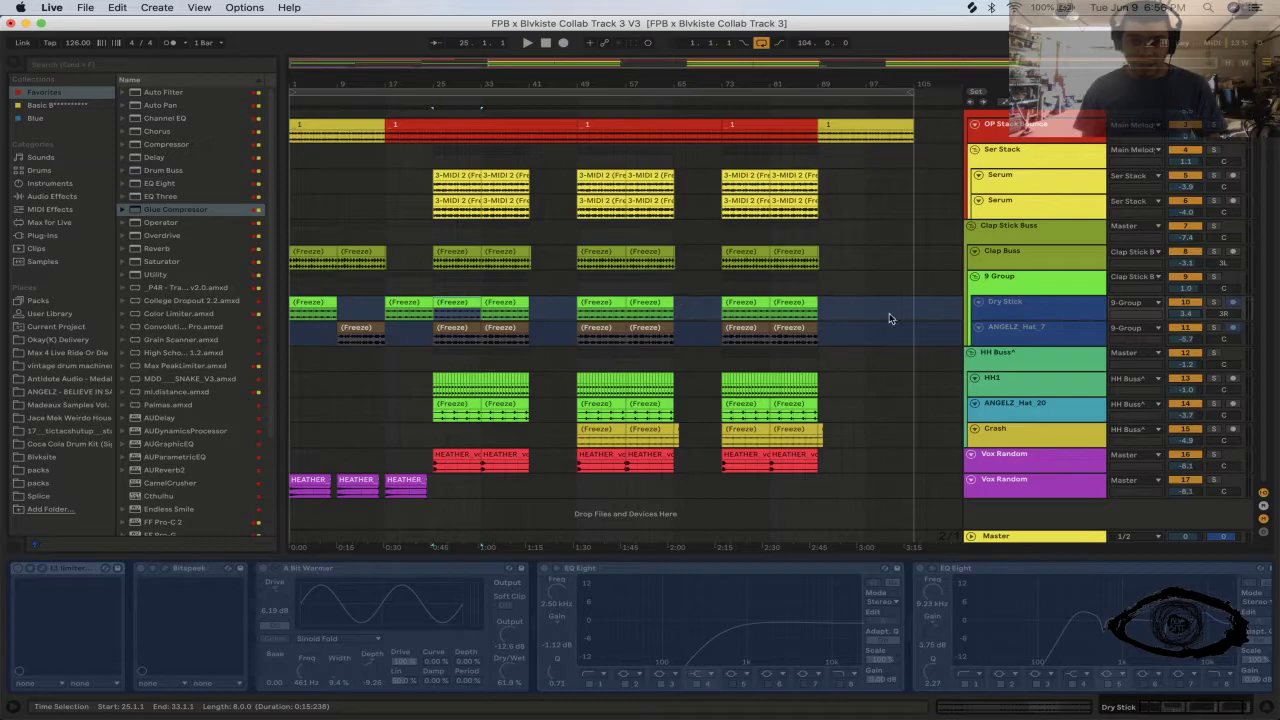
- Try to flatten the frozen Dry Stick and ANGELZ_Hat_7 tracks again, and undo it
{"action": "right_click", "coordinate": [1002, 329]}
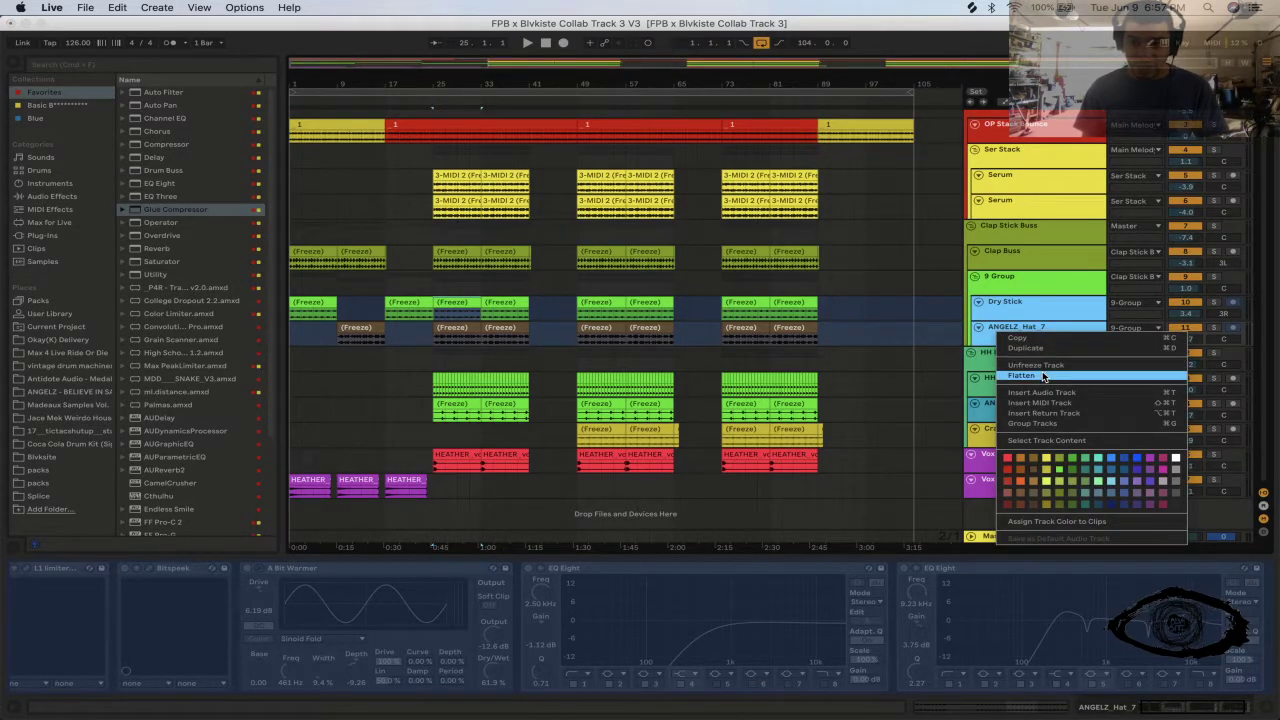
{"action": "left_click", "coordinate": [1042, 375]}
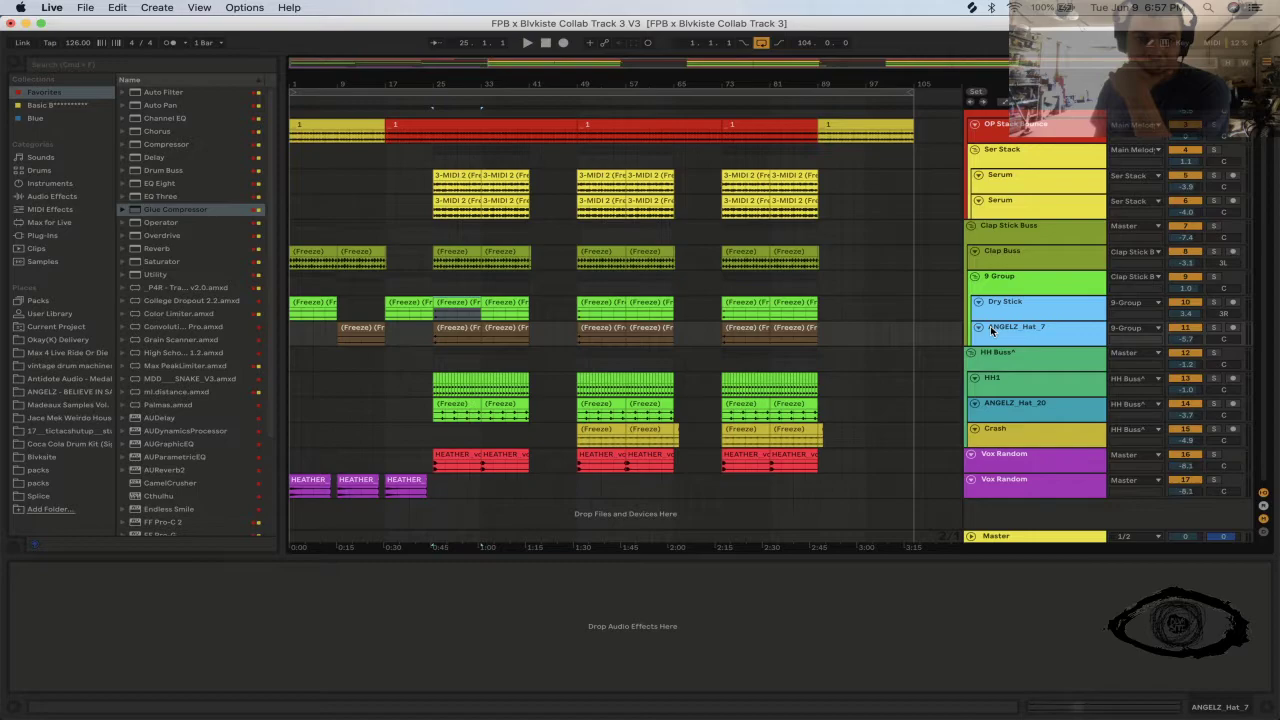
{"action": "key", "text": "super+z"}
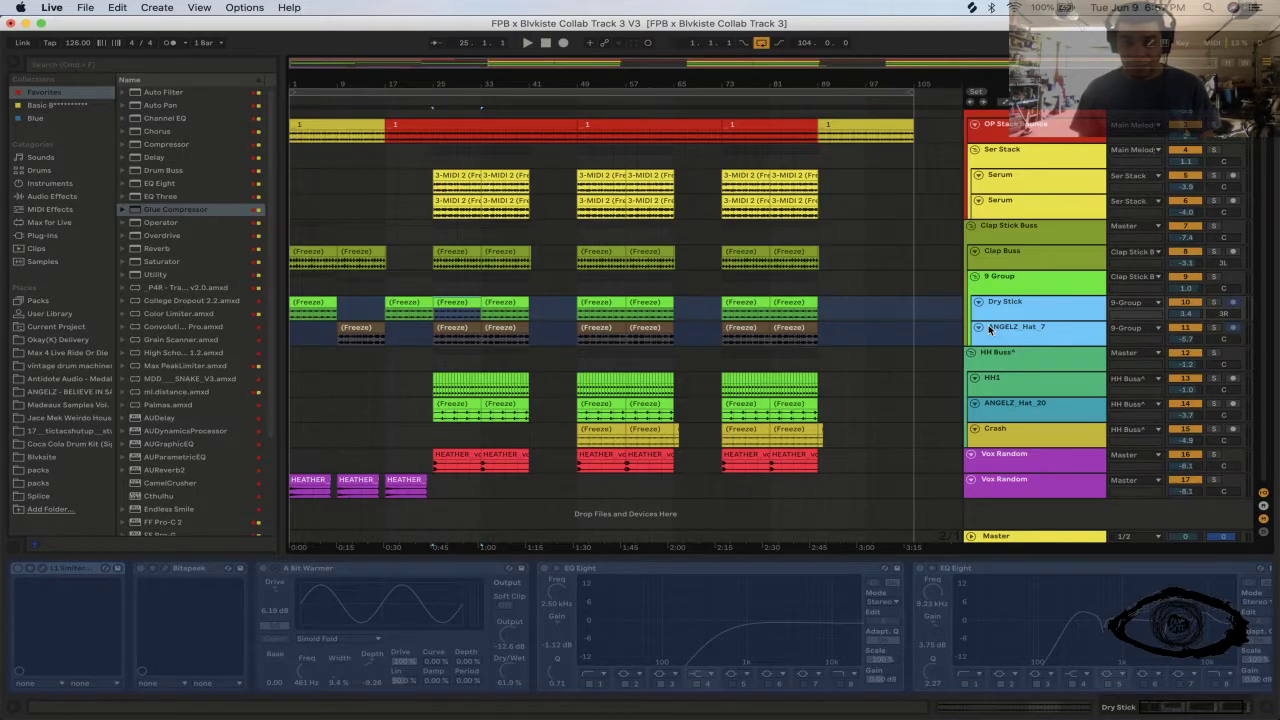
- Check the 9 Group track's effects and undo the freezing of the Dry Stick and ANGELZ_Hat_7 tracks
{"action": "left_click", "coordinate": [990, 280]}
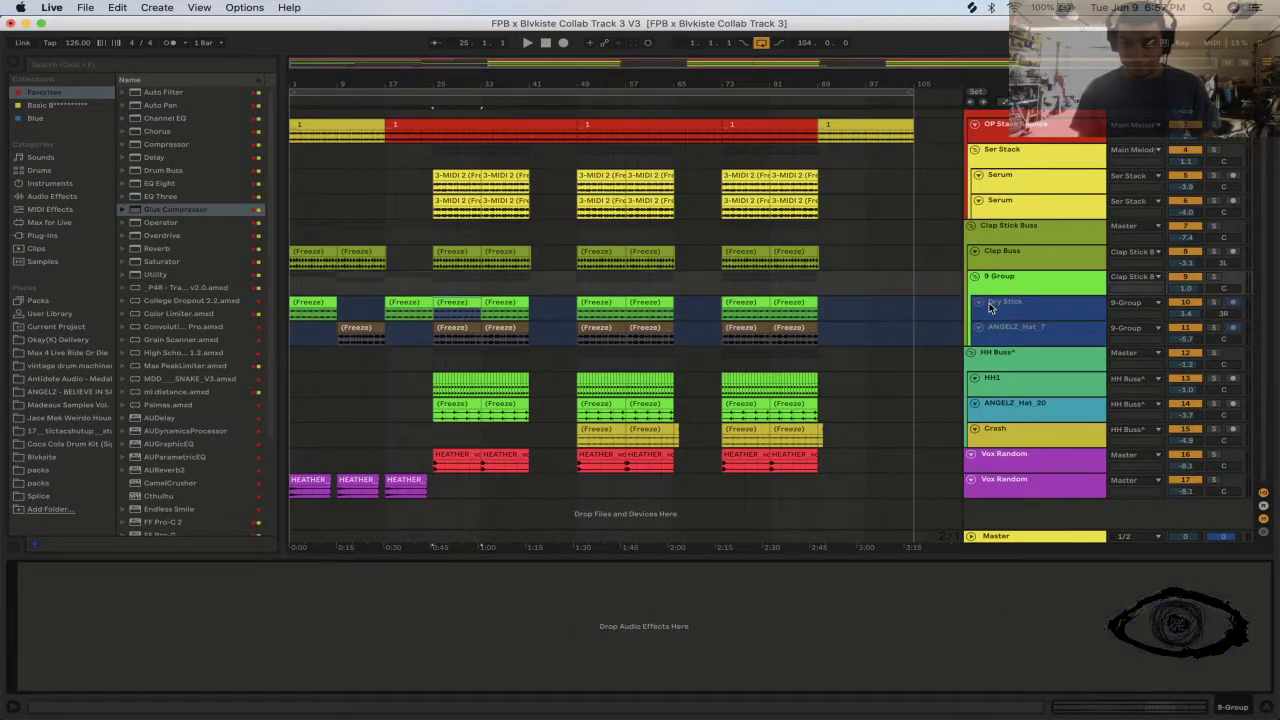
{"action": "key", "text": "super+z"}
{"action": "key", "text": "super+z"}
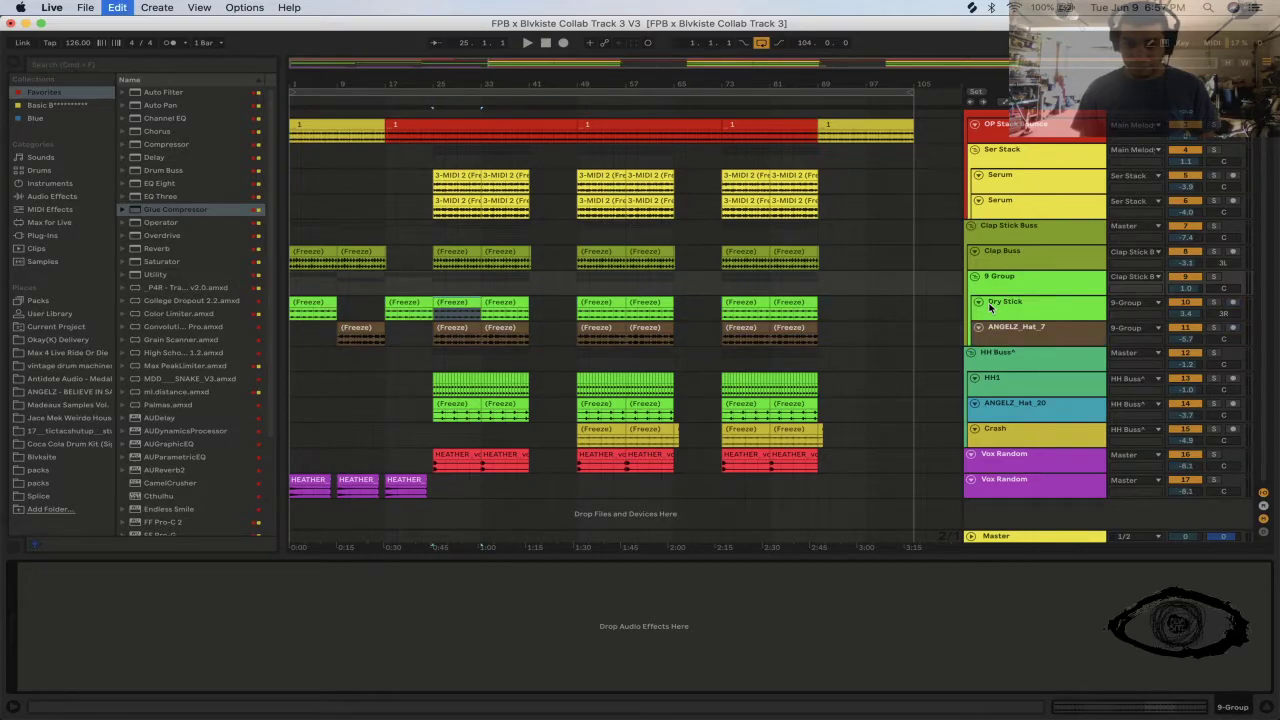
- Move the whole effect chain from the Dry Stick track onto 9 Group, and check the devices on both child tracks
{"action": "left_click", "coordinate": [990, 305]}
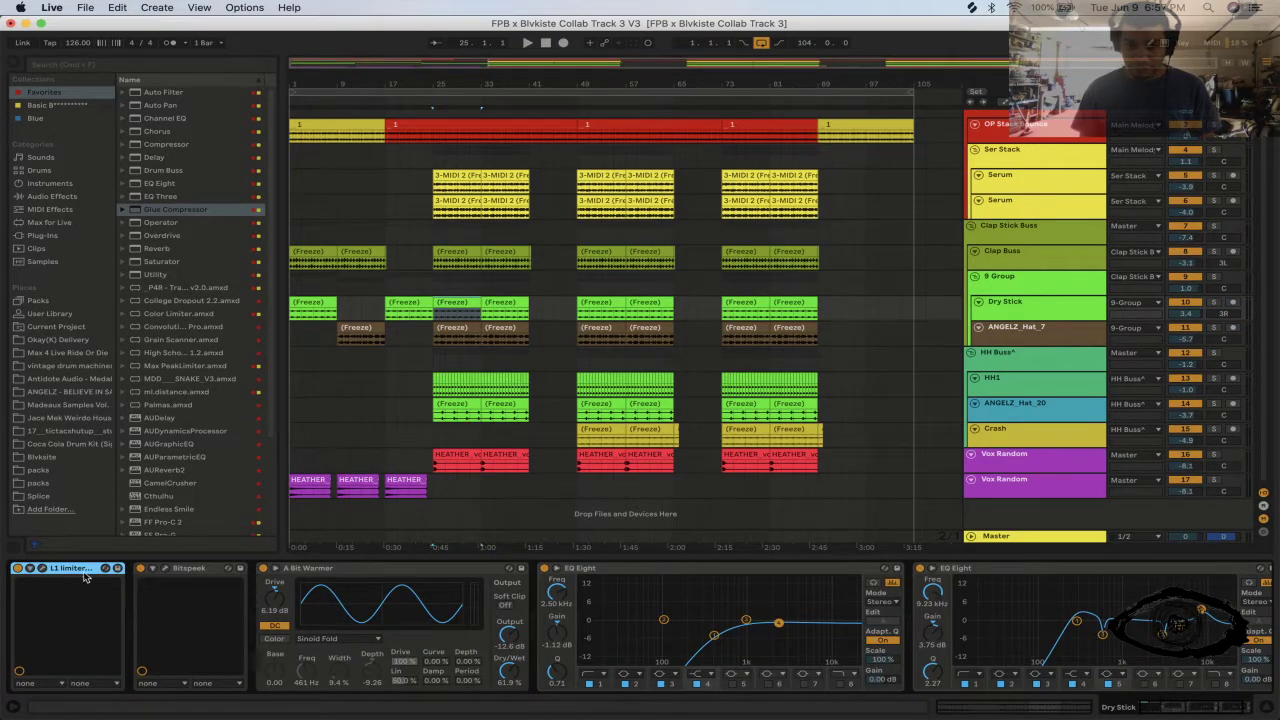
{"action": "key", "text": "super+a"}
{"action": "key", "text": "super+c"}
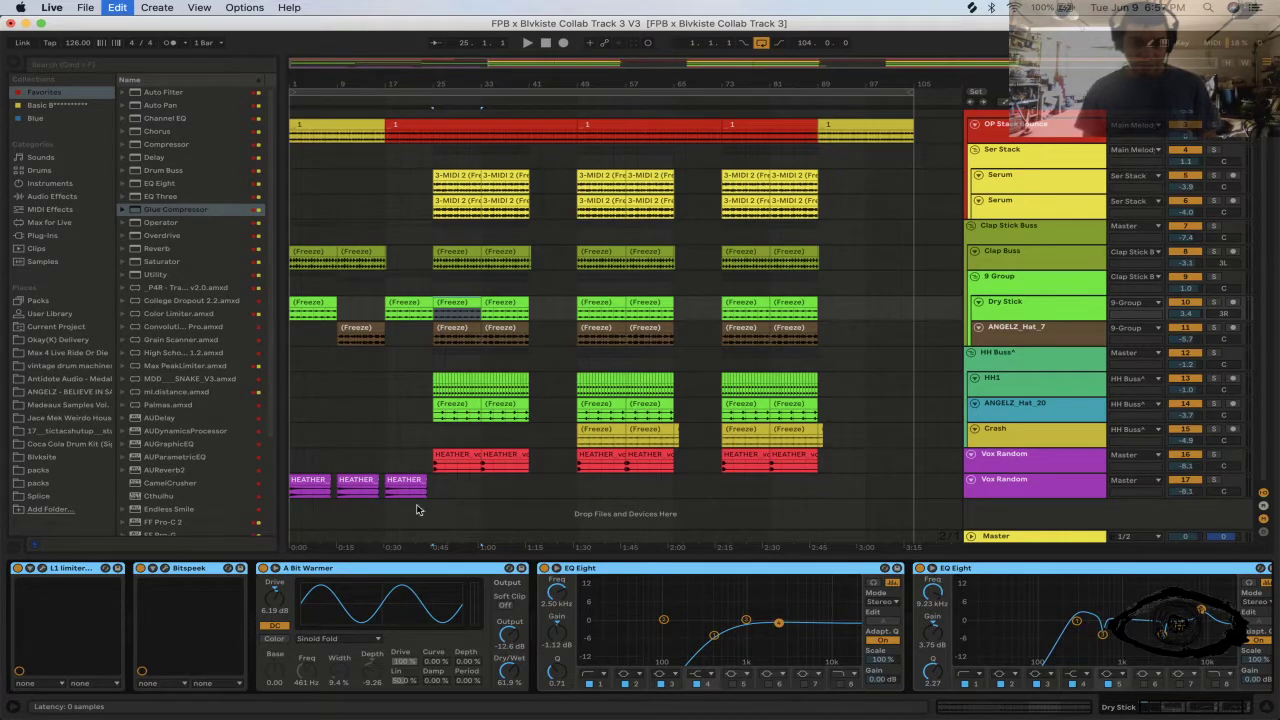
{"action": "left_click", "coordinate": [1005, 278]}
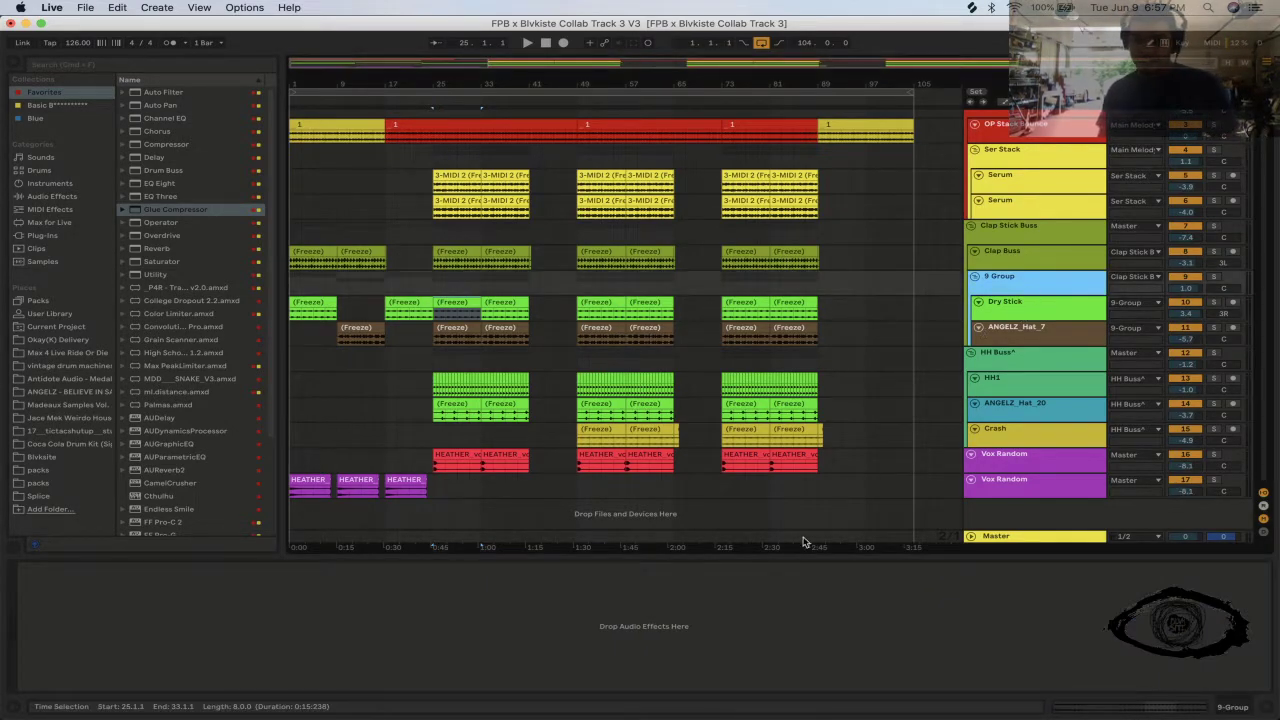
{"action": "key", "text": "super+v"}
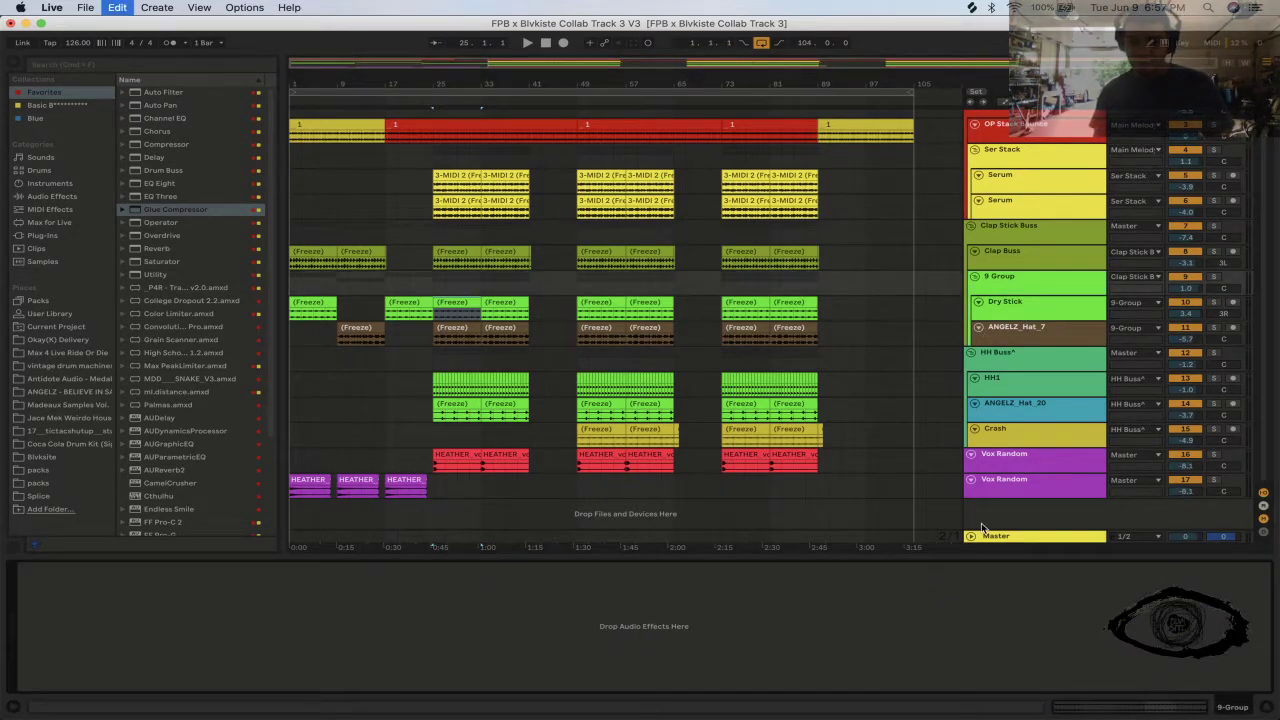
{"action": "left_click", "coordinate": [1016, 336]}
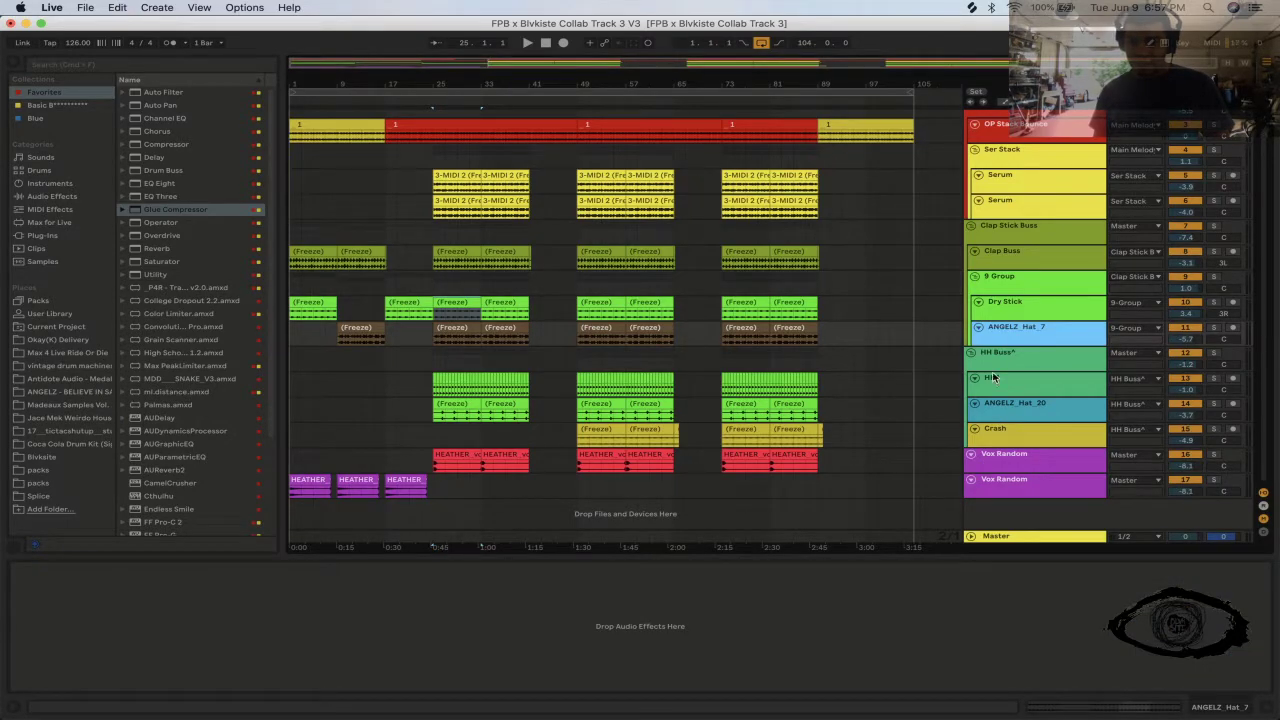
{"action": "left_click", "coordinate": [1029, 304]}
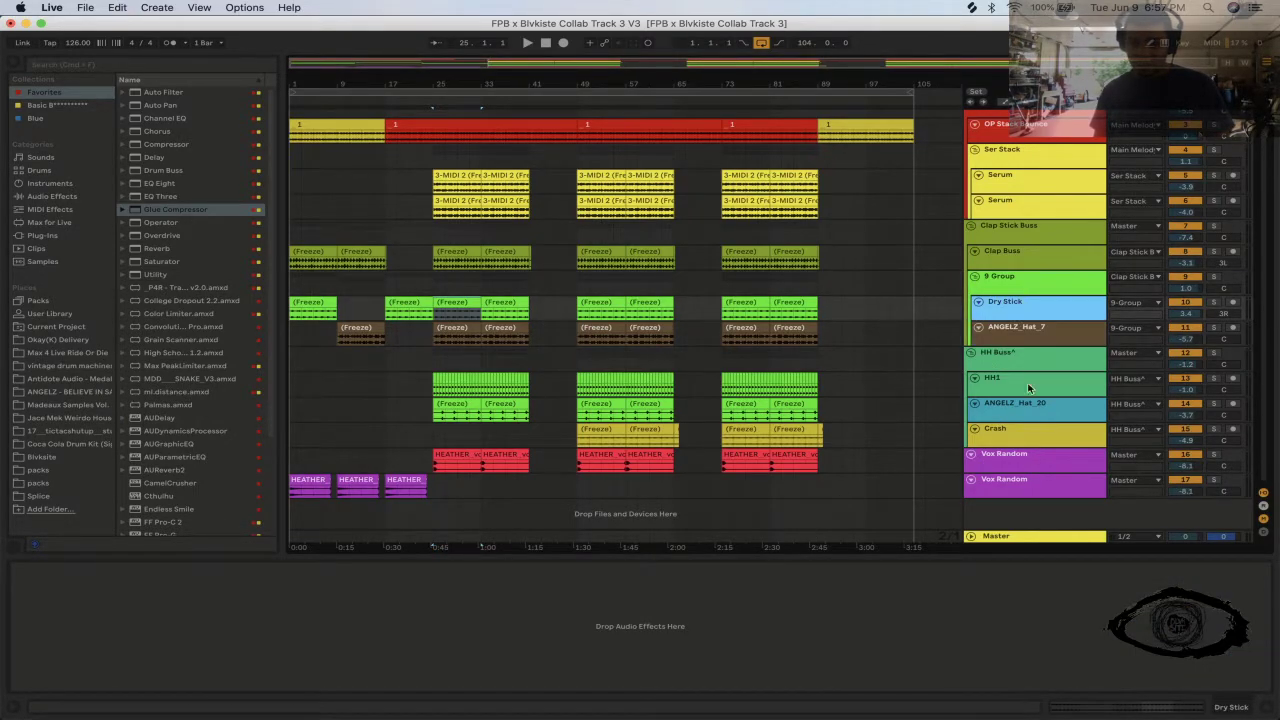
{"action": "left_click", "coordinate": [1053, 331]}
- Rename 9 Group as Dry Stick Angelz Hat Buss and fold the group
{"action": "left_click", "coordinate": [998, 279]}
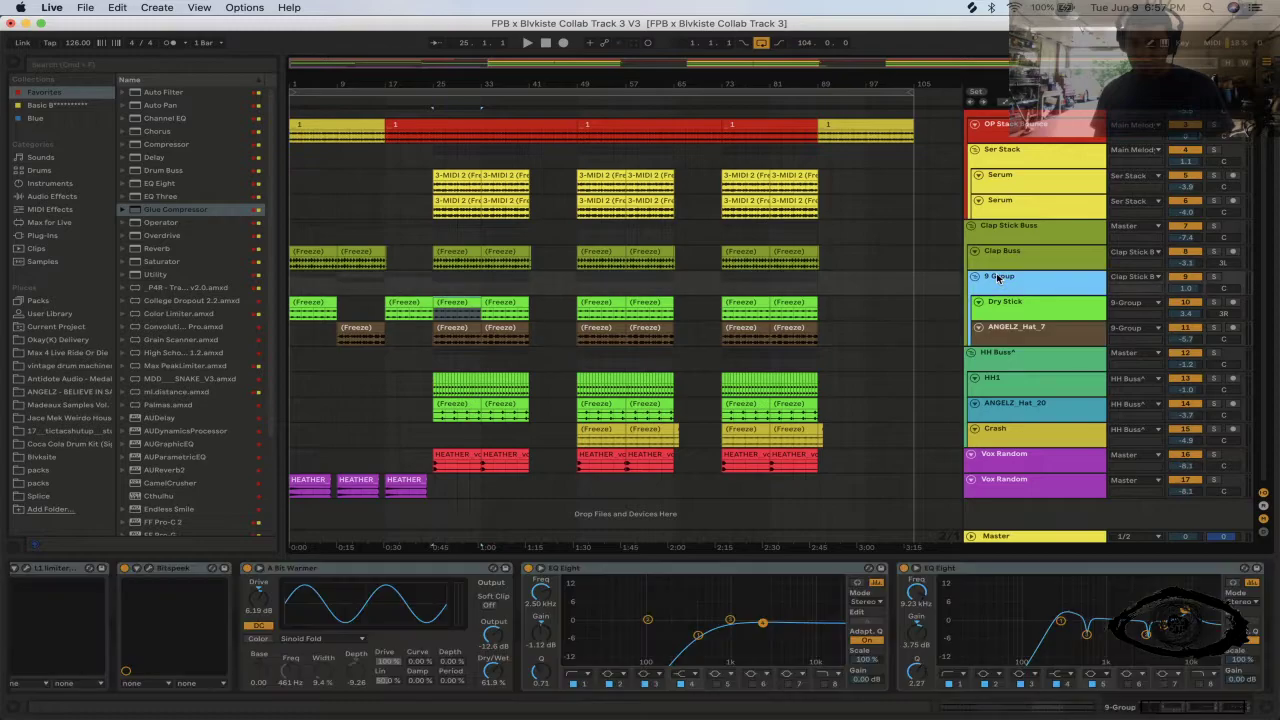
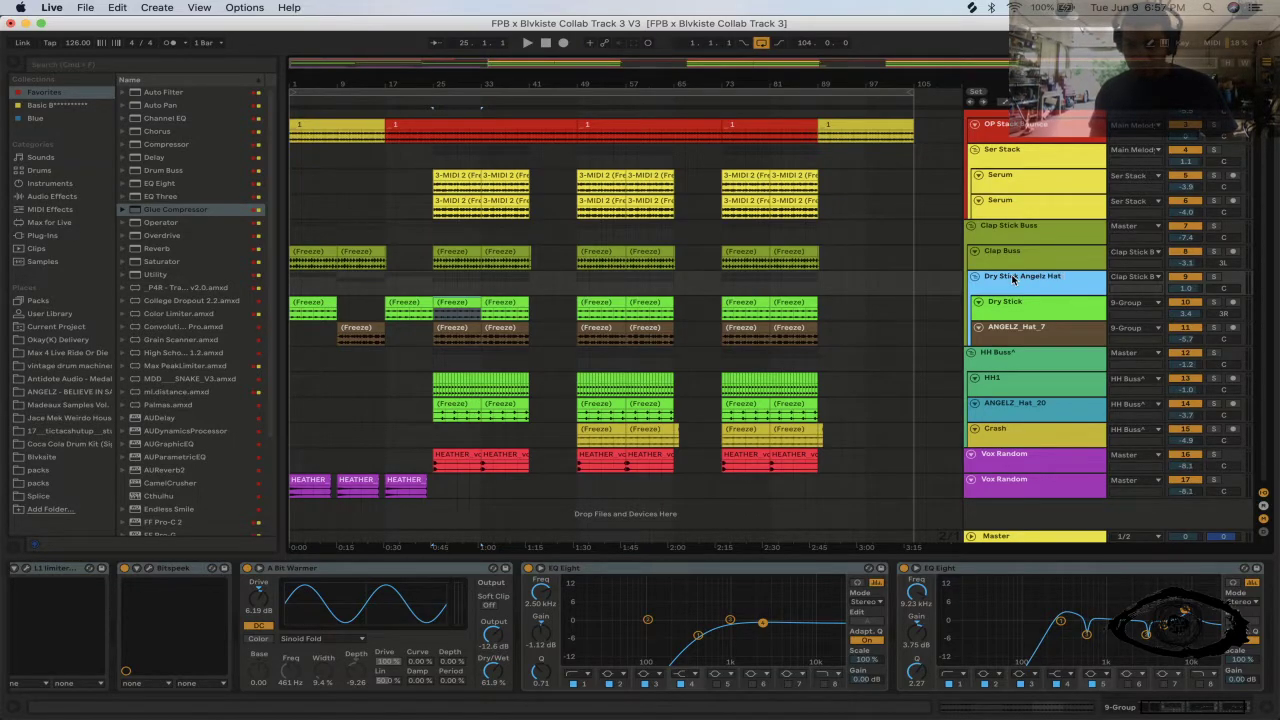
{"action": "left_click", "coordinate": [976, 277]}
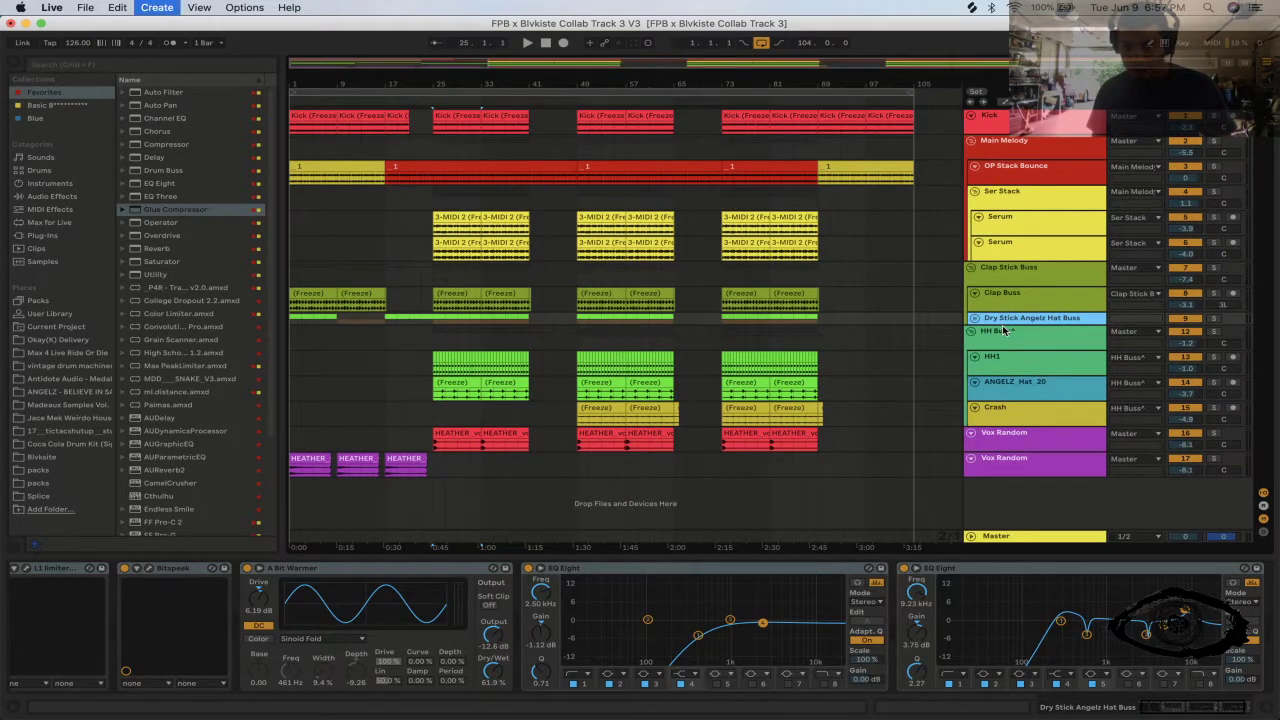
- Insert a new audio track below the Dry Stick Angelz Hat Buss group and name it BUSS BUSS
{"action": "key", "text": "super+t"}
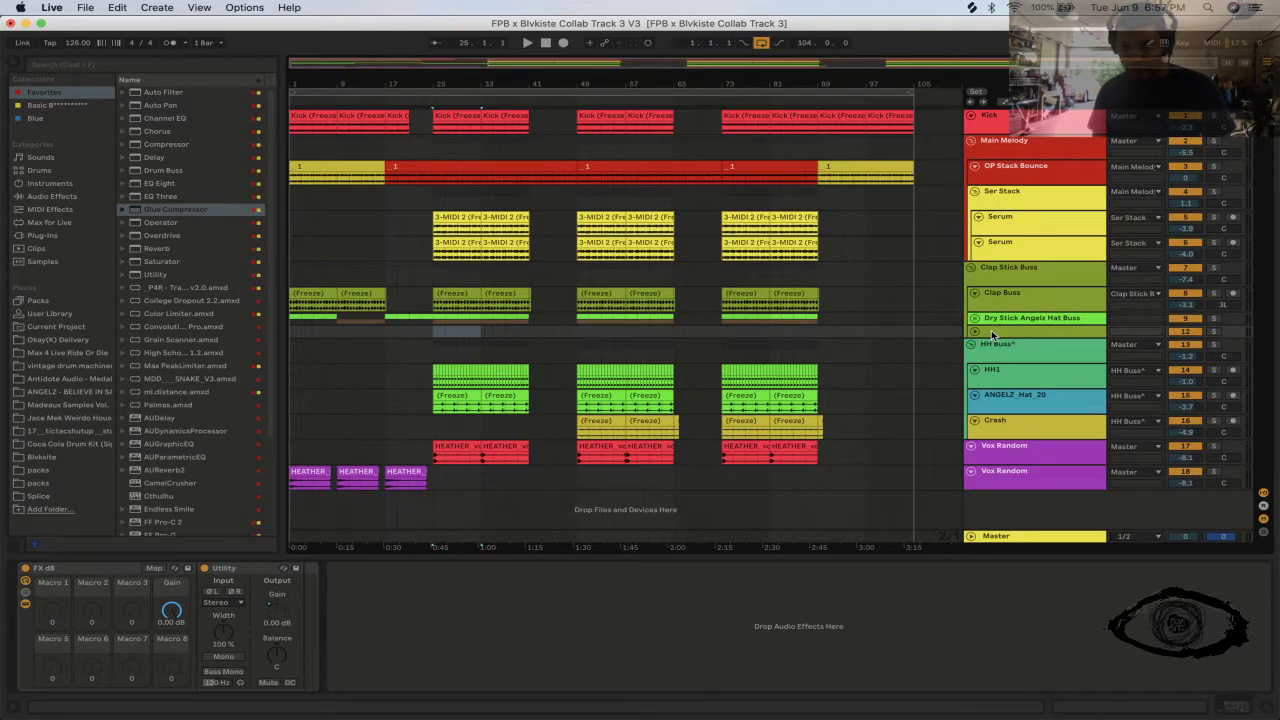
{"action": "left_click", "coordinate": [991, 330]}
{"action": "key", "text": "super+r"}
{"action": "type", "text": "BUSS BUSS"}
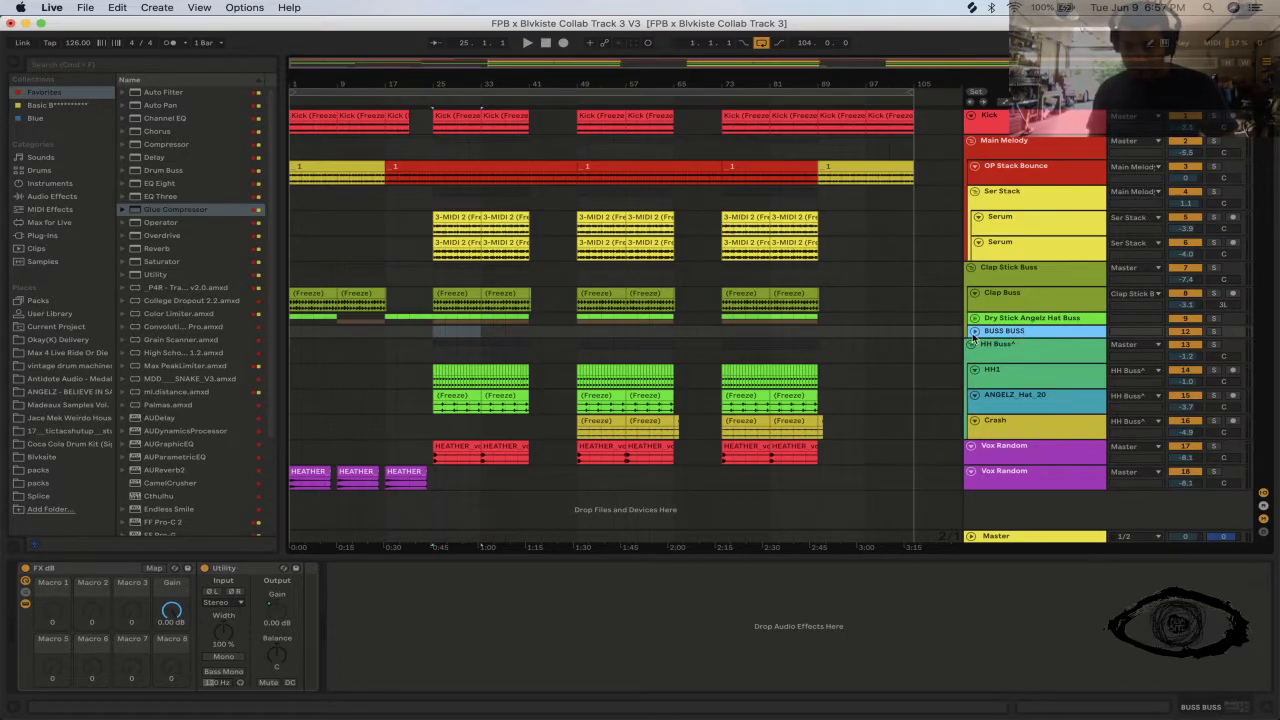
- Unfold the BUSS BUSS track and set its audio input to Dry Stick Angelz Hat Buss
{"action": "left_click", "coordinate": [975, 332]}
{"action": "left_click", "coordinate": [1151, 333]}
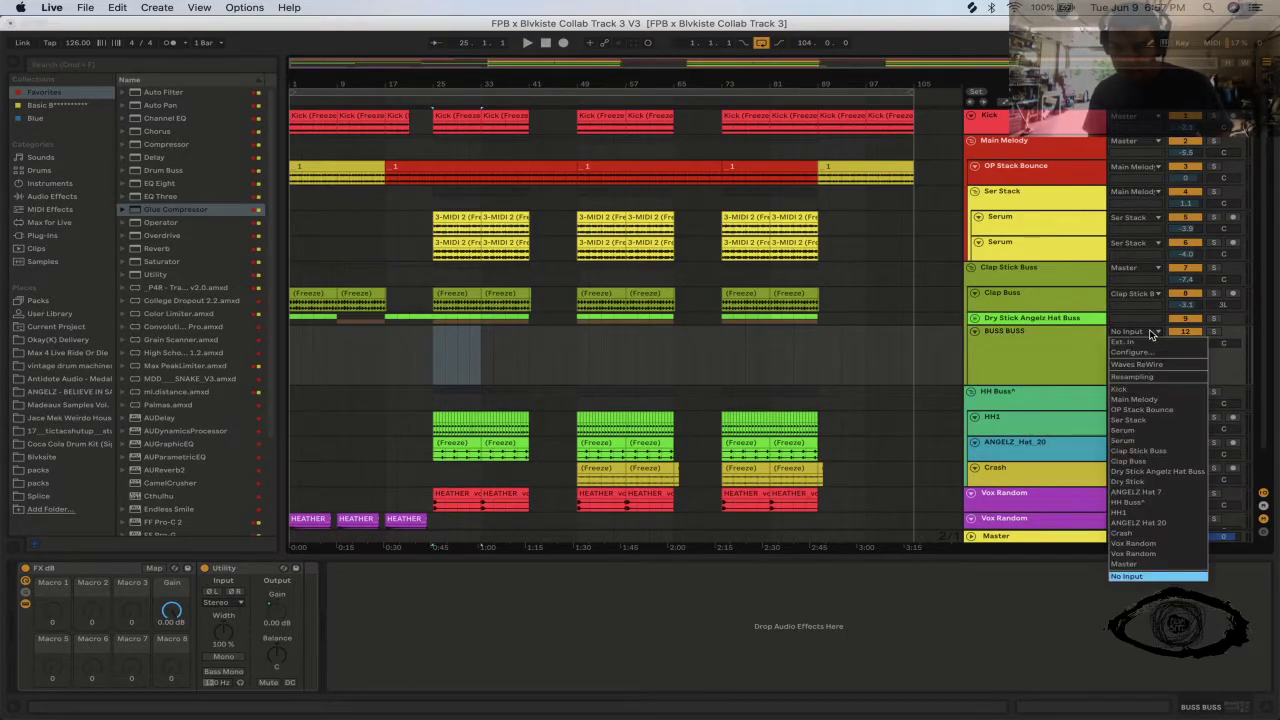
{"action": "left_click", "coordinate": [1146, 469]}
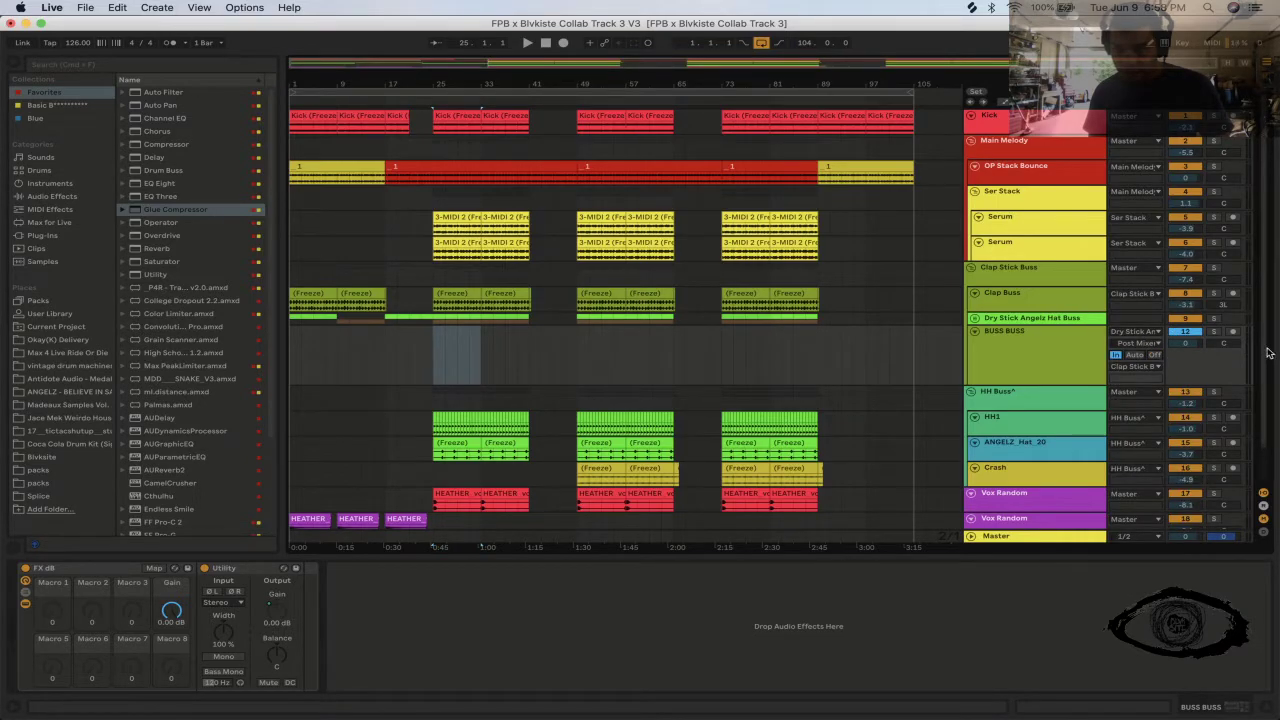
- Arm BUSS BUSS and start recording the Dry Stick Angelz Hat Buss output from bar 1 of the arrangement
{"action": "left_click", "coordinate": [293, 348]}
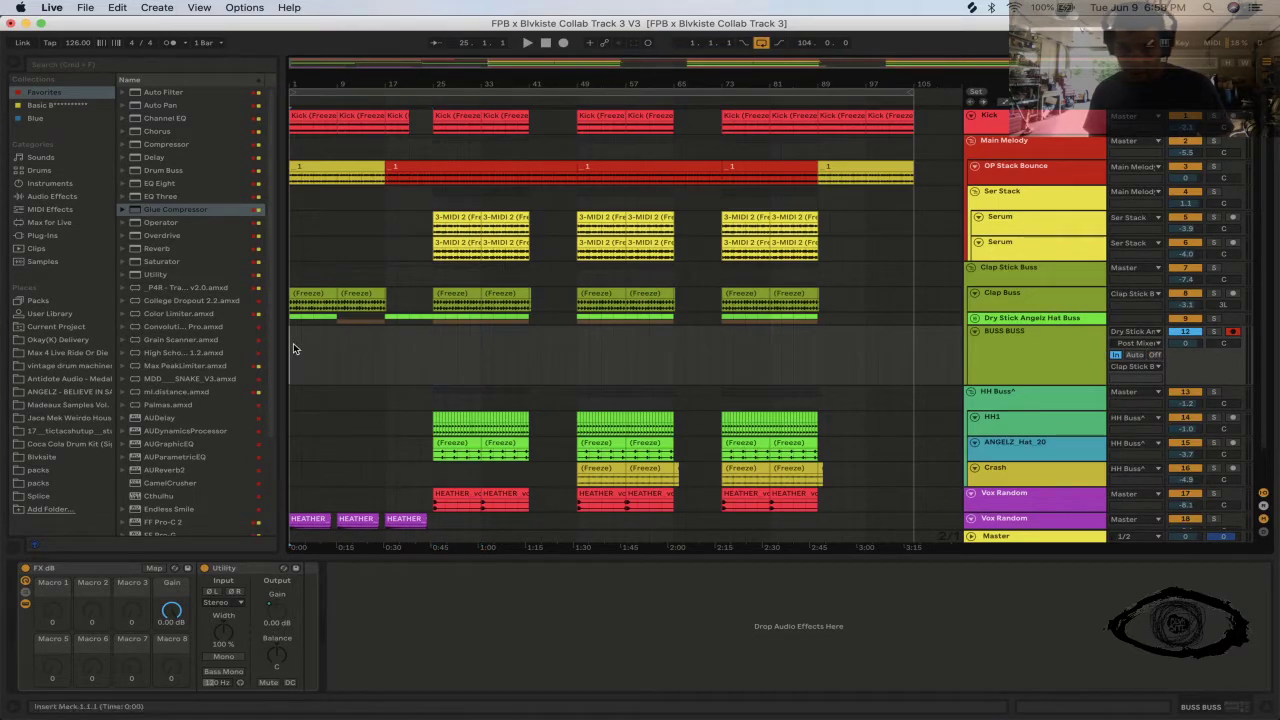
{"action": "key", "text": "space"}
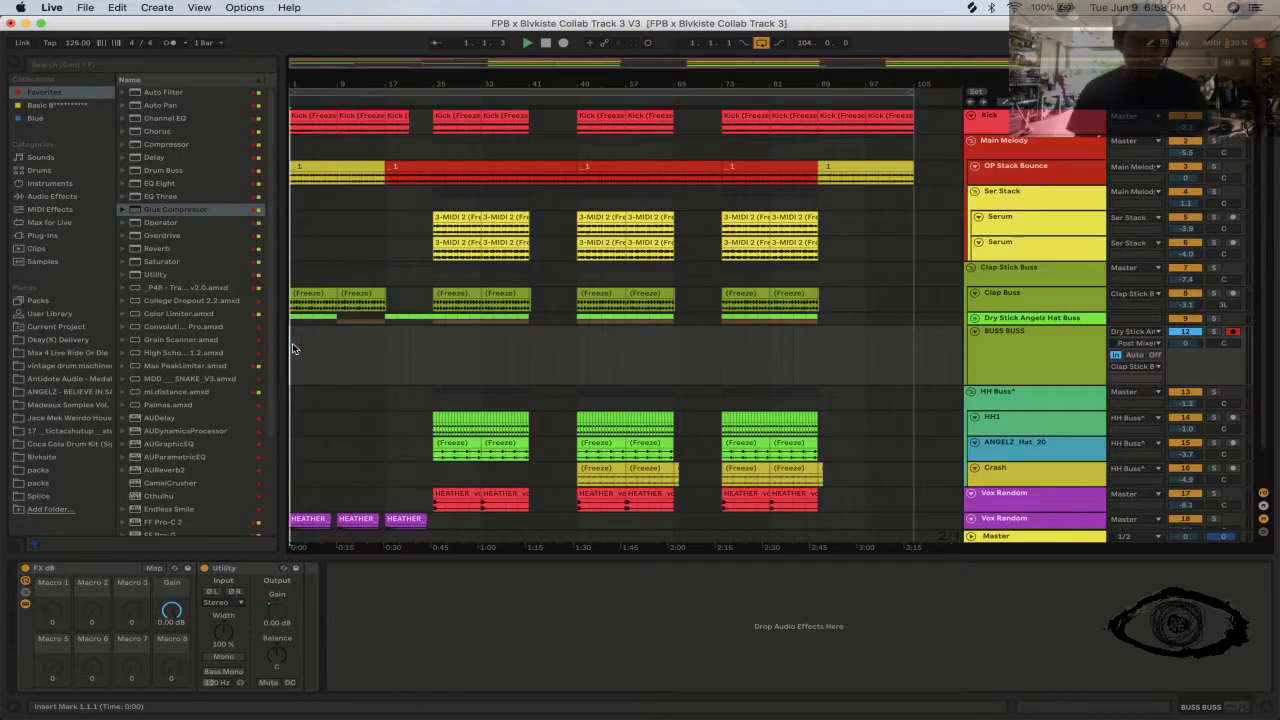
{"action": "left_click", "coordinate": [562, 43]}
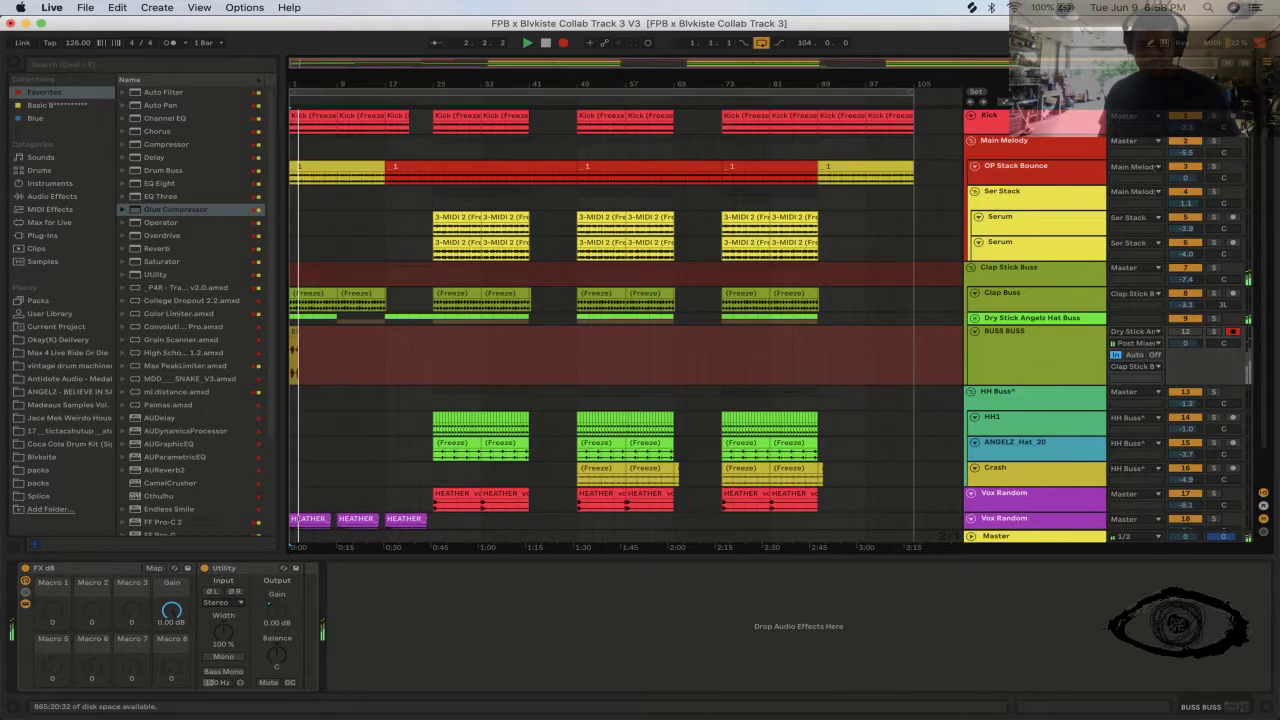
{"action": "left_click_drag", "start_coordinate": [289, 83], "coordinate": [289, 150]}
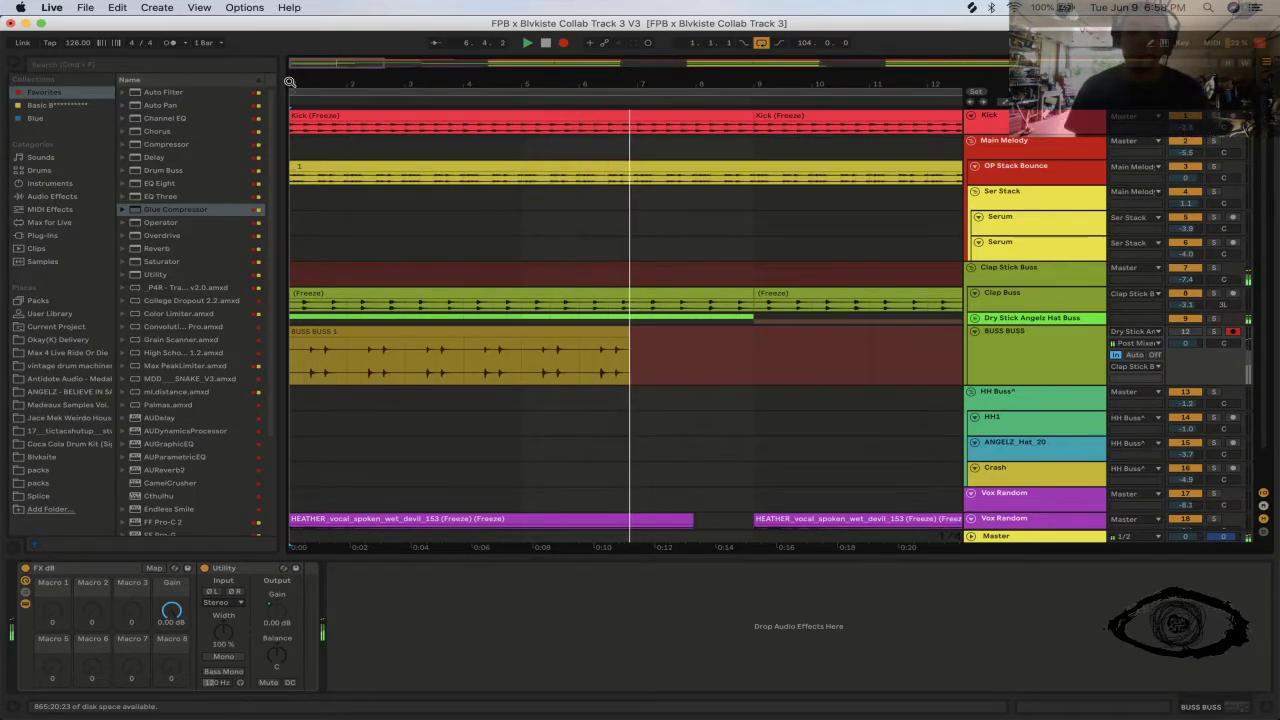
- Switch to Streamlabs OBS to check the stream status and chat, and return to Ableton Live
{"action": "key", "text": "super+Tab"}
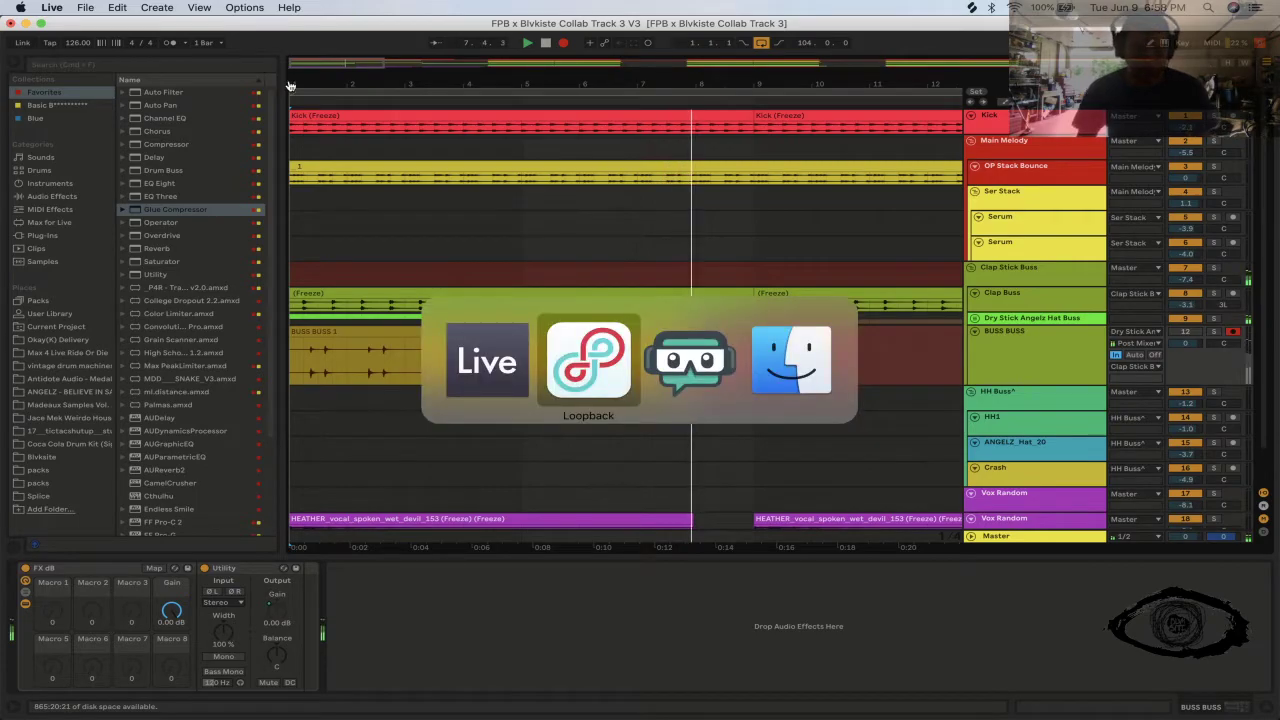
{"action": "key", "text": "super+Tab"}
{"action": "key", "text": "super+Tab"}
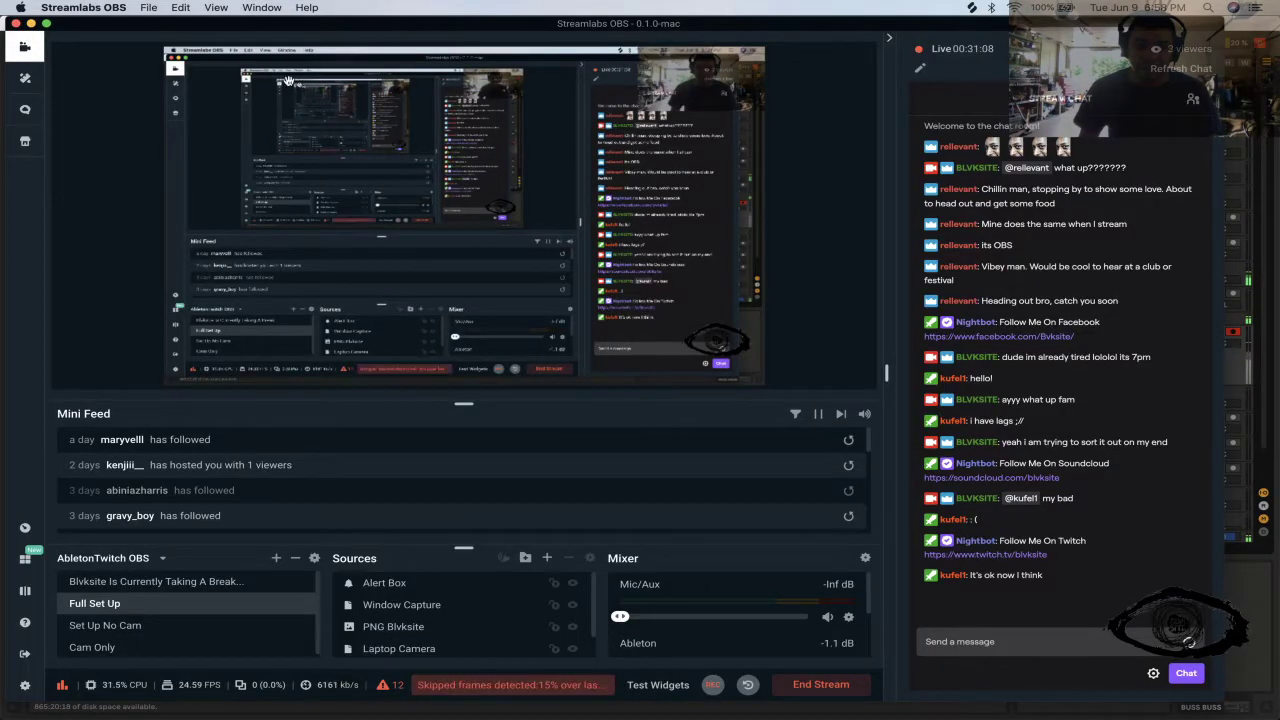
{"action": "key", "text": "super+Tab"}
{"action": "key", "text": "super+Tab"}
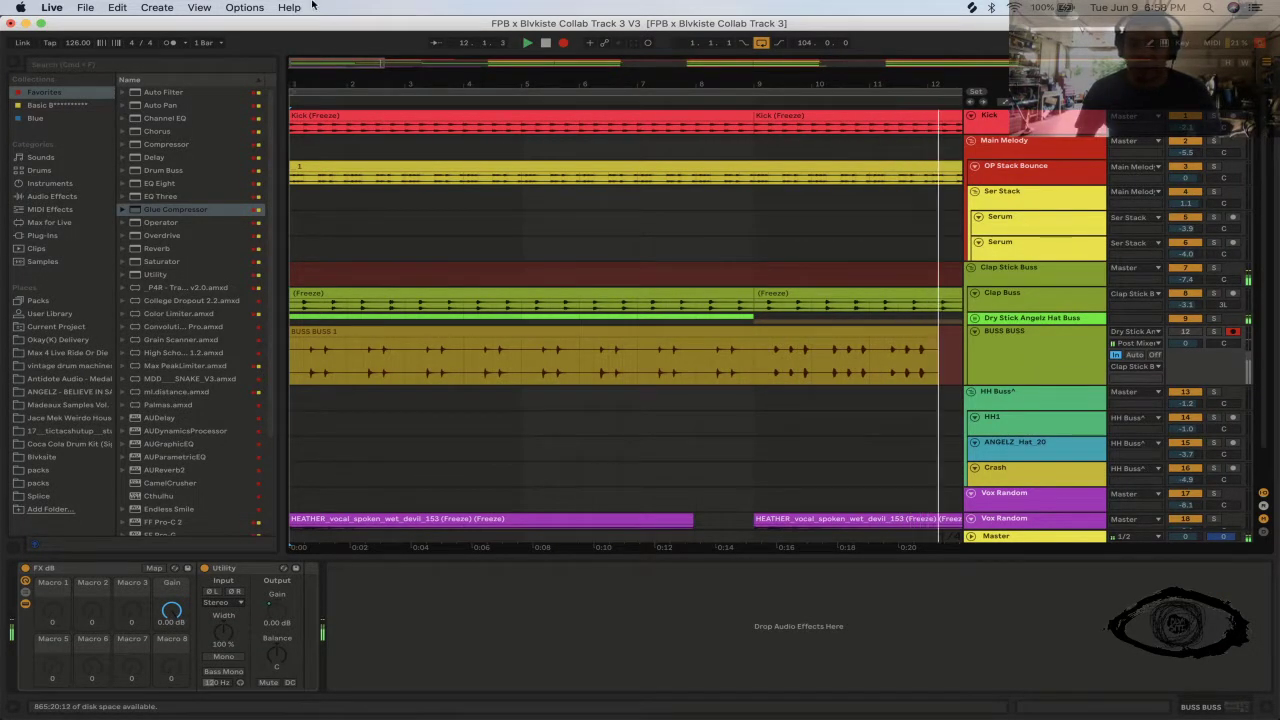
- Keep recording BUSS BUSS to about bar 90, checking the devices on the clap and dry stick tracks meanwhile, and stop the transport
{"action": "left_click_drag", "start_coordinate": [322, 84], "coordinate": [322, 24]}
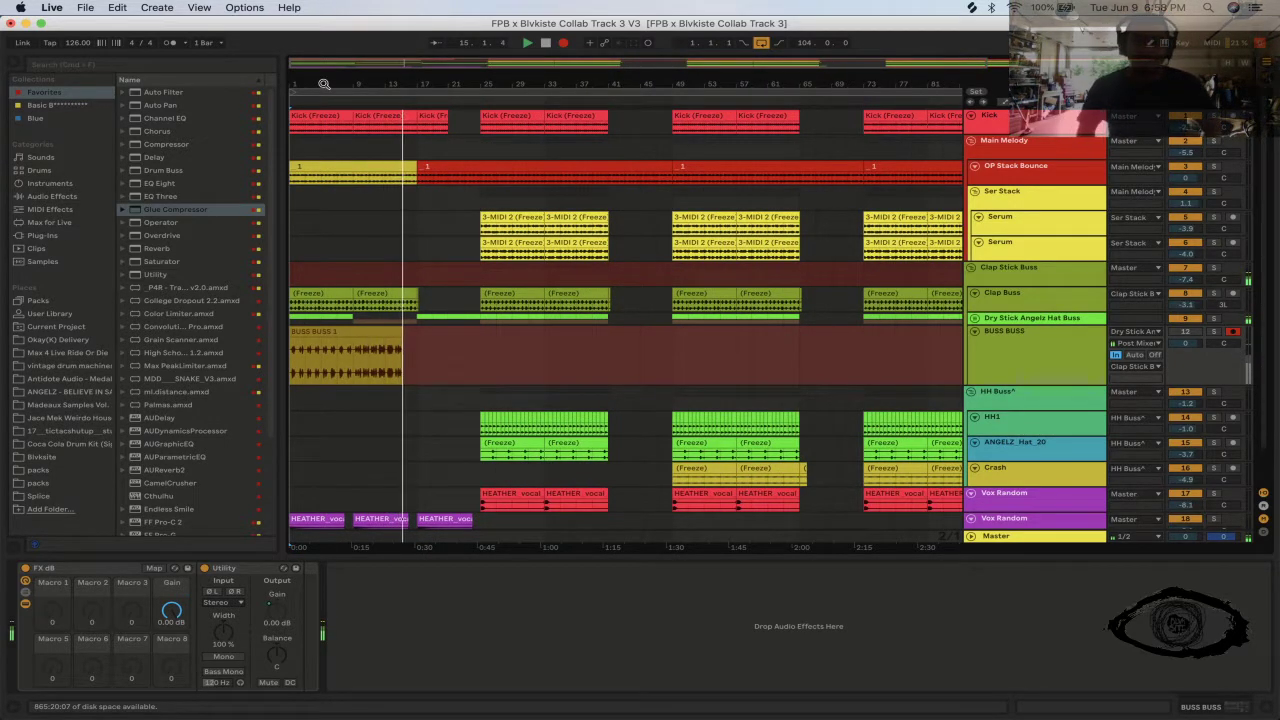
{"action": "left_click", "coordinate": [983, 274]}
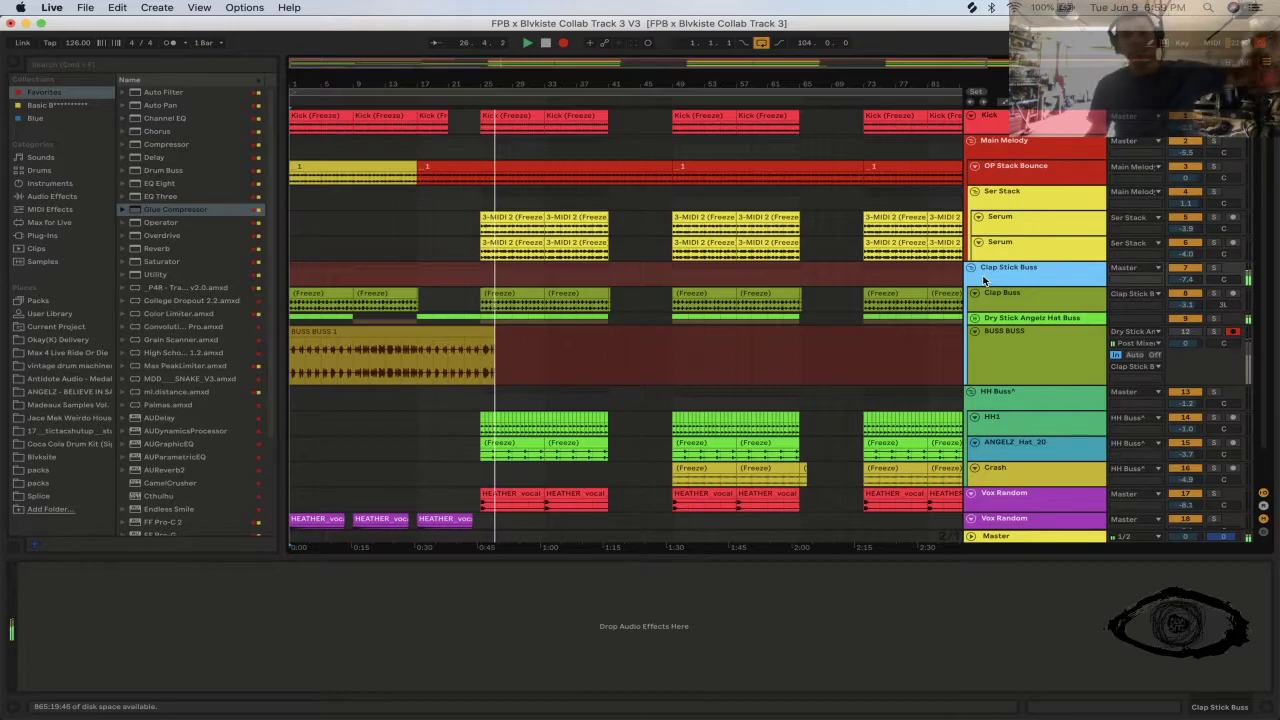
{"action": "left_click", "coordinate": [993, 307]}
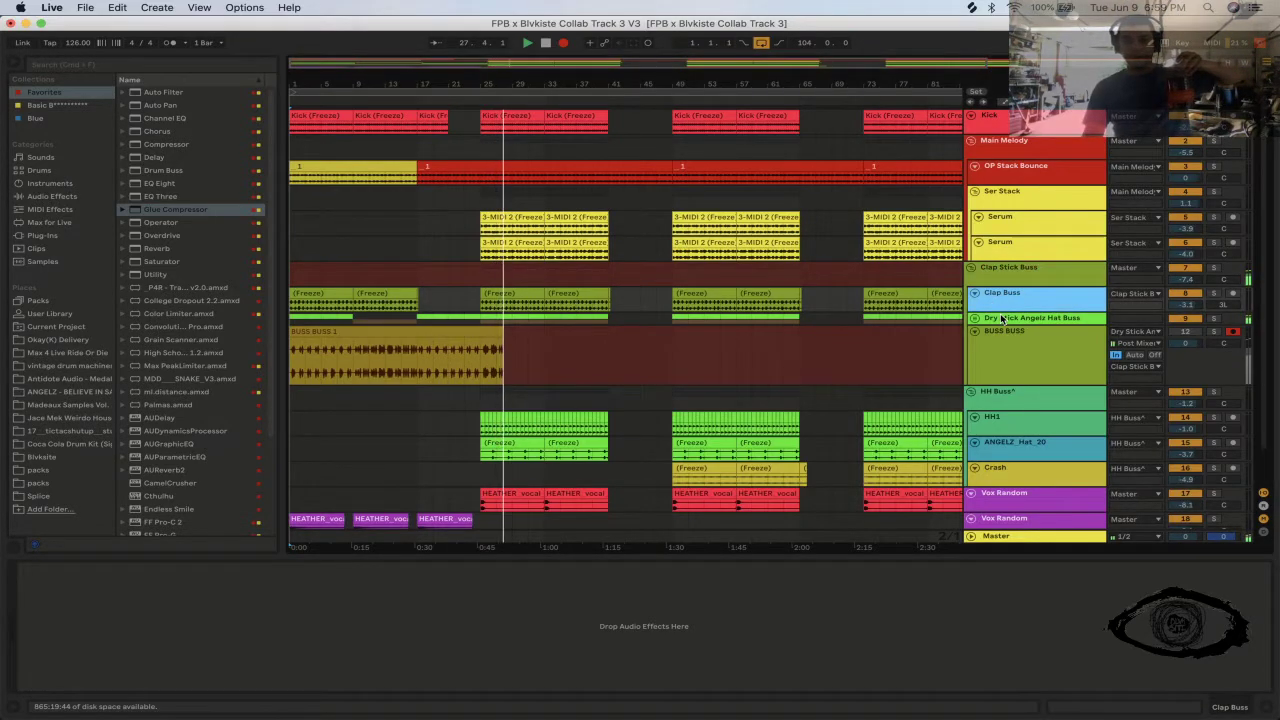
{"action": "left_click", "coordinate": [1005, 330]}
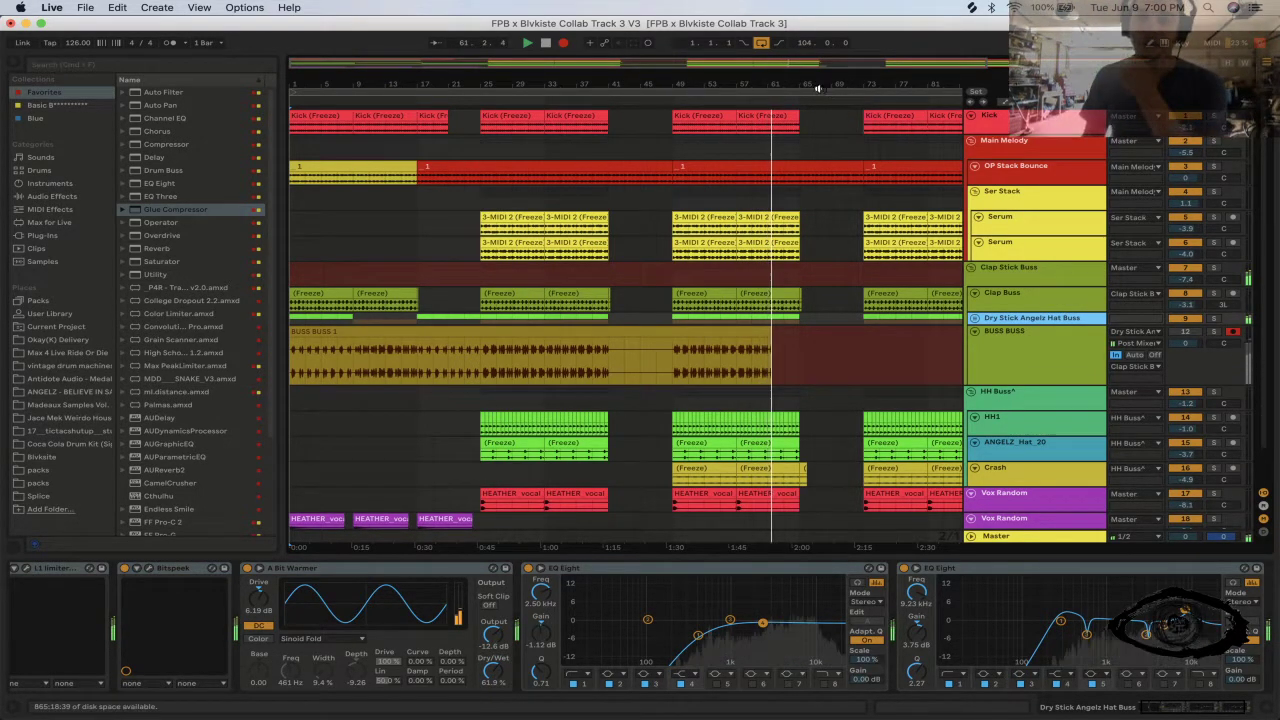
{"action": "left_click_drag", "start_coordinate": [818, 86], "coordinate": [686, 86]}
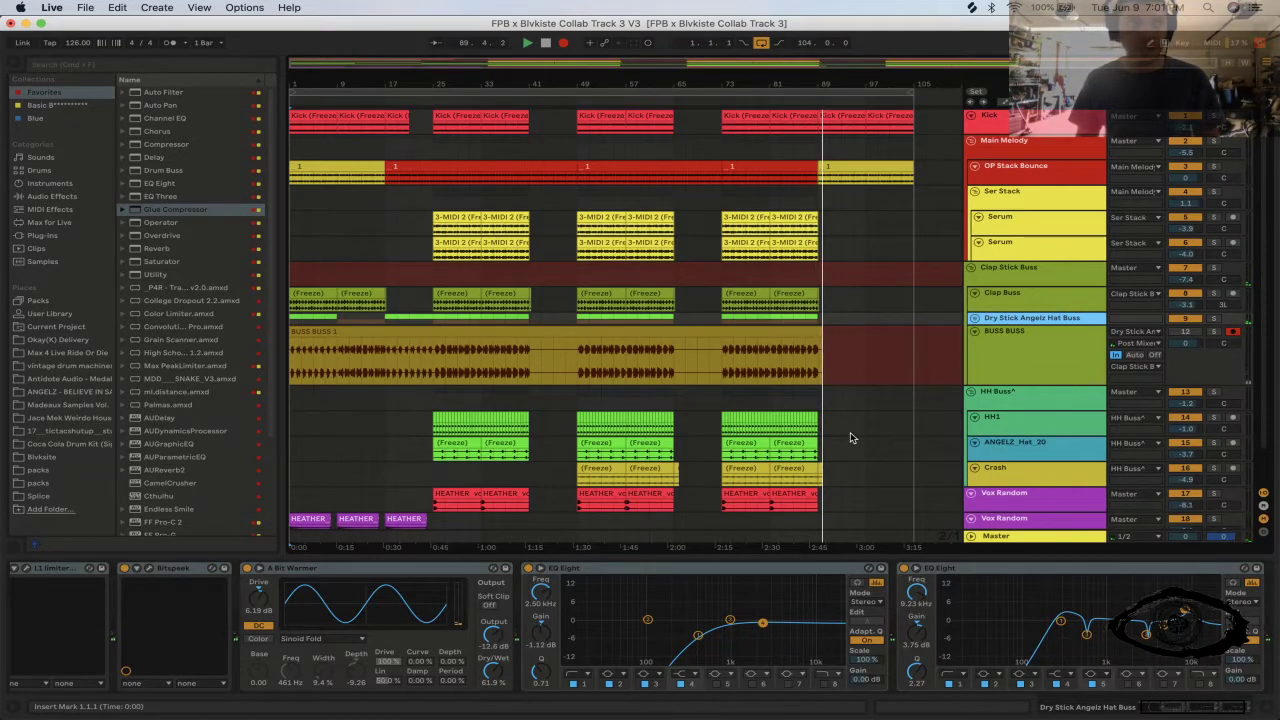
{"action": "key", "text": "F9"}
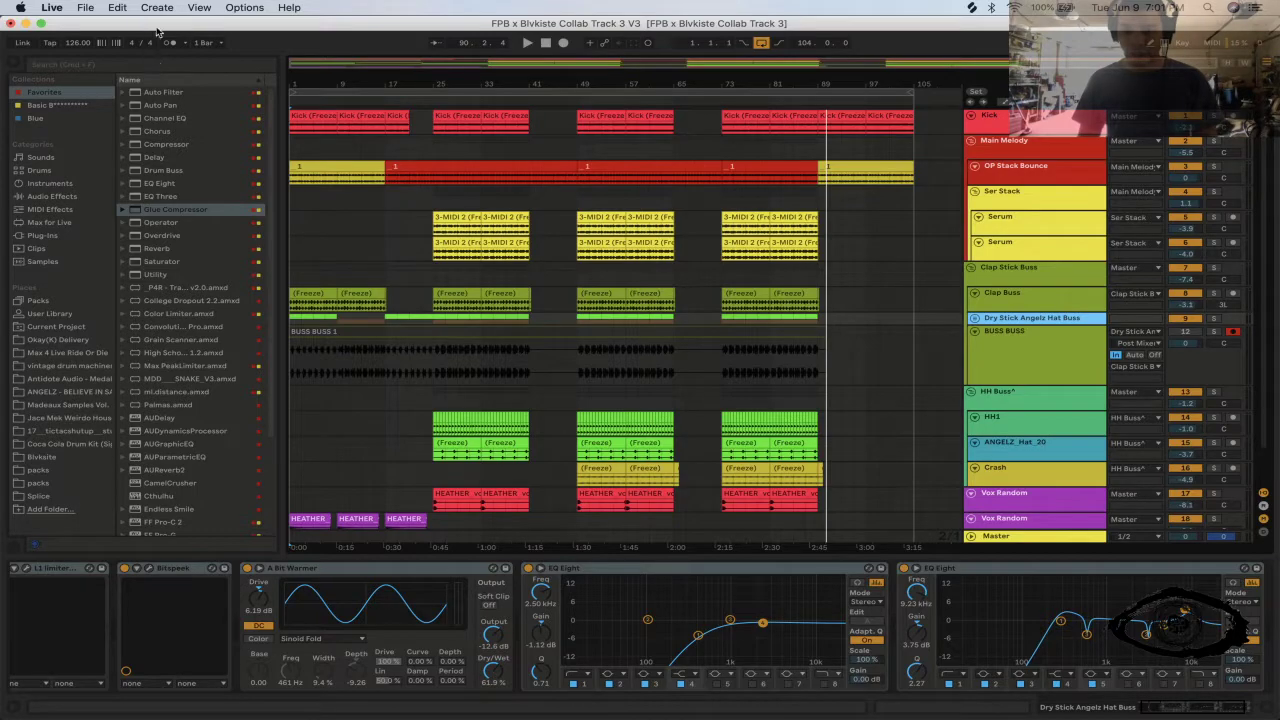
- Save the Live Set under the new name FPB x Blvkiste Collab Track 3 v4.als
{"action": "left_click", "coordinate": [84, 7]}
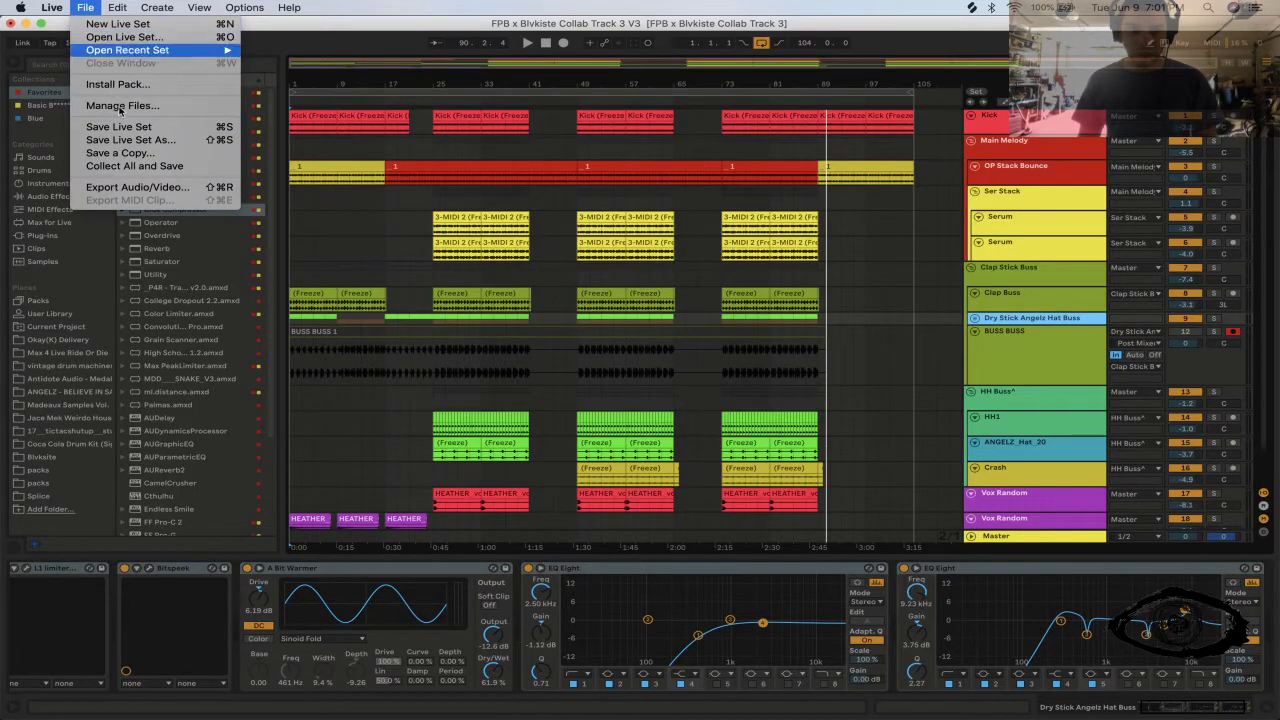
{"action": "left_click", "coordinate": [155, 148]}
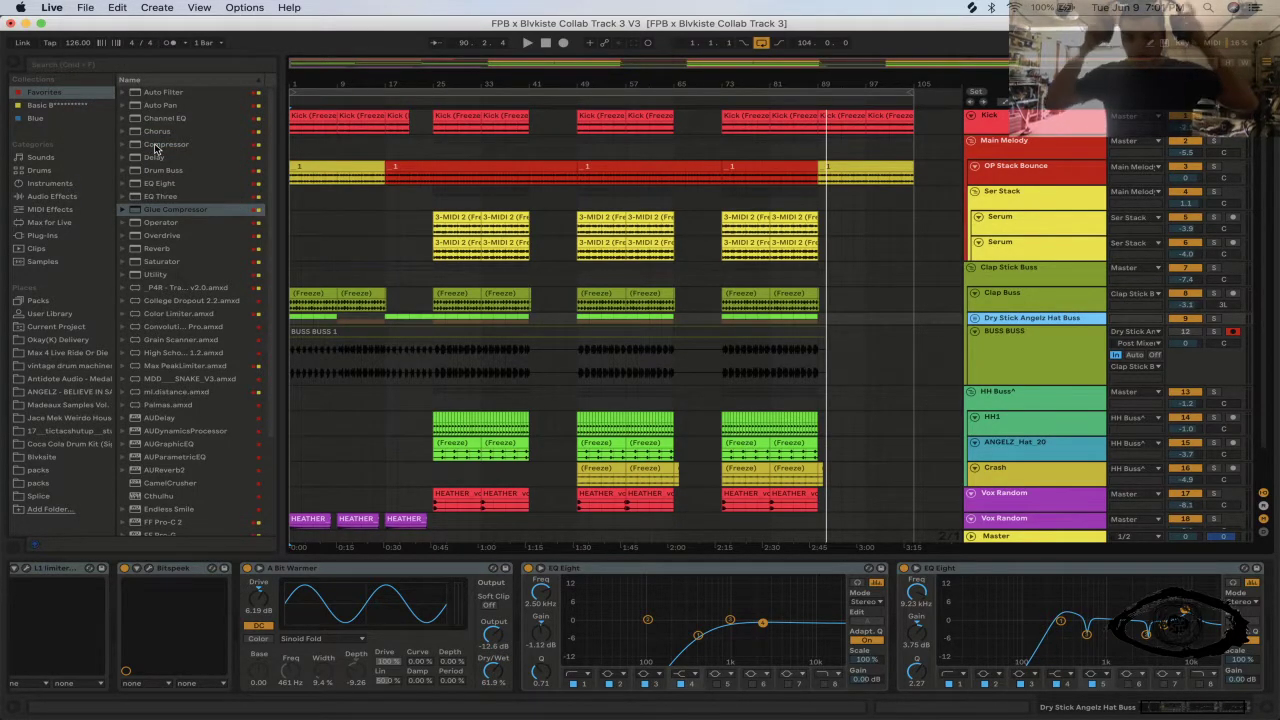
{"action": "key", "text": "Right"}
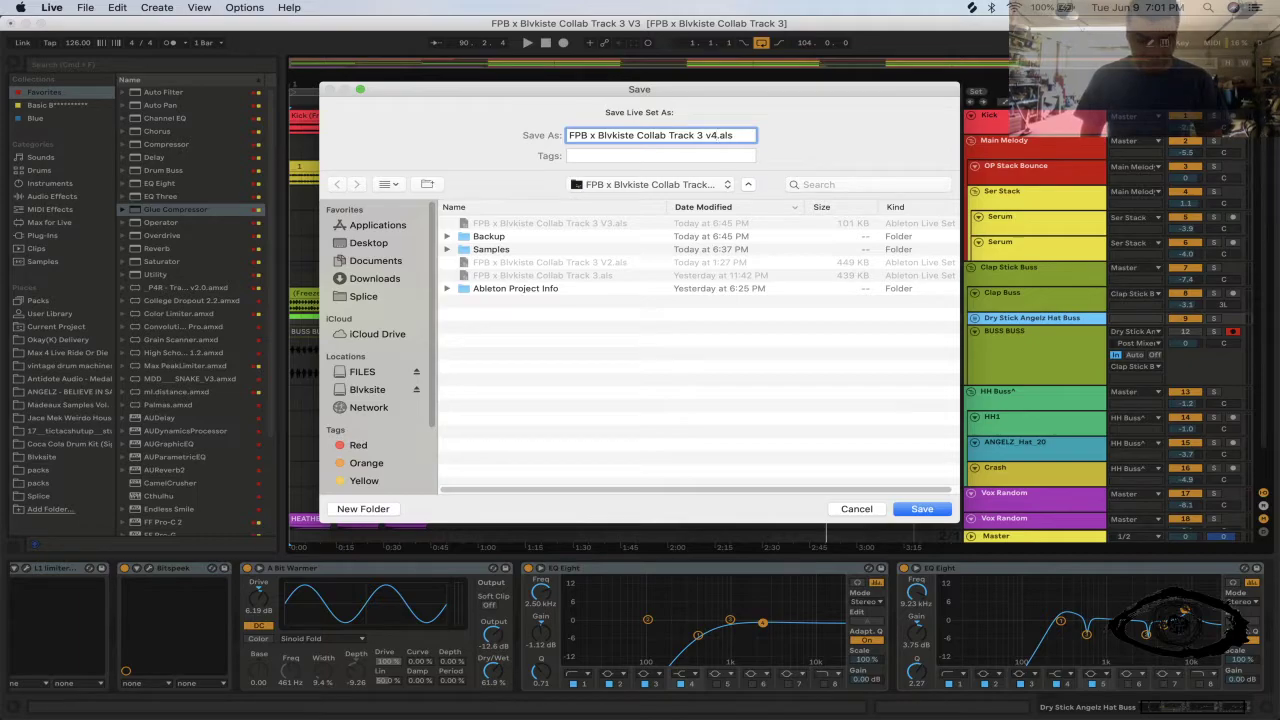
{"action": "left_click", "coordinate": [922, 508]}
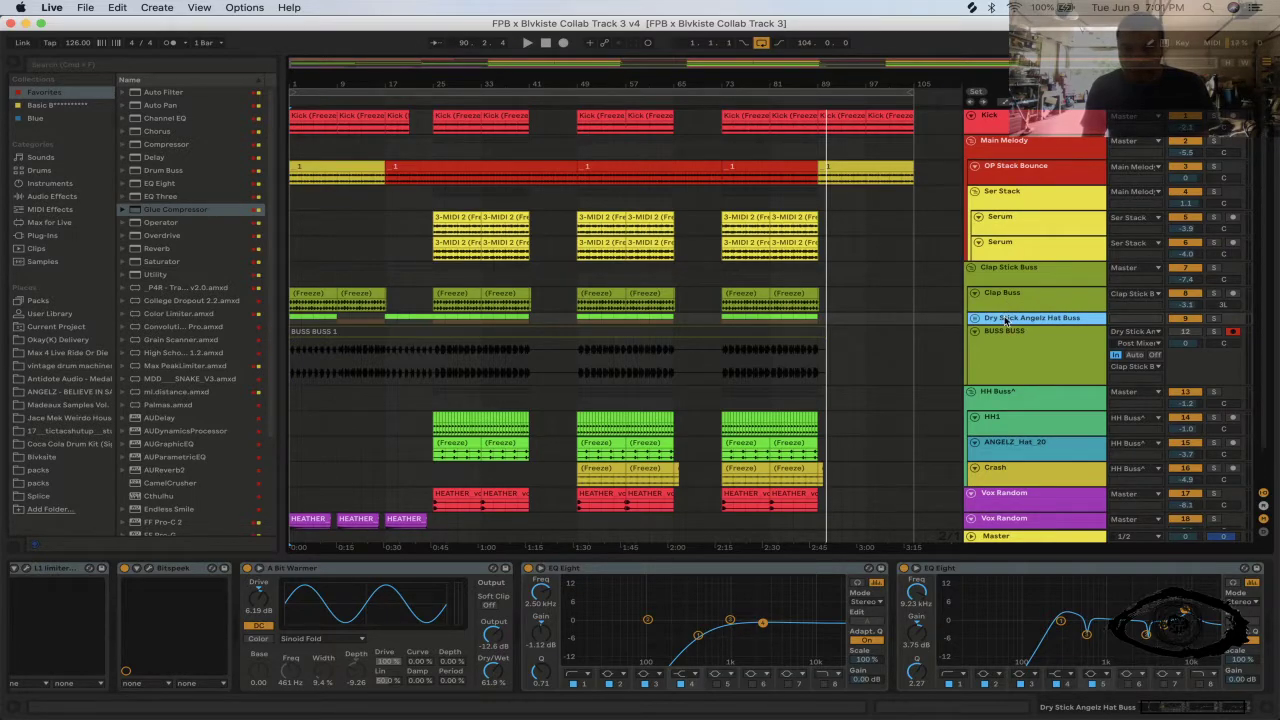
- Delete the Dry Stick Angelz Hat Buss group, fold the BUSS BUSS track and save the set
{"action": "key", "text": "Delete"}
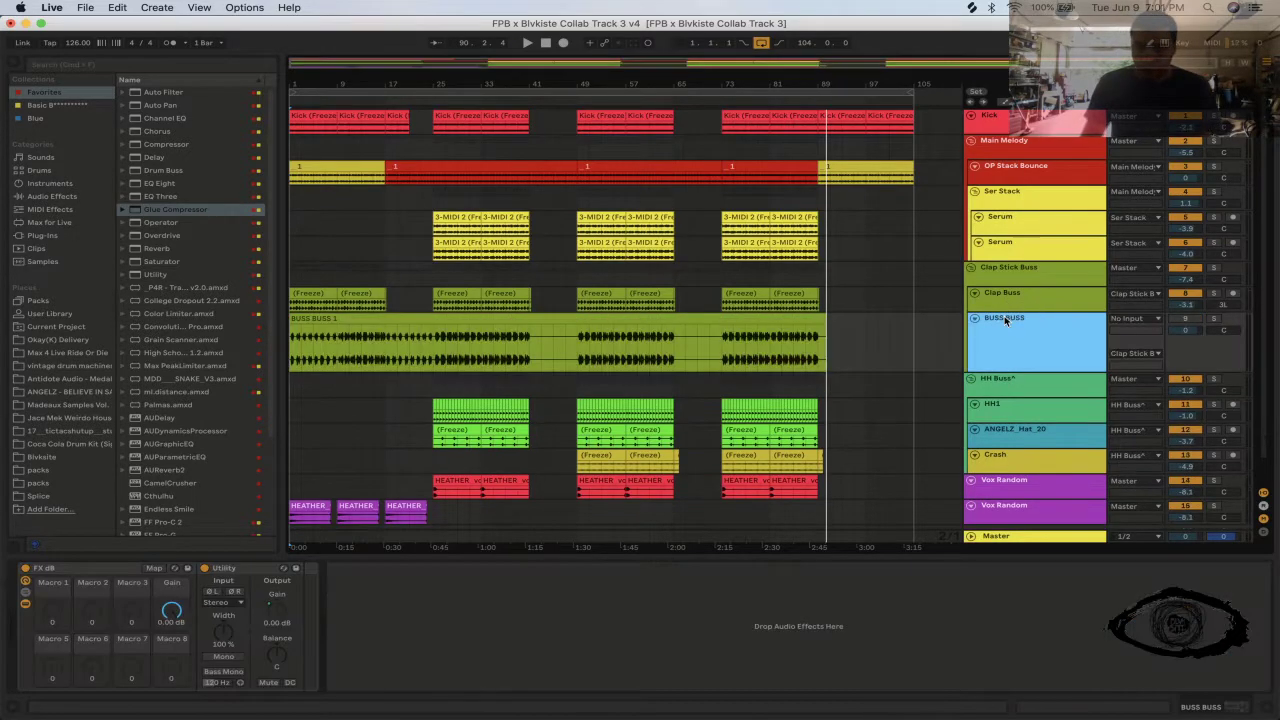
{"action": "left_click", "coordinate": [1173, 321]}
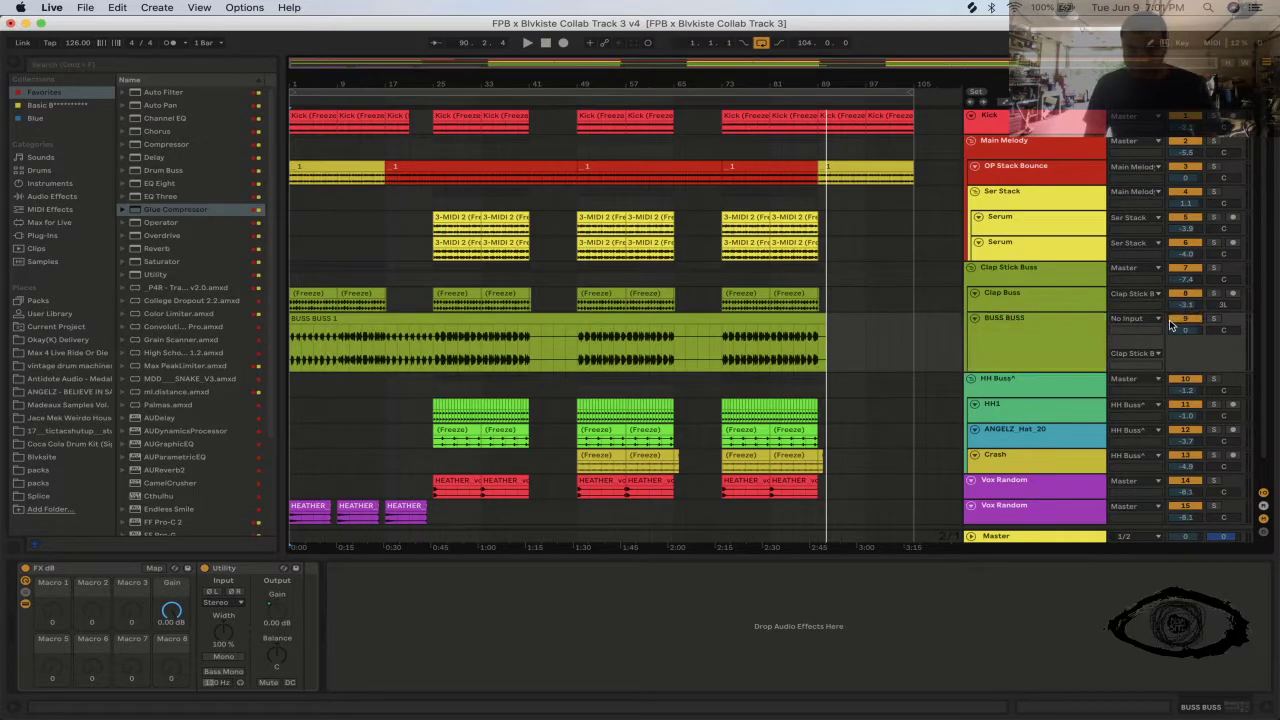
{"action": "left_click", "coordinate": [975, 318]}
{"action": "key", "text": "super+s"}
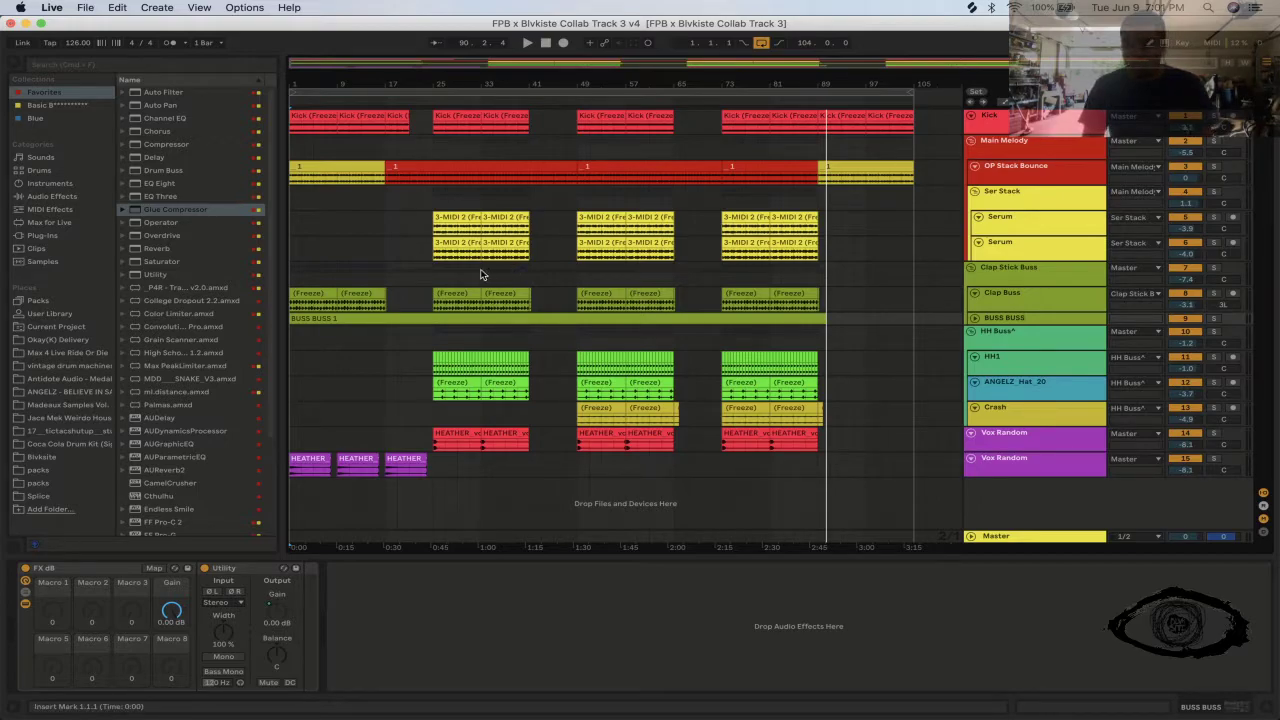
- Select the arrangement's whole loop range and quit Ableton Live
{"action": "left_click", "coordinate": [322, 91]}
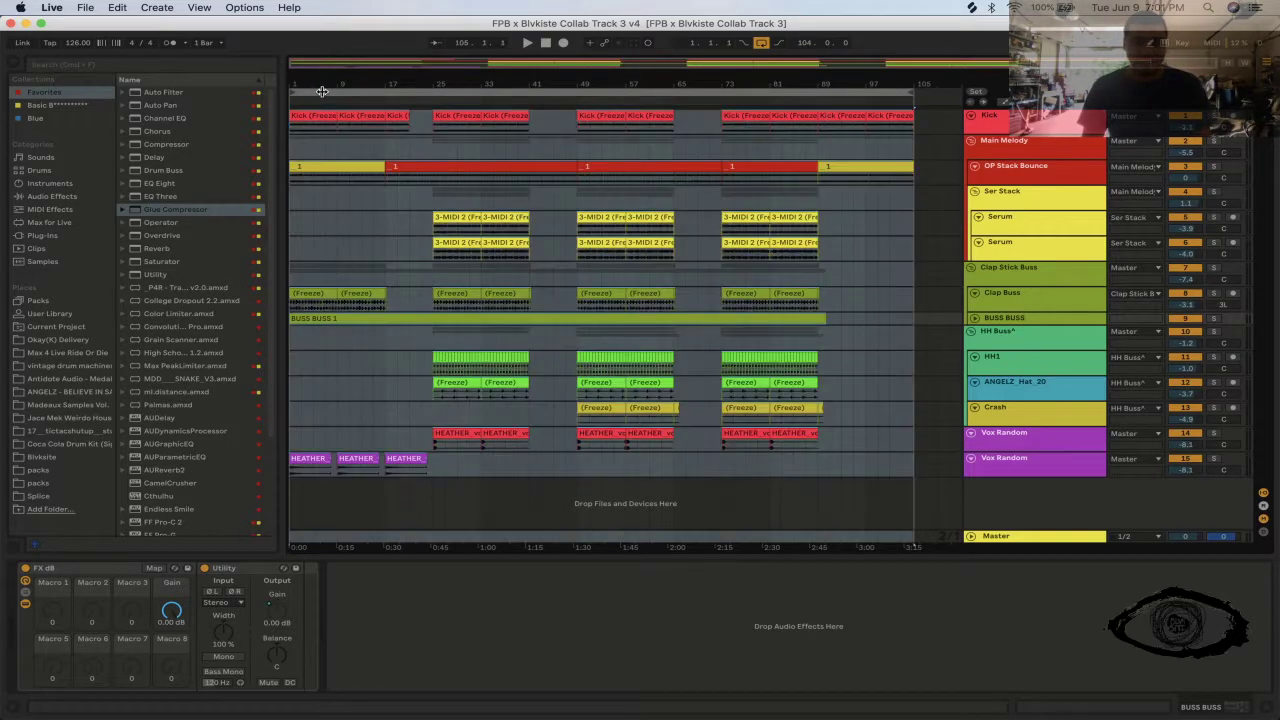
{"action": "key", "text": "z"}
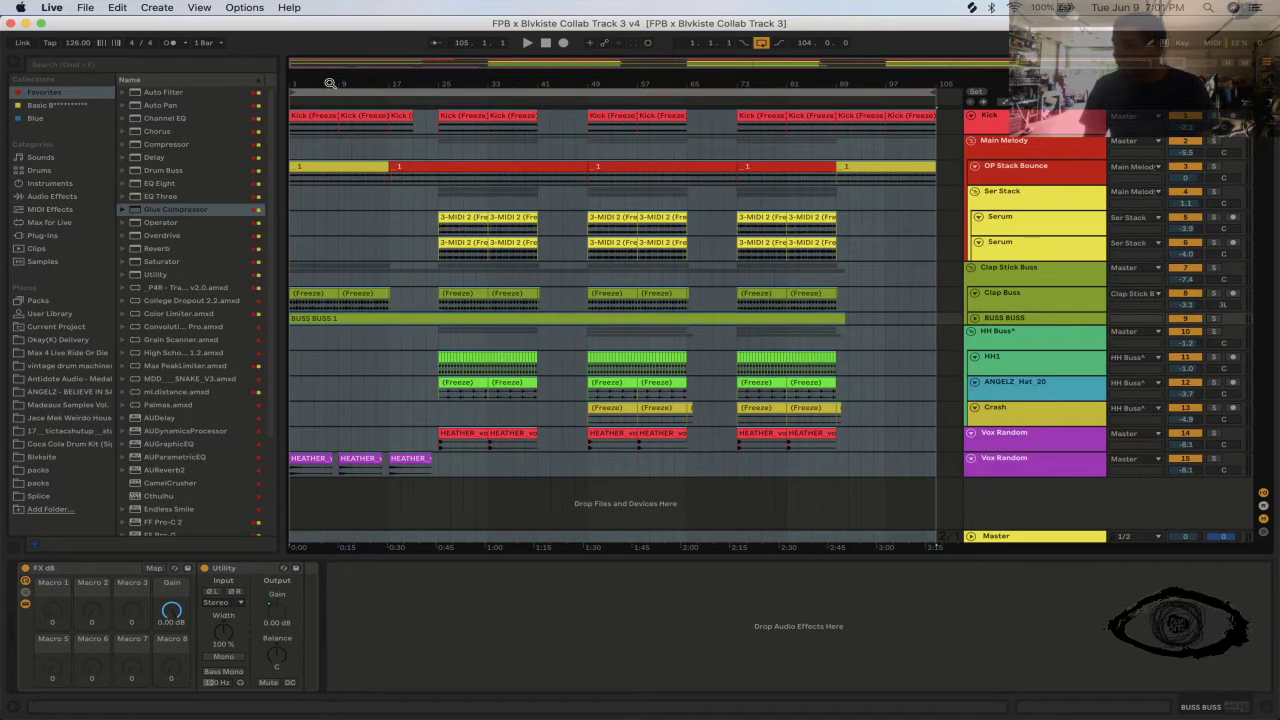
{"action": "key", "text": "super+h"}
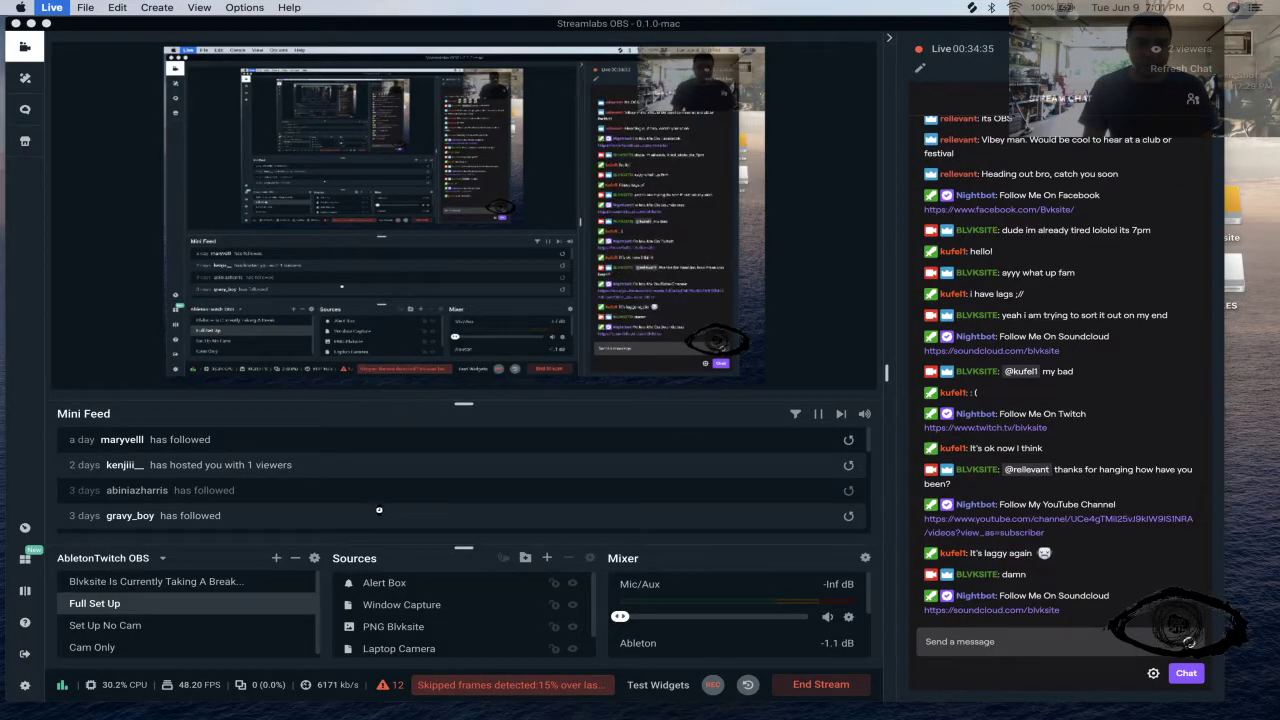
- Bring Loopback to the front to view its audio routing, and relaunch Ableton Live 10 Suite
{"action": "key", "text": "super+Tab"}
{"action": "key", "text": "super+Tab"}
{"action": "key", "text": "super+Tab"}
{"action": "key", "text": "super+Tab"}
{"action": "key", "text": "super+Tab"}
{"action": "key", "text": "super+Tab"}
{"action": "key", "text": "super+Tab"}
{"action": "key", "text": "super+Tab"}
{"action": "key", "text": "super+Tab"}
{"action": "key", "text": "super+Tab"}
{"action": "key", "text": "super+Tab"}
{"action": "key", "text": "super+Tab"}
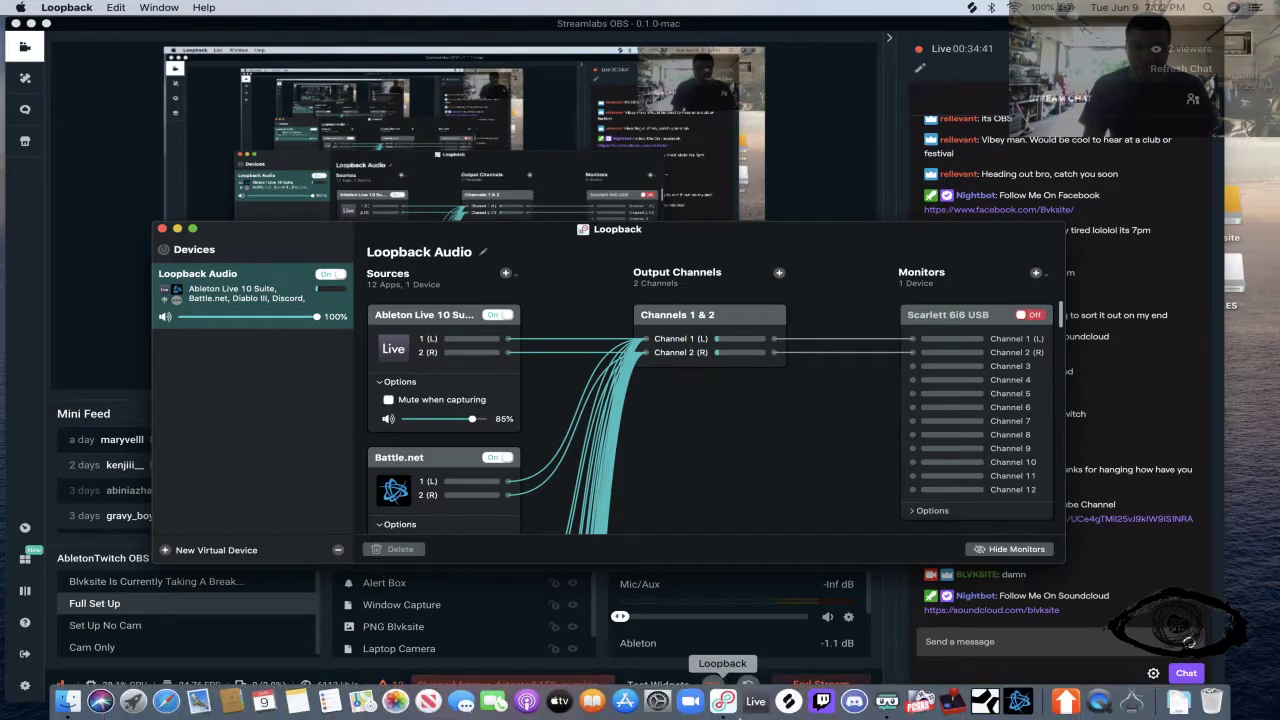
{"action": "left_click", "coordinate": [755, 702]}
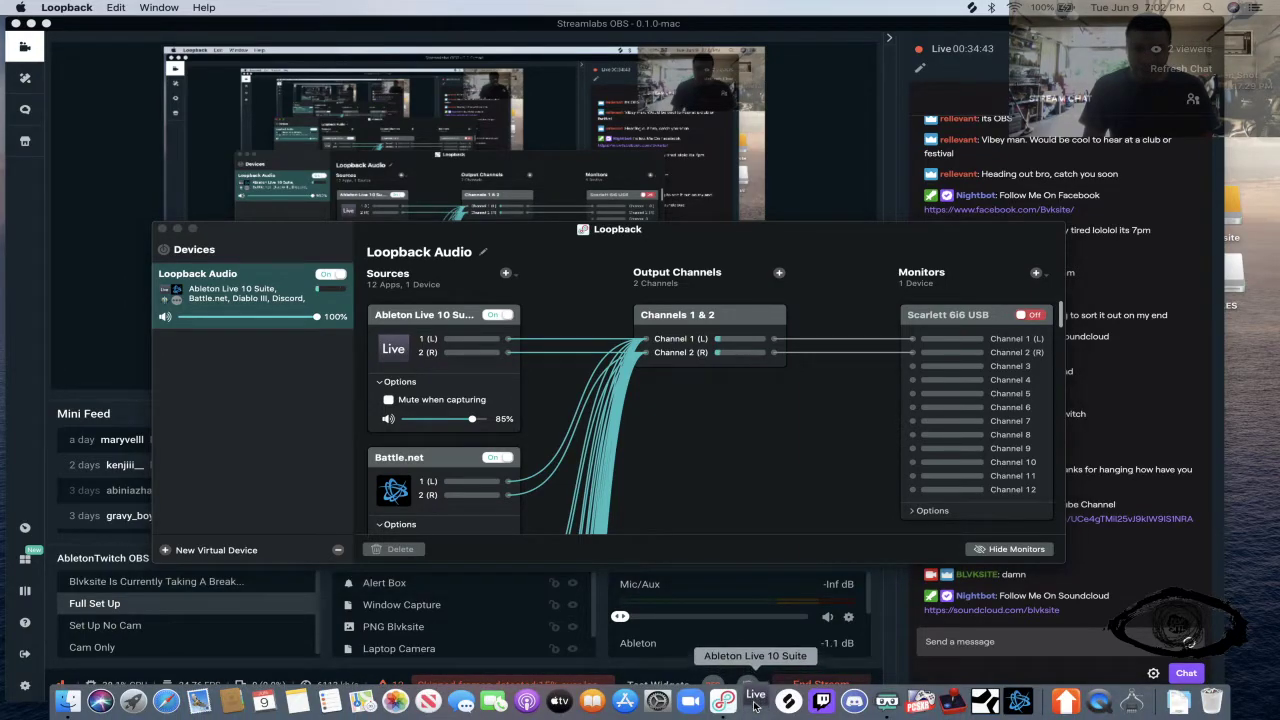
- Switch to Finder and empty the Trash
{"action": "key", "text": "super+Tab"}
{"action": "key", "text": "super+Tab"}
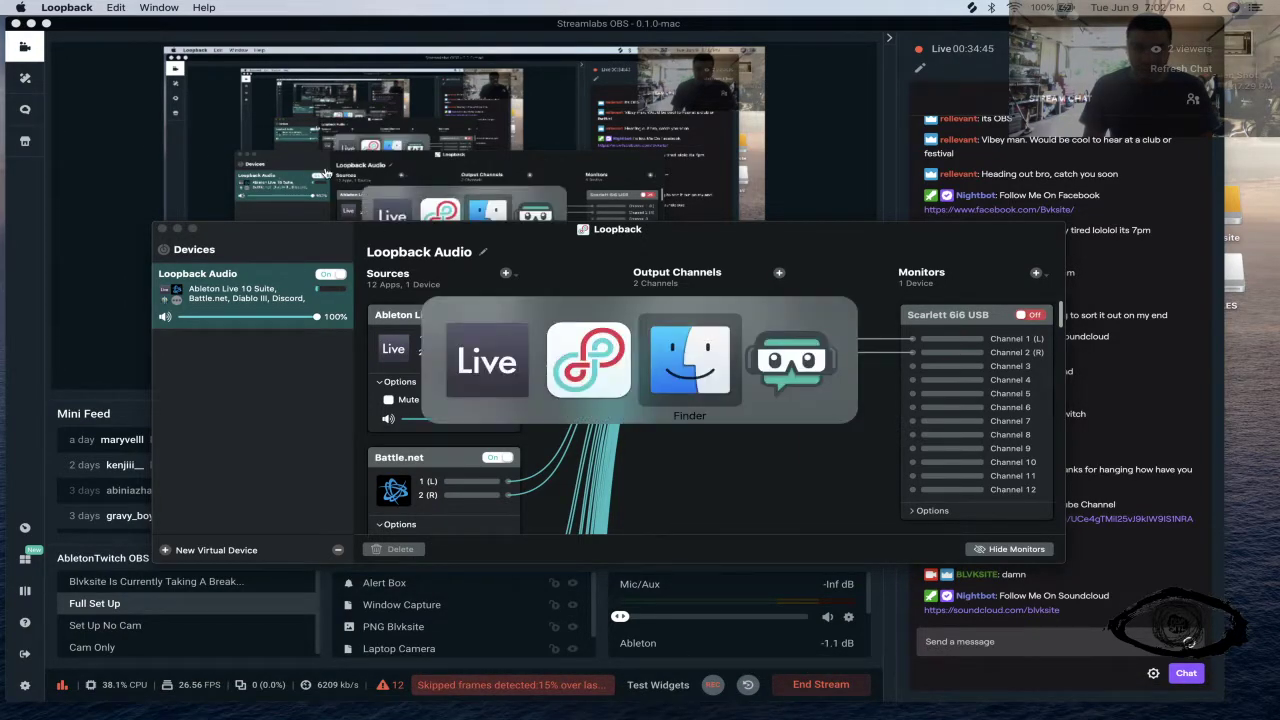
{"action": "left_click", "coordinate": [57, 7]}
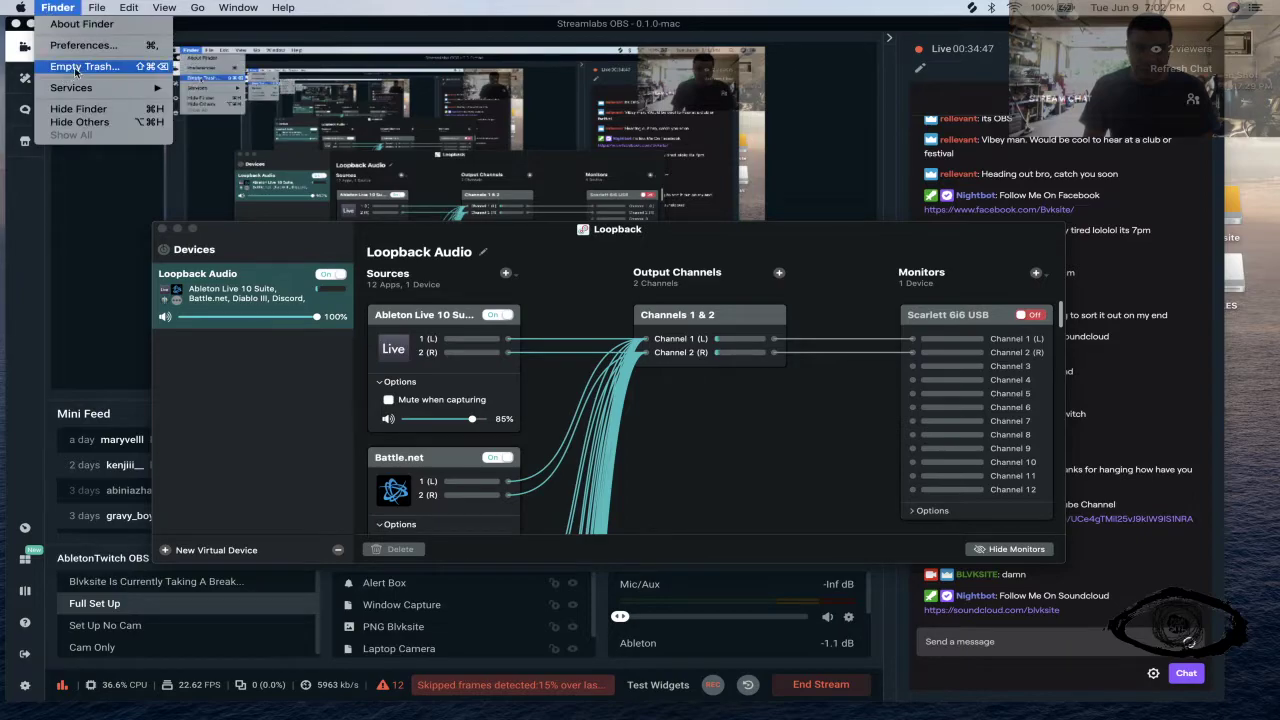
{"action": "left_click", "coordinate": [75, 67]}
{"action": "left_click", "coordinate": [756, 252]}
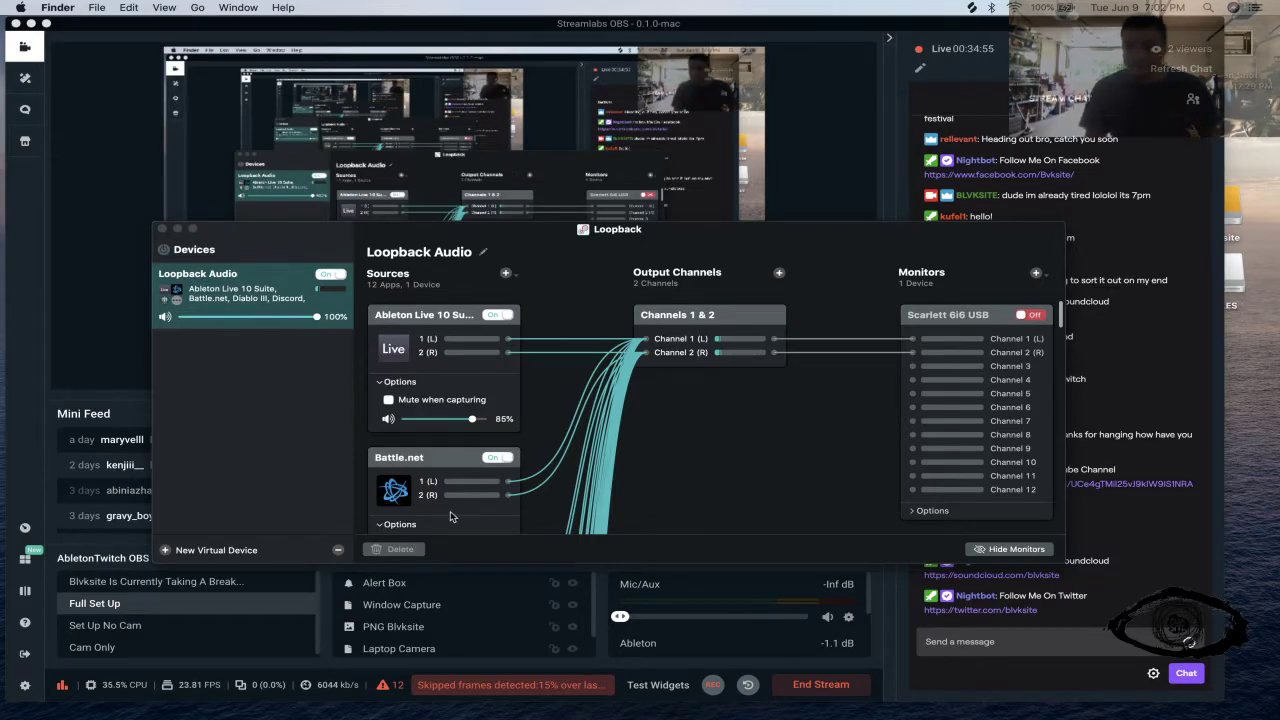
- Bring the starting Ableton Live 10 Suite to the front and minimize the Loopback window
{"action": "mouse_move", "coordinate": [592, 703]}
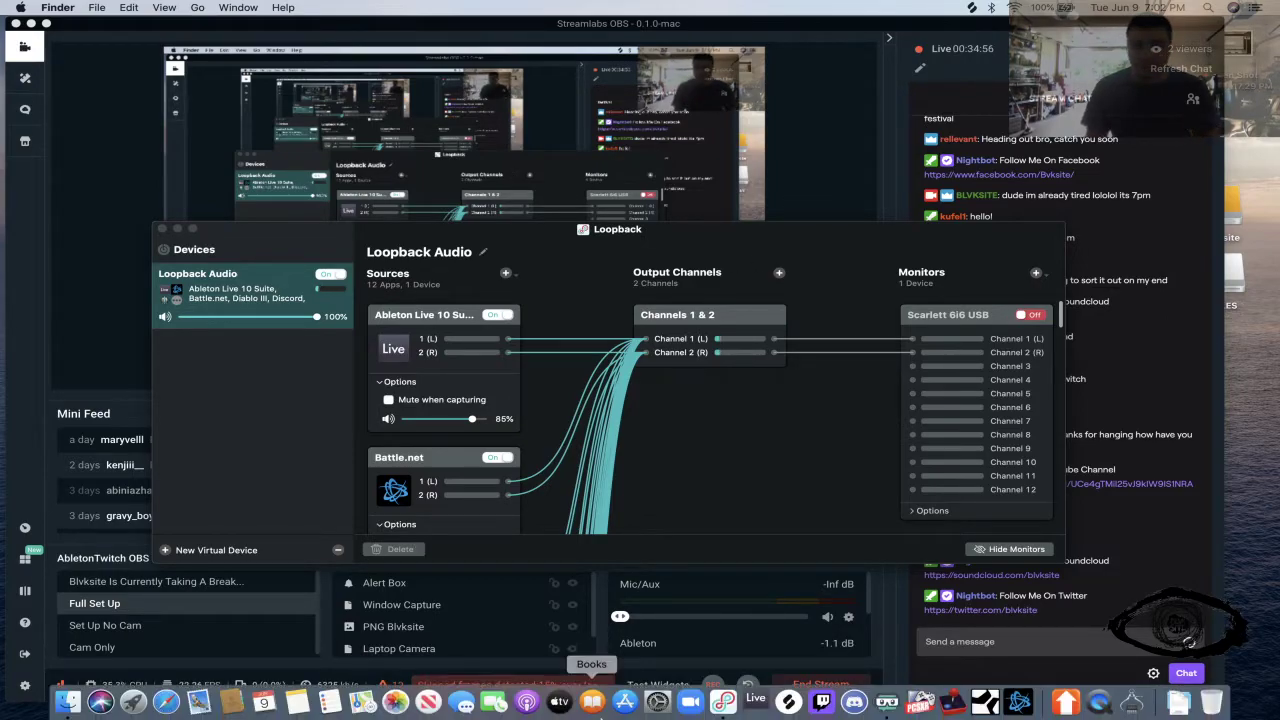
{"action": "left_click", "coordinate": [756, 703]}
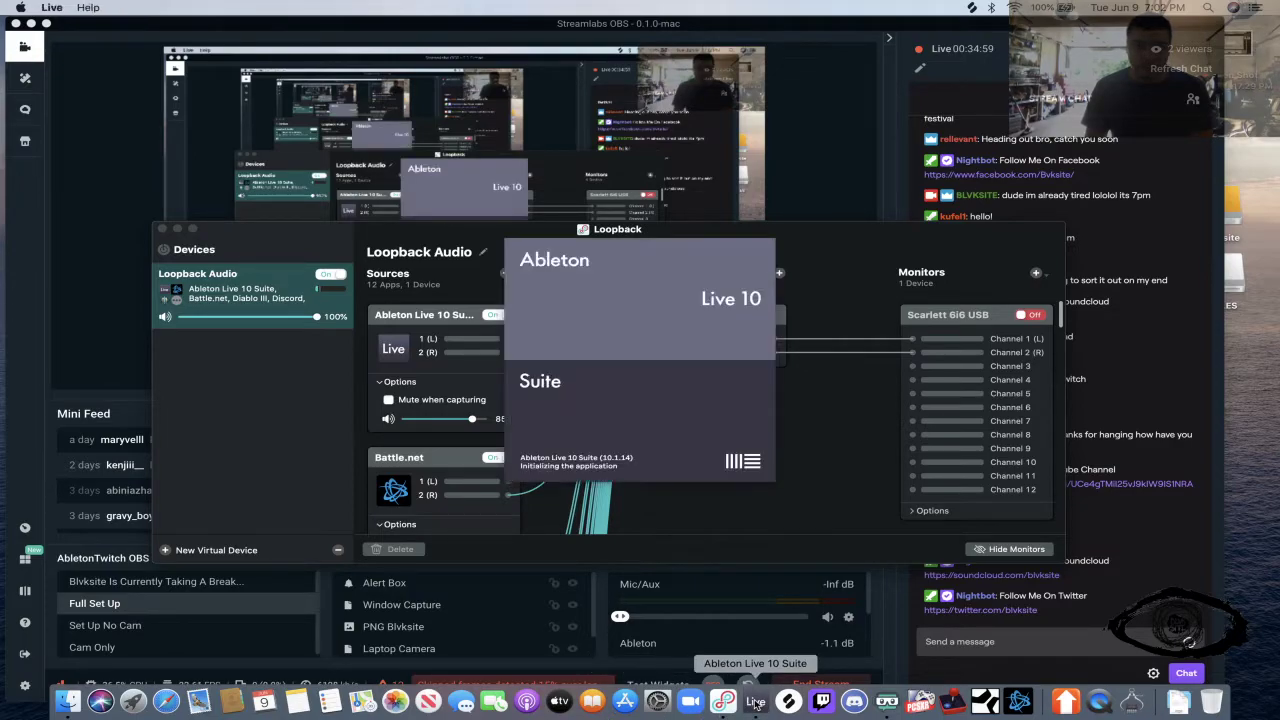
{"action": "left_click", "coordinate": [177, 229]}
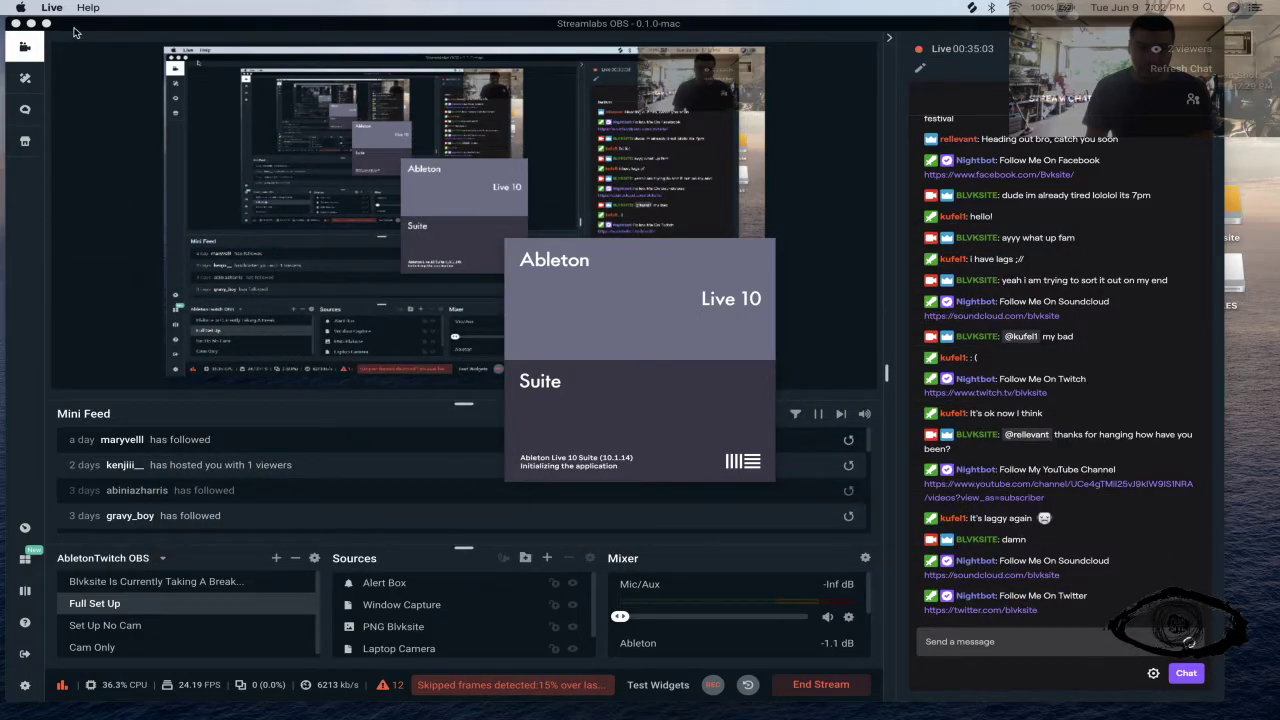
{"action": "left_click", "coordinate": [78, 25]}
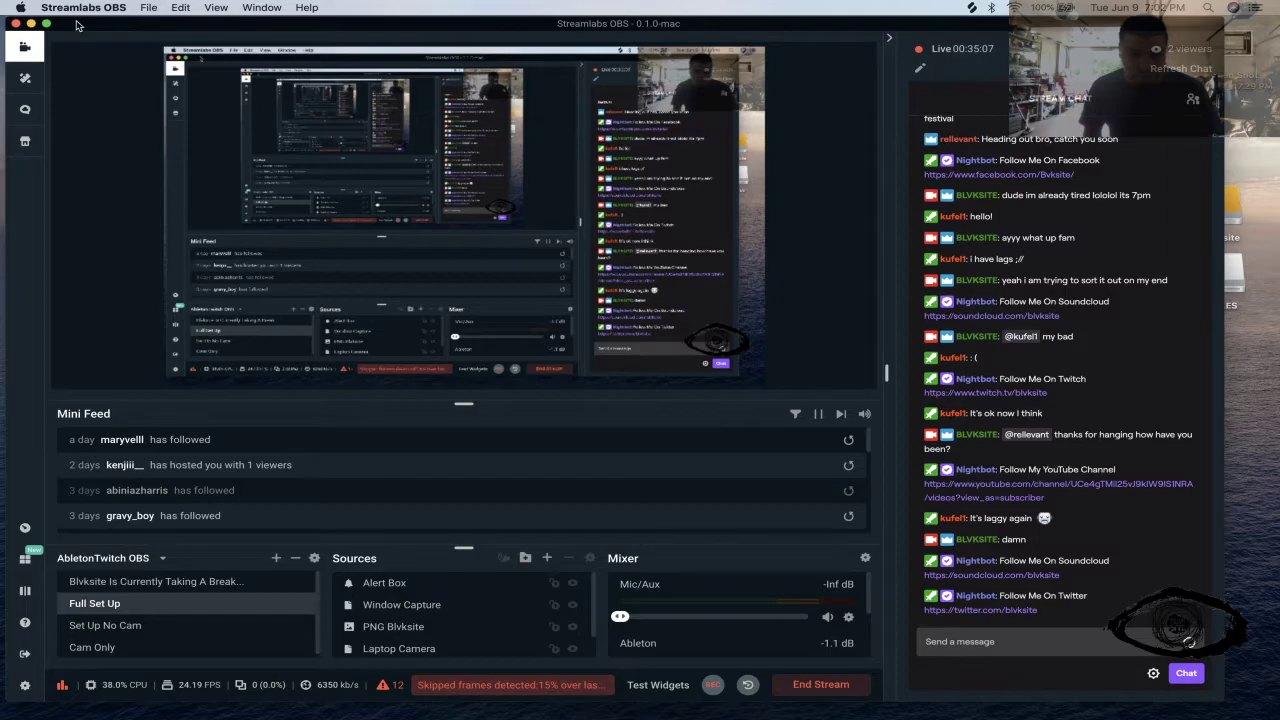
{"action": "left_click", "coordinate": [80, 6]}
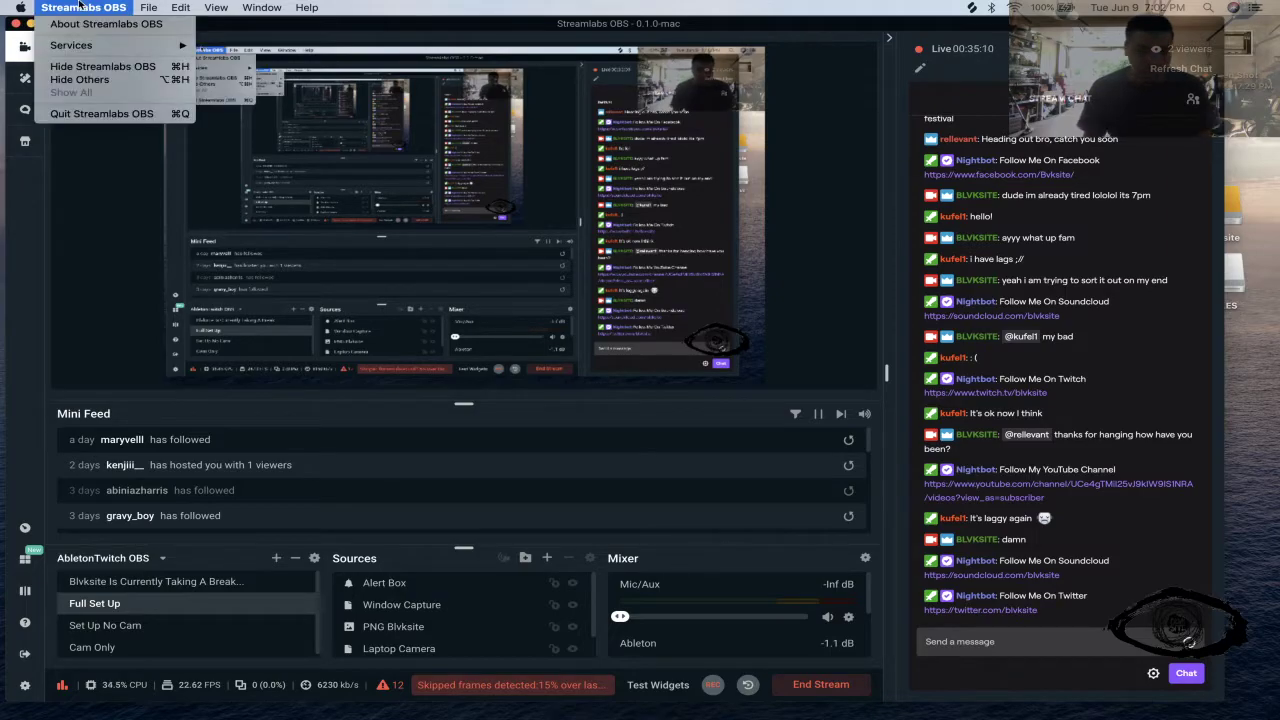
{"action": "mouse_move", "coordinate": [145, 8]}
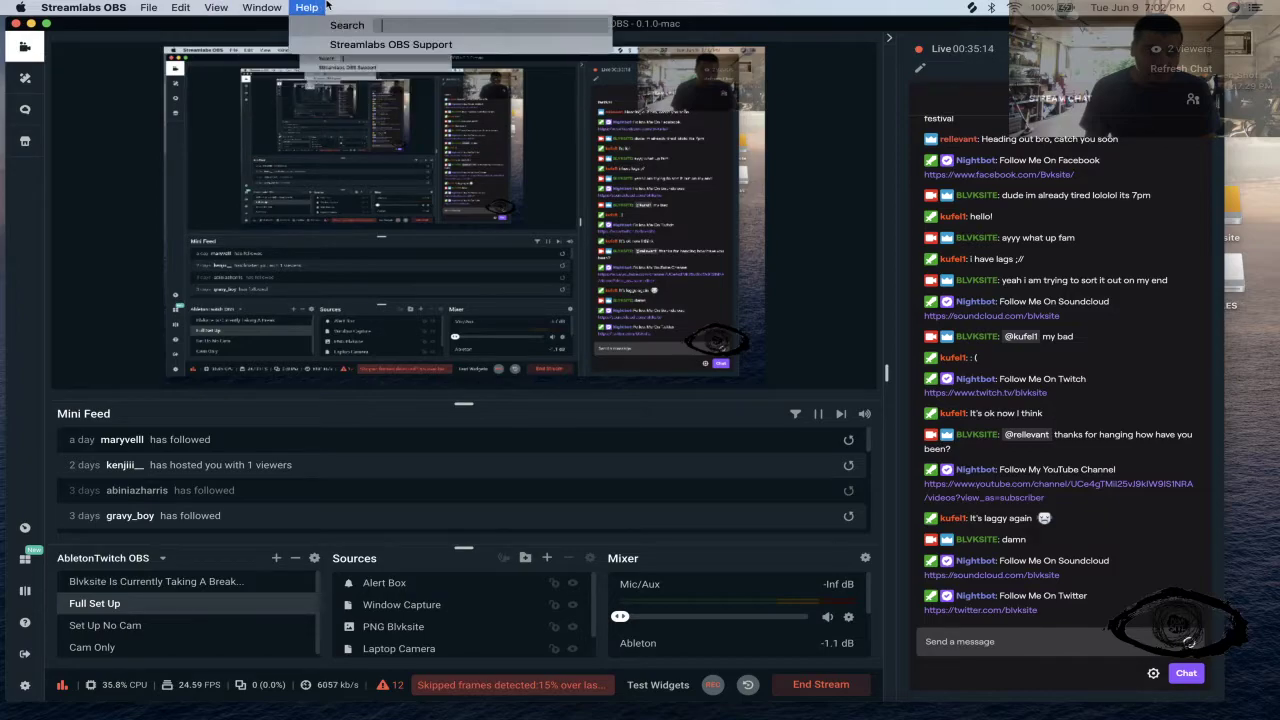
{"action": "mouse_move", "coordinate": [20, 6]}
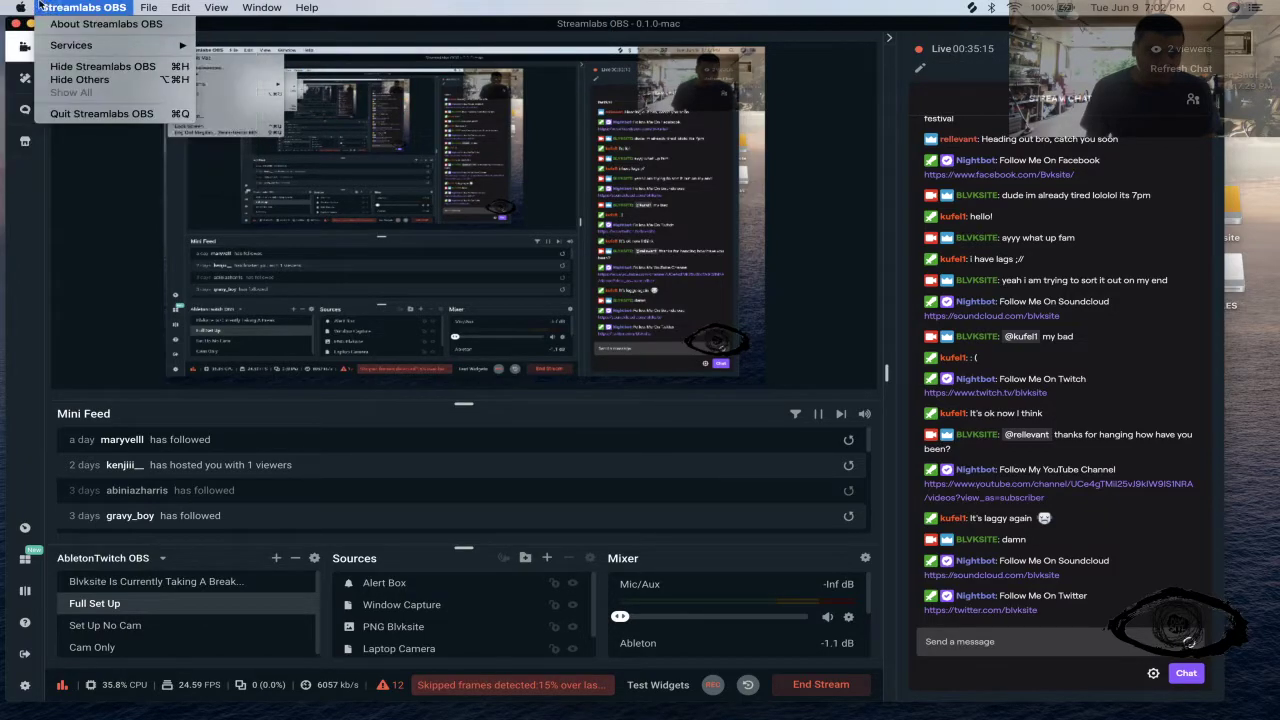
- Replay the most recent follower alert from the Mini Feed and switch to Ableton Live
{"action": "left_click", "coordinate": [47, 5]}
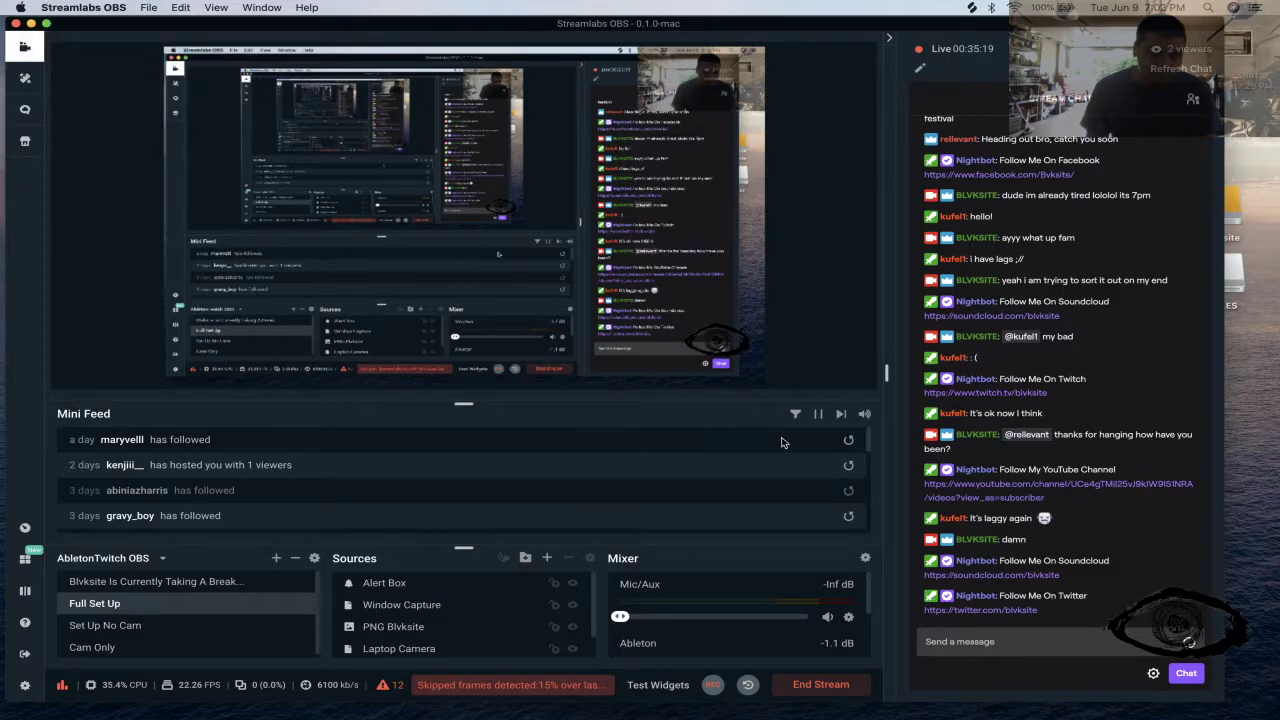
{"action": "left_click", "coordinate": [848, 443]}
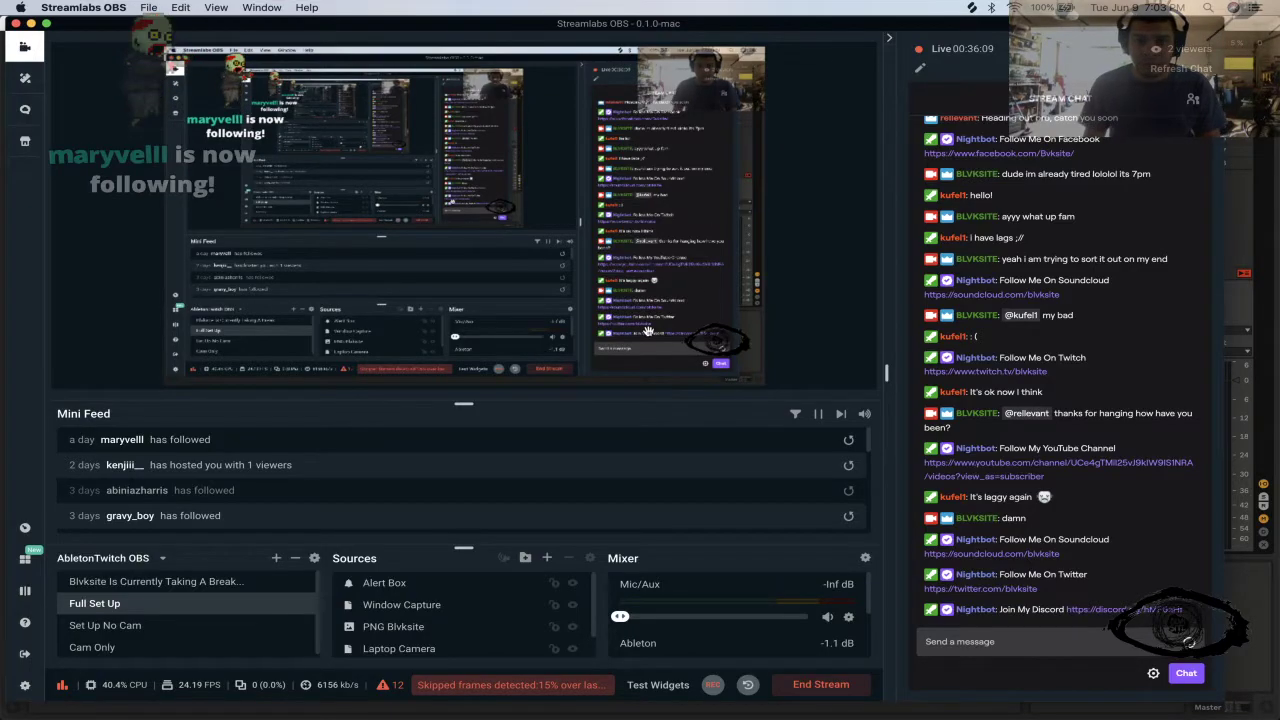
{"action": "key", "text": "super+Tab"}
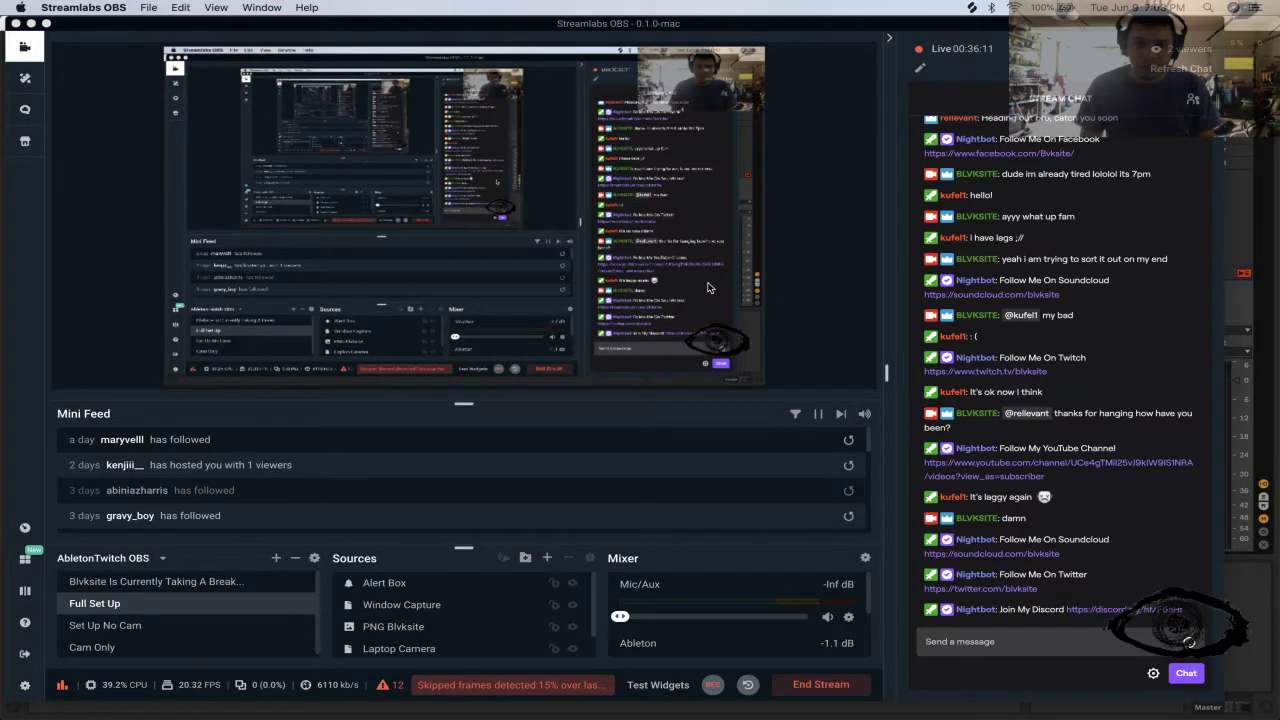
{"action": "key", "text": "super+Tab"}
{"action": "key", "text": "super+Tab"}
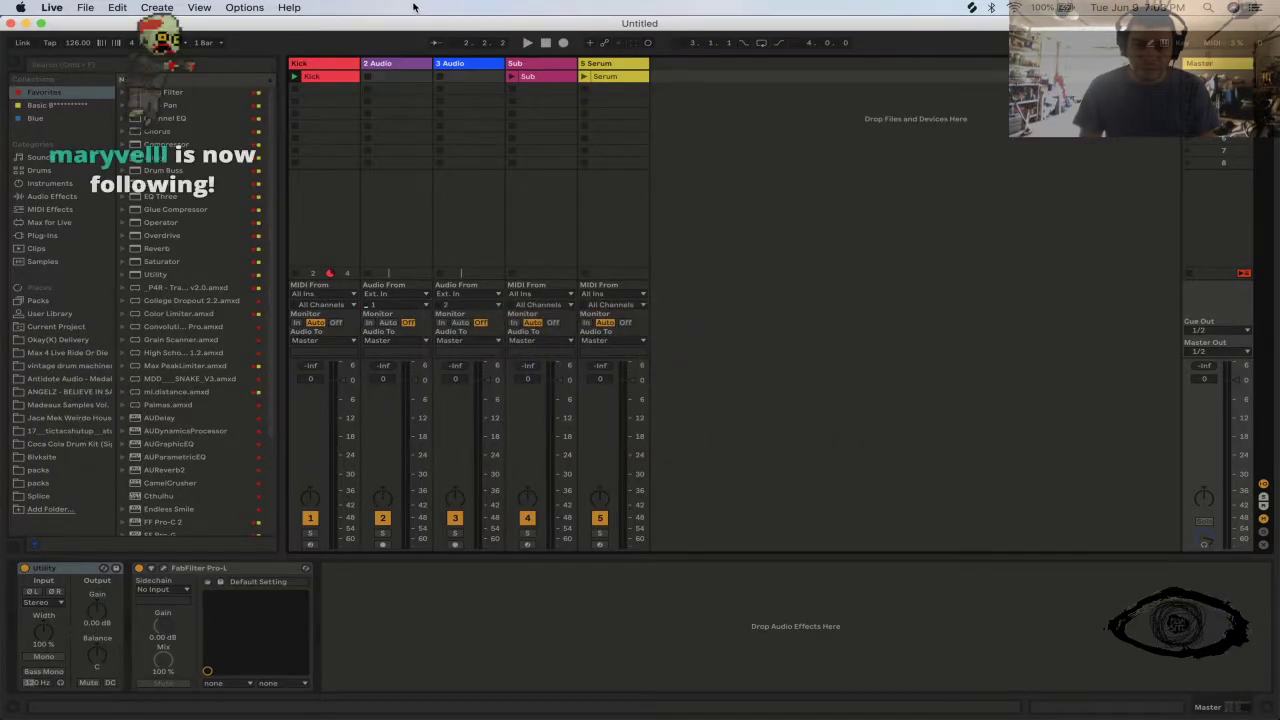
- Open the recent Live Set "FPB x Blvkiste Collab Track 3 v4.als"
{"action": "left_click", "coordinate": [86, 7]}
{"action": "mouse_move", "coordinate": [230, 50]}
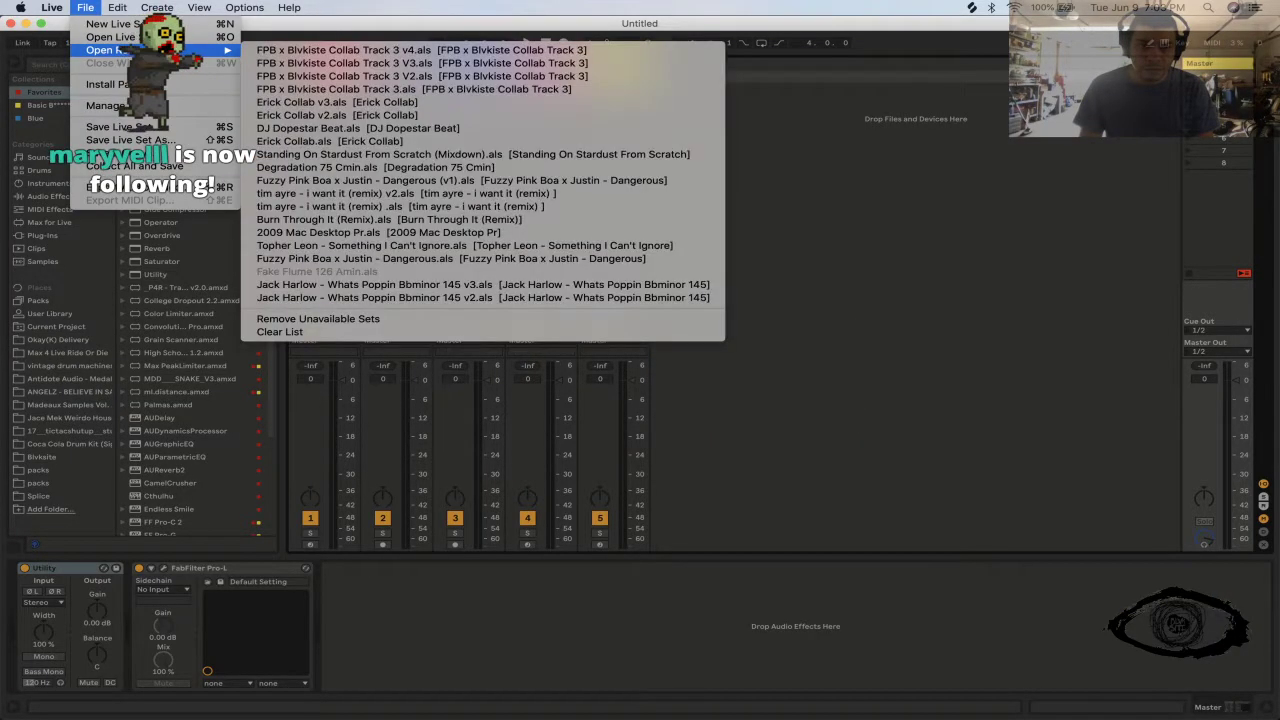
{"action": "left_click", "coordinate": [336, 50]}
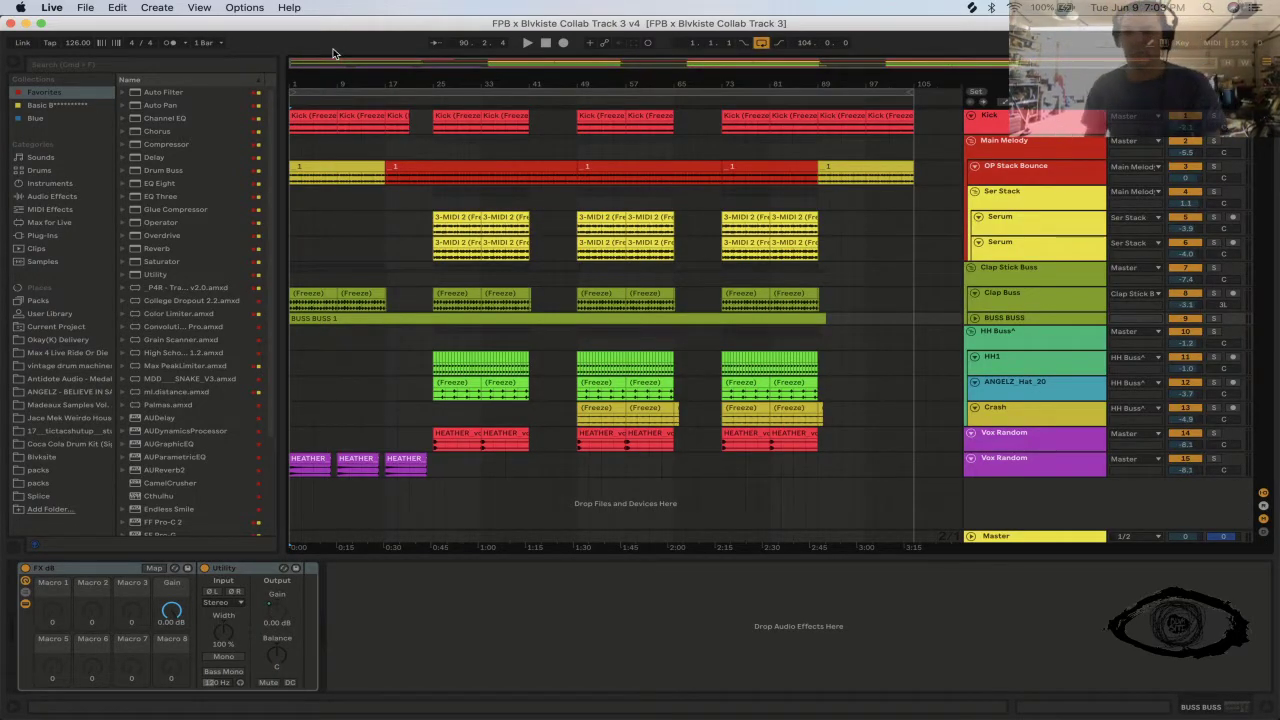
- Play the arrangement with the device view hidden, check the track levels in the Session mixer, and return to the Arrangement view
{"action": "left_click", "coordinate": [312, 120]}
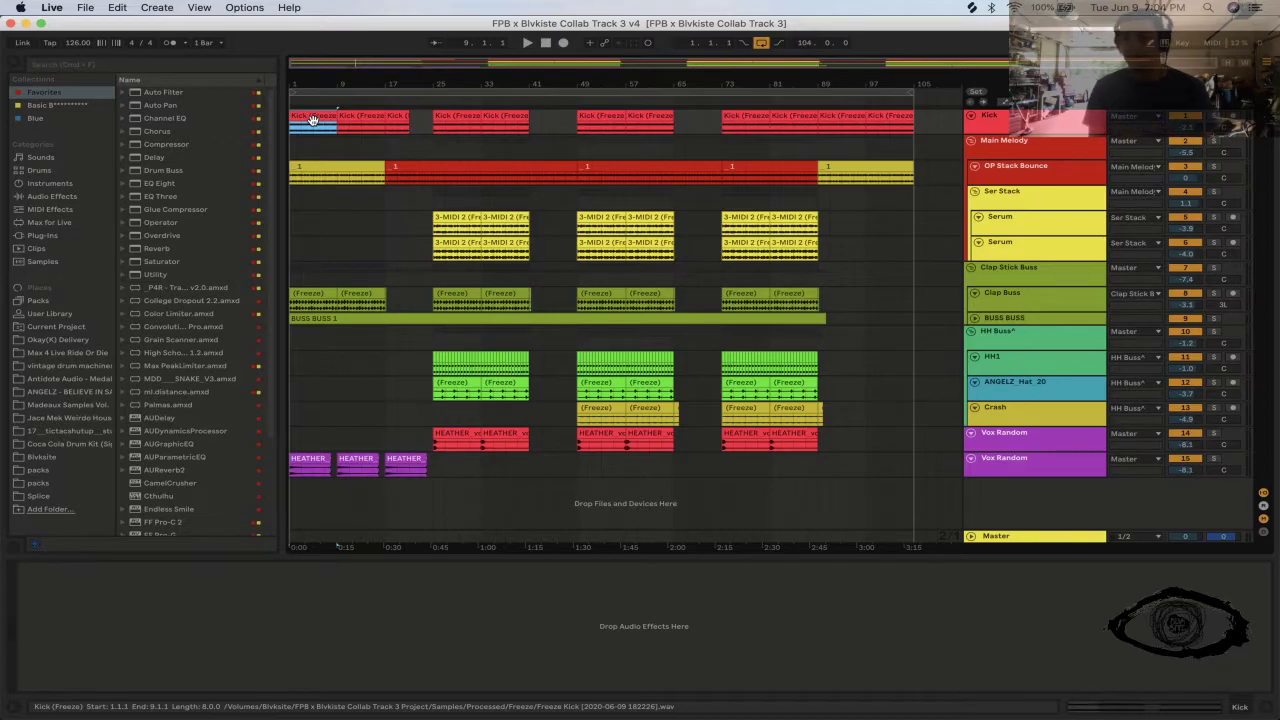
{"action": "key", "text": "space"}
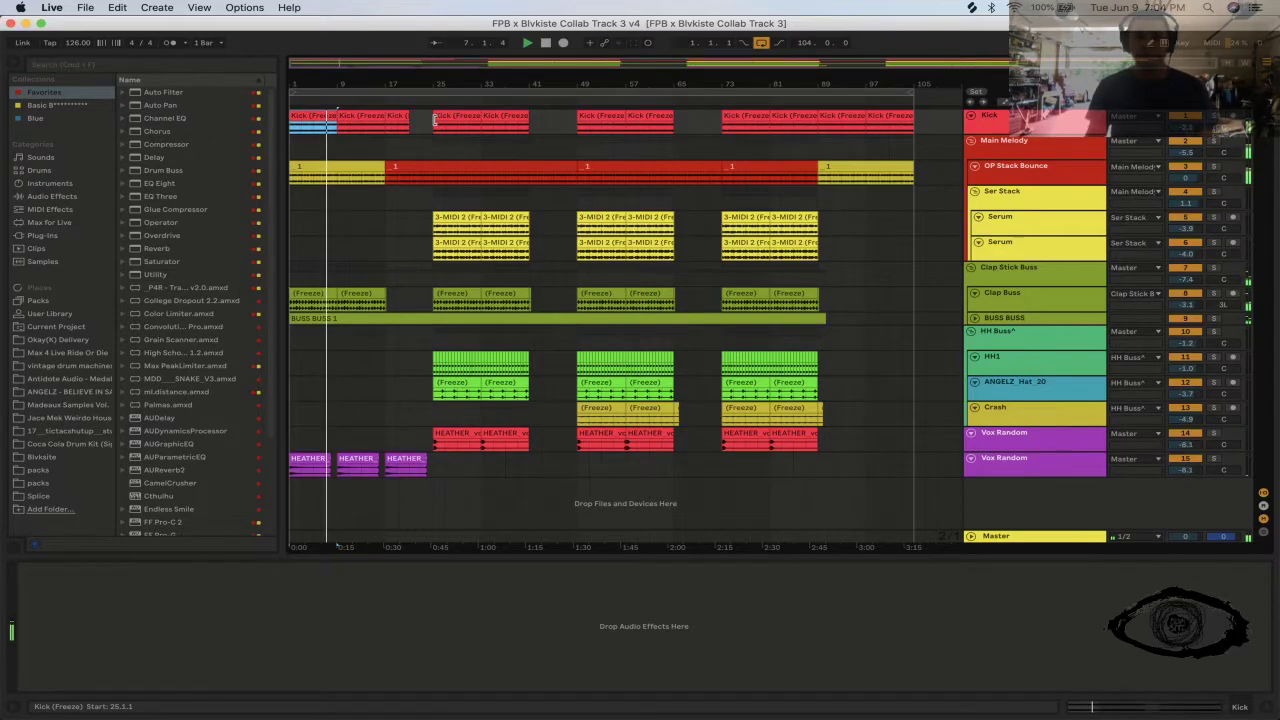
{"action": "double_click", "coordinate": [487, 553]}
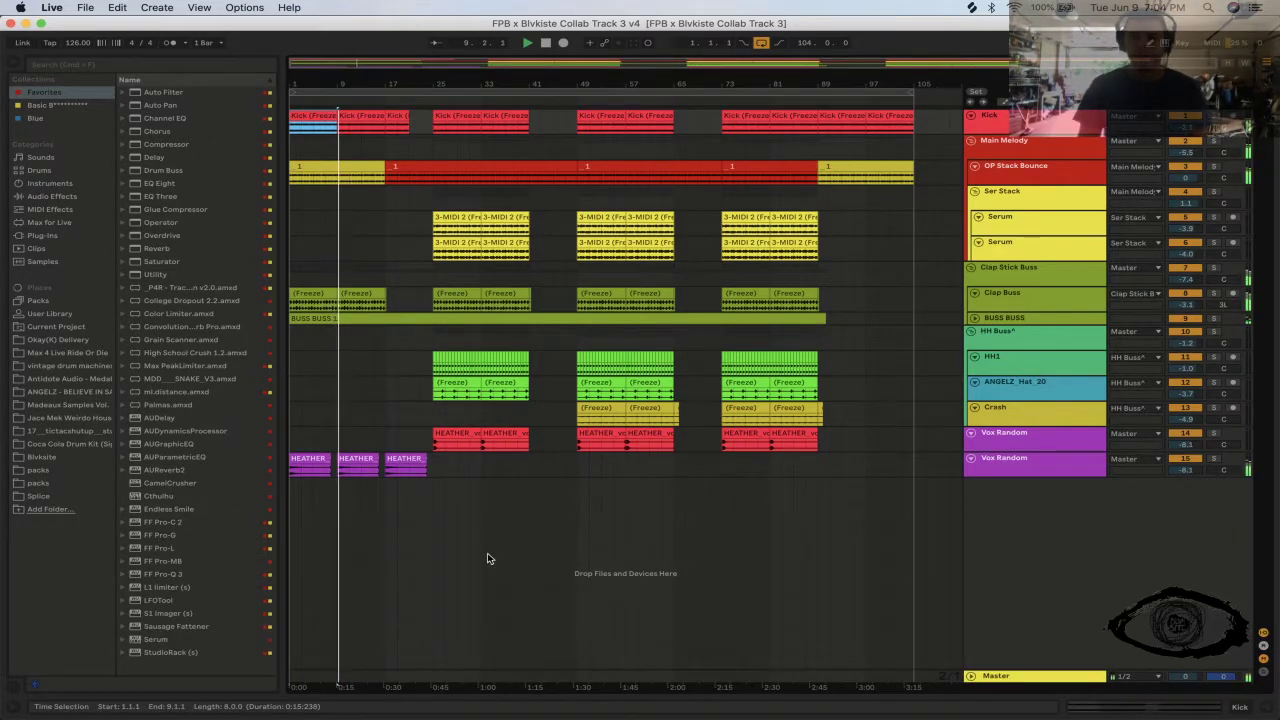
{"action": "key", "text": "Tab"}
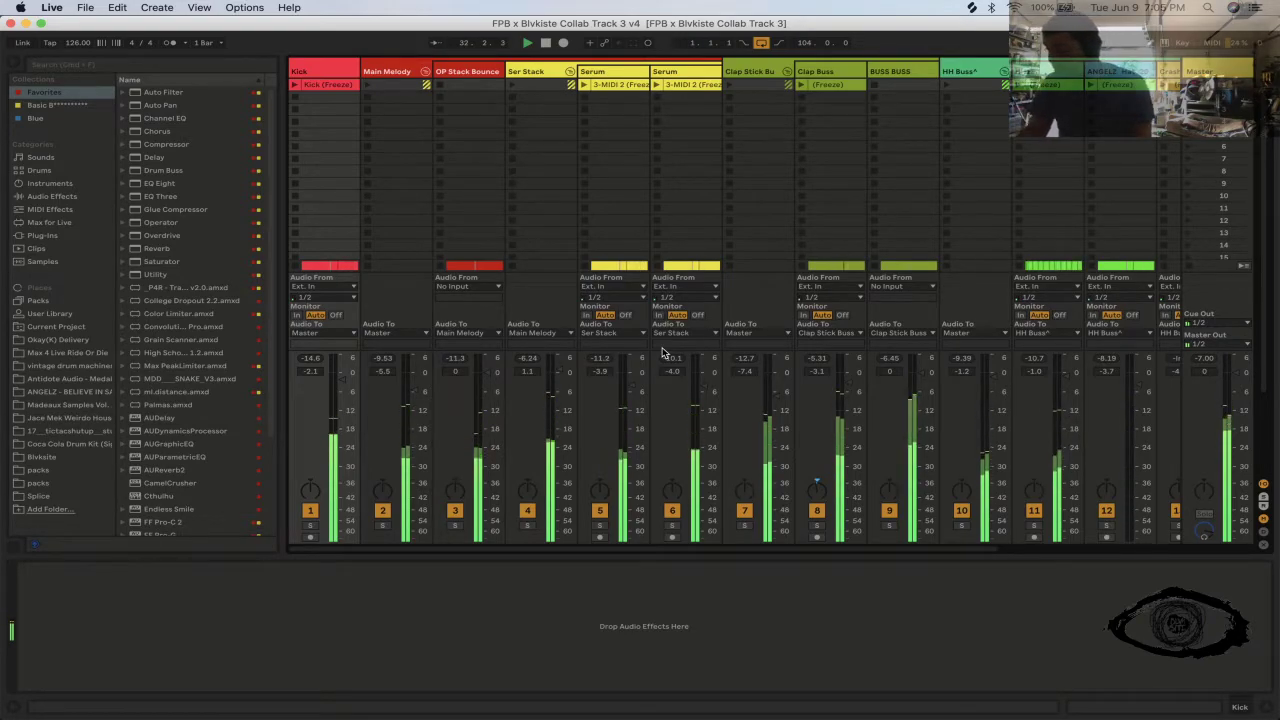
{"action": "key", "text": "Tab"}
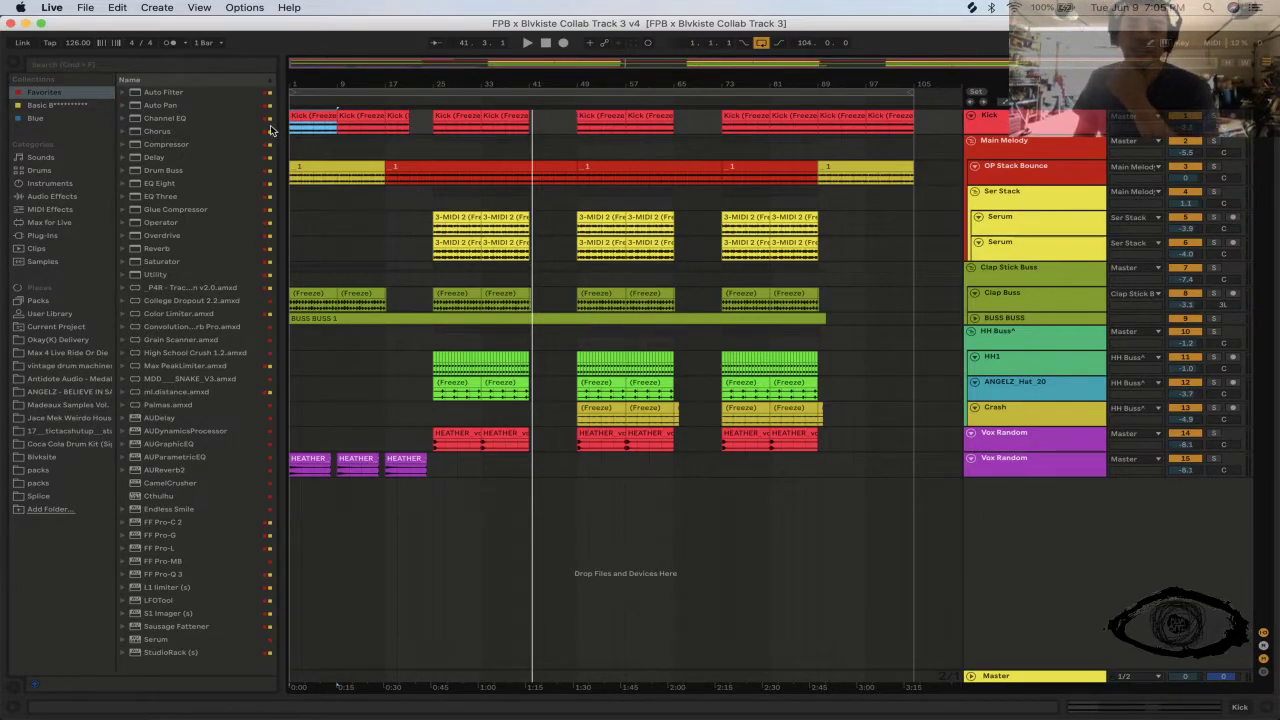
- Save the Live Set as a new version named "FPB x Blvkiste Collab Track 3 v5"
{"action": "left_click", "coordinate": [82, 7]}
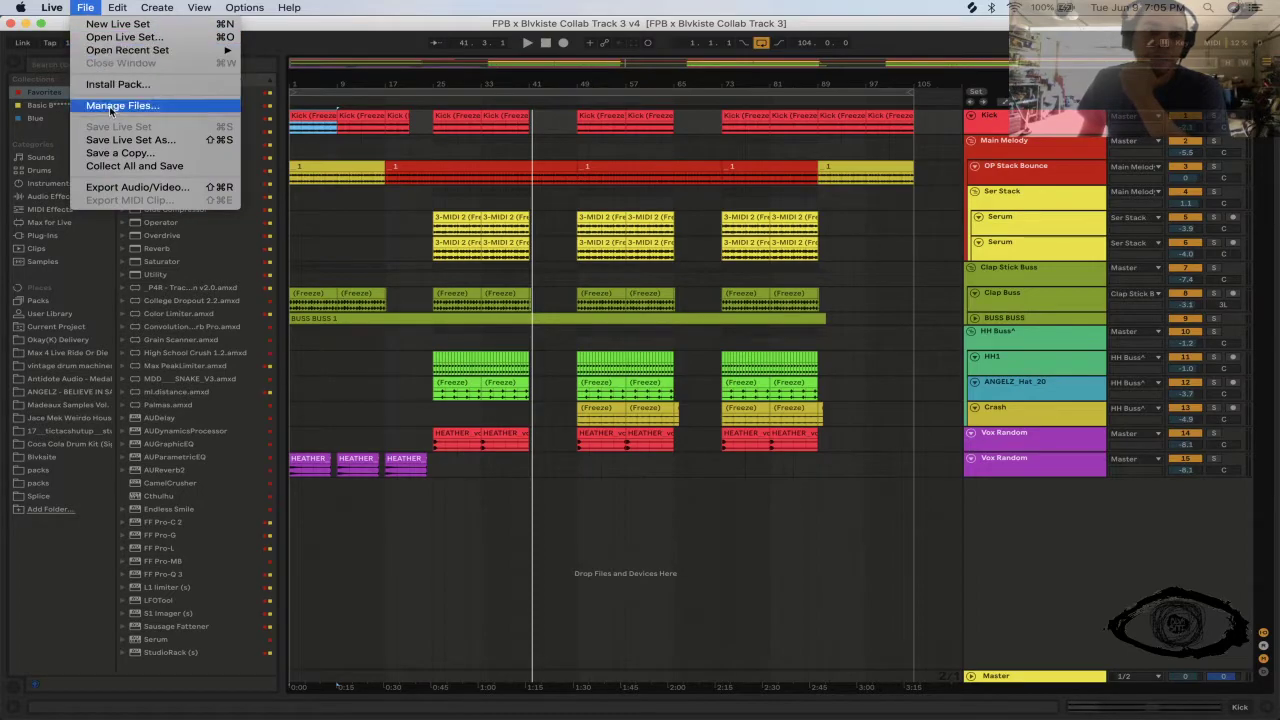
{"action": "left_click", "coordinate": [123, 146]}
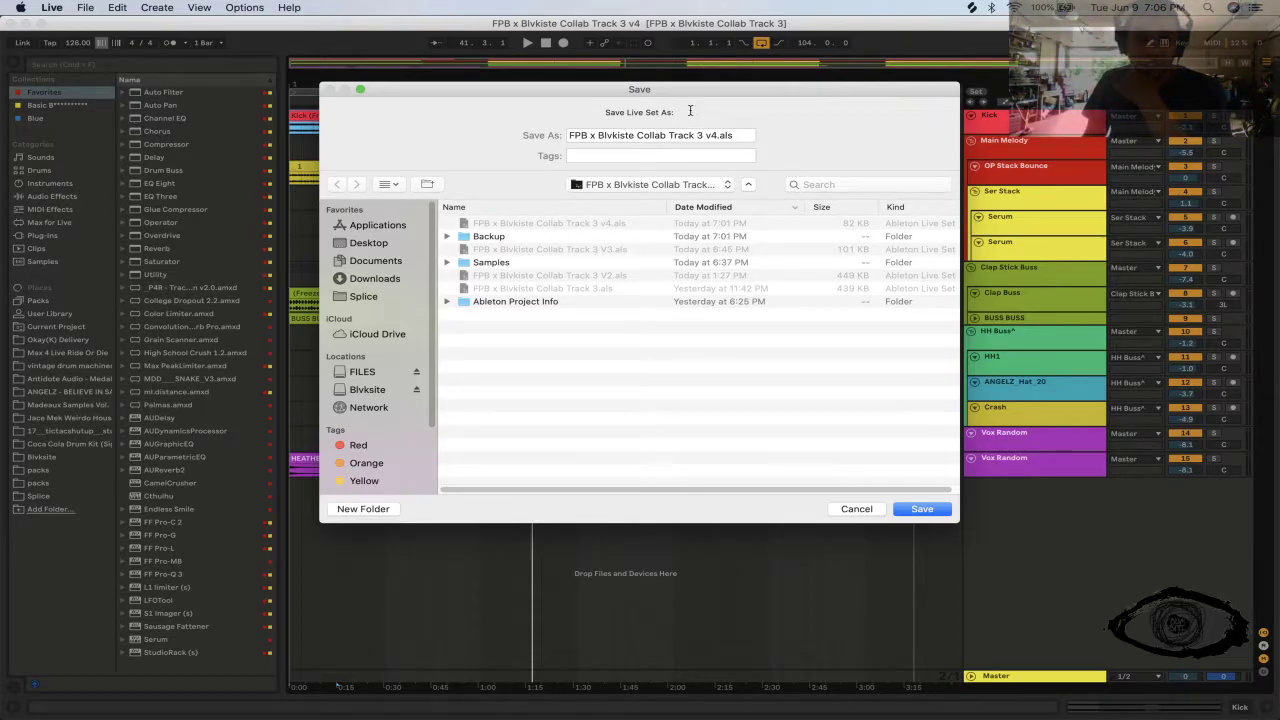
{"action": "left_click", "coordinate": [714, 134]}
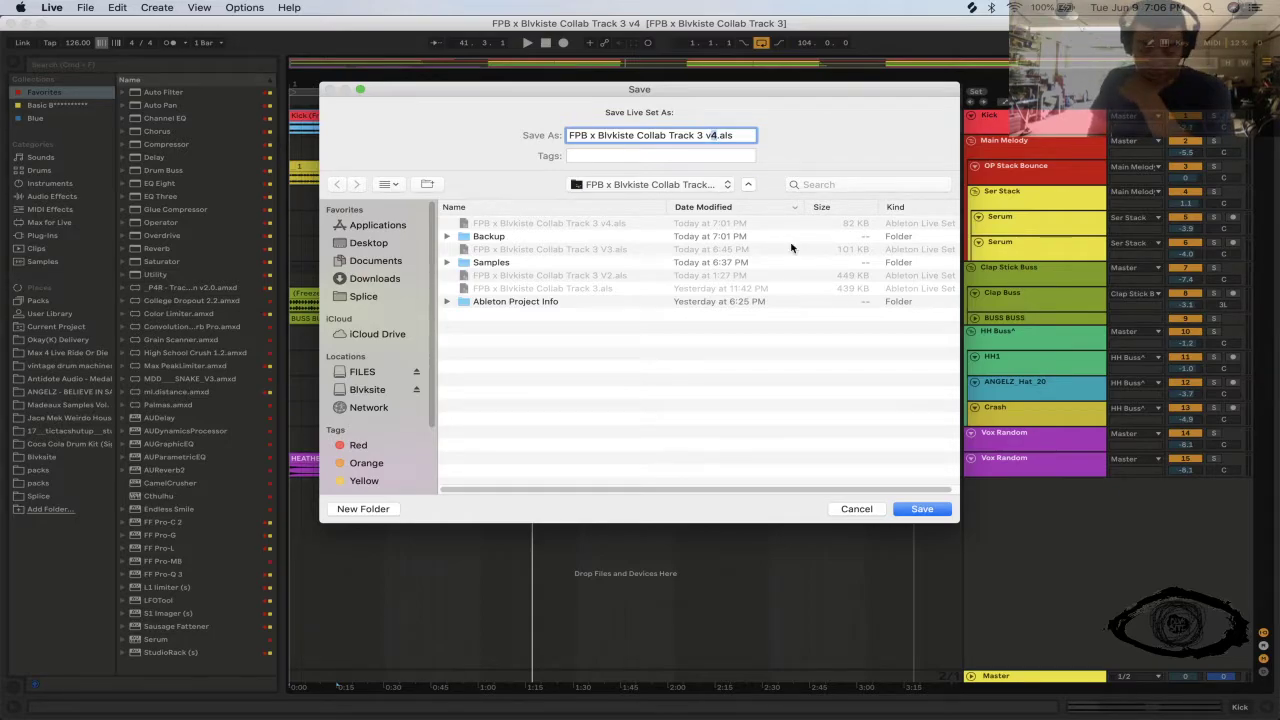
{"action": "key", "text": "Return"}
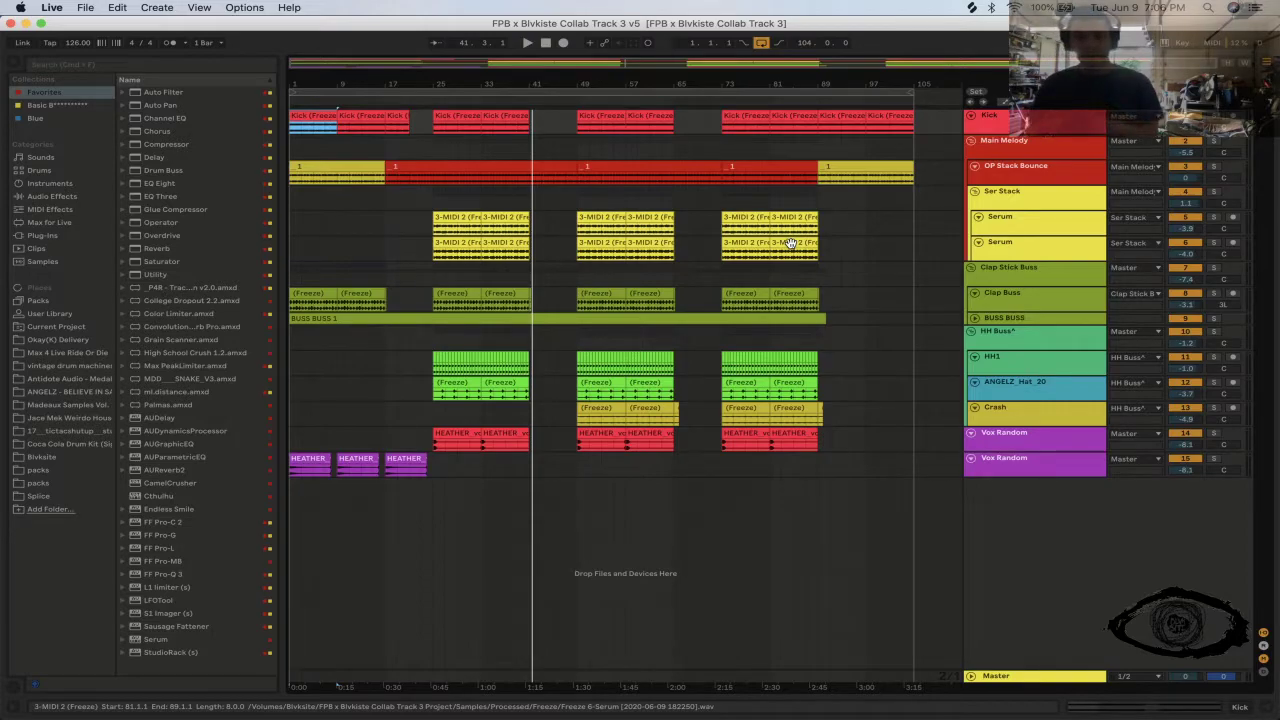
- Select the full arrangement across all tracks and start an audio export of that range
{"action": "key", "text": "space"}
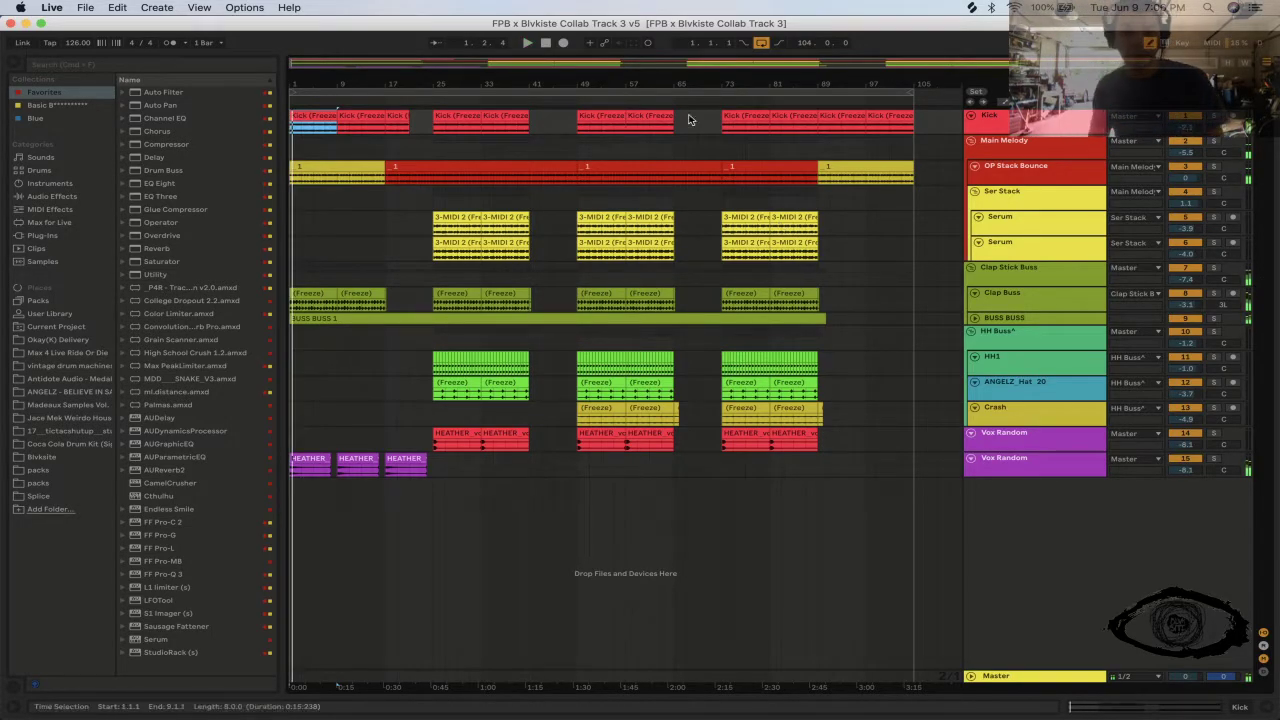
{"action": "left_click", "coordinate": [545, 91]}
{"action": "key", "text": "super+a"}
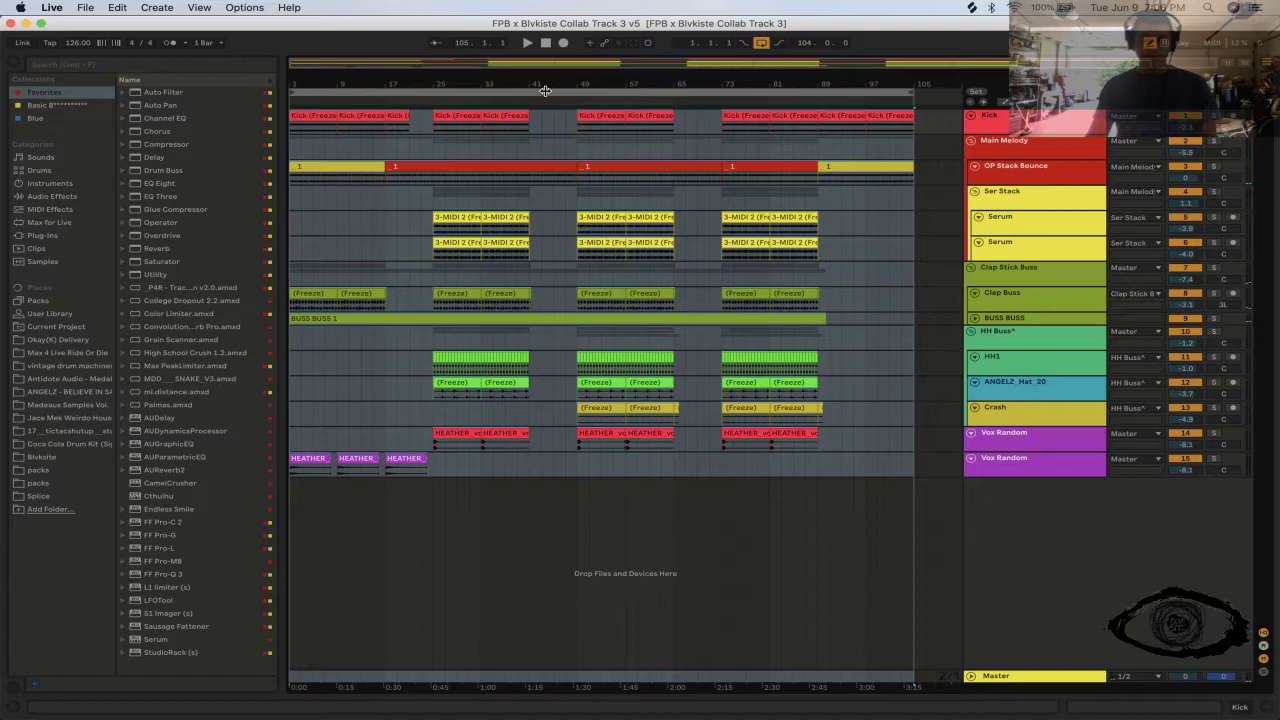
{"action": "key", "text": "shift+super+r"}
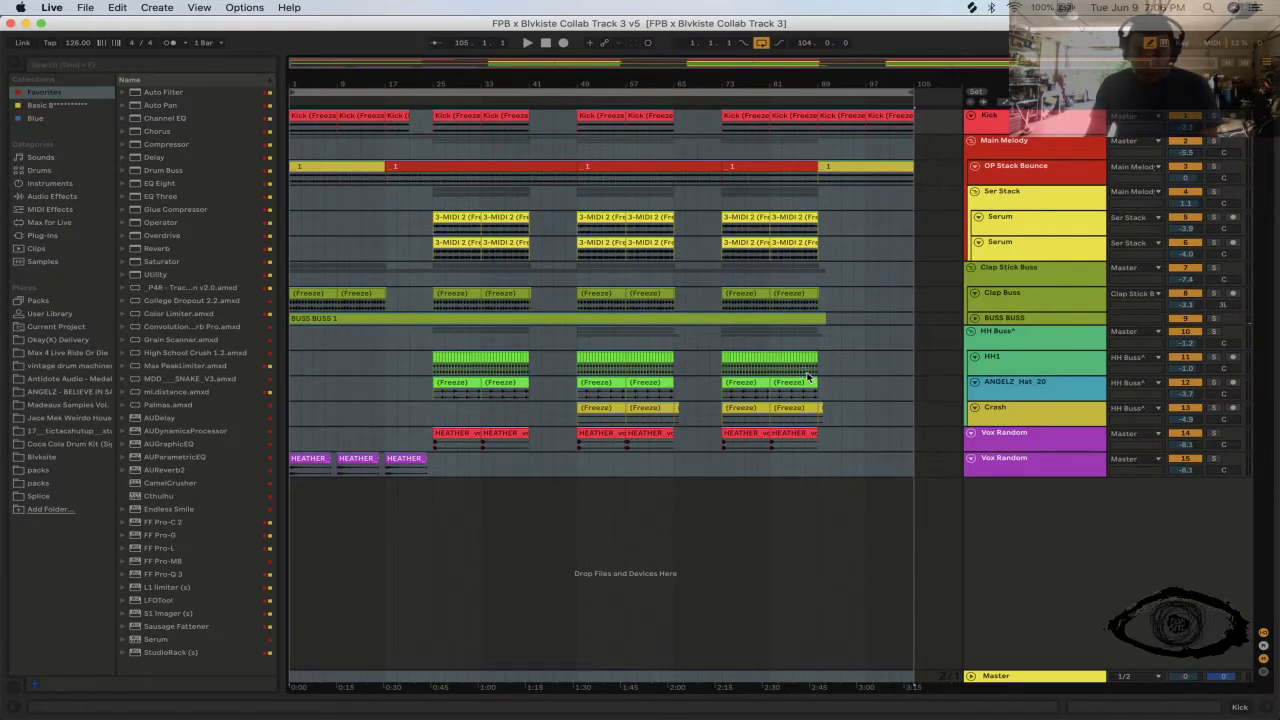
{"action": "left_click", "coordinate": [705, 490]}
{"action": "left_click", "coordinate": [613, 580]}
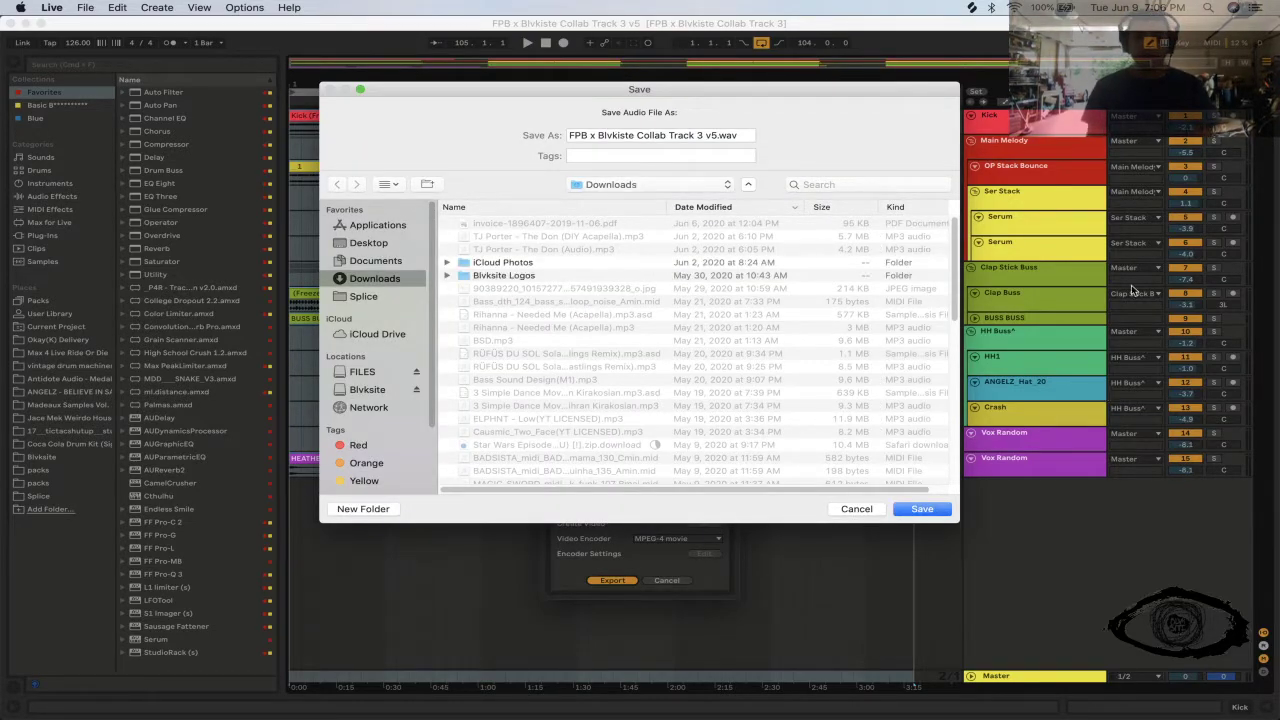
- Name the exported audio file "Blvksite x FPB - I'm The Devil.wav" and save it in Downloads
{"action": "left_click_drag", "start_coordinate": [717, 135], "coordinate": [561, 134]}
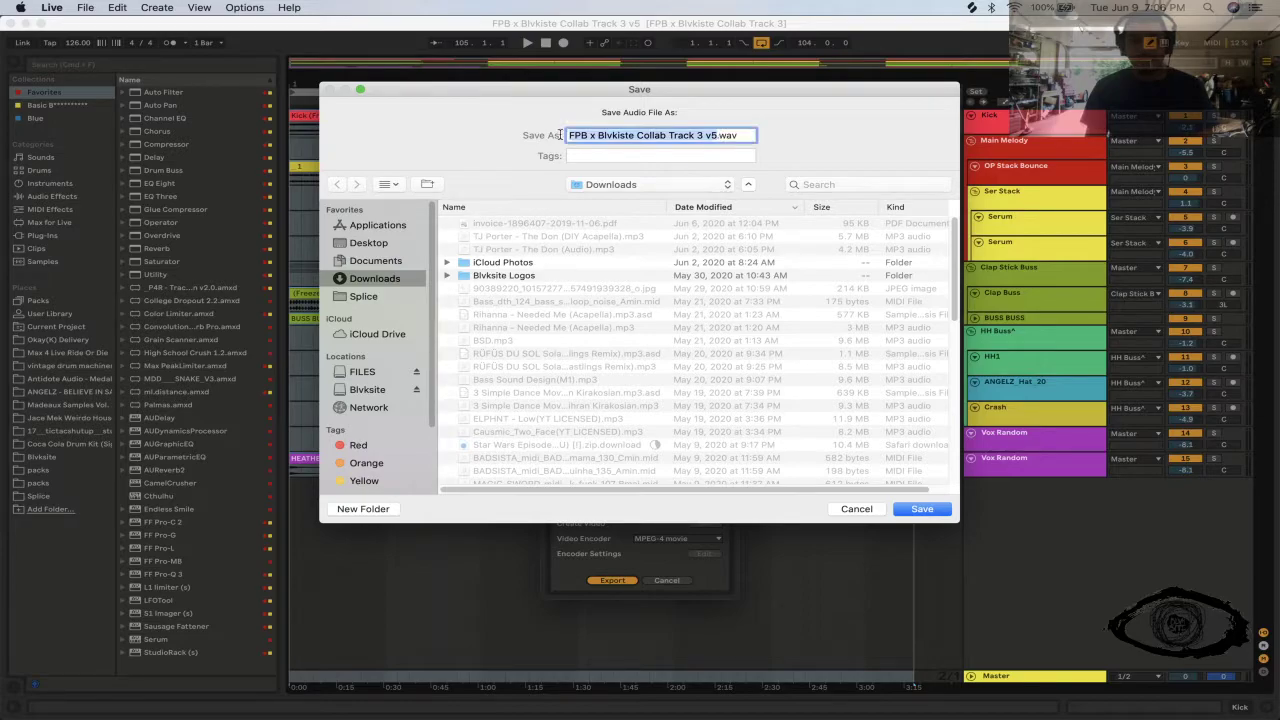
{"action": "type", "text": "Blvksite"}
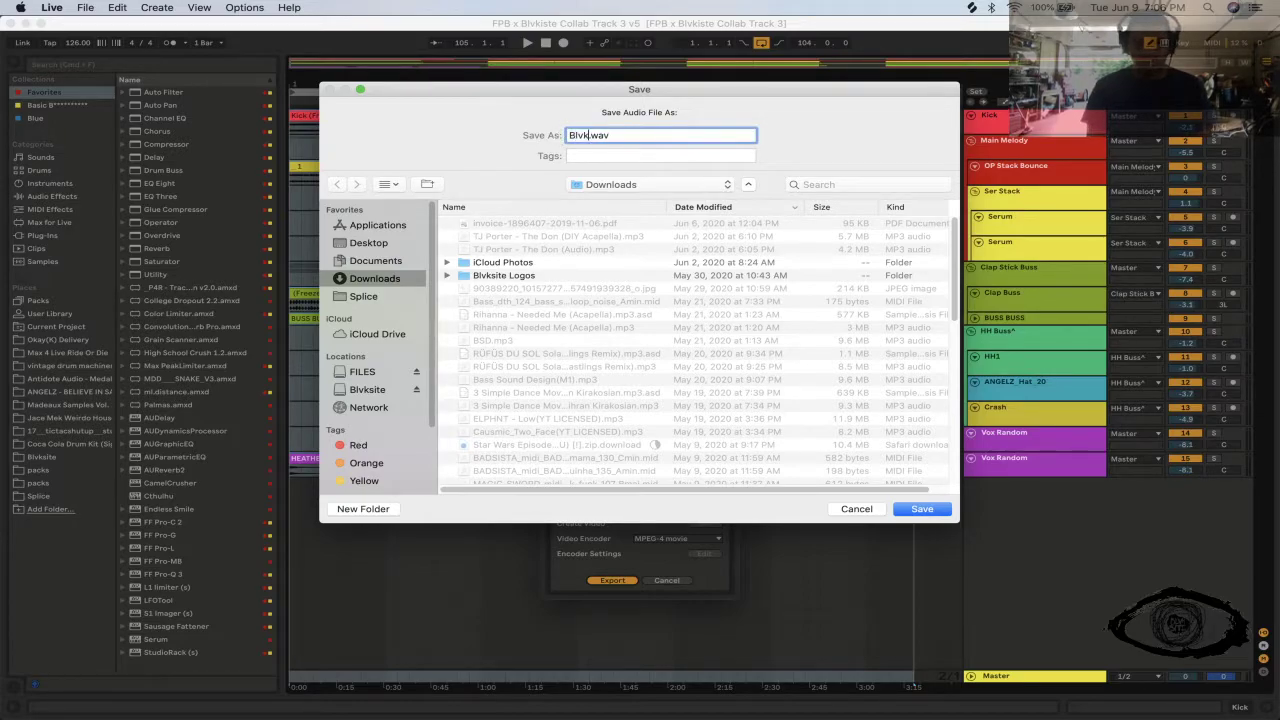
{"action": "type", "text": " x FPB"}
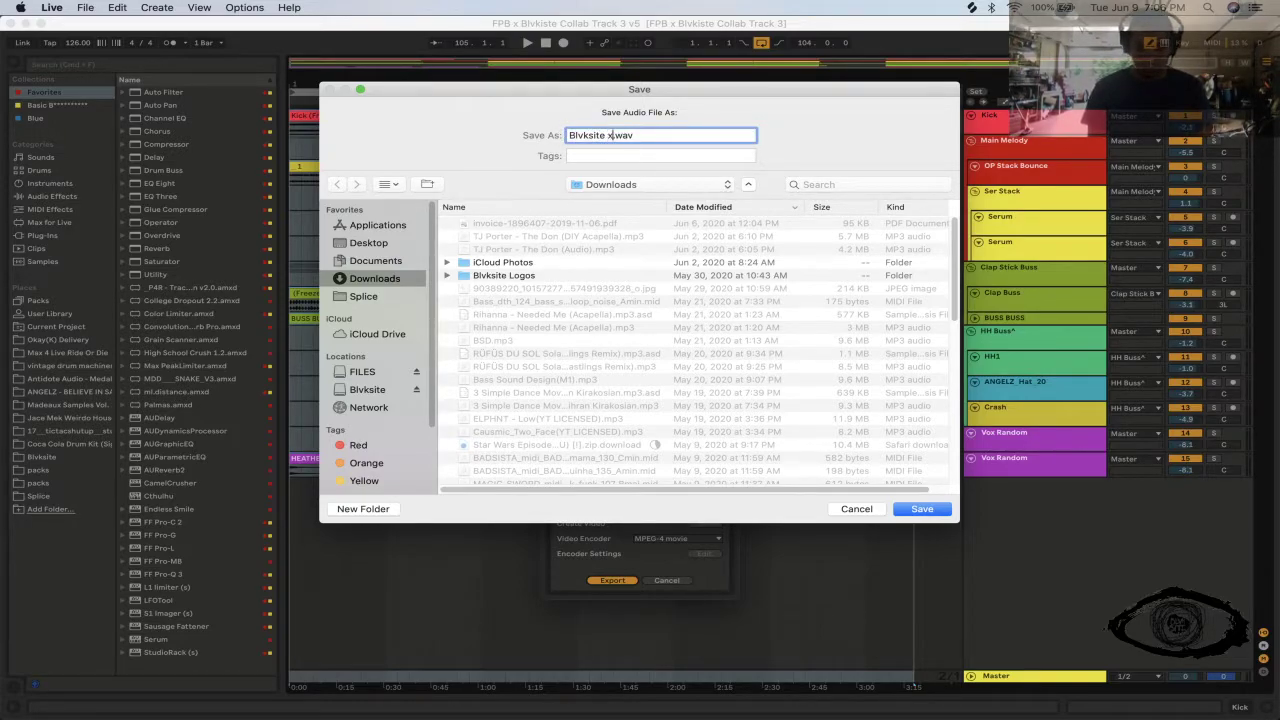
{"action": "key", "text": "BackSpace"}
{"action": "type", "text": "B - Im The Devil"}
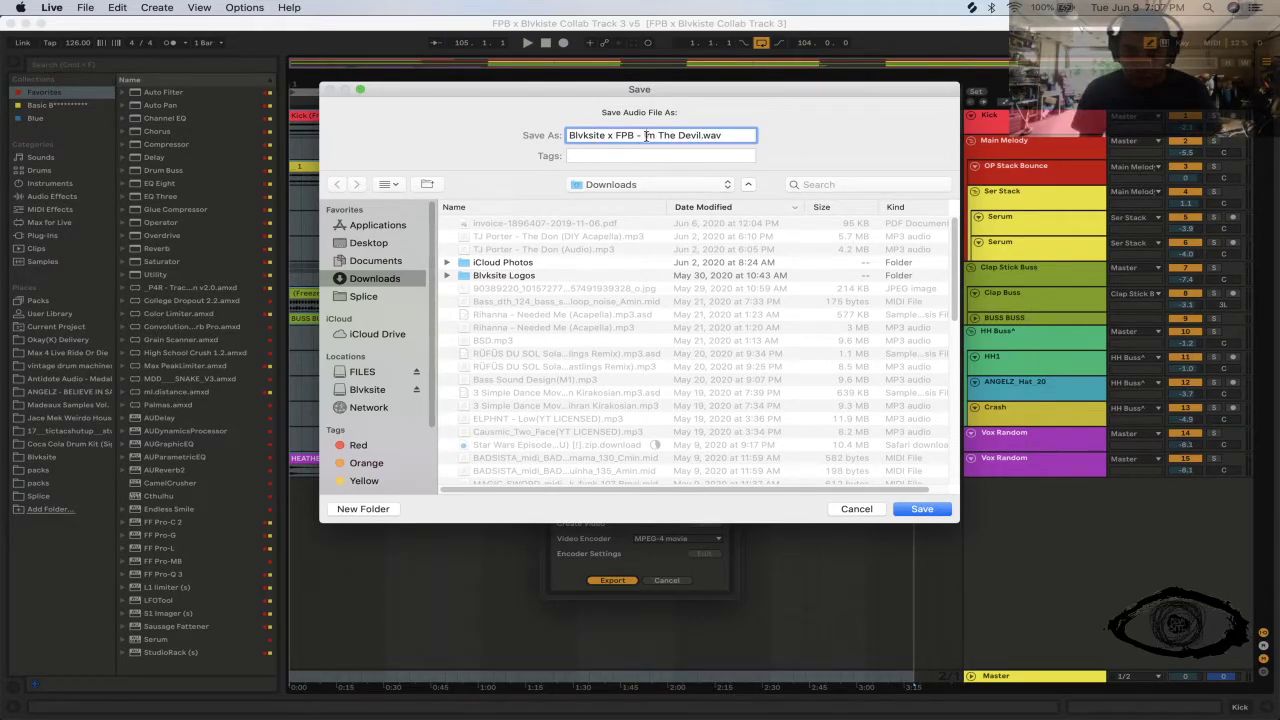
{"action": "type", "text": "'"}
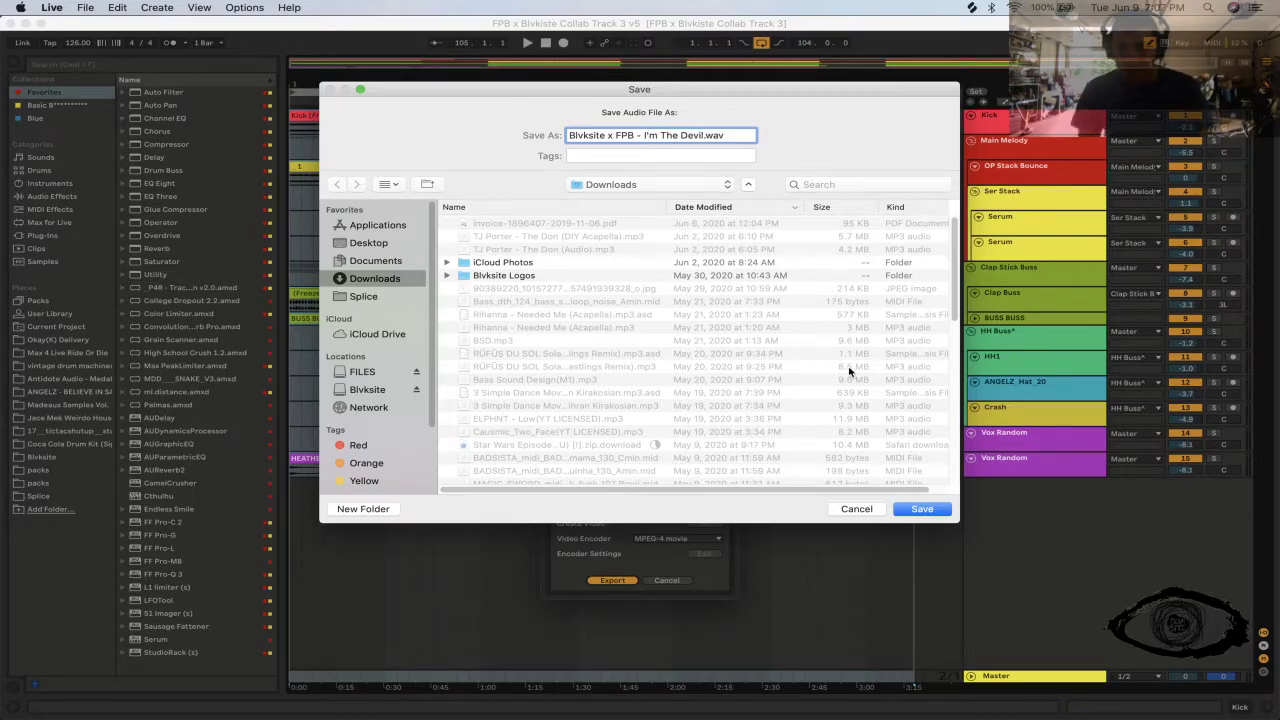
{"action": "left_click", "coordinate": [918, 510]}
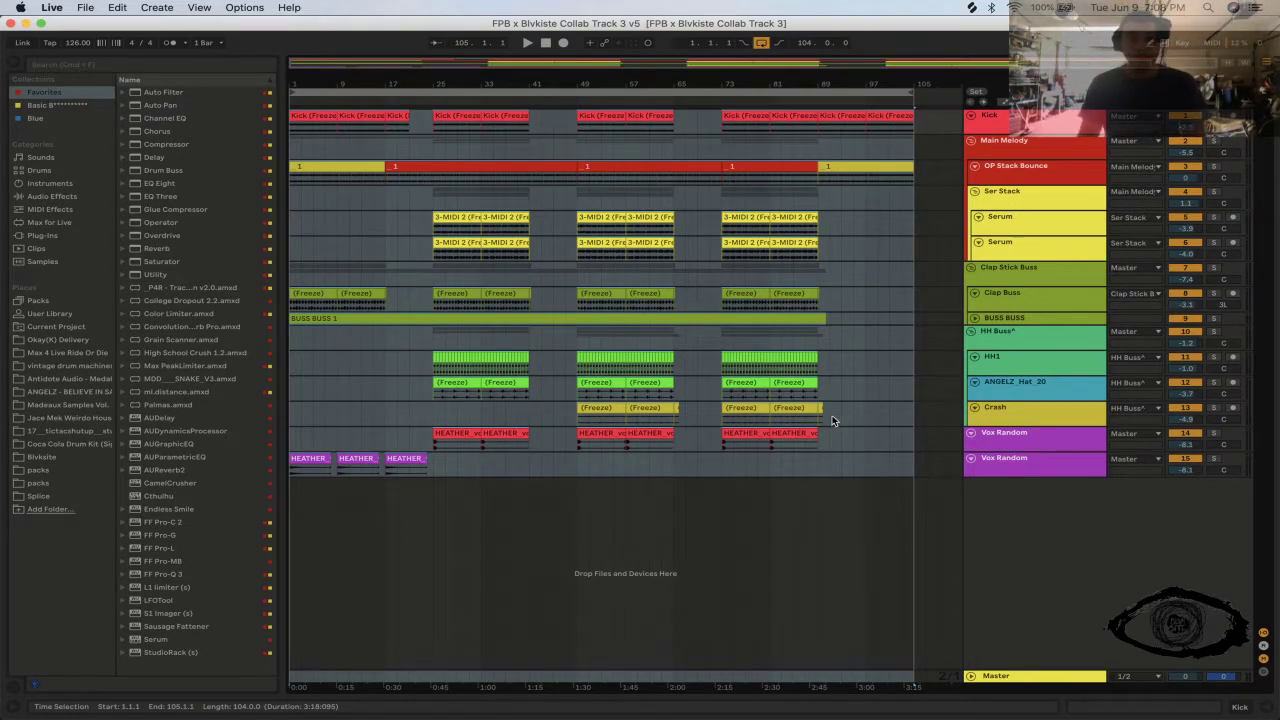
- Play the start of the arrangement briefly, and create a new Live Set from the template
{"action": "key", "text": "space"}
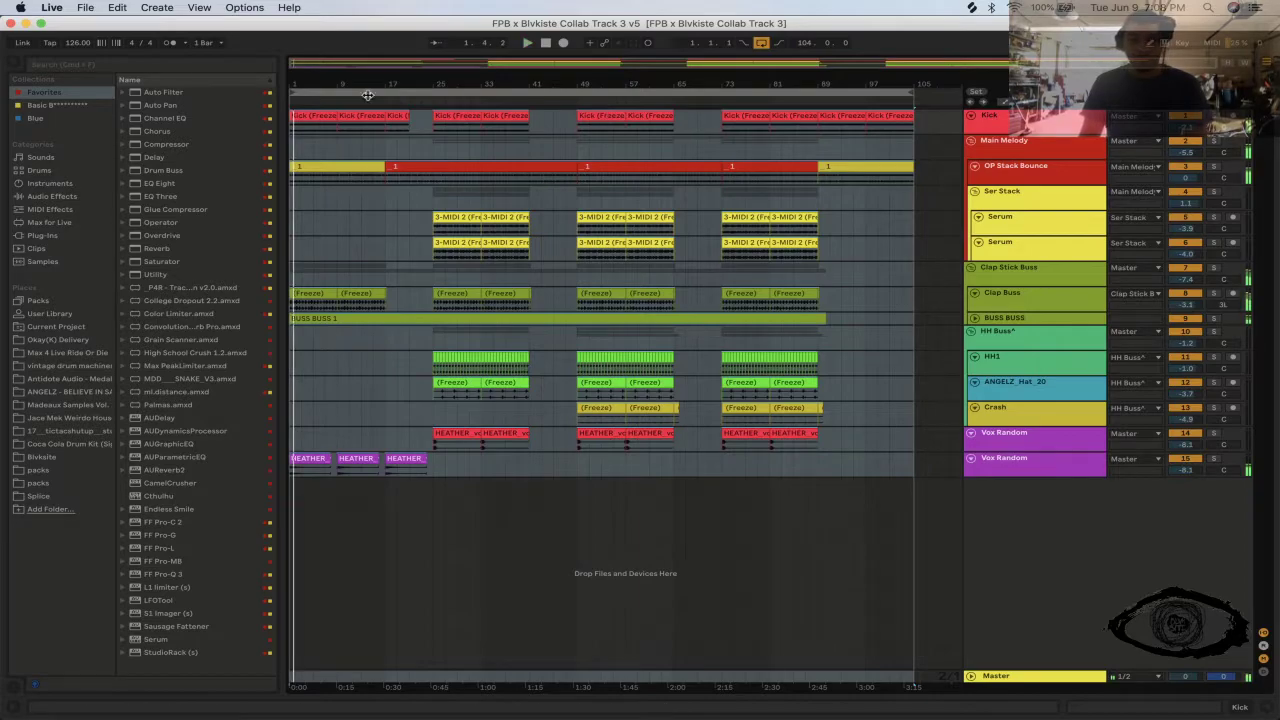
{"action": "left_click", "coordinate": [85, 8]}
{"action": "left_click", "coordinate": [96, 23]}
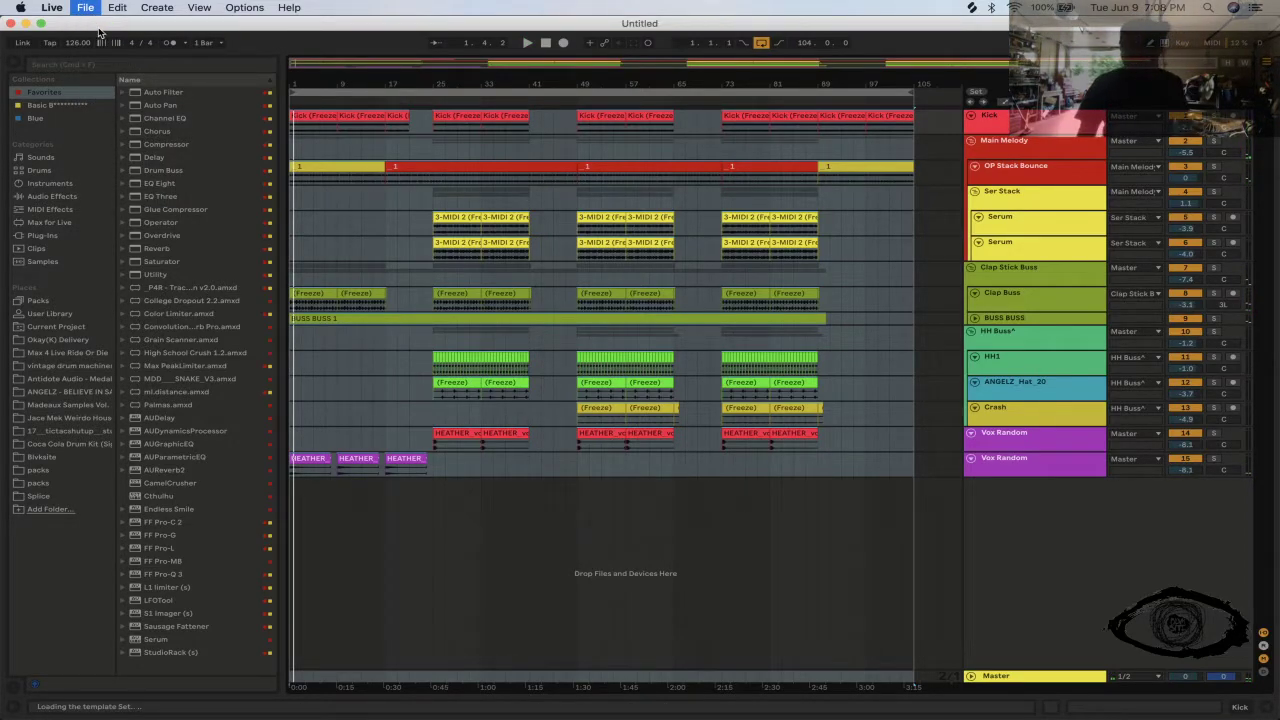
- Switch to Streamlabs OBS, post "any requests on a genre to make ??" in chat, and ask the lagging viewer "hows the lag now?"
{"action": "key", "text": "super+Tab"}
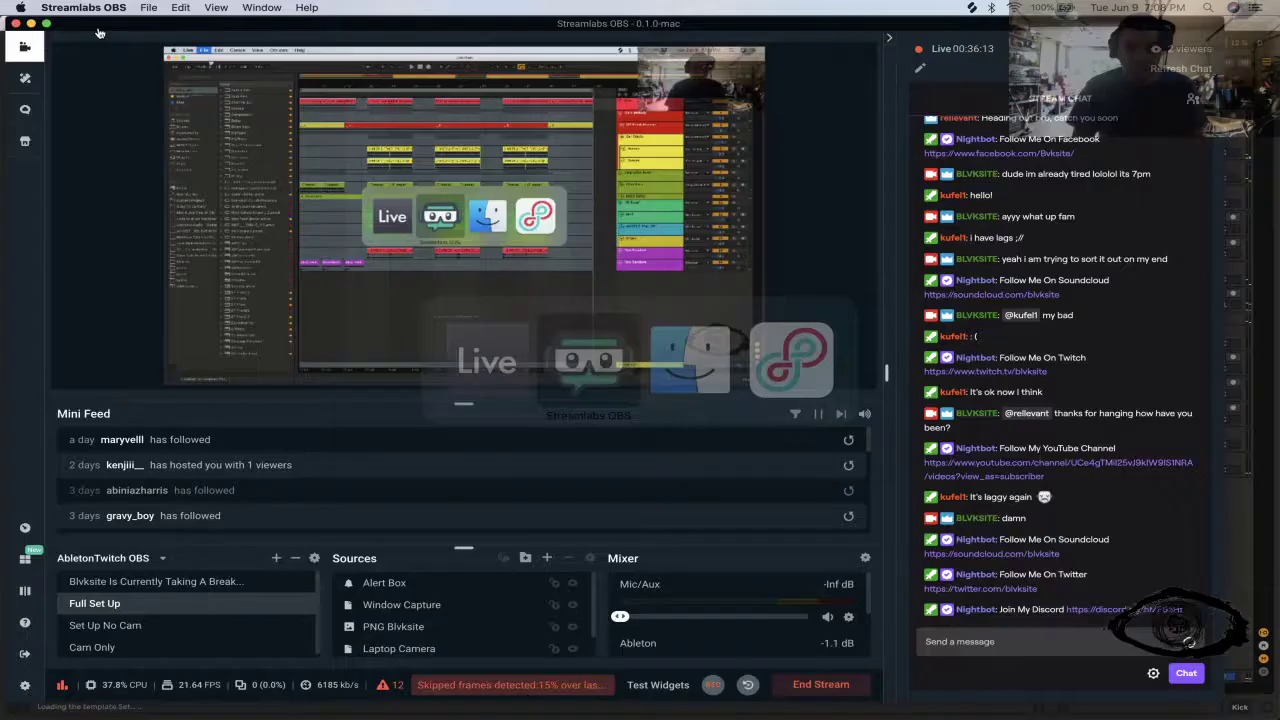
{"action": "left_click", "coordinate": [1014, 633]}
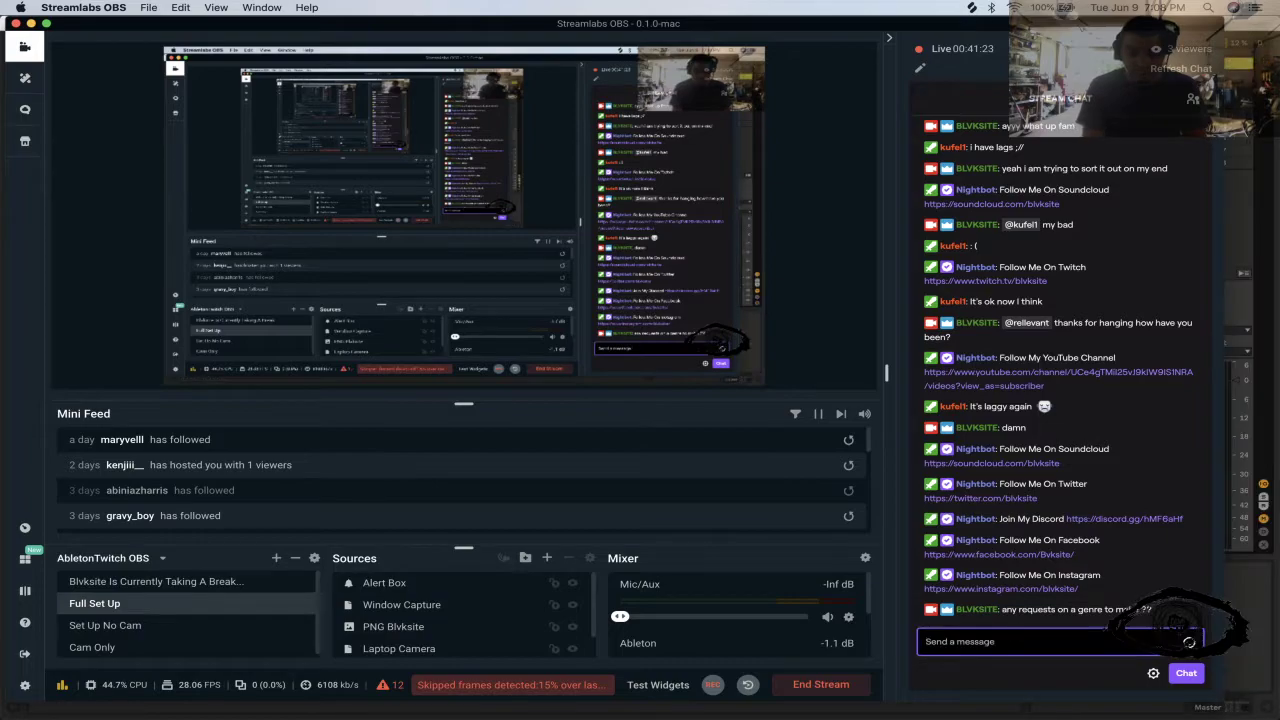
{"action": "type", "text": "@ku"}
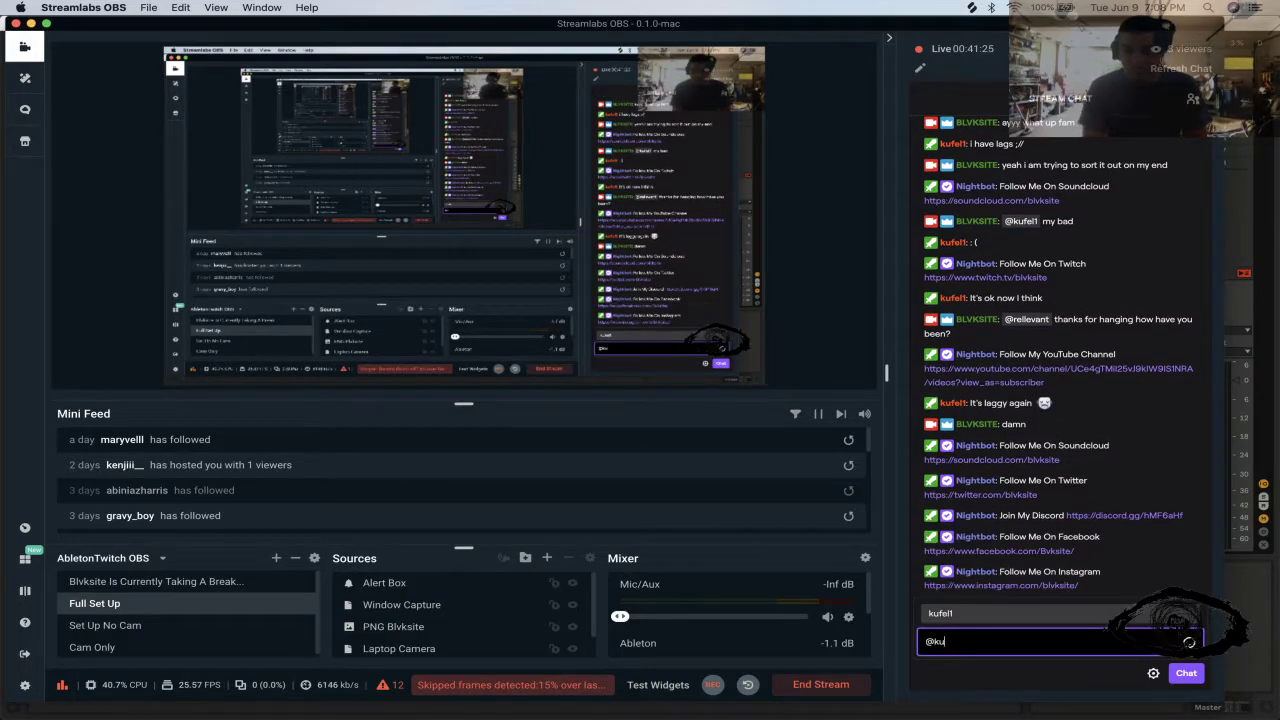
{"action": "key", "text": "Tab"}
{"action": "type", "text": "hows the lag now?"}
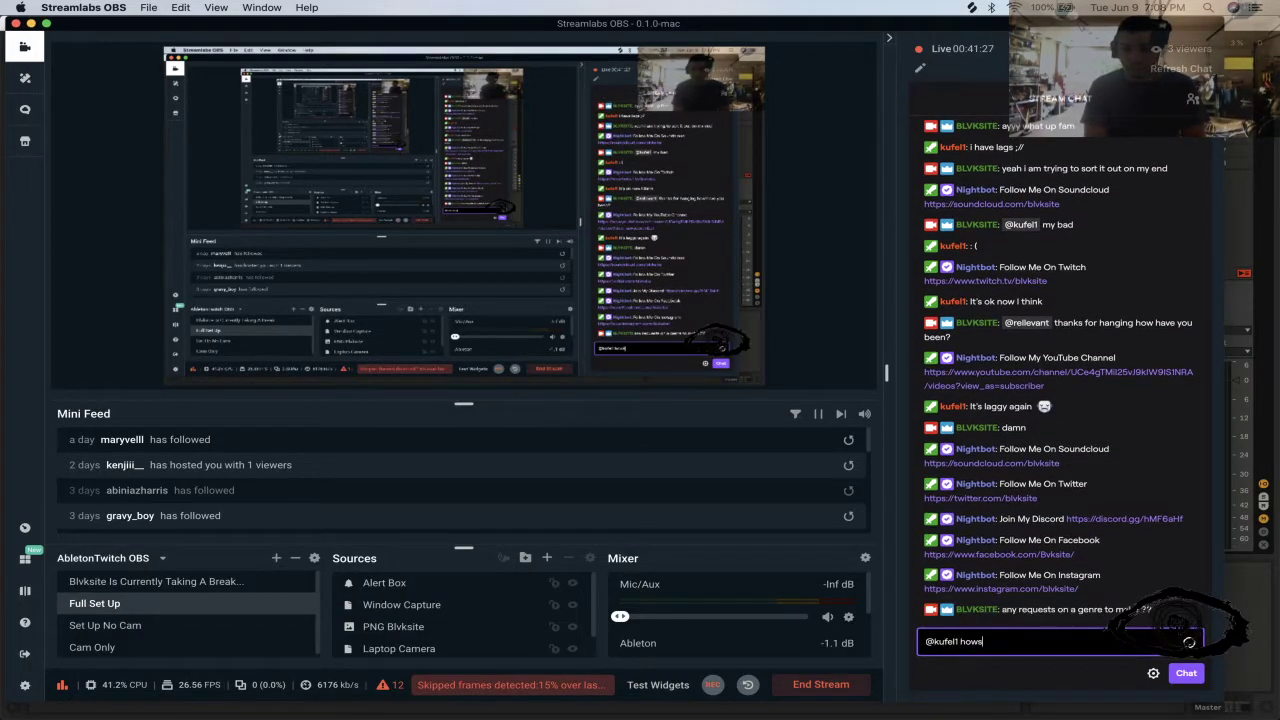
{"action": "key", "text": "Return"}
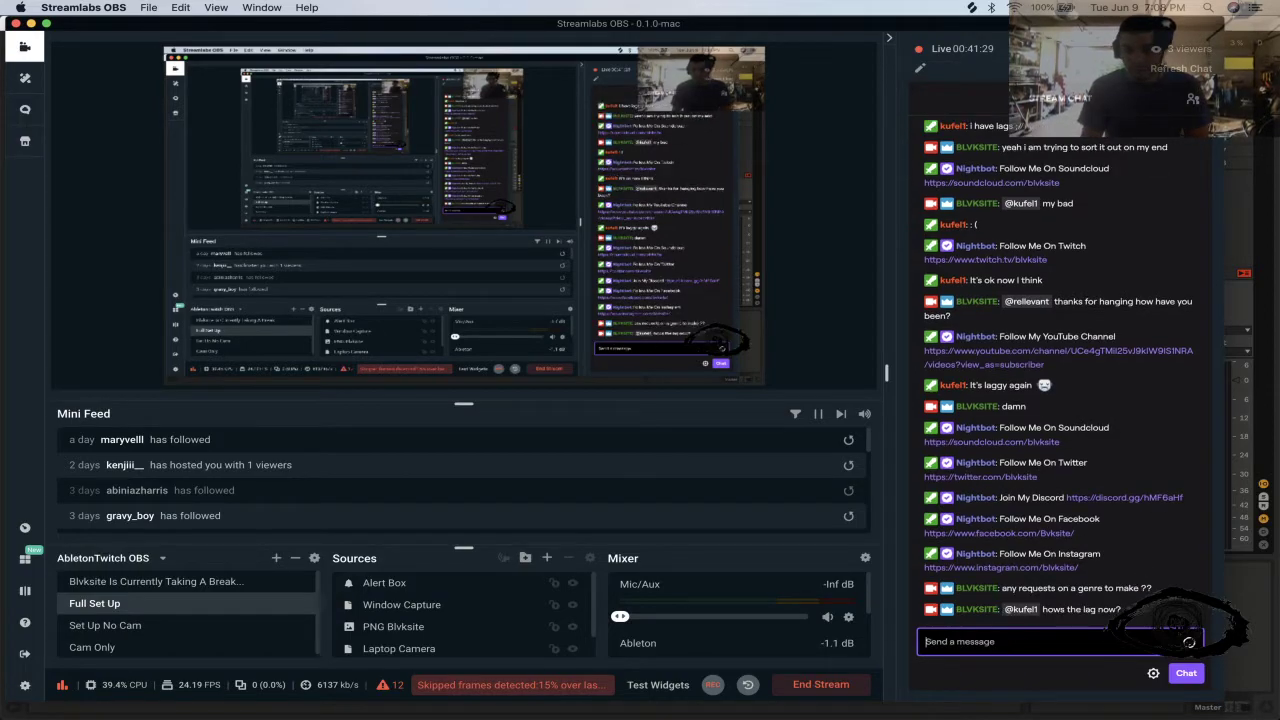
- Switch back to Ableton Live and open the FF Pro-Q 3 window on the Kick track
{"action": "key", "text": "super+Tab"}
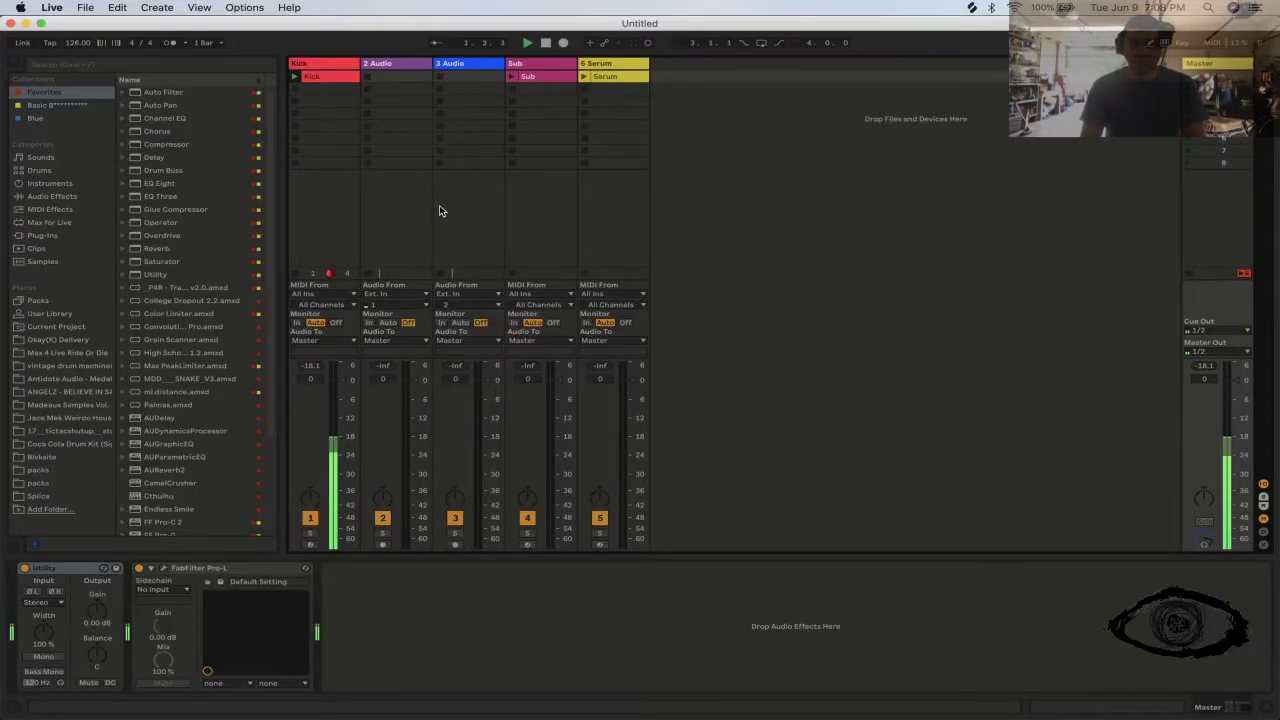
{"action": "left_click", "coordinate": [346, 65]}
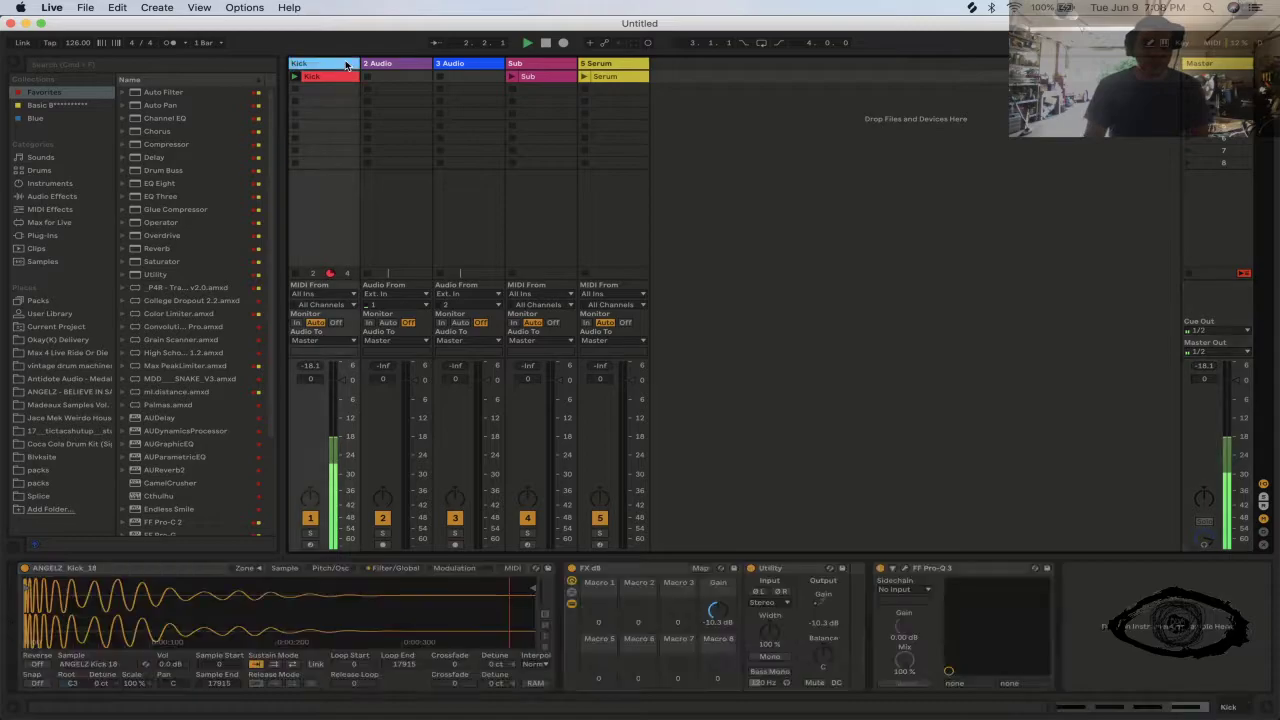
{"action": "left_click", "coordinate": [907, 570]}
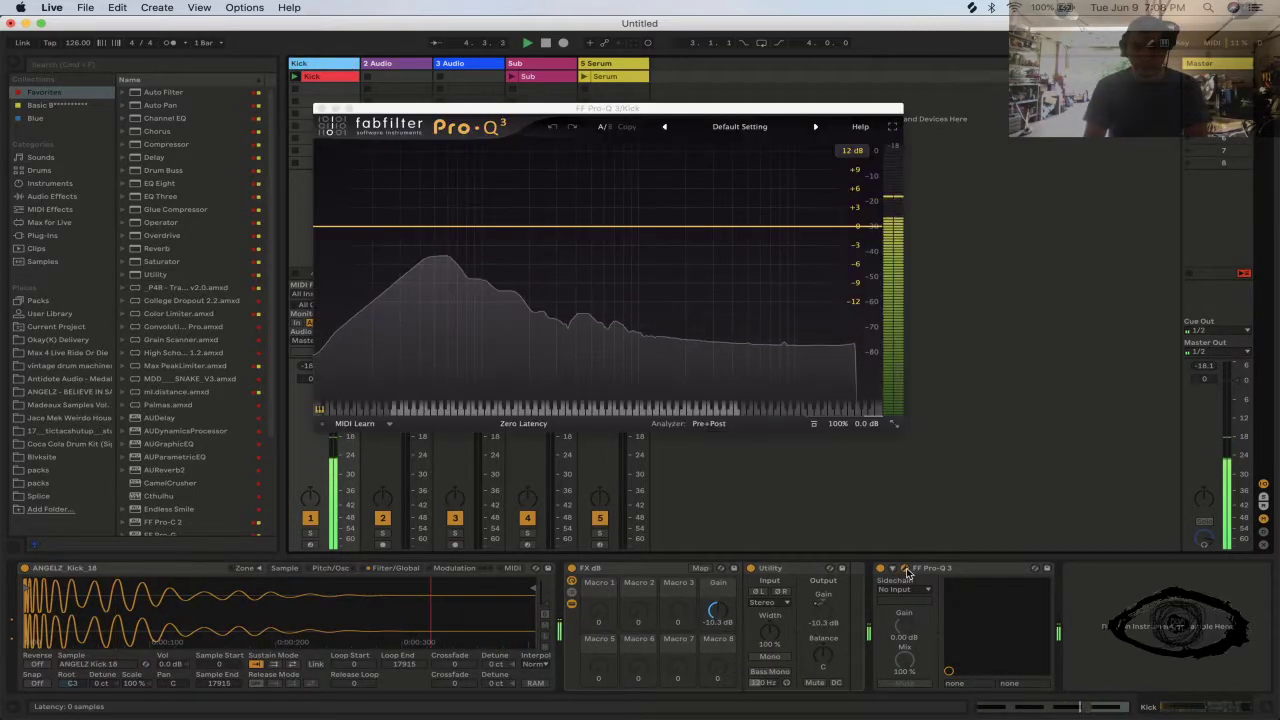
- Add a low-cut band with an 18 dB/oct slope to the Kick EQ and switch its processing mode to Linear Phase
{"action": "left_click", "coordinate": [329, 227]}
{"action": "left_click", "coordinate": [368, 204]}
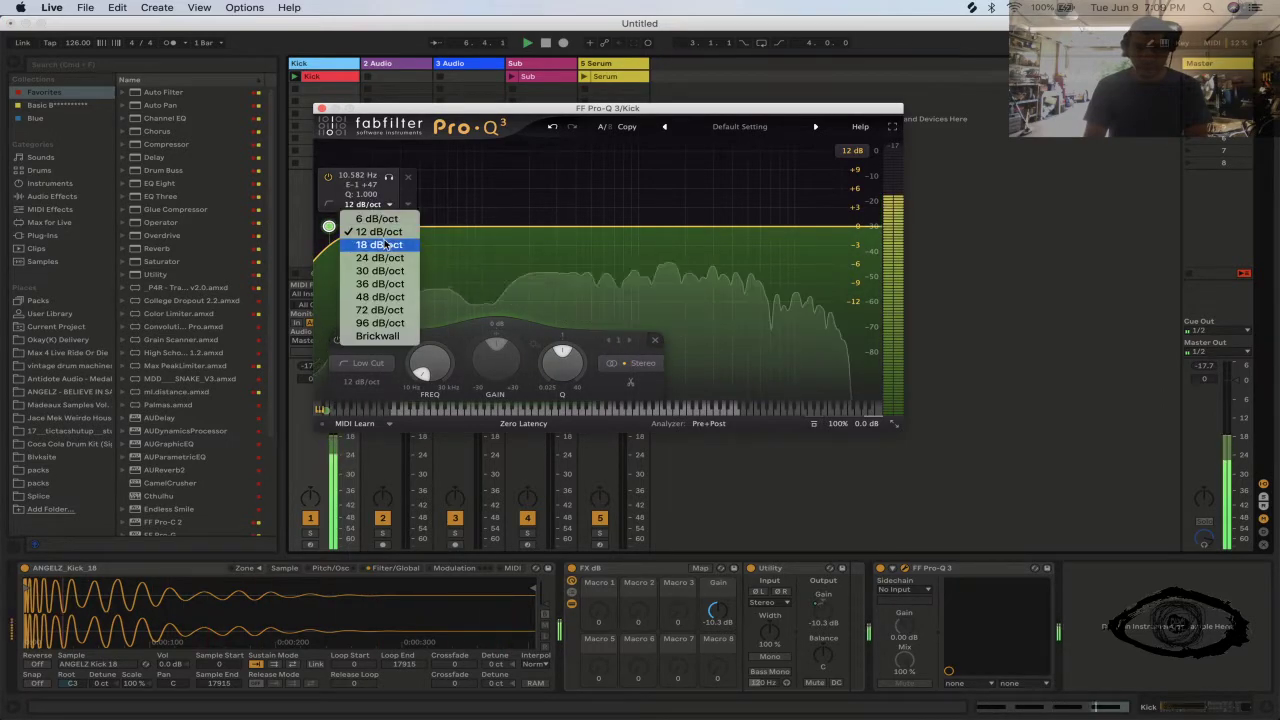
{"action": "left_click", "coordinate": [379, 244]}
{"action": "left_click", "coordinate": [530, 426]}
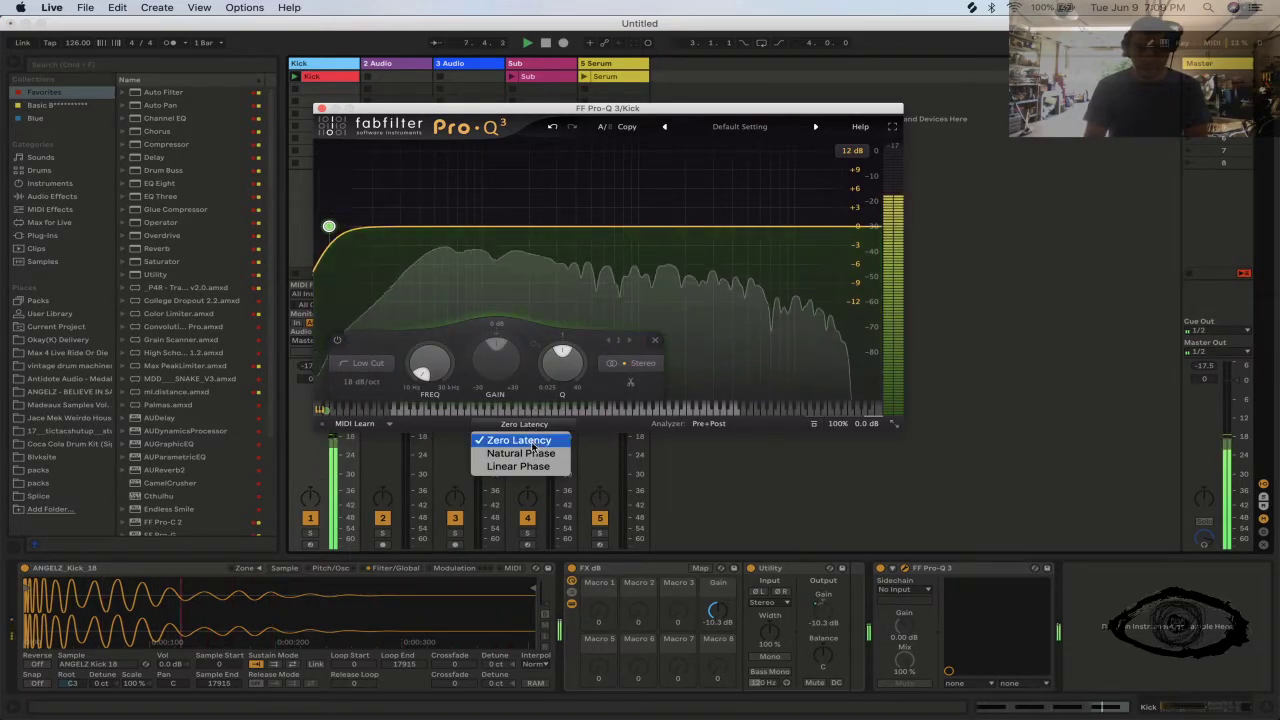
{"action": "left_click", "coordinate": [515, 468]}
- Raise the low-cut band's cutoff frequency to 18 Hz
{"action": "left_click_drag", "start_coordinate": [329, 227], "coordinate": [359, 231]}
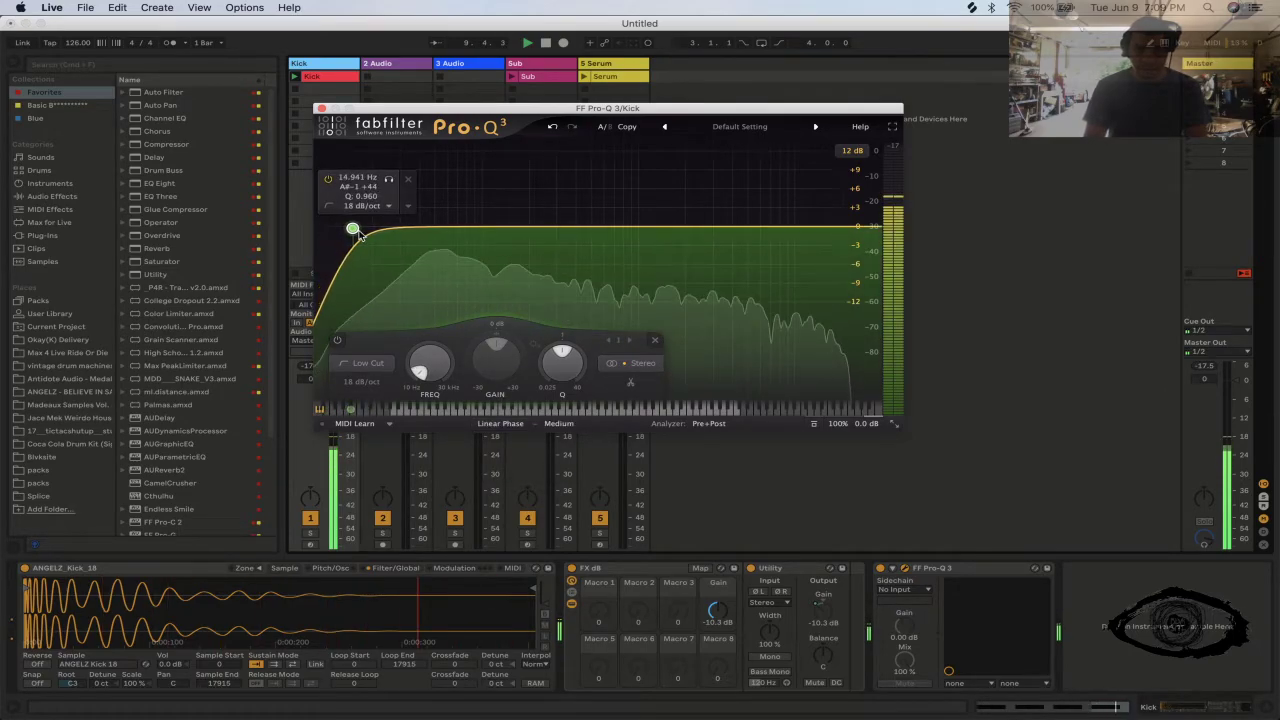
{"action": "double_click", "coordinate": [360, 178]}
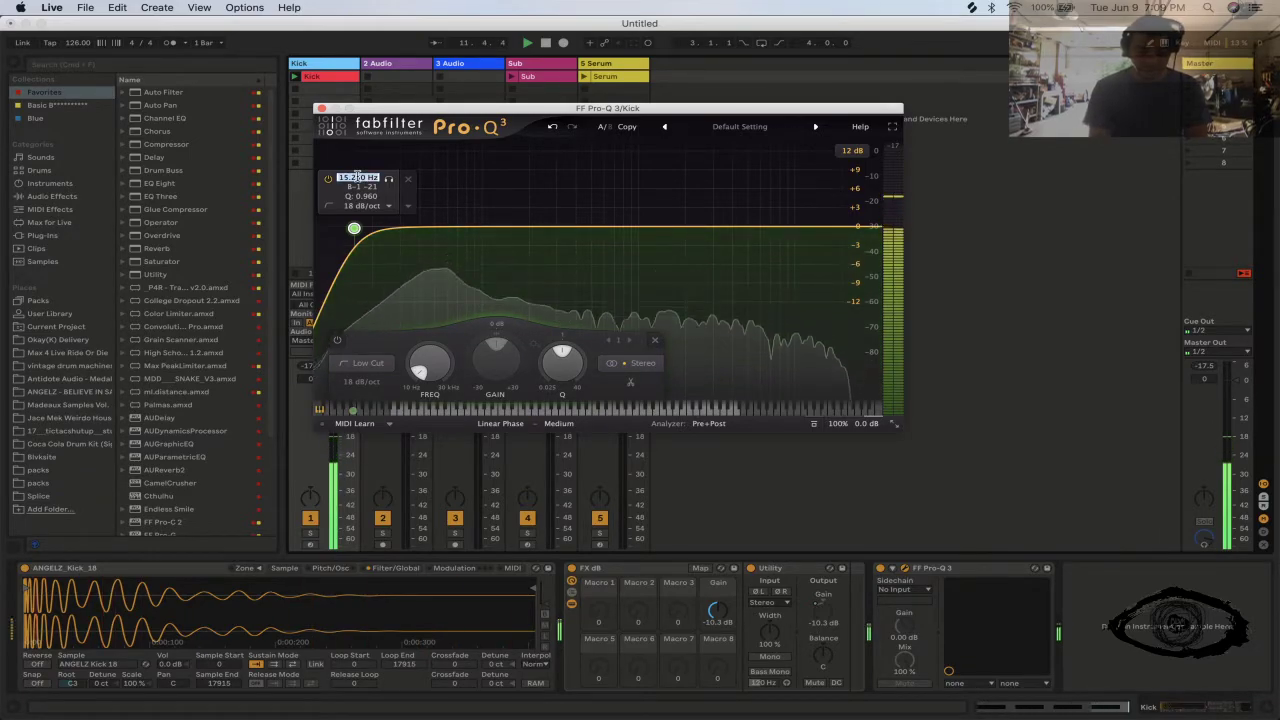
{"action": "type", "text": "18"}
{"action": "key", "text": "Return"}
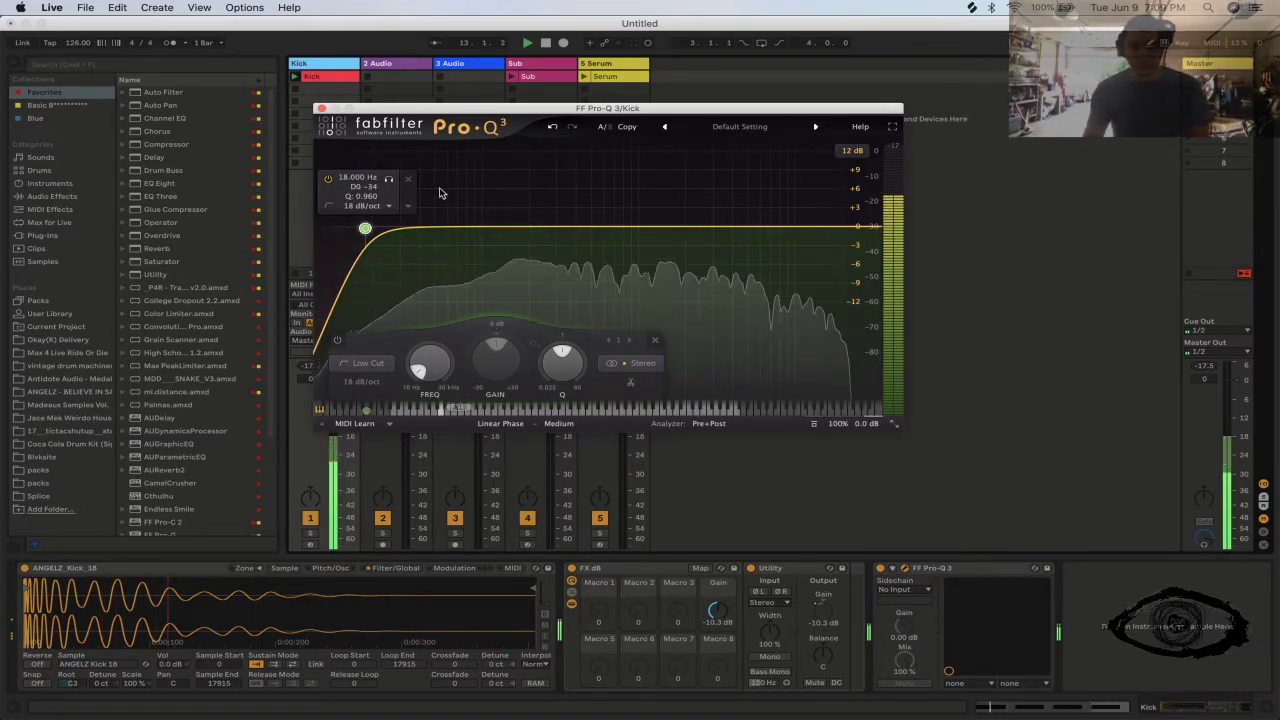
- Add a high-mid bell with a slight downward dynamic range and a 9810 Hz bell with +0.88 dB dynamic range and Q about 0.57
{"action": "left_click", "coordinate": [671, 226]}
{"action": "left_click_drag", "start_coordinate": [645, 383], "coordinate": [657, 402]}
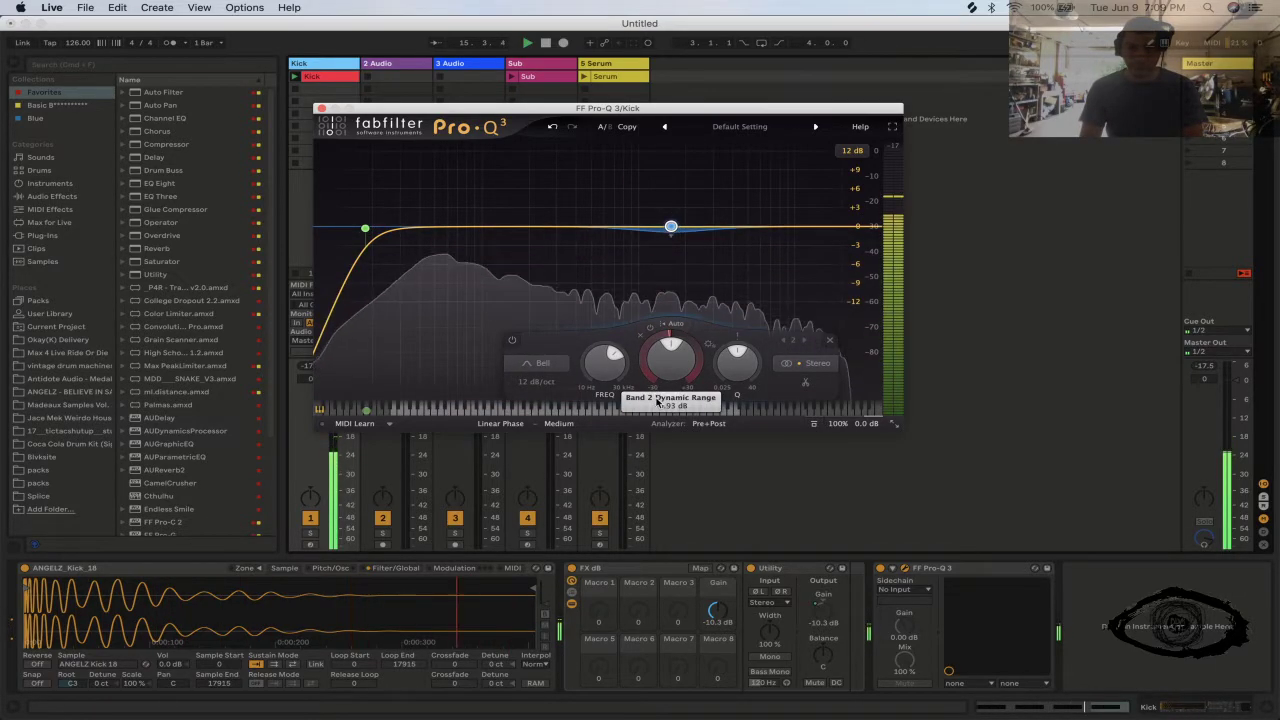
{"action": "left_click", "coordinate": [793, 226]}
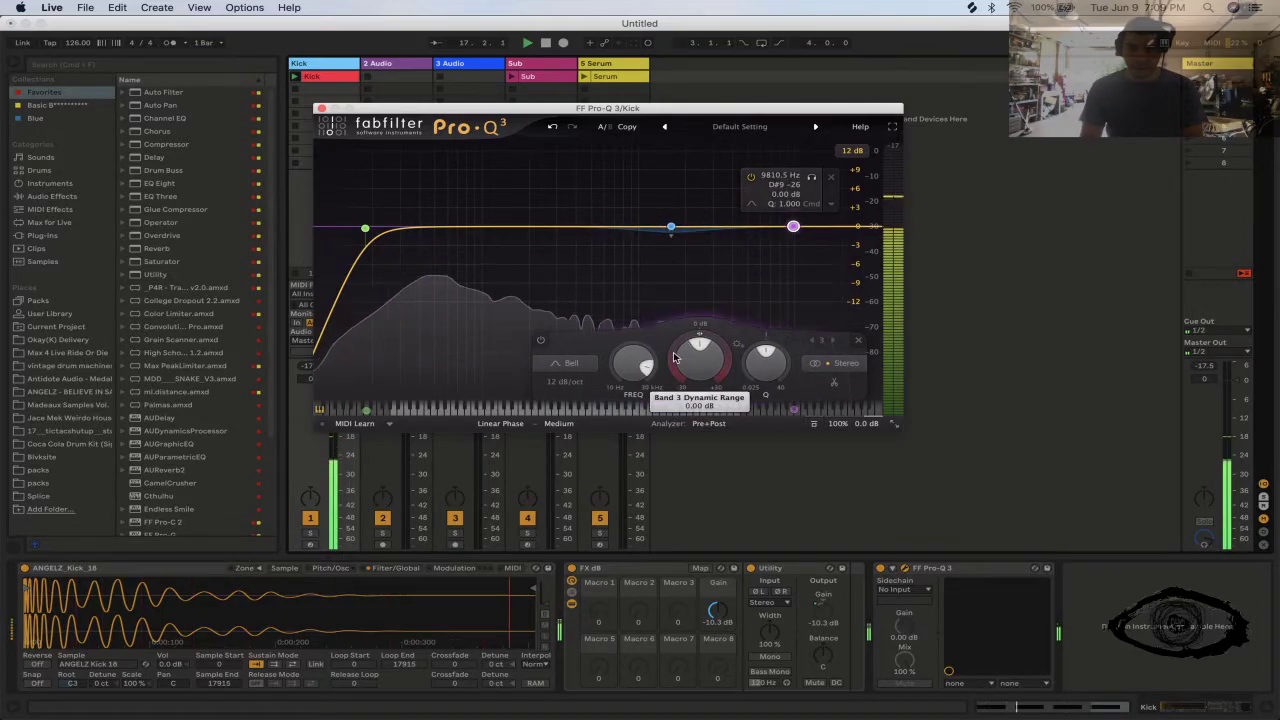
{"action": "left_click_drag", "start_coordinate": [670, 357], "coordinate": [671, 338]}
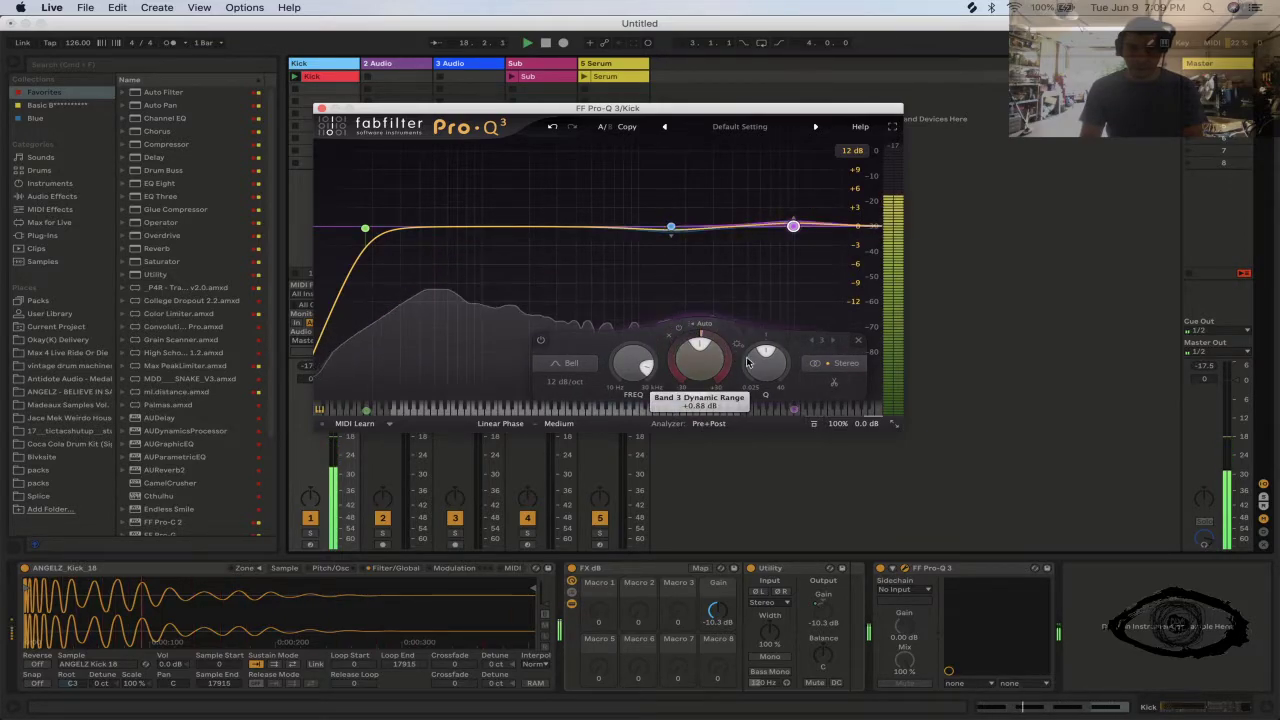
{"action": "left_click_drag", "start_coordinate": [769, 378], "coordinate": [769, 393]}
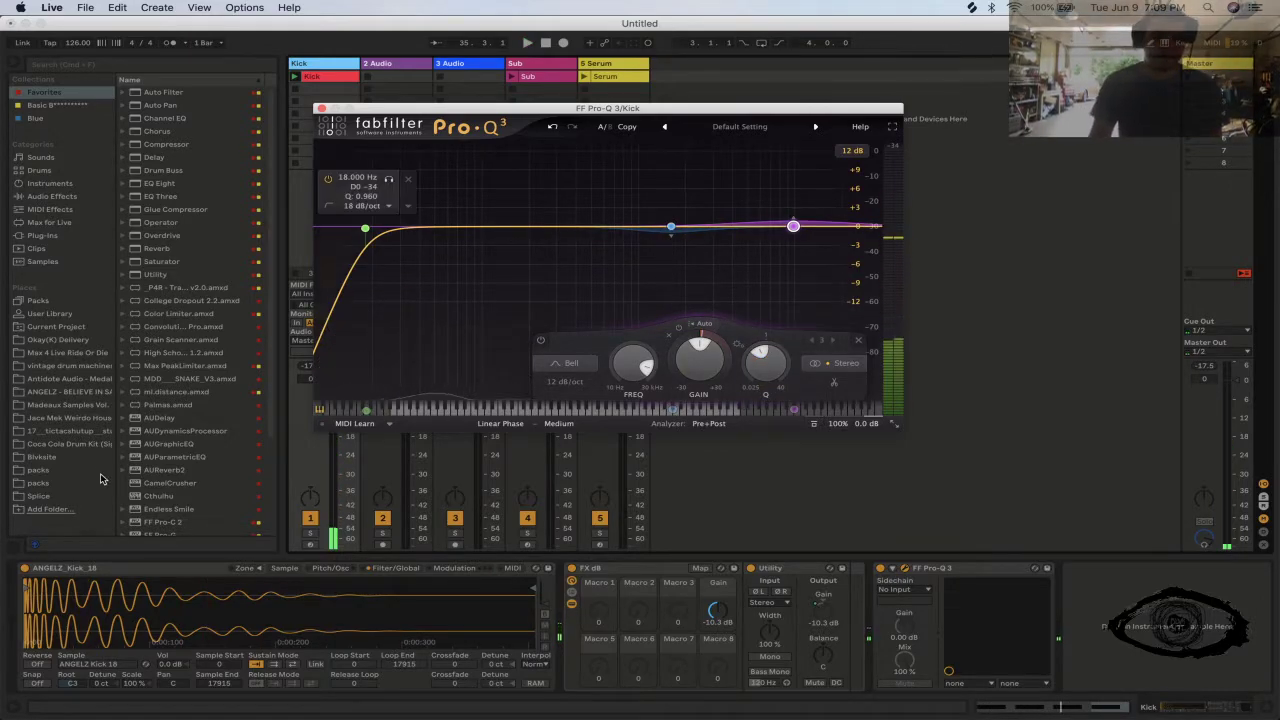
- Open the INSTRUMENTS BASS folder of the Madeaux samples, preview ACID BASS LOOP, and widen the browser to show full file names
{"action": "left_click", "coordinate": [68, 405]}
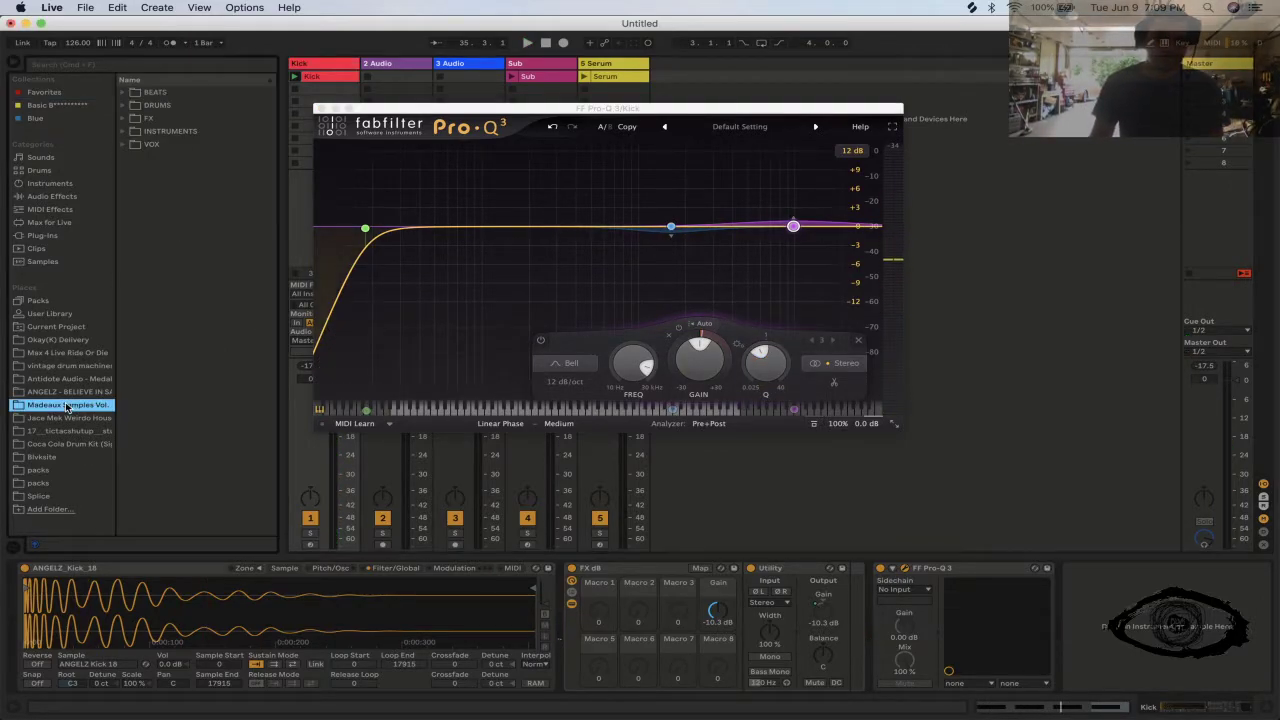
{"action": "left_click", "coordinate": [133, 136]}
{"action": "left_click", "coordinate": [123, 132]}
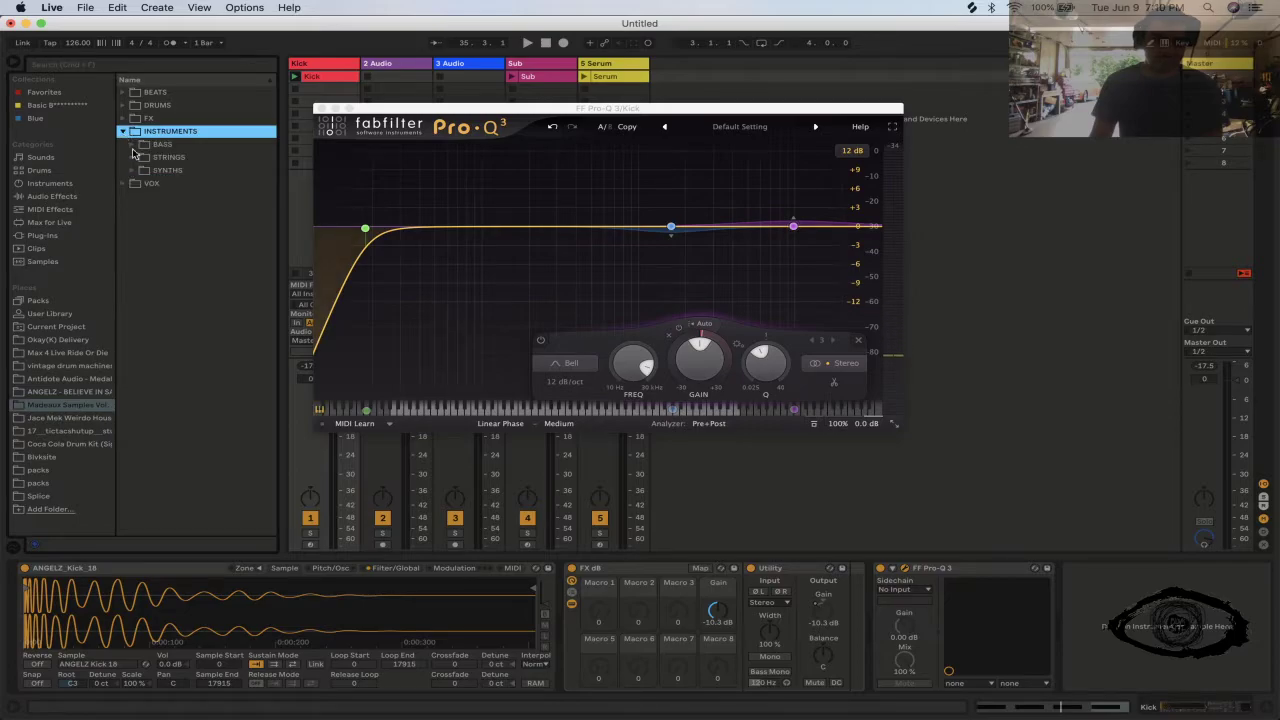
{"action": "left_click", "coordinate": [132, 146]}
{"action": "key", "text": "Down"}
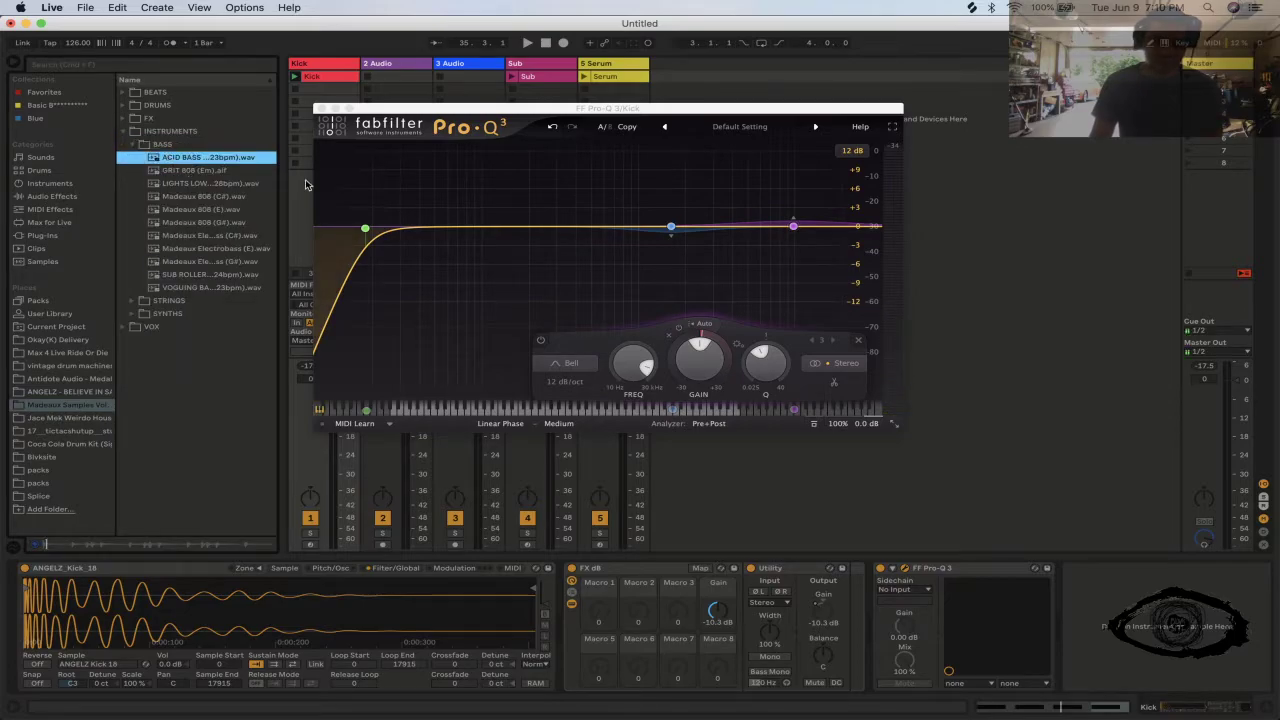
{"action": "left_click_drag", "start_coordinate": [282, 182], "coordinate": [443, 205]}
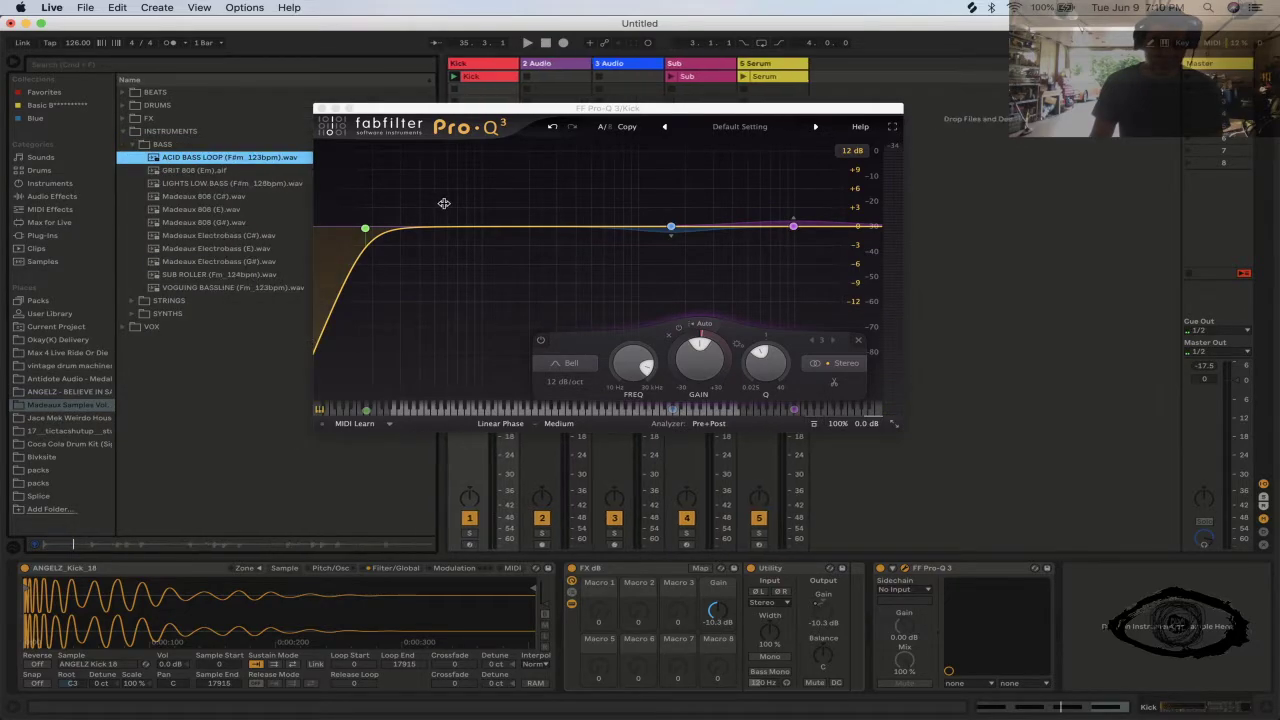
- Audition the VOGUING BASSLINE, Madeaux Electrobass (G#) and SUB ROLLER samples
{"action": "left_click", "coordinate": [263, 288]}
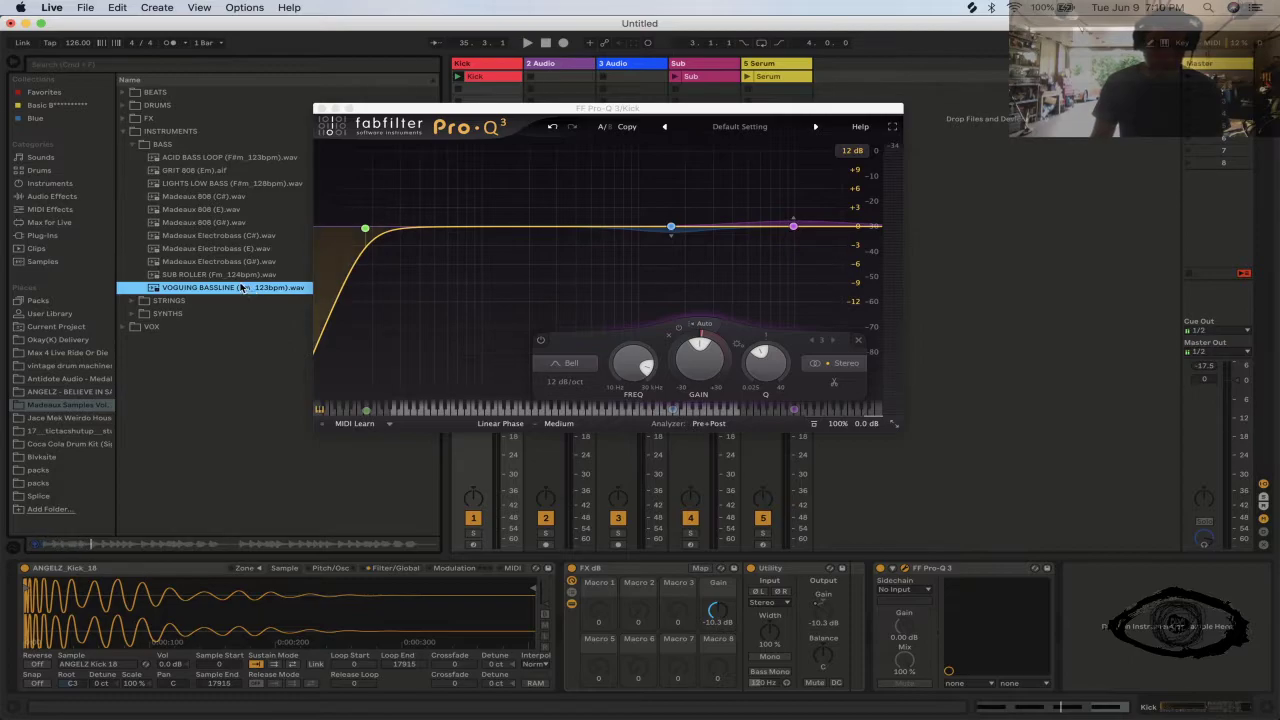
{"action": "left_click", "coordinate": [222, 274]}
{"action": "left_click", "coordinate": [218, 265]}
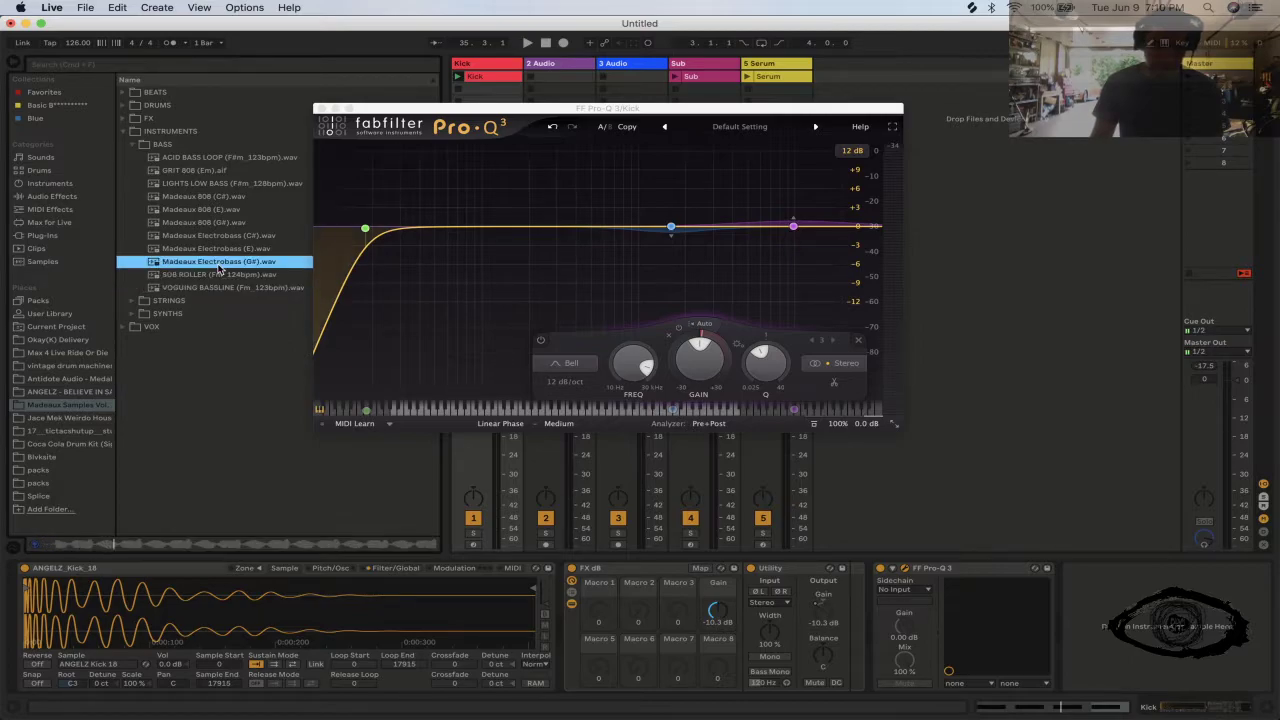
{"action": "left_click", "coordinate": [239, 277]}
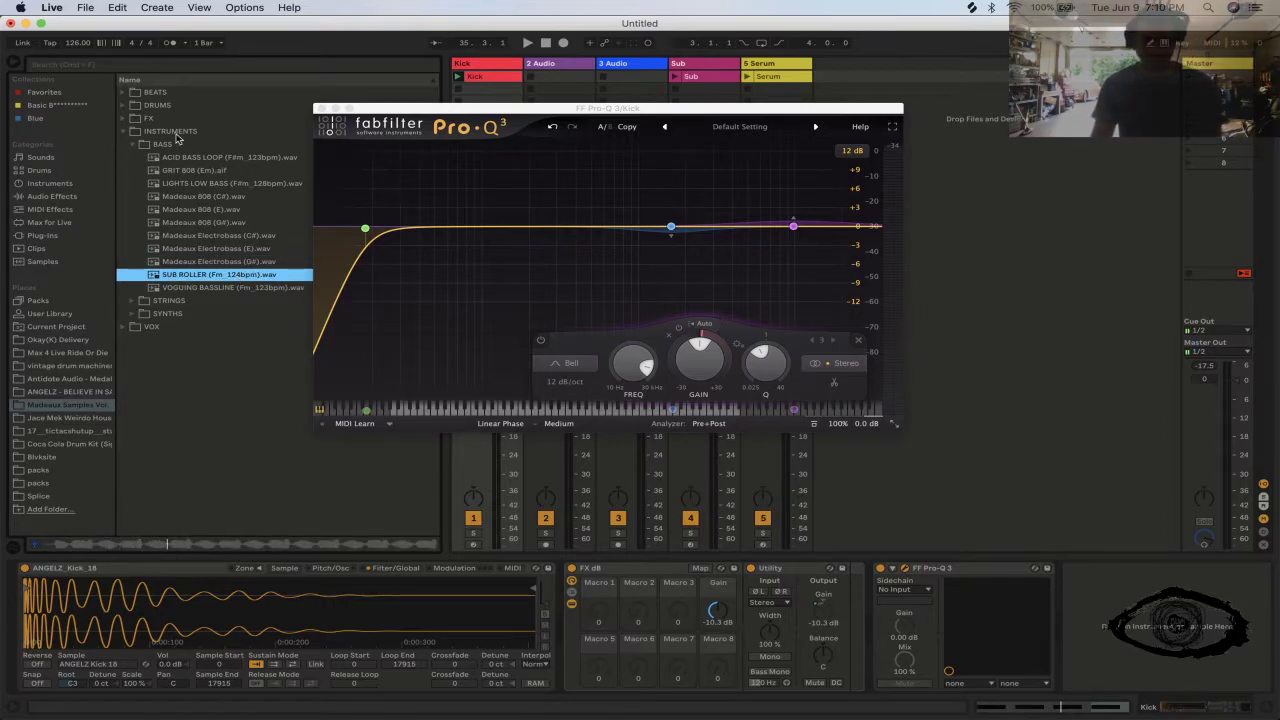
- Set the project tempo to 124 BPM
{"action": "left_click", "coordinate": [80, 44]}
{"action": "type", "text": "123"}
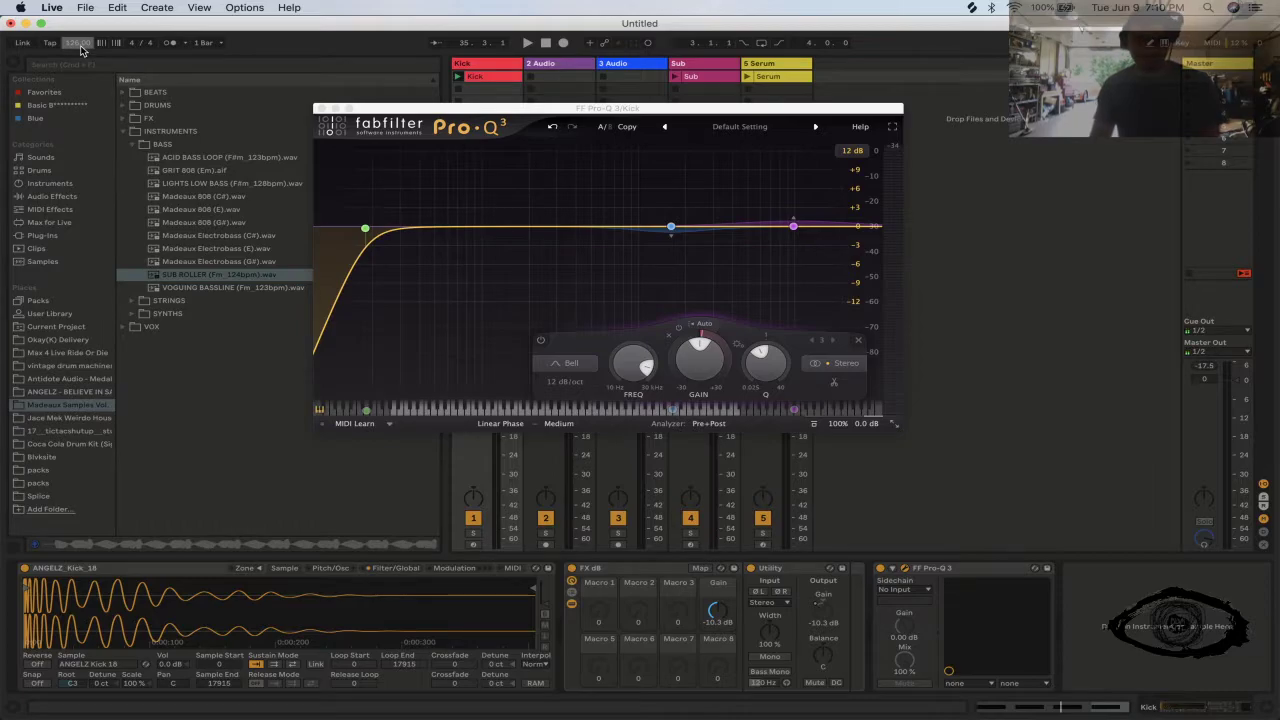
{"action": "key", "text": "Return"}
{"action": "key", "text": "Up"}
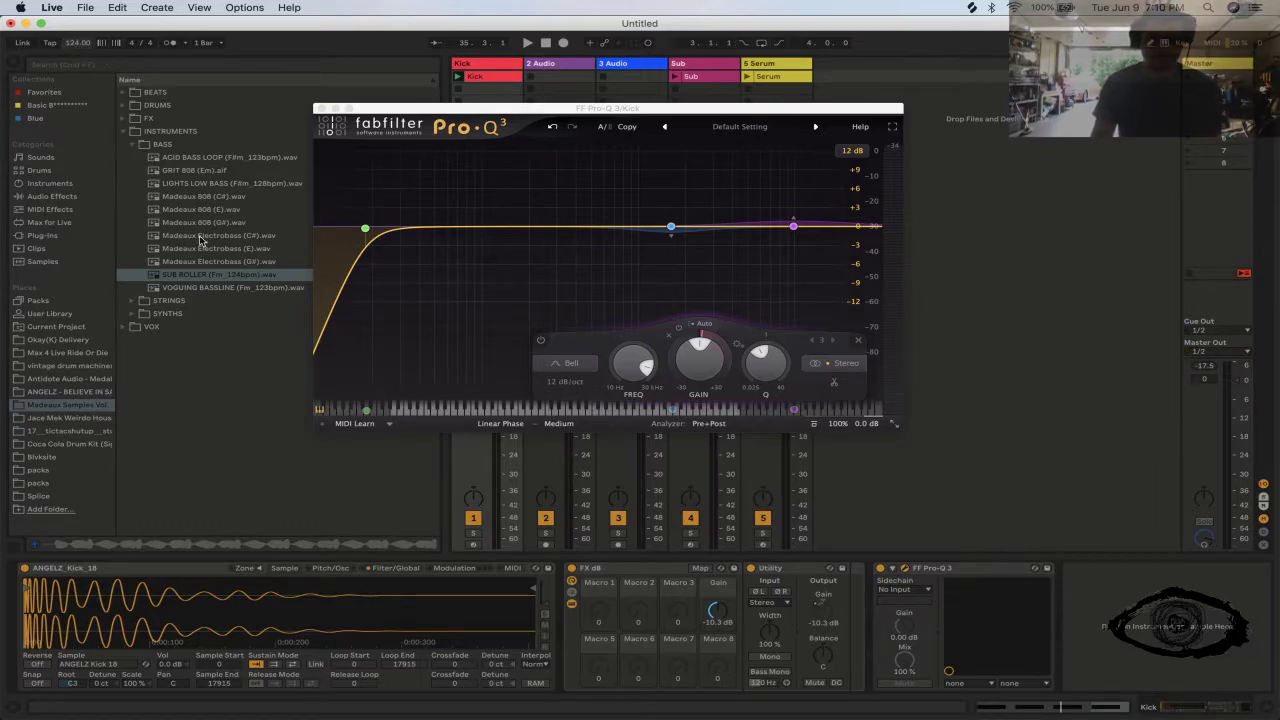
- Search the packs folder for "124" and preview 18_AHT_Bass_Loop_124_Em.wav in the Acid House & Techno pack's Bass_Loops folder
{"action": "left_click", "coordinate": [38, 470]}
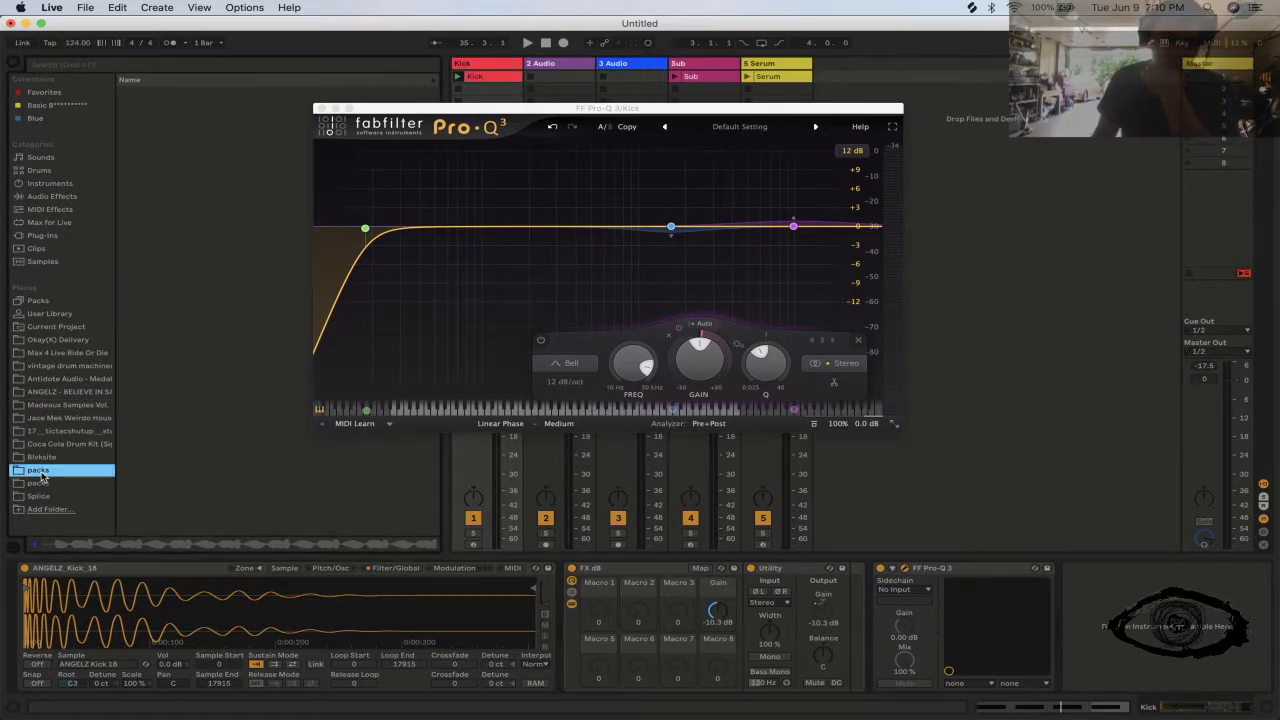
{"action": "left_click", "coordinate": [125, 66]}
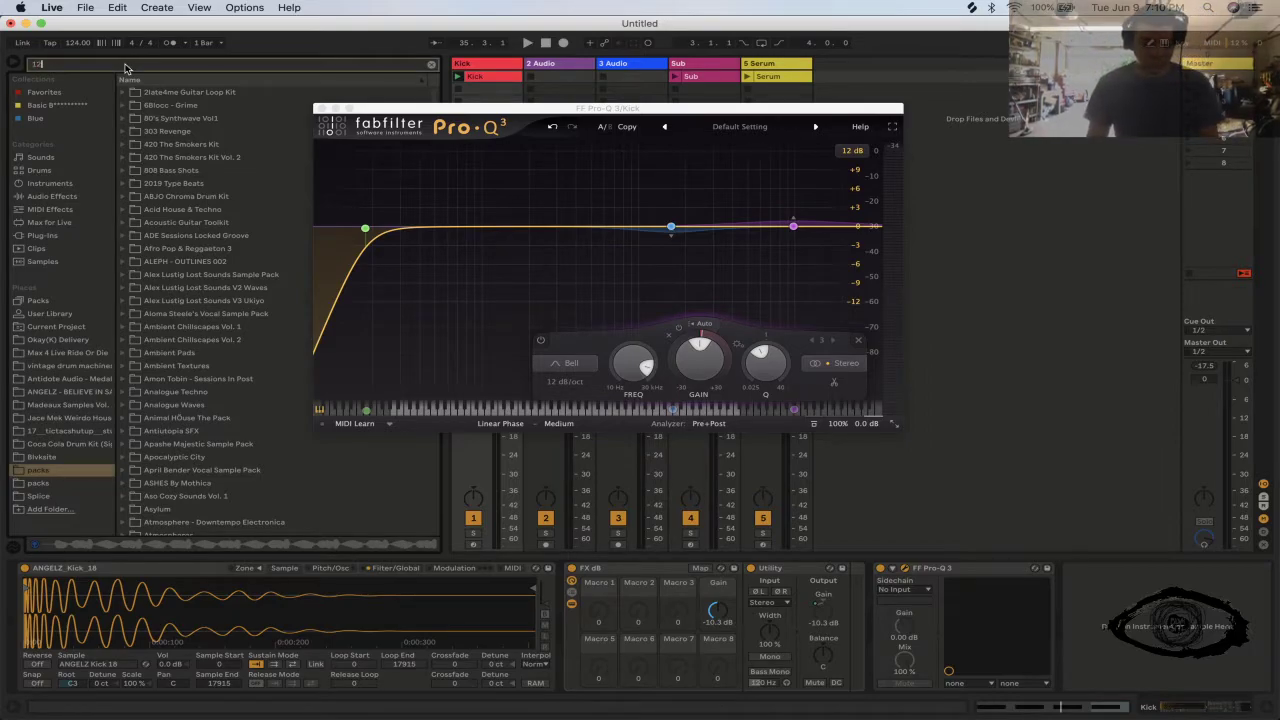
{"action": "type", "text": "124"}
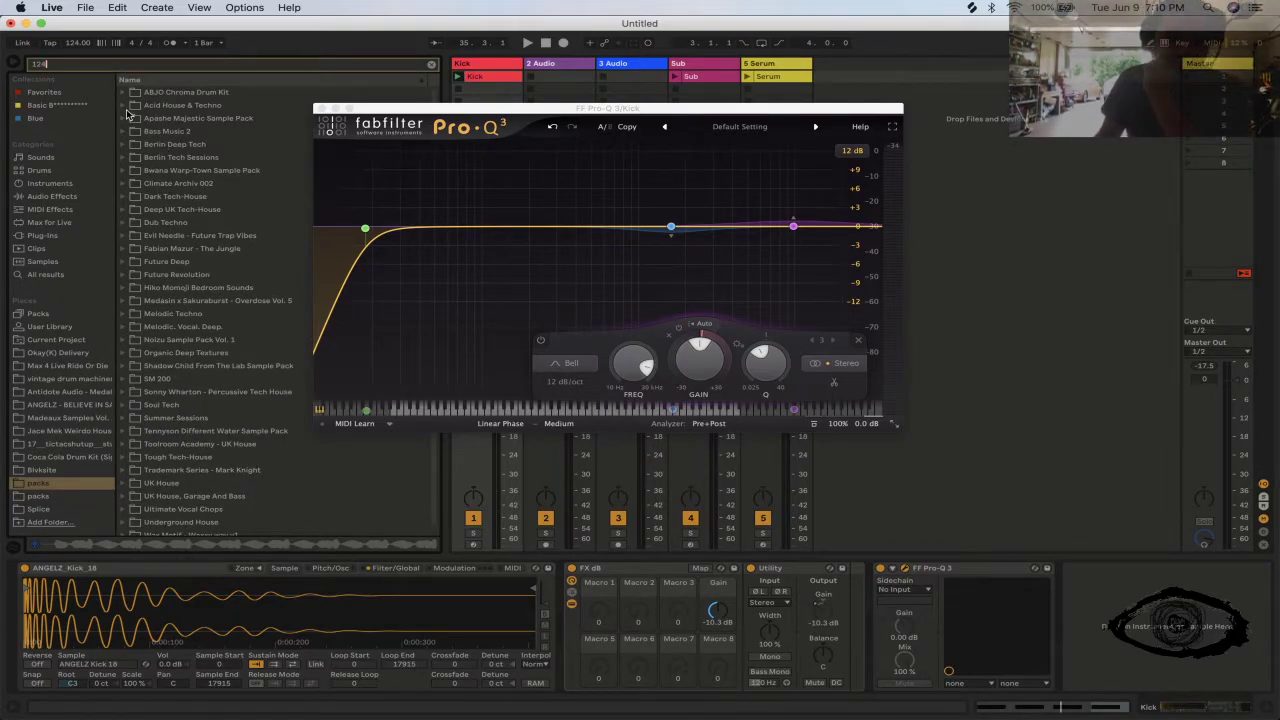
{"action": "left_click", "coordinate": [124, 105]}
{"action": "left_click", "coordinate": [133, 118]}
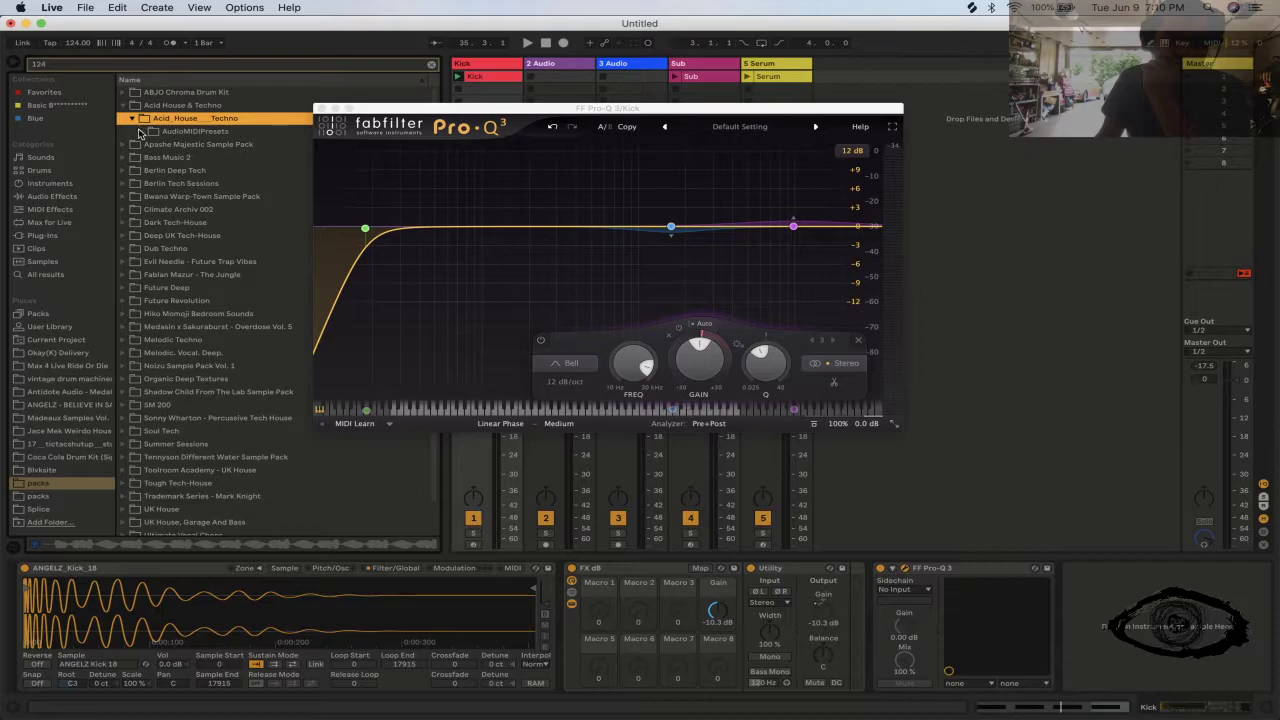
{"action": "left_click", "coordinate": [142, 131]}
{"action": "left_click", "coordinate": [153, 146]}
{"action": "left_click", "coordinate": [180, 158]}
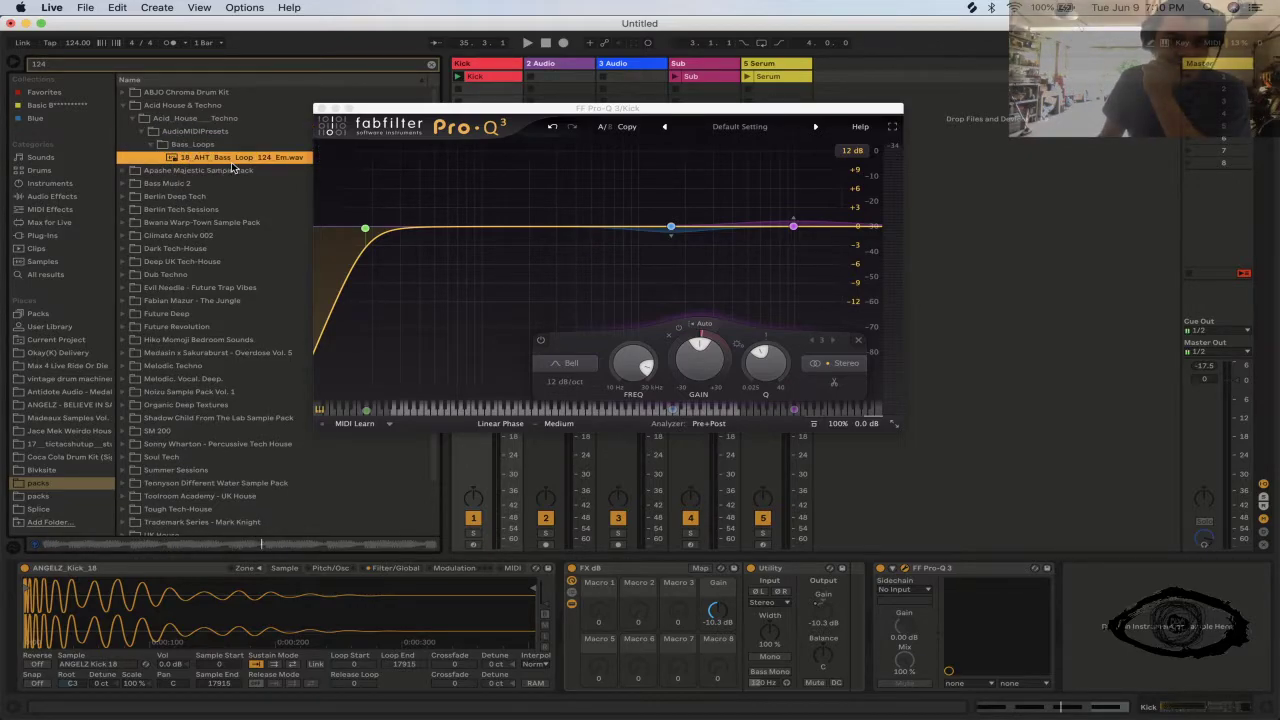
- Move the EQ window off the tracks, place the previewed bass loop in the first slot of 2 Audio, and open its clip view
{"action": "left_click_drag", "start_coordinate": [498, 109], "coordinate": [507, 314]}
{"action": "left_click_drag", "start_coordinate": [212, 158], "coordinate": [560, 78]}
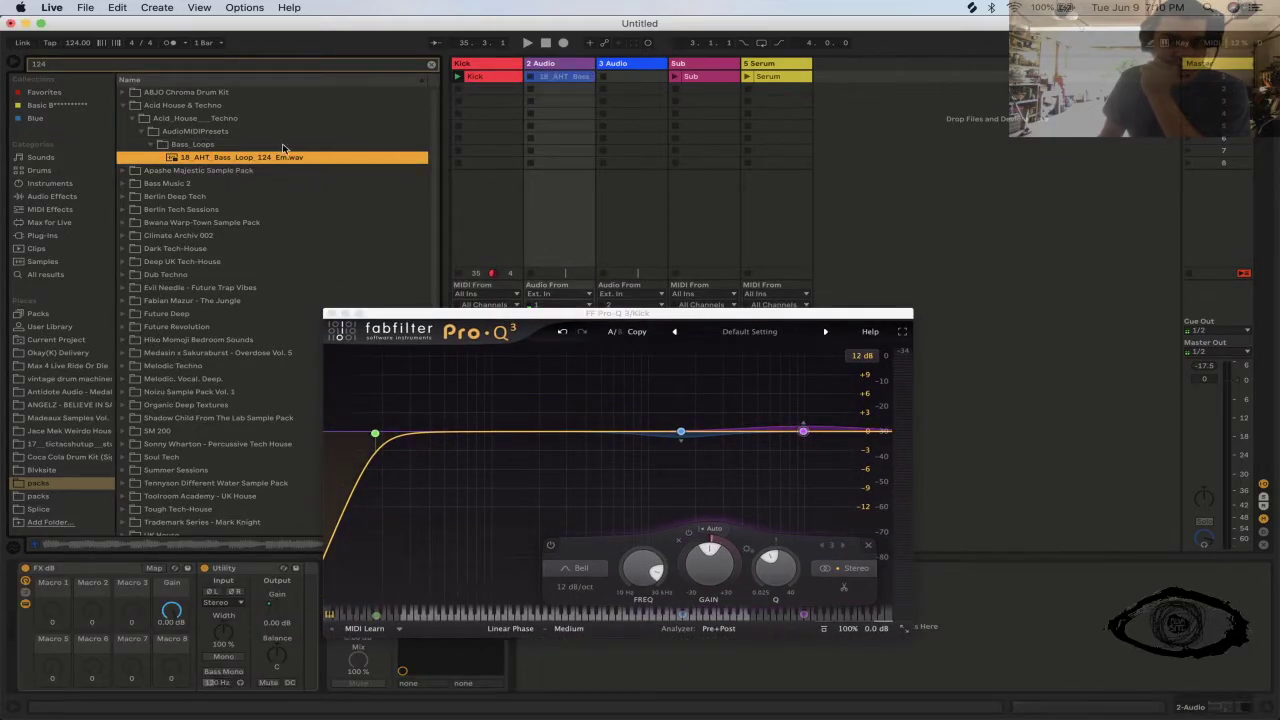
{"action": "left_click_drag", "start_coordinate": [562, 91], "coordinate": [559, 77]}
{"action": "double_click", "coordinate": [559, 77]}
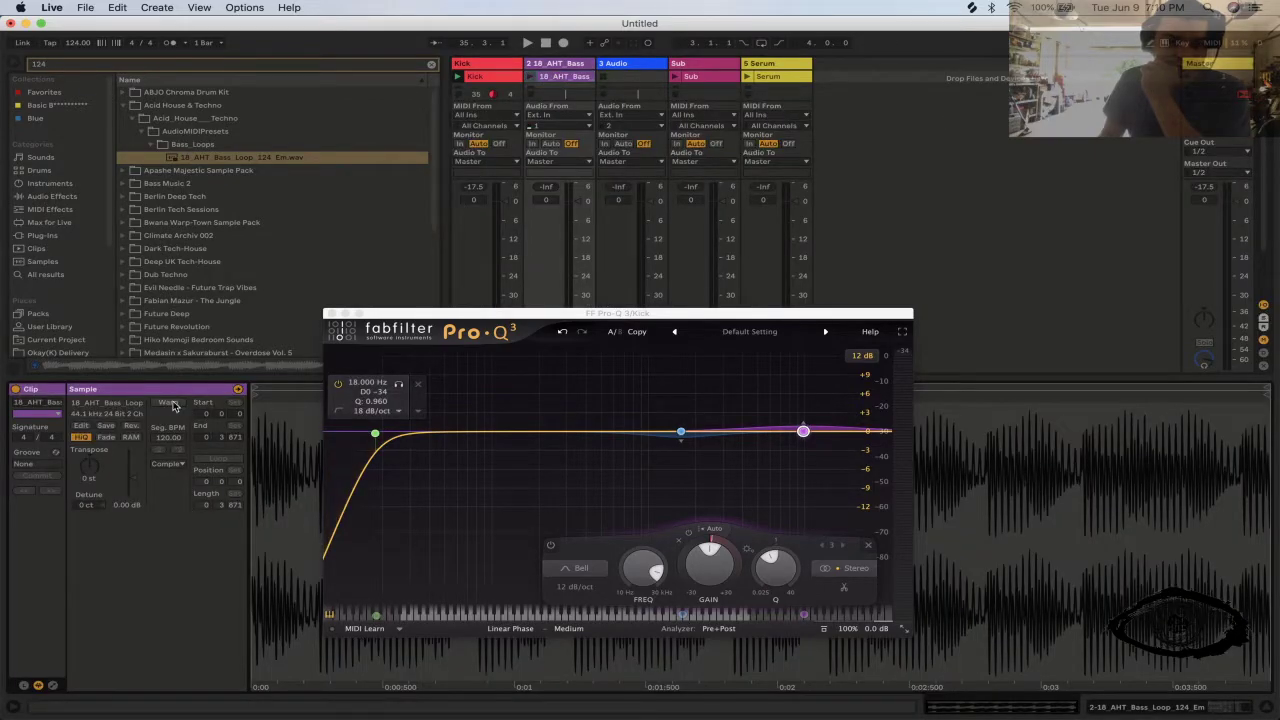
- Turn on Warp for the bass loop clip, double its segment tempo to 124 BPM, and close the EQ window
{"action": "left_click", "coordinate": [170, 403]}
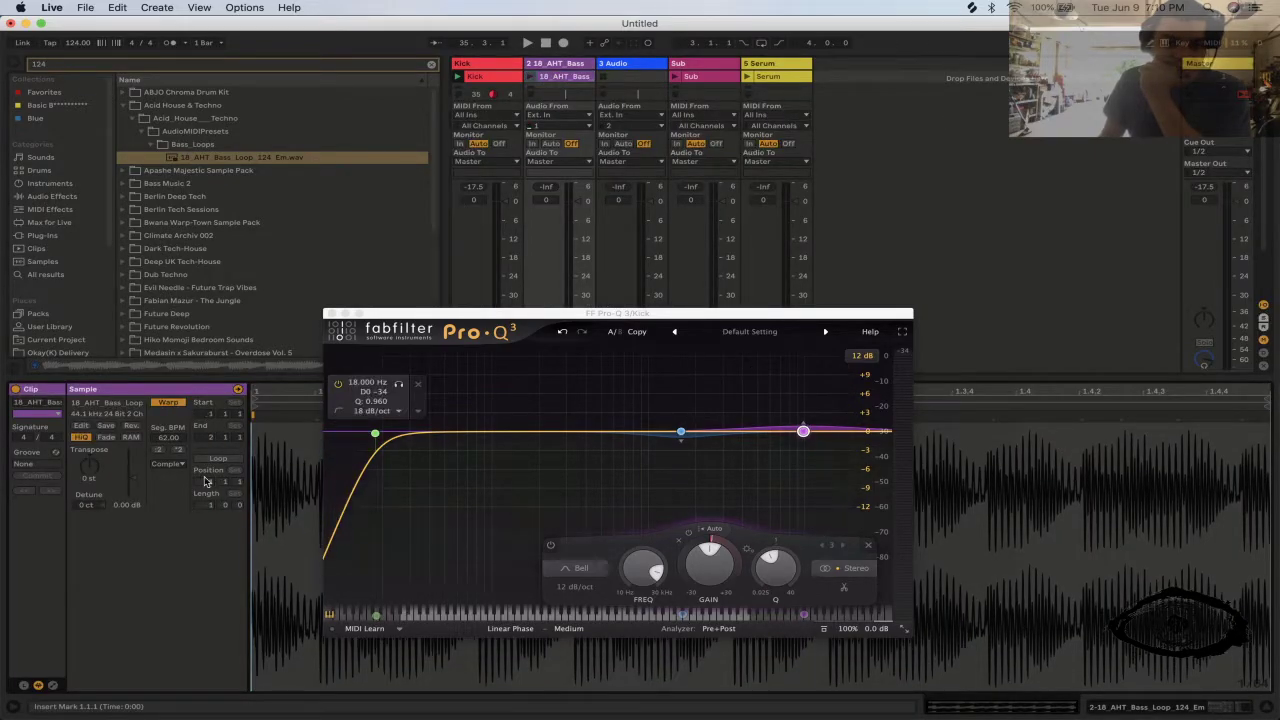
{"action": "left_click", "coordinate": [180, 449]}
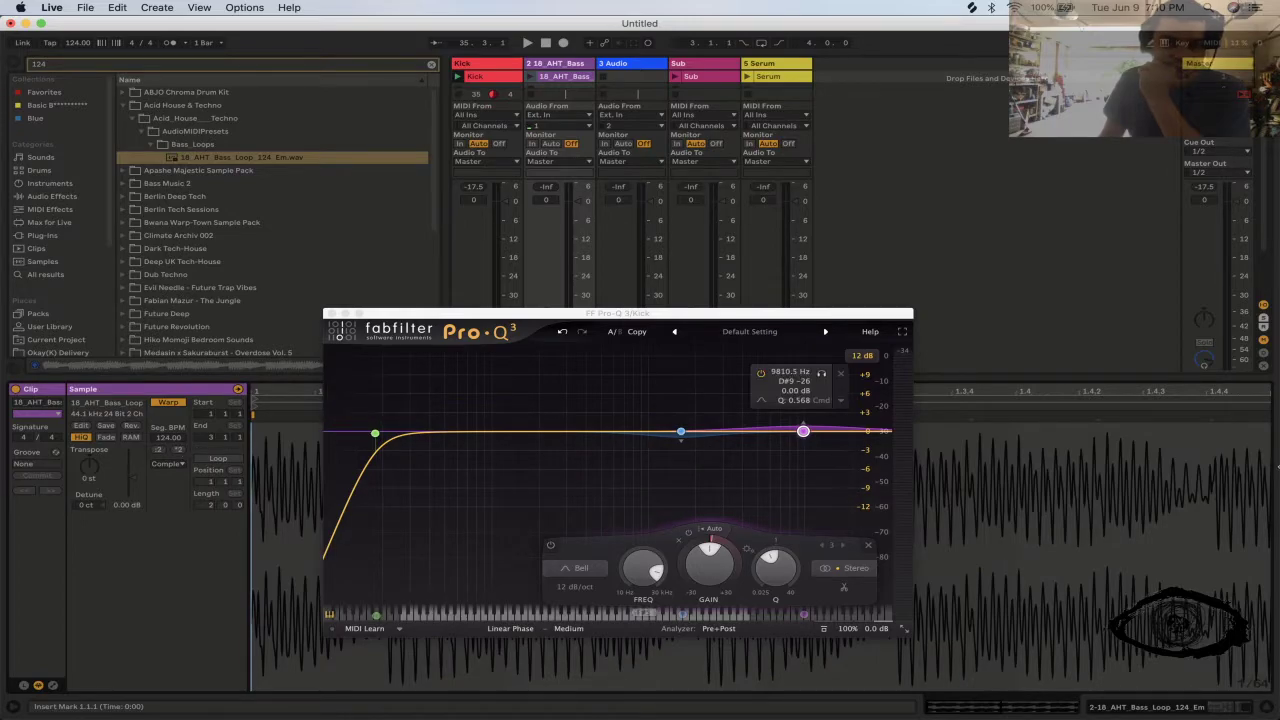
{"action": "left_click_drag", "start_coordinate": [1175, 389], "coordinate": [1175, 340]}
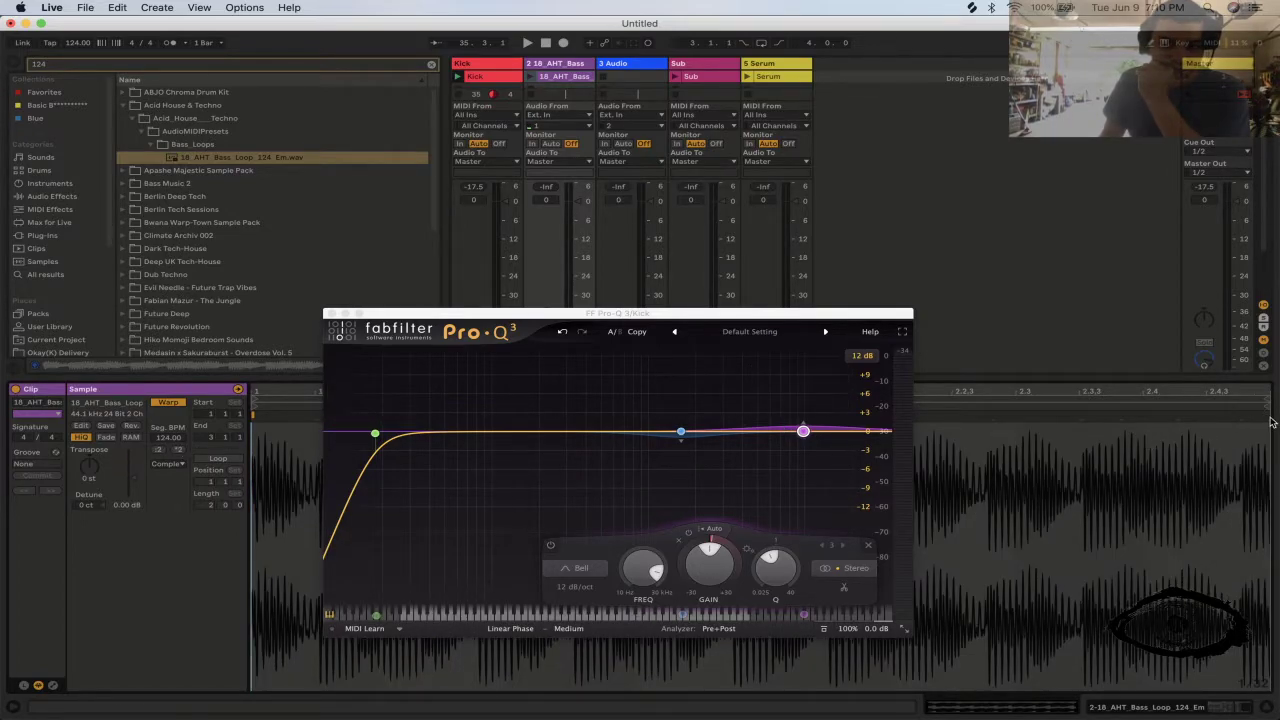
{"action": "left_click_drag", "start_coordinate": [1233, 418], "coordinate": [1277, 415]}
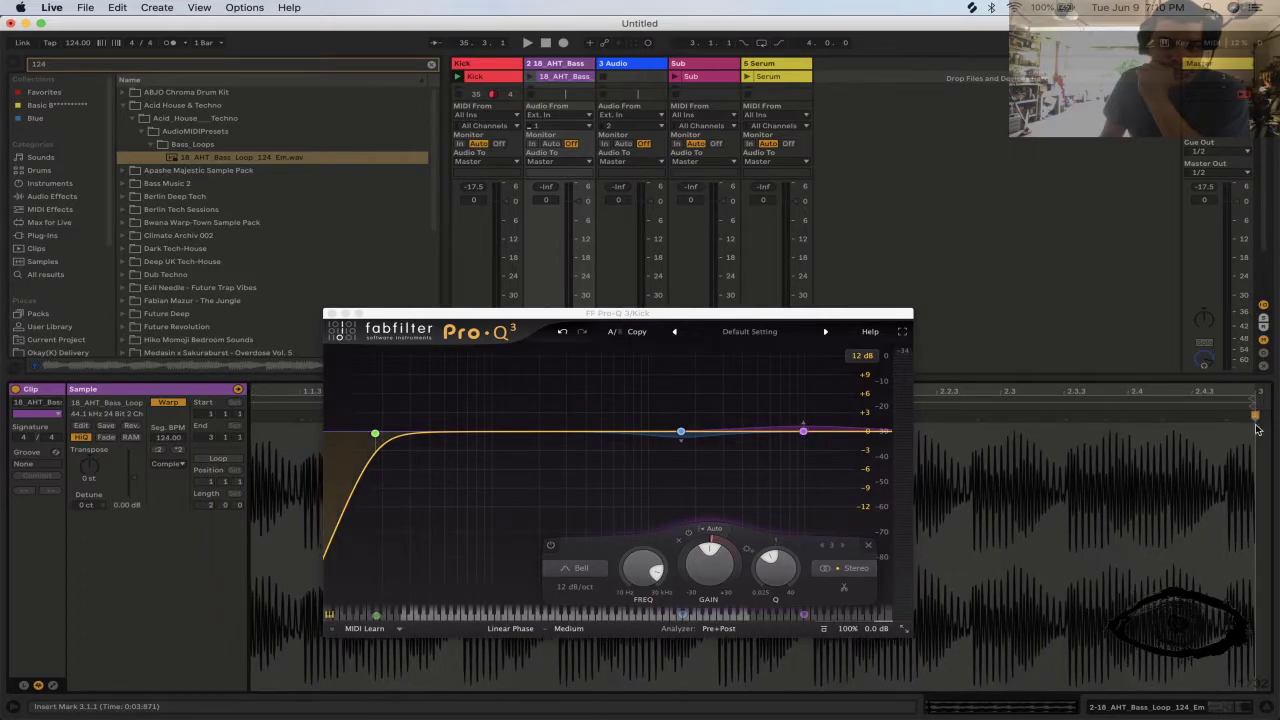
{"action": "left_click", "coordinate": [331, 315]}
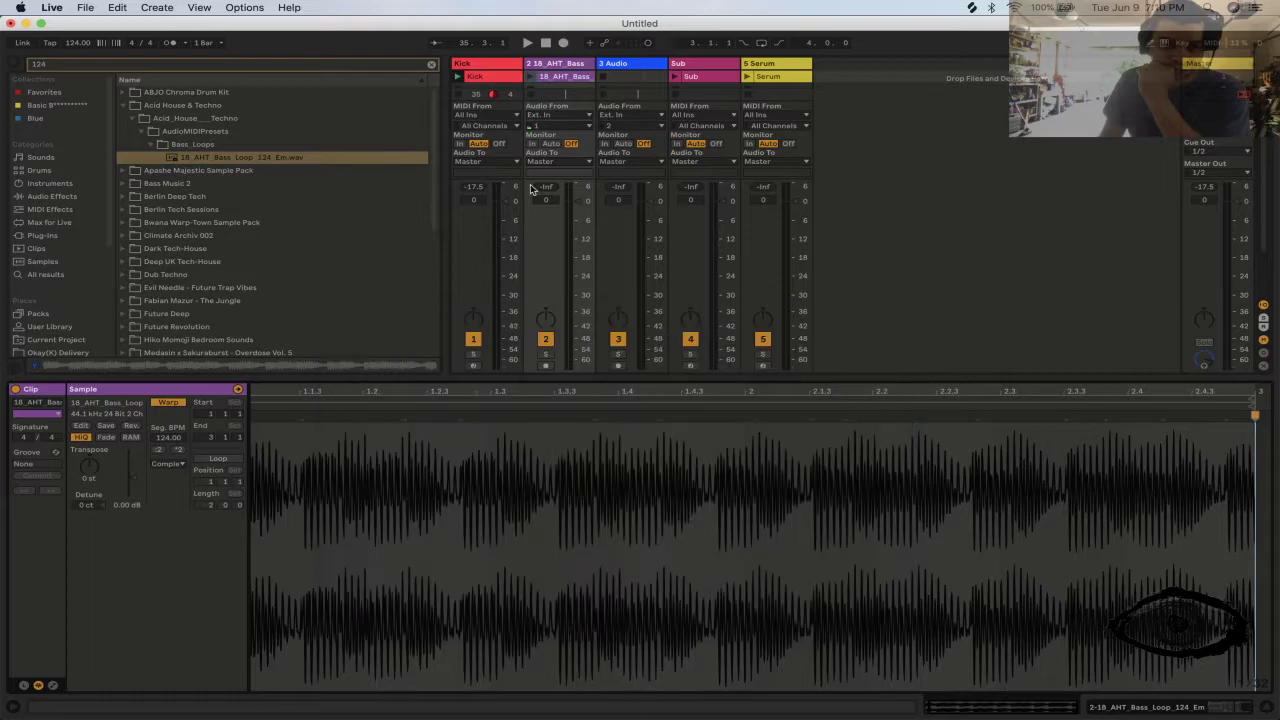
- Play the bass loop with the kick, try a bass track volume of -18.2 dB, and undo the volume change
{"action": "key", "text": "space"}
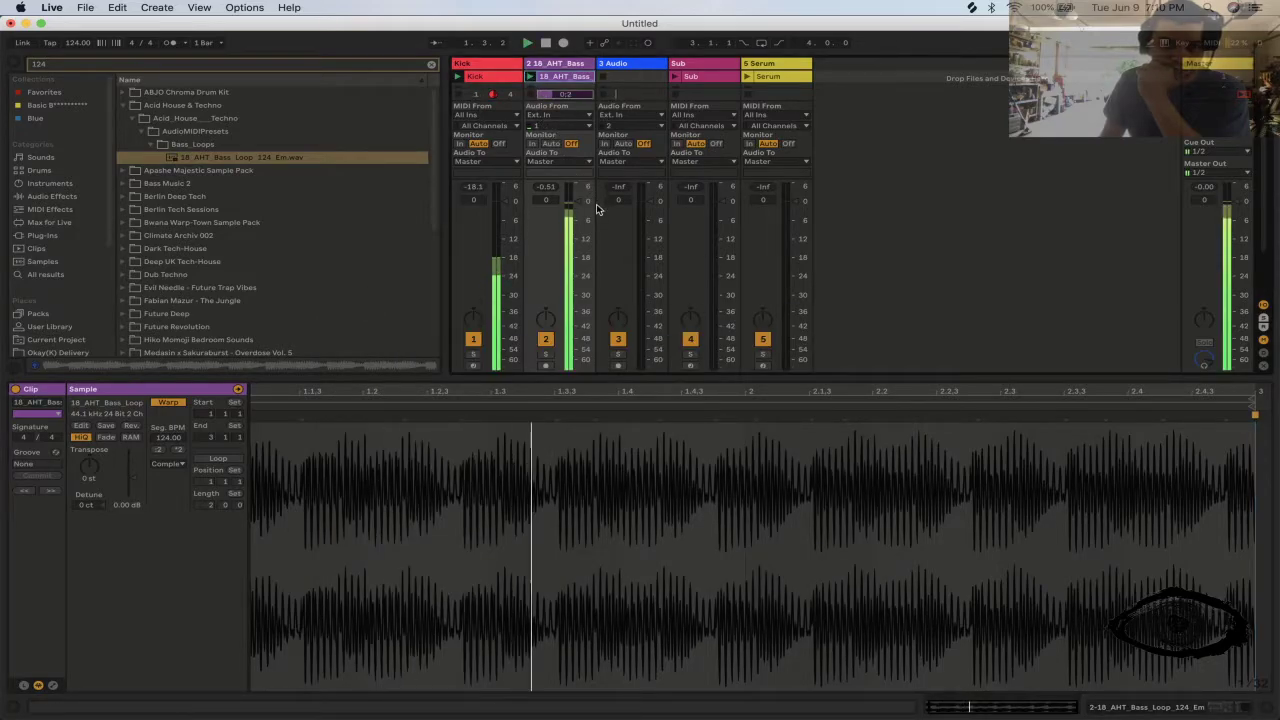
{"action": "left_click_drag", "start_coordinate": [580, 202], "coordinate": [579, 262]}
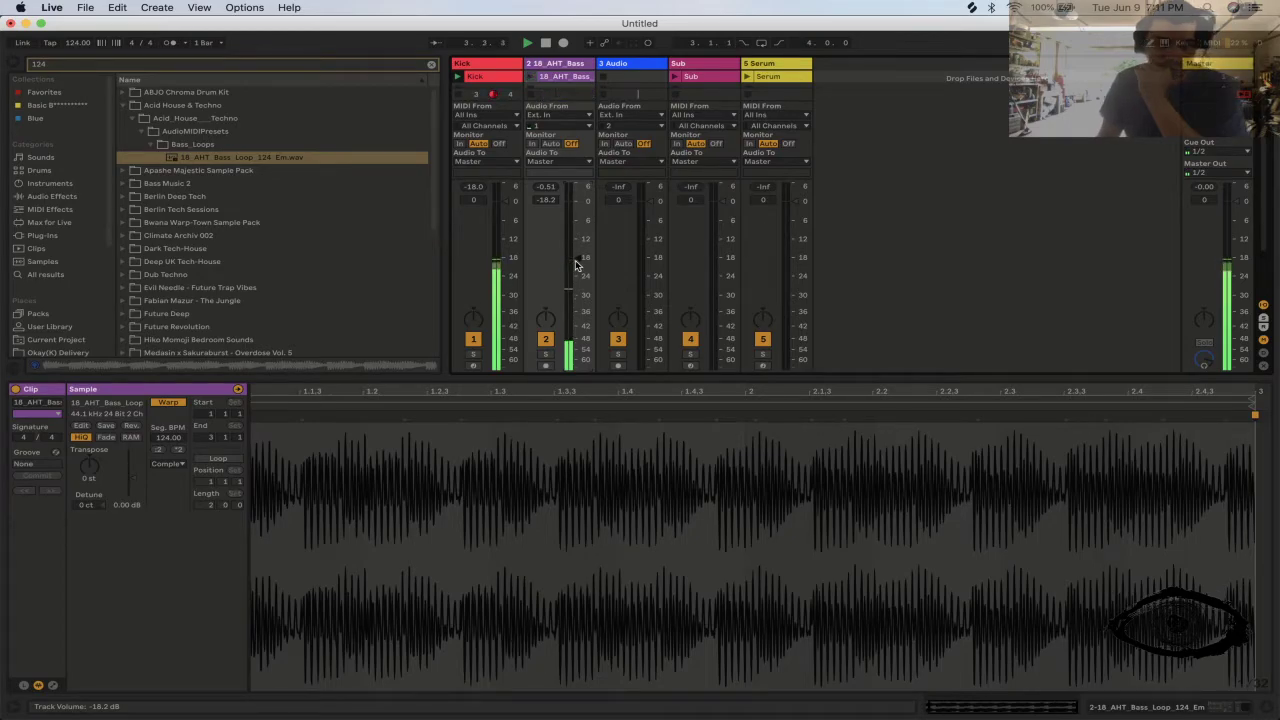
{"action": "key", "text": "space"}
{"action": "key", "text": "super+z"}
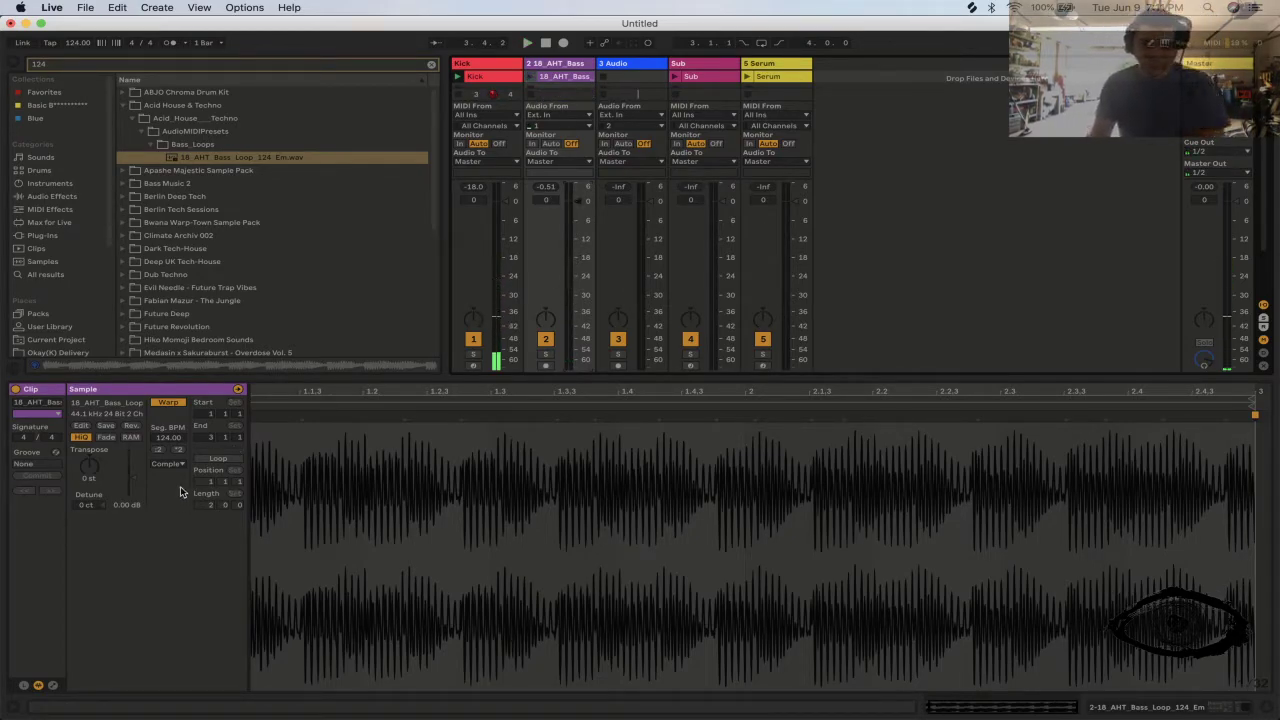
- Enable looping on the bass clip and set its clip gain to -12 dB
{"action": "key", "text": "super+l"}
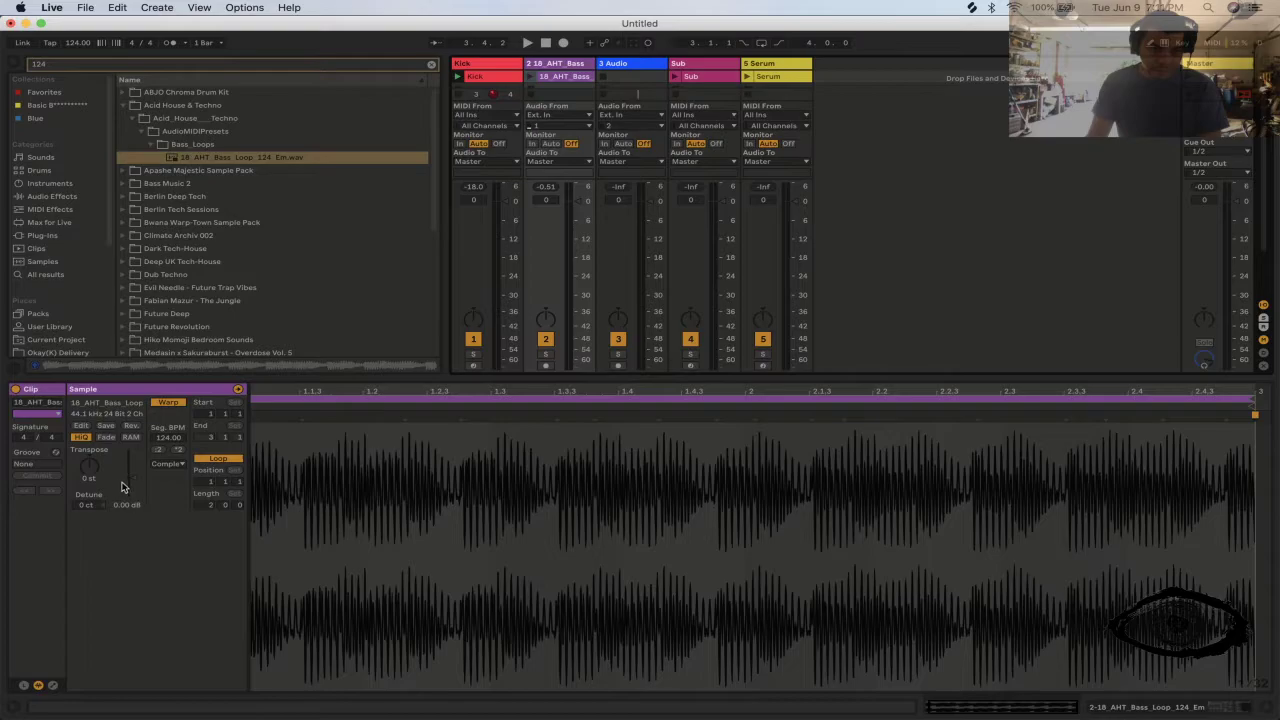
{"action": "type", "text": "-12"}
{"action": "key", "text": "Return"}
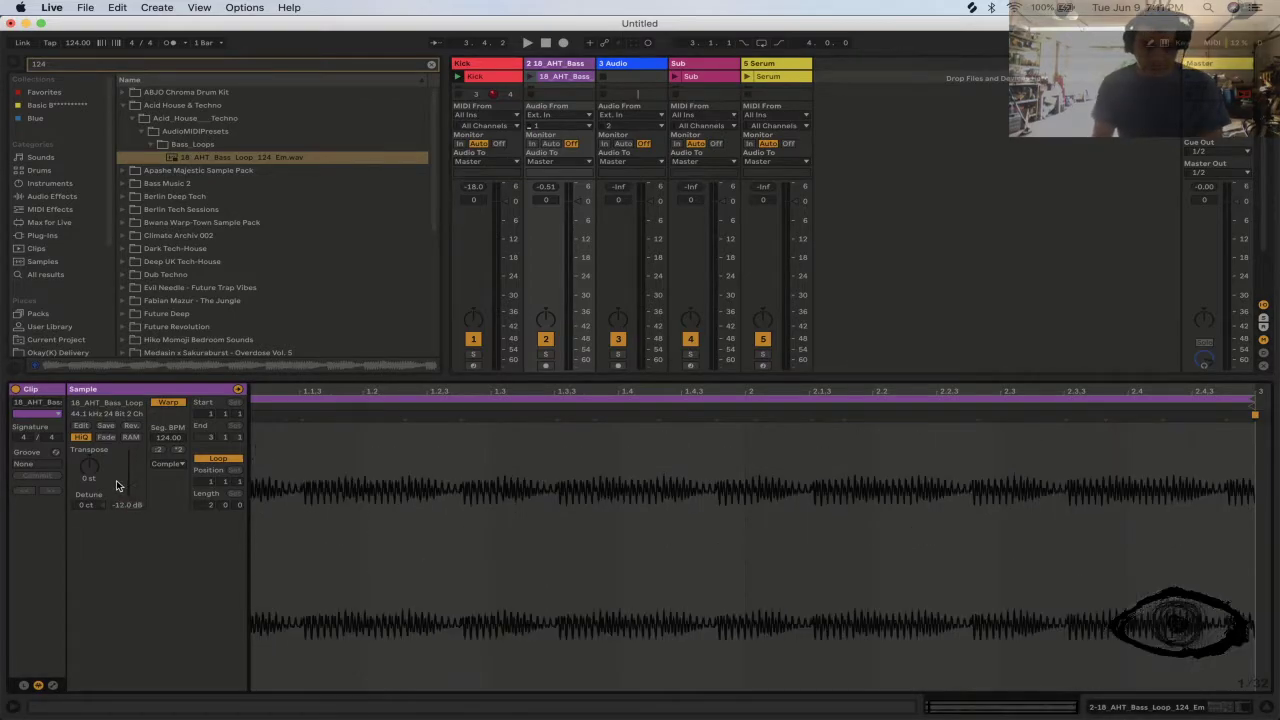
- Start playback and launch the bass loop clip on the second track to hear it with the kick
{"action": "key", "text": "space"}
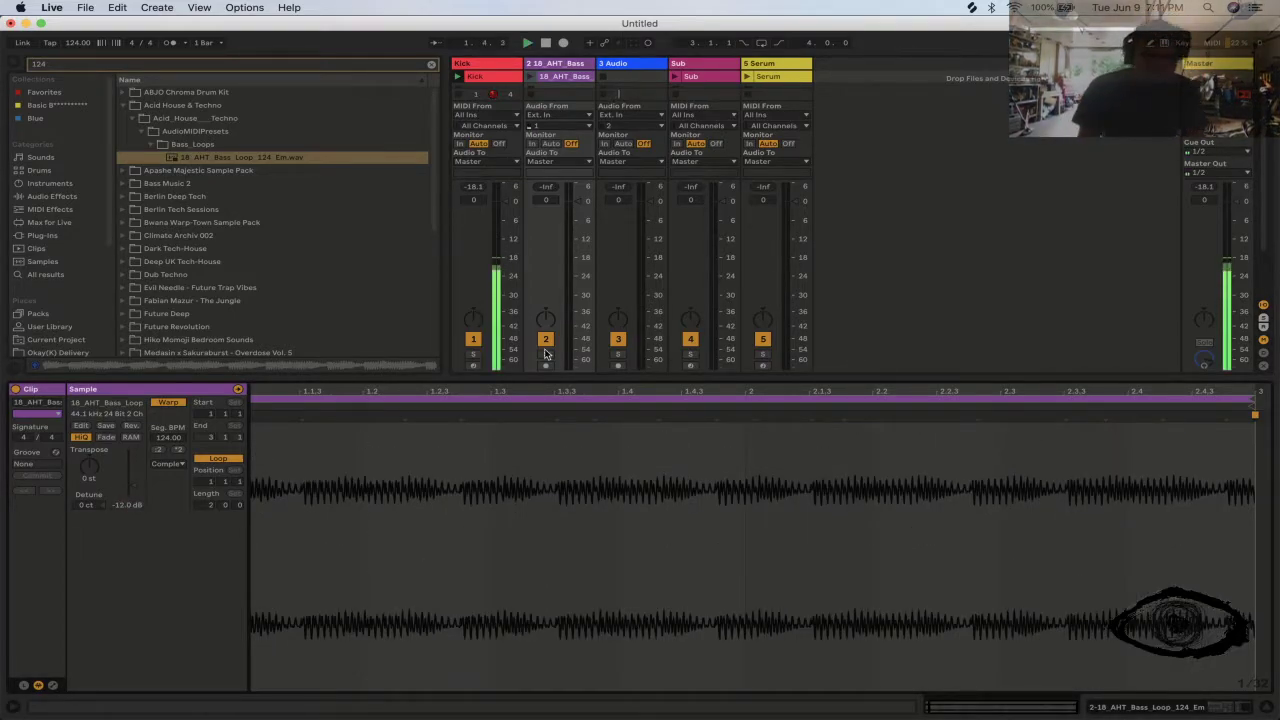
{"action": "left_click", "coordinate": [528, 77]}
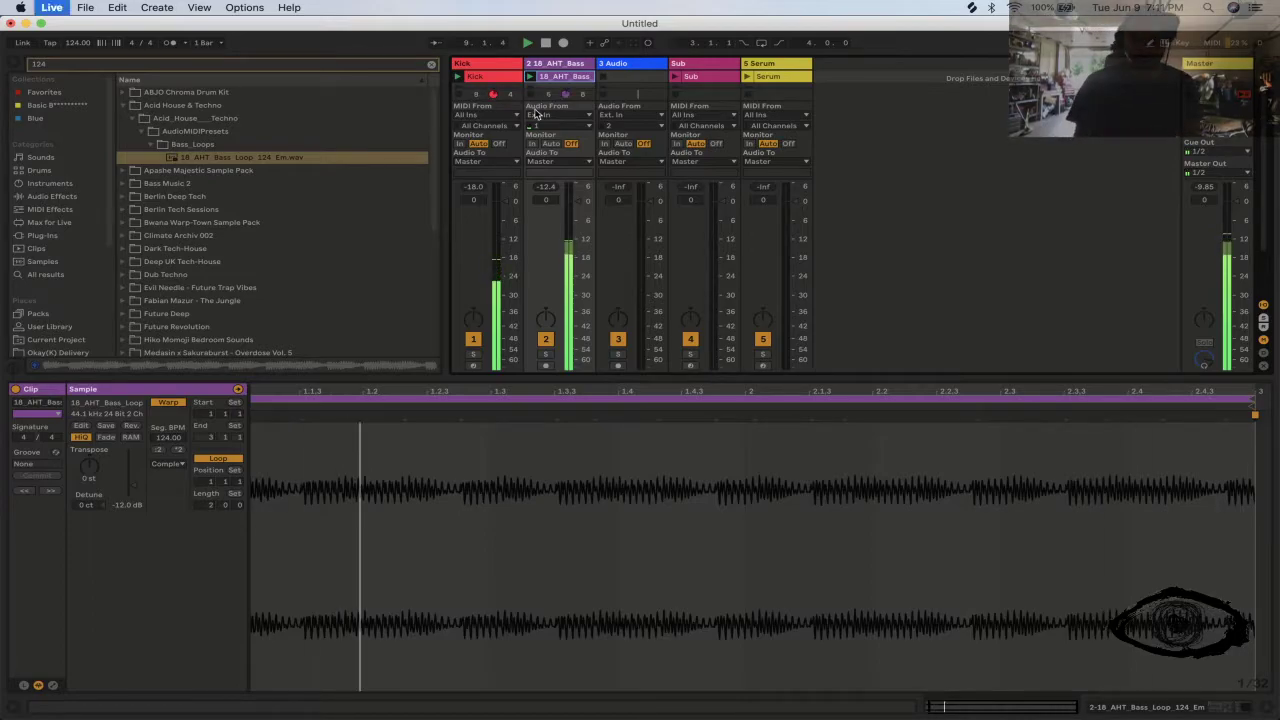
{"action": "key", "text": "super+q"}
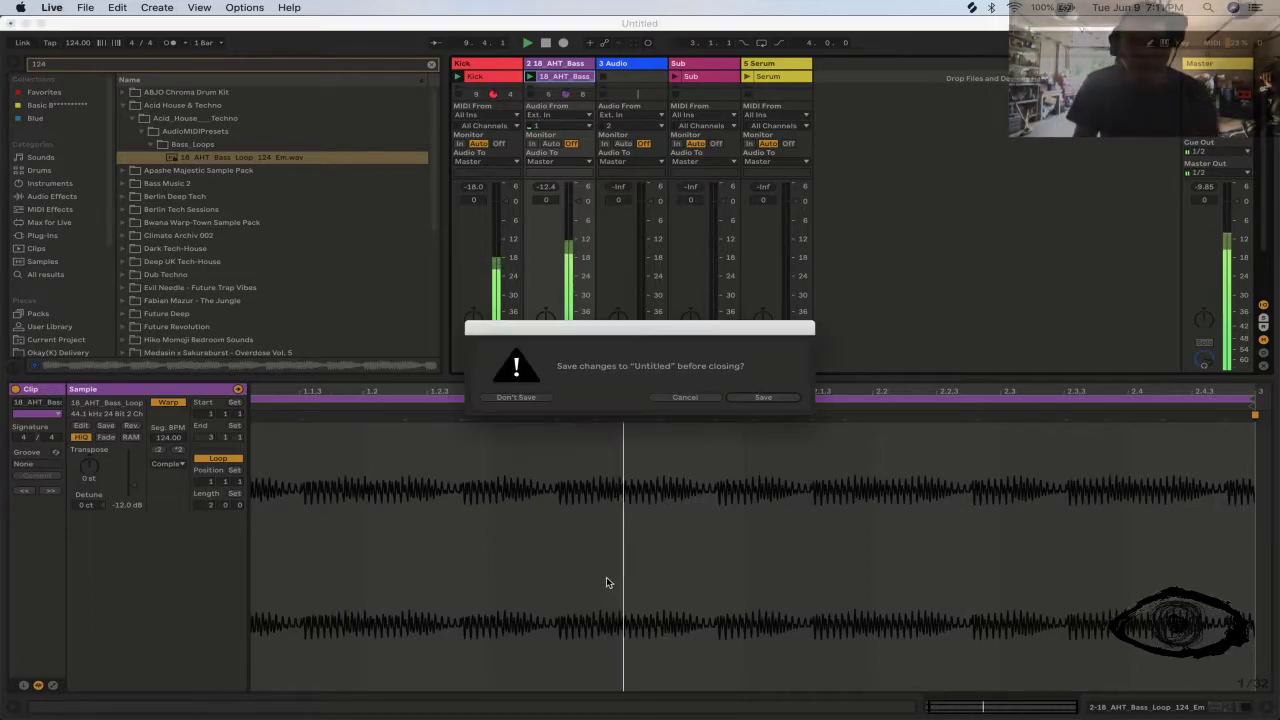
{"action": "left_click", "coordinate": [772, 397]}
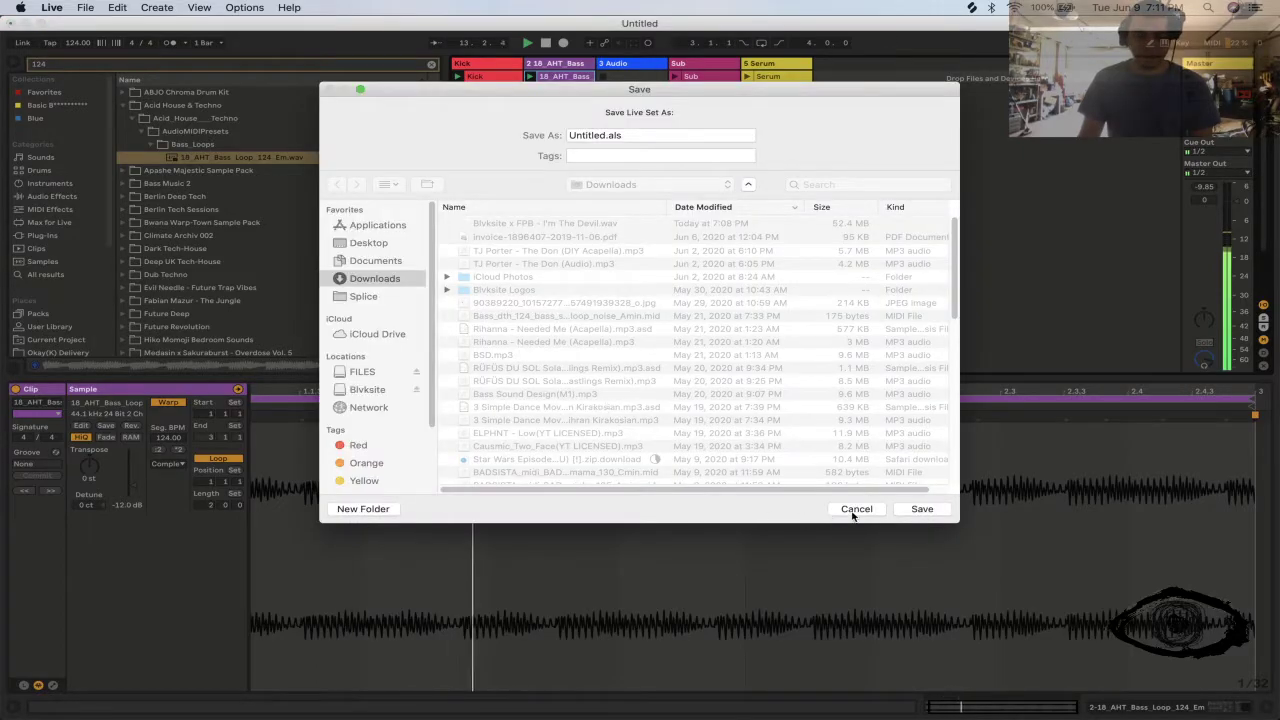
{"action": "left_click", "coordinate": [857, 509]}
- Quit Ableton Live without saving the changes to the Untitled set
{"action": "key", "text": "super+q"}
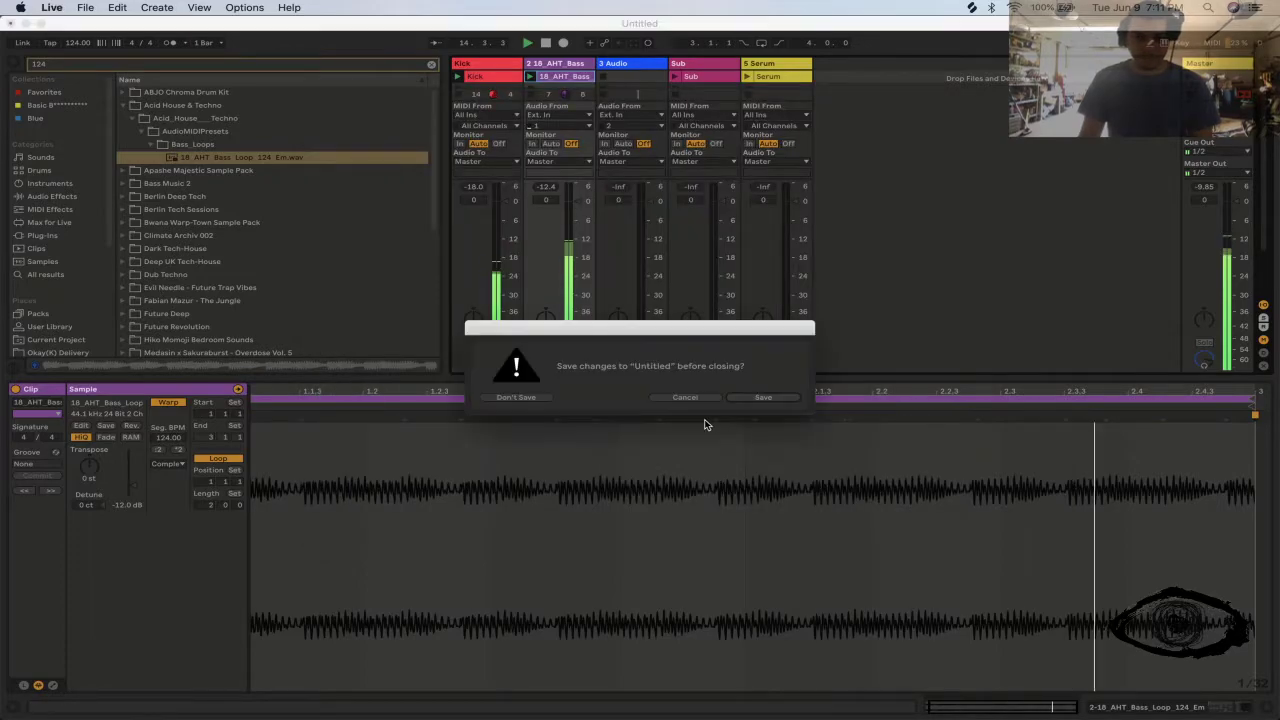
{"action": "left_click", "coordinate": [532, 402]}
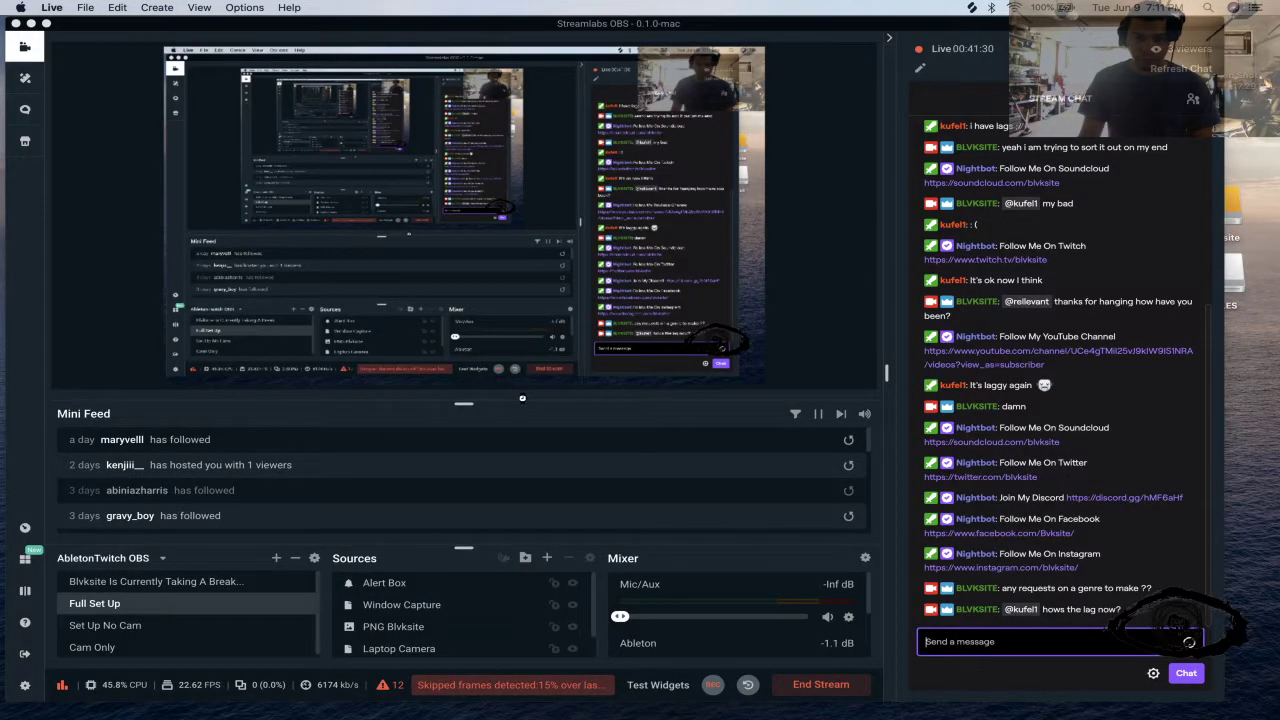